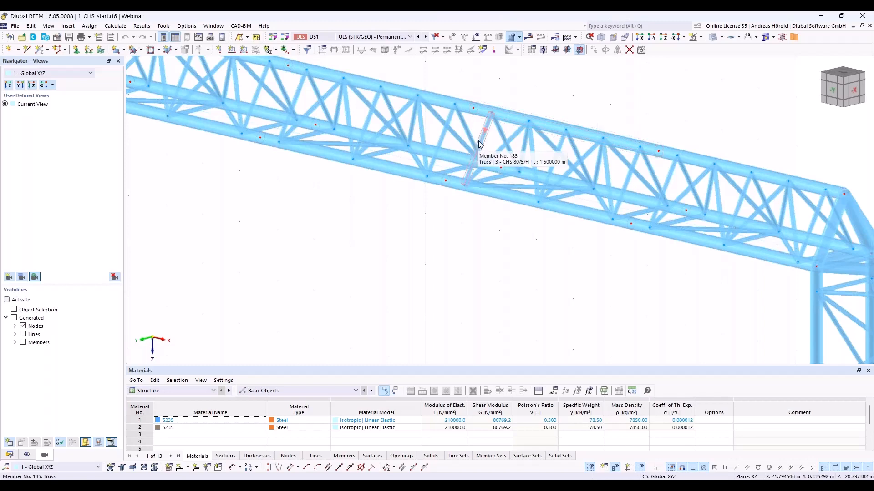
- Display the analysis results and examine the axial forces N along the truss girder
scroll(469, 228, "down", 5)
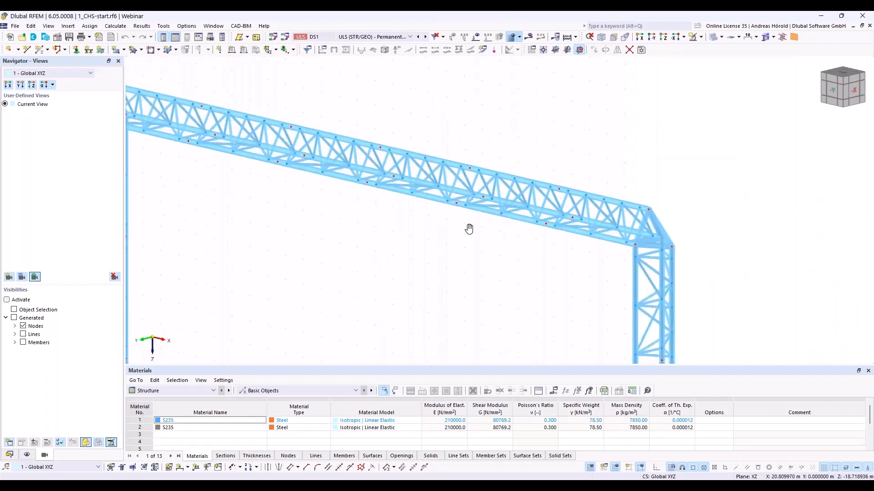
scroll(546, 210, "down", 3)
scroll(544, 216, "up", 6)
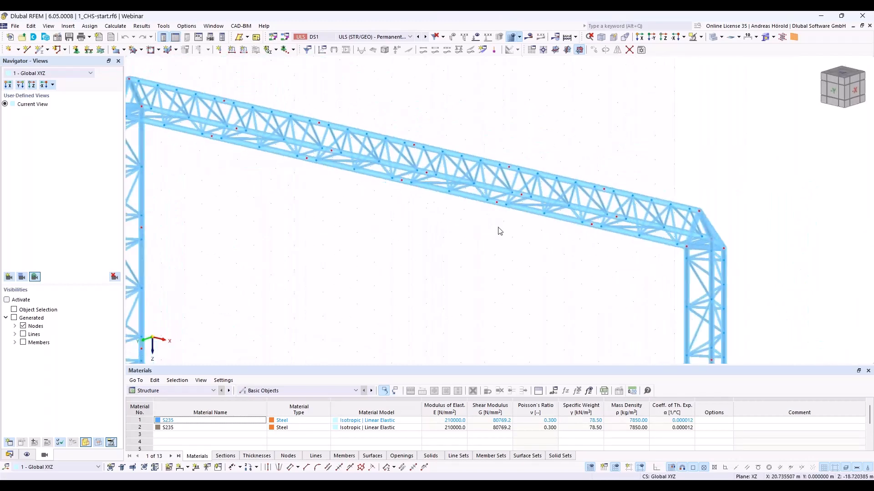
middle_click_drag(499, 227, 525, 213)
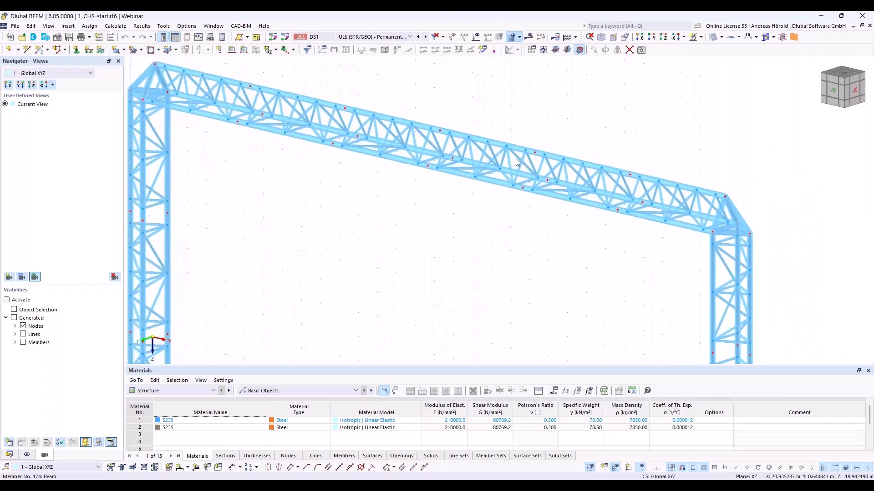
left_click(528, 40)
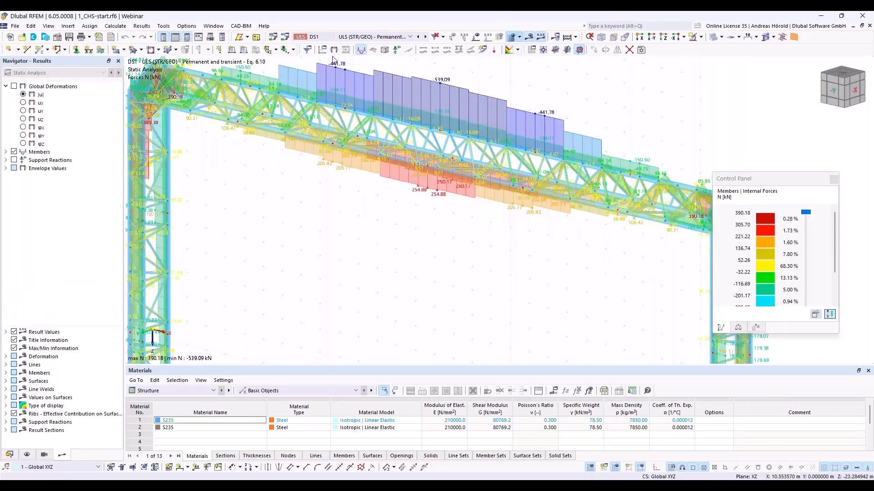
middle_click_drag(359, 221, 429, 259)
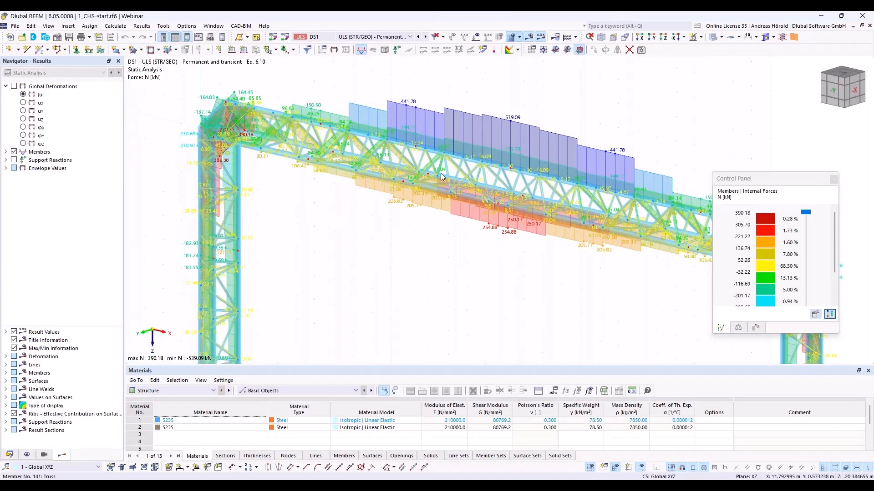
- Review the member bending moments My and Mz on the truss girder, and hide the results again
left_click(6, 153)
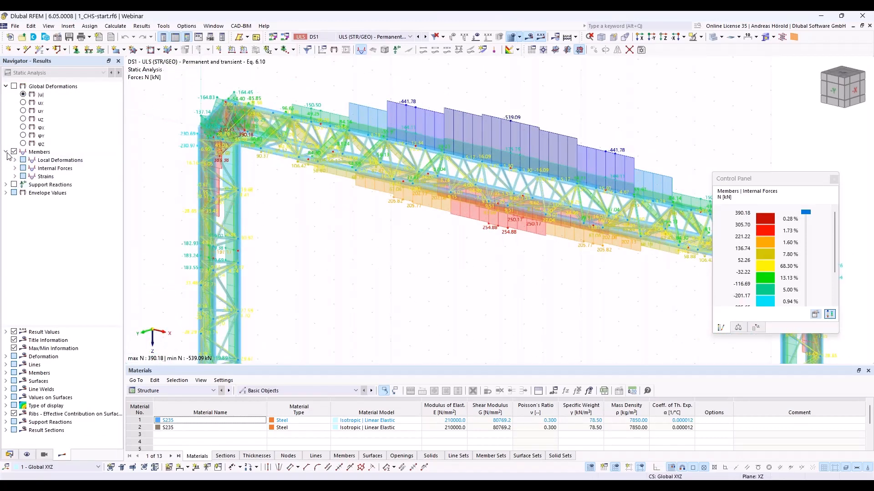
left_click(15, 168)
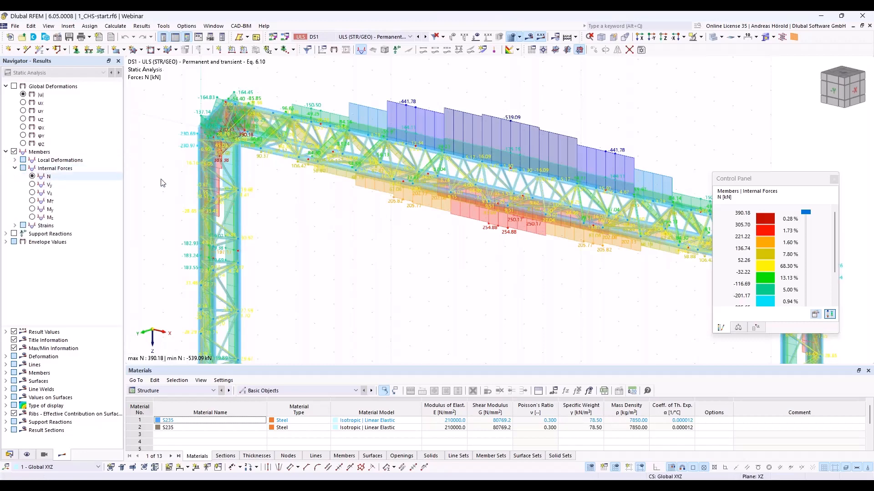
left_click(32, 210)
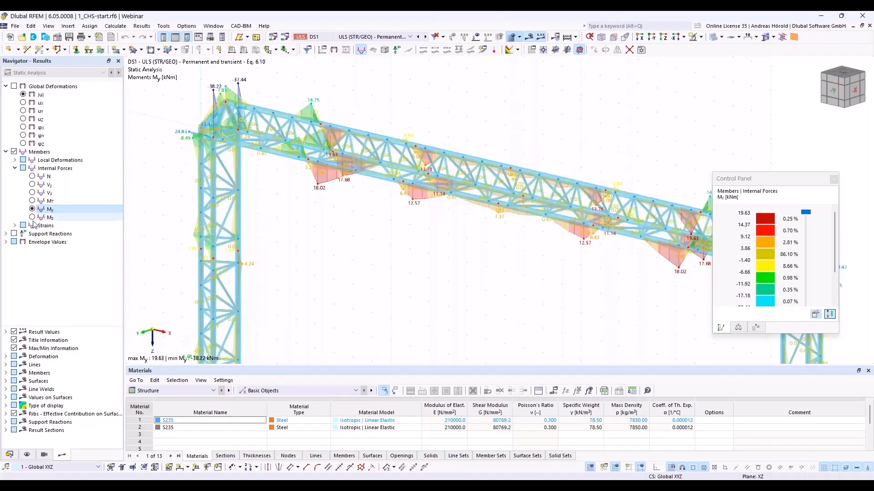
left_click(35, 218)
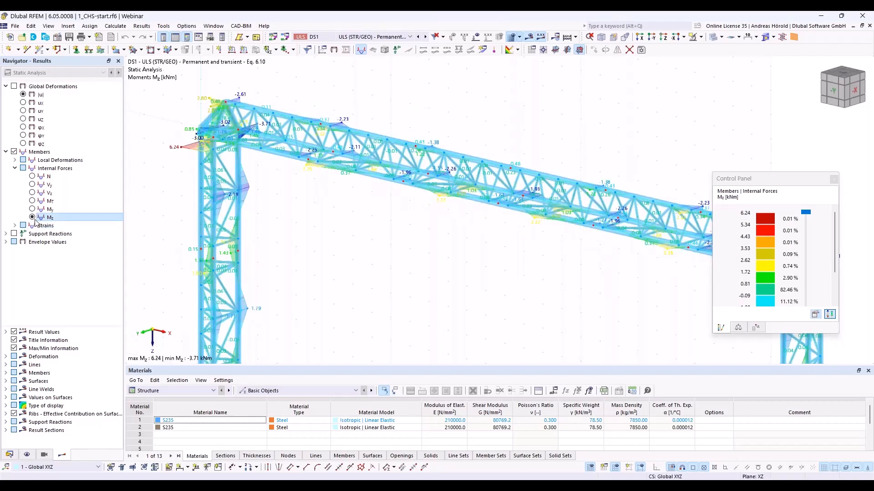
scroll(527, 222, "up", 3)
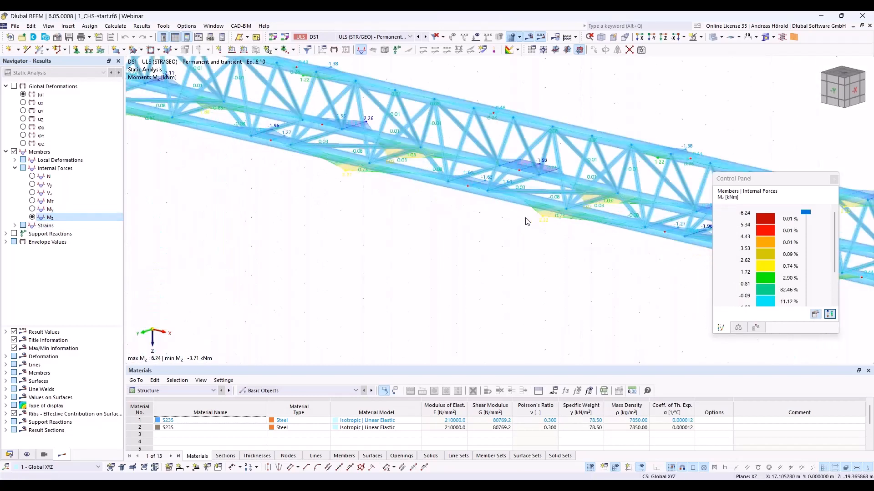
scroll(527, 221, "down", 2)
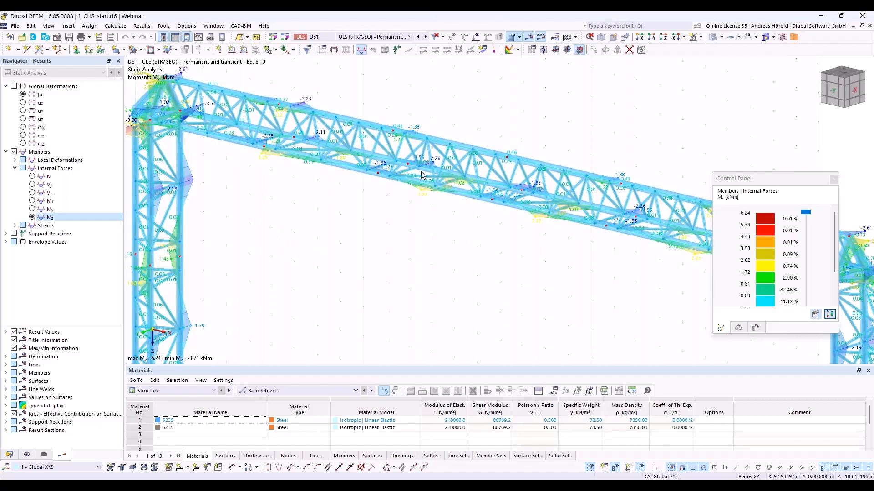
left_click(530, 38)
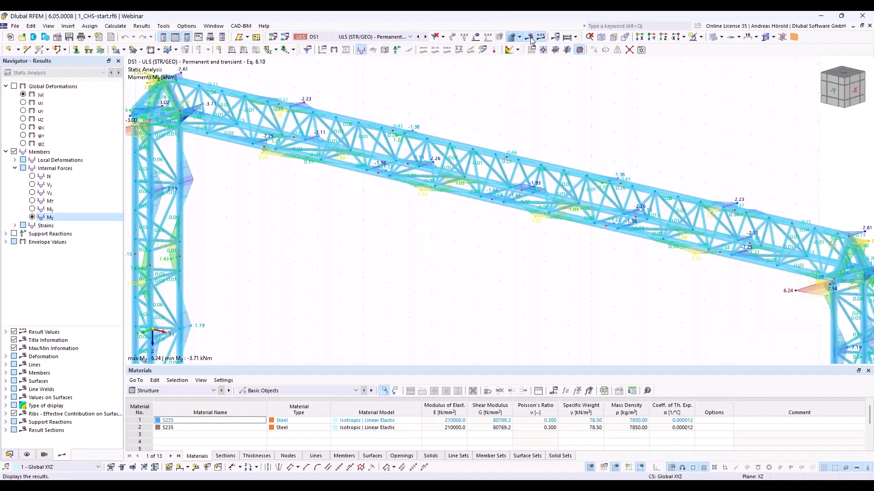
- Create a new steel joint and assign it to node 101 on the girder's upper chord
right_click(508, 160)
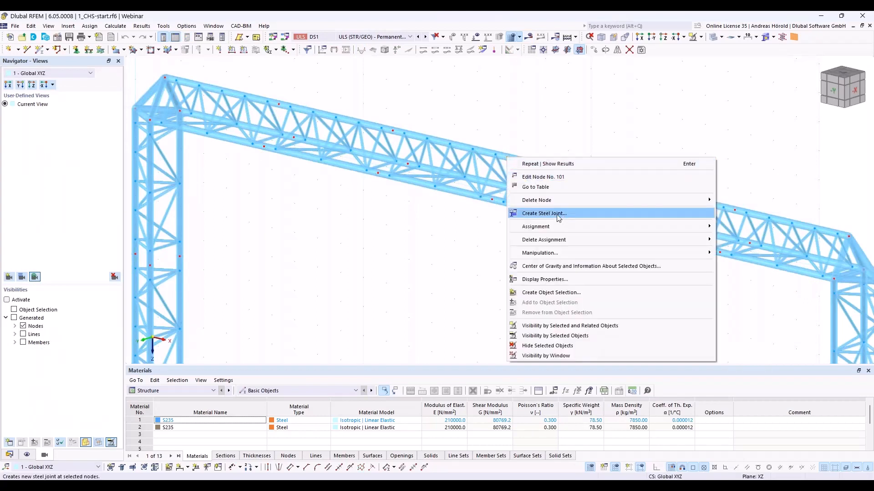
left_click(9, 455)
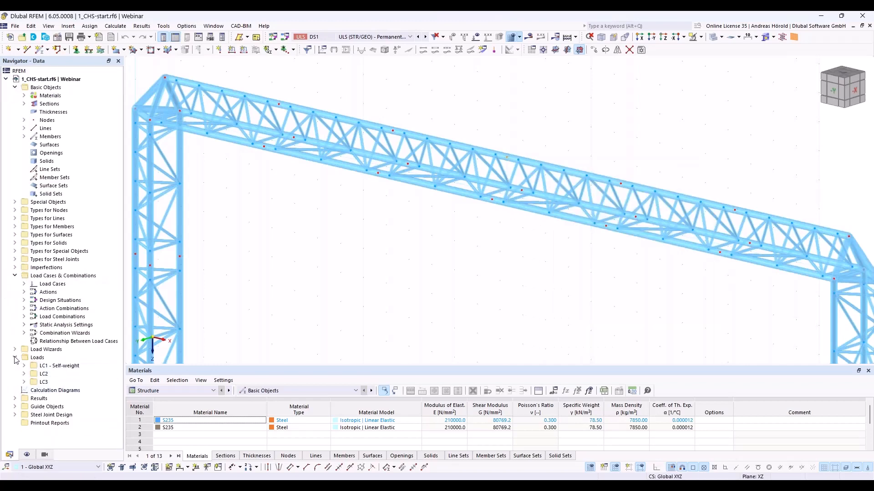
left_click(14, 259)
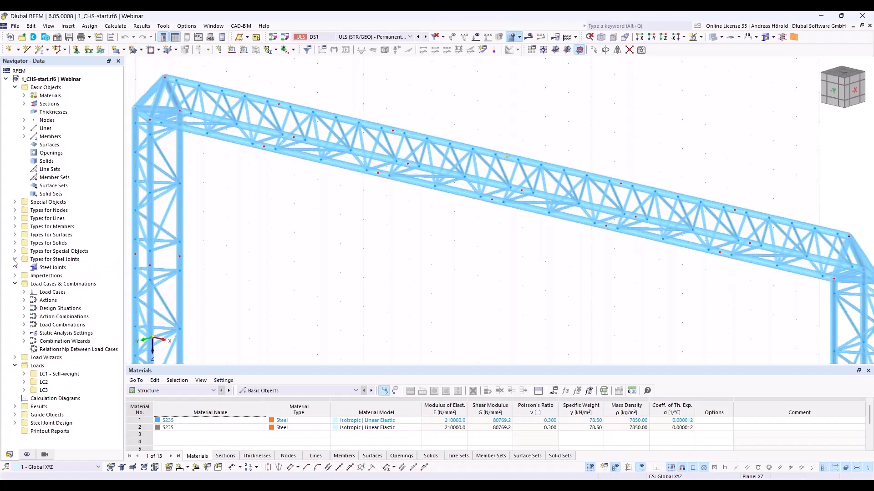
right_click(55, 269)
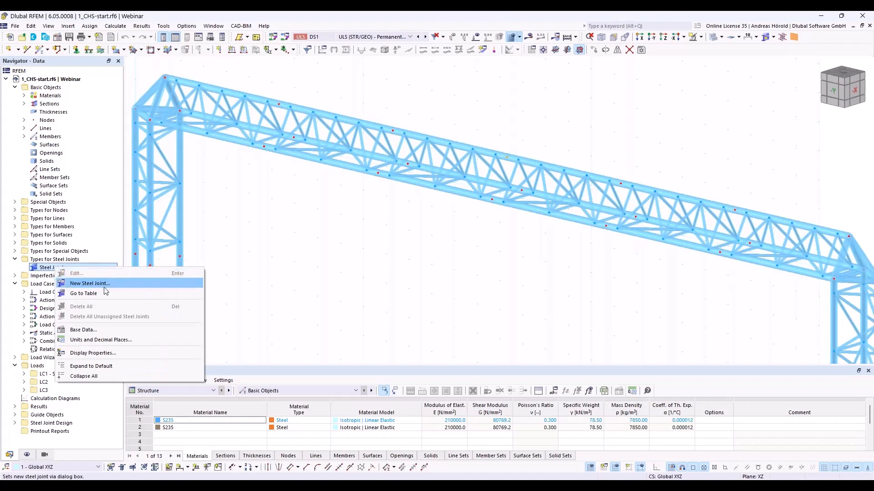
left_click(90, 283)
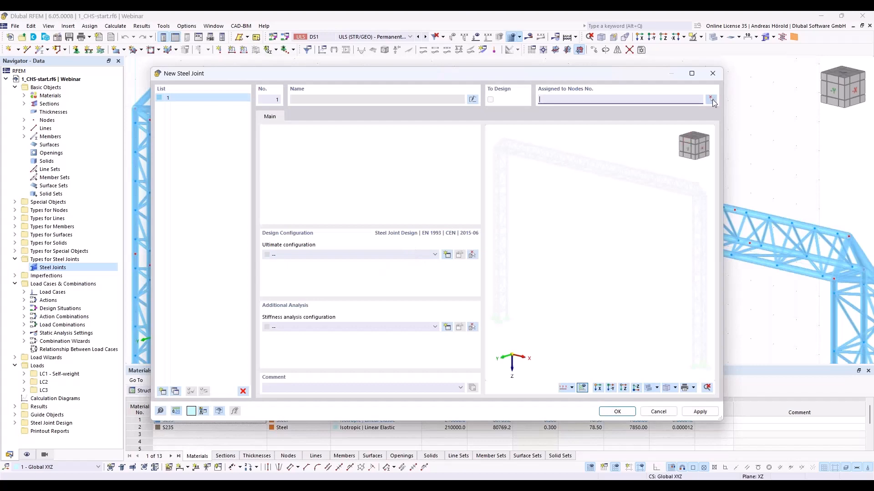
left_click(712, 100)
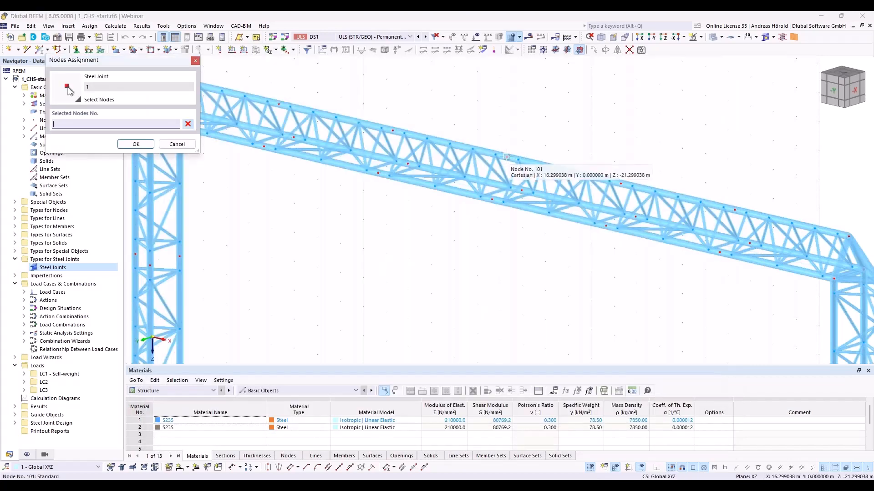
left_click(506, 157)
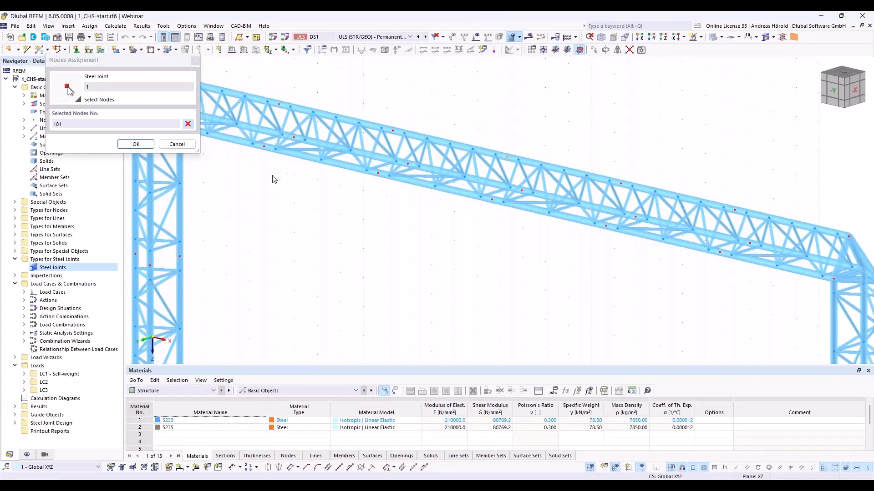
left_click(148, 144)
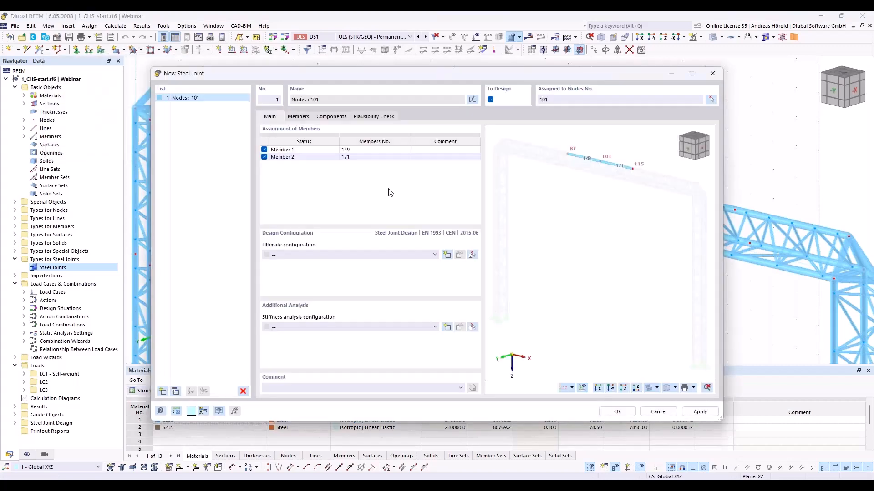
- Set the joint's ultimate configuration to 1 - Standard and check the end types and sections of its members
left_click(349, 256)
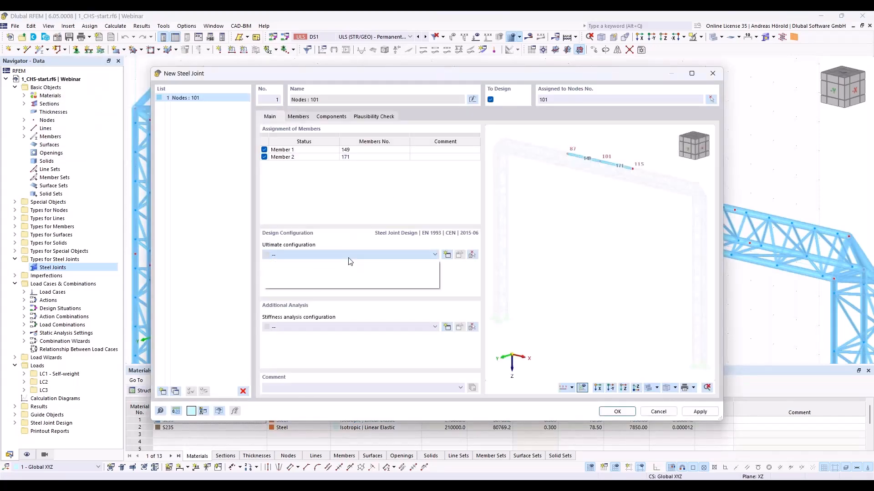
left_click(346, 270)
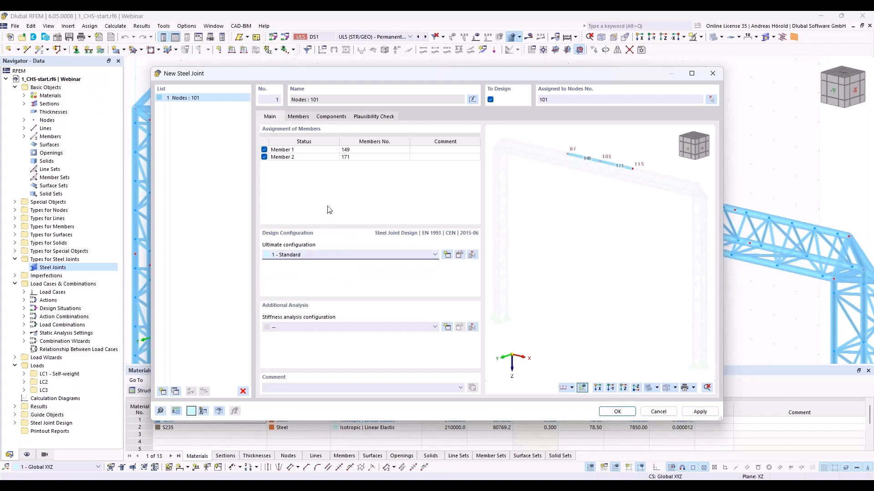
left_click(303, 117)
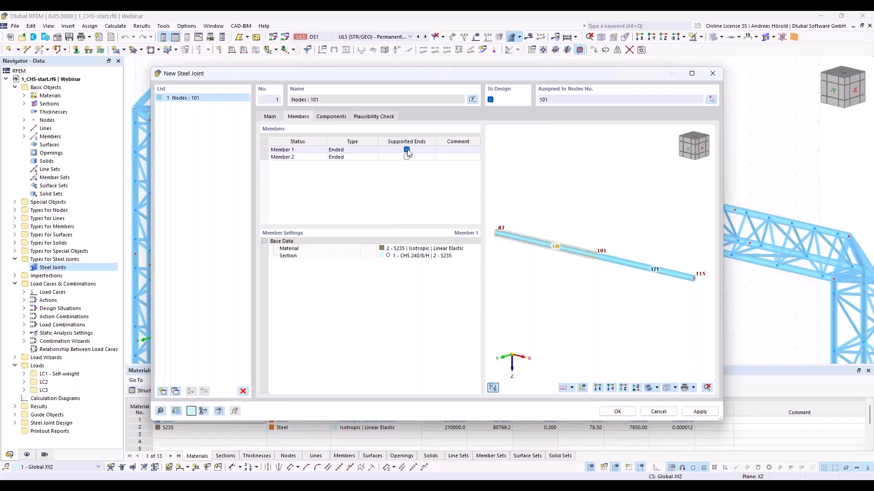
- Add a Plate to Plate component to the joint, with Member 1 as its first connected member
left_click(328, 118)
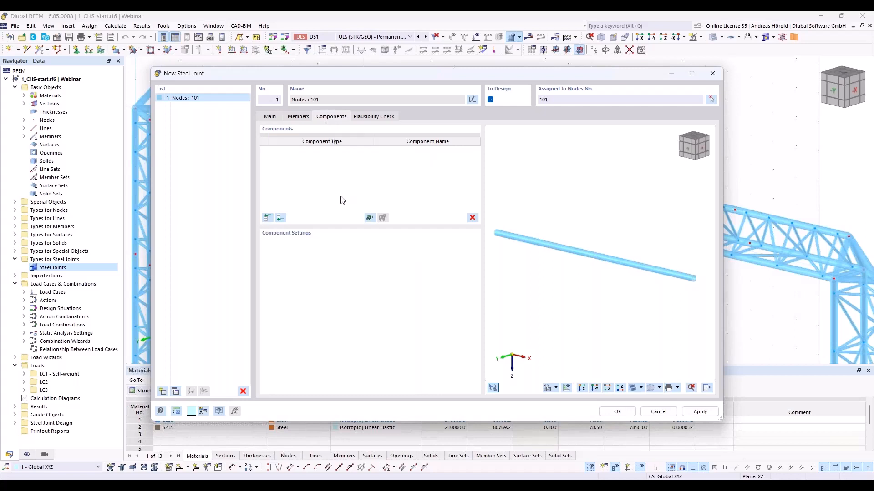
left_click(280, 218)
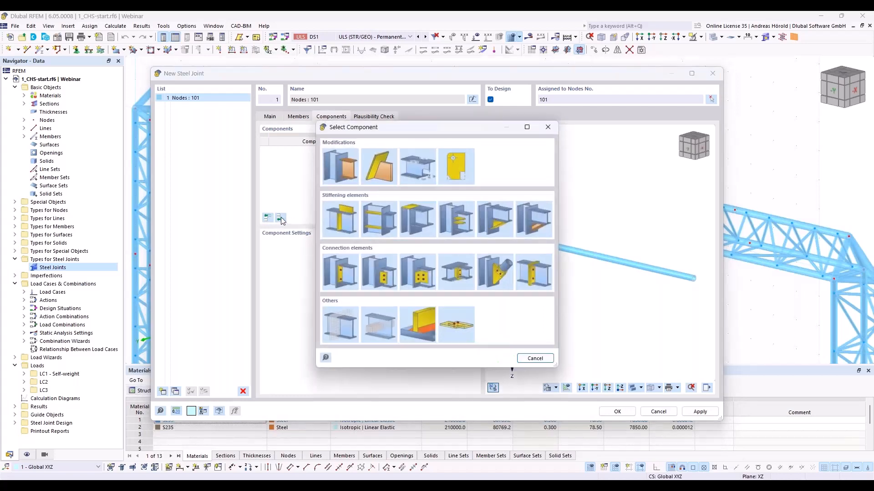
left_click(534, 277)
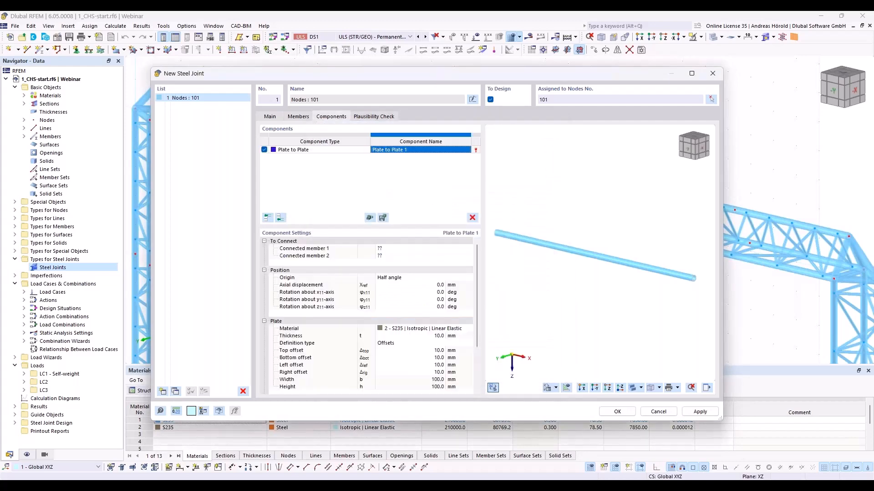
left_click(409, 249)
left_click(409, 250)
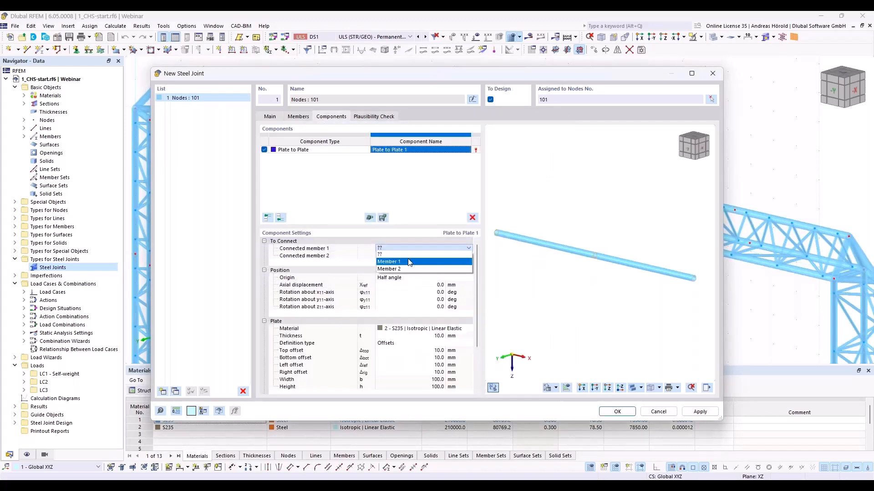
left_click(409, 263)
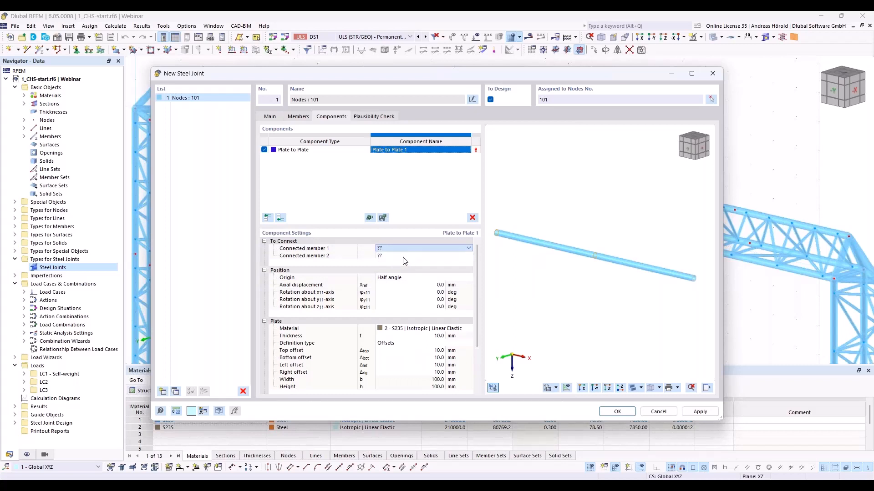
- Set the top and bottom offsets of the Plate to Plate component's plates to 80 mm
scroll(603, 252, "up", 5)
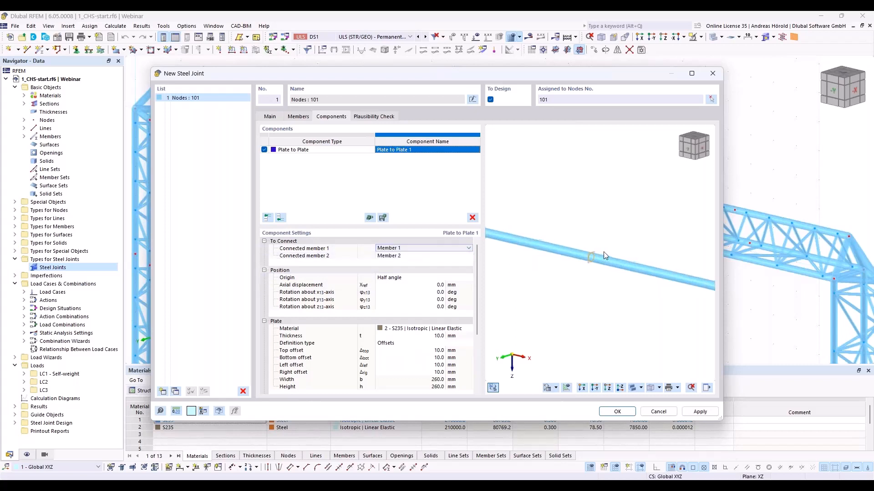
scroll(587, 281, "up", 3)
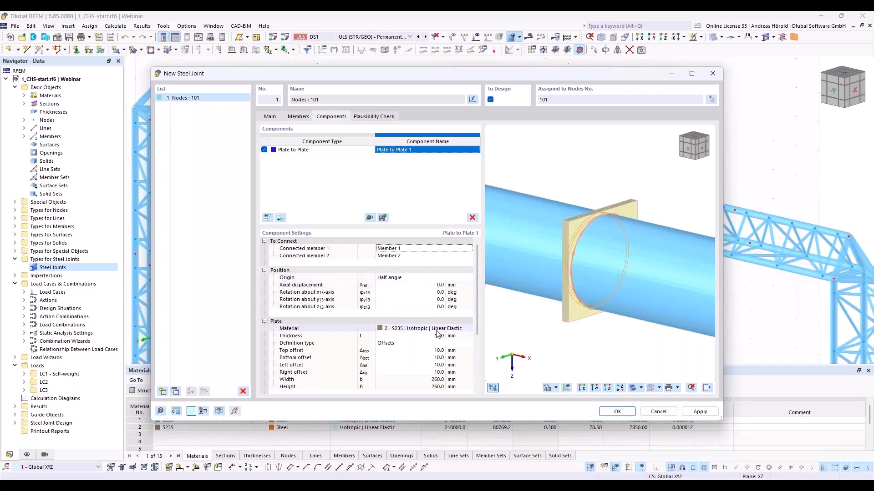
scroll(441, 301, "down", 2)
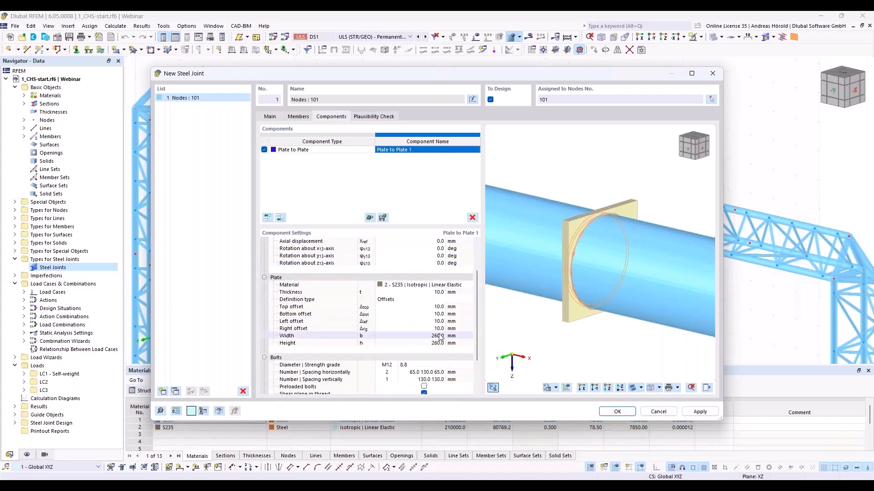
left_click(440, 308)
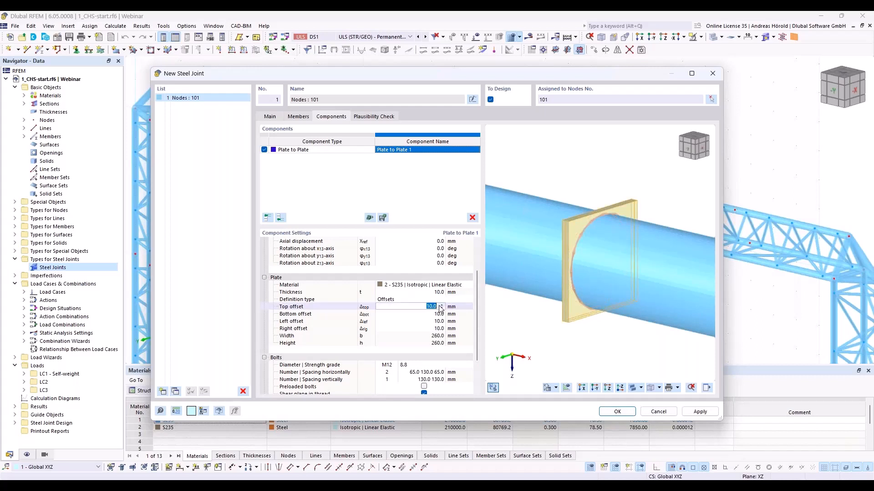
type("80")
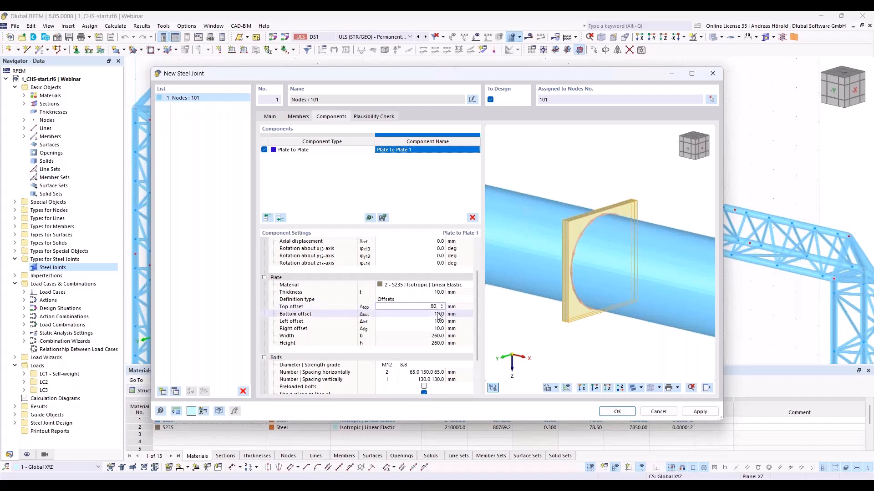
left_click(438, 315)
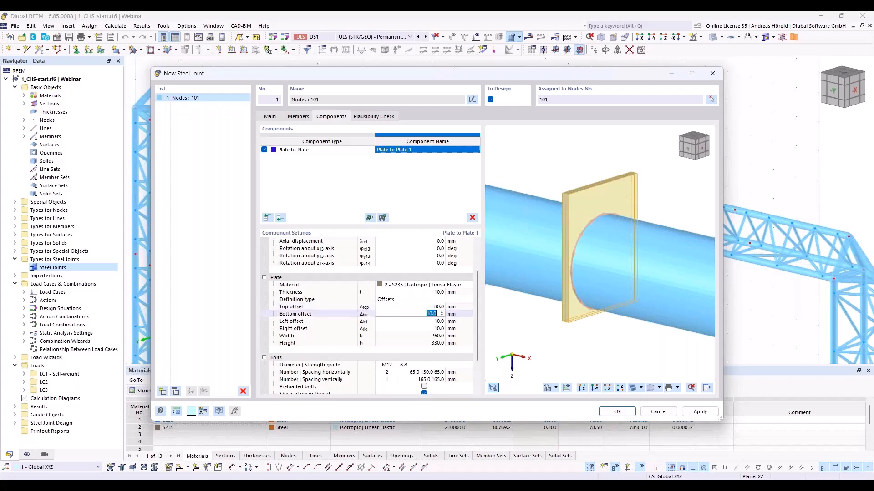
type("80")
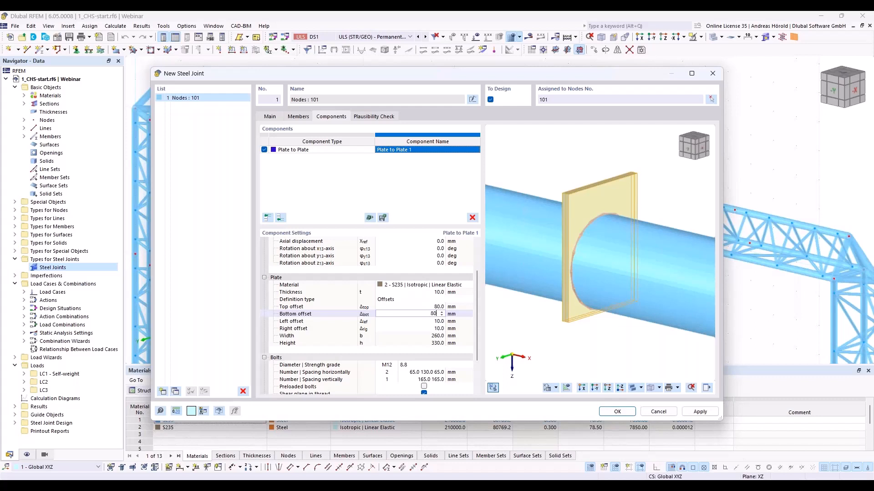
- Set the left and right offsets of the connecting plates to 80 mm
left_click(440, 321)
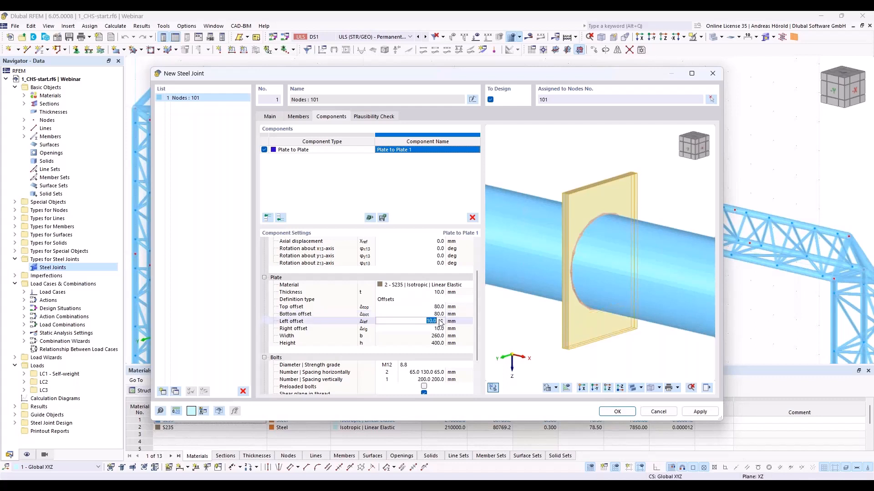
type("80")
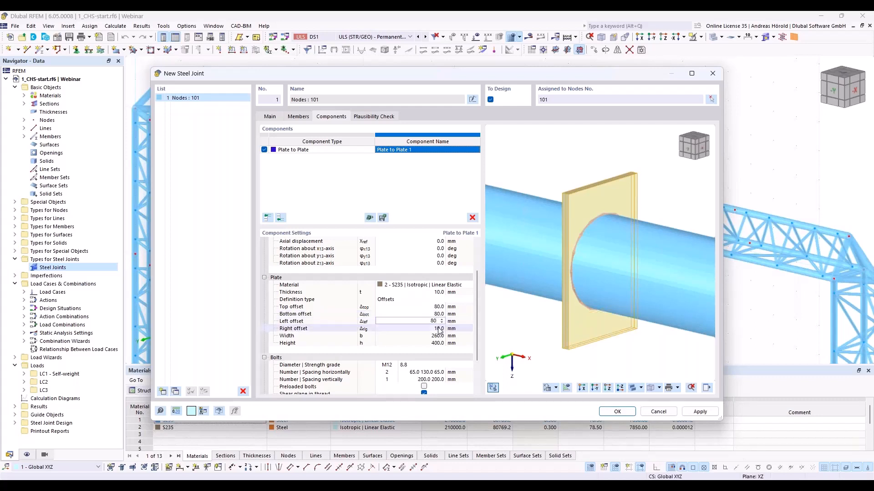
left_click(439, 328)
type("8")
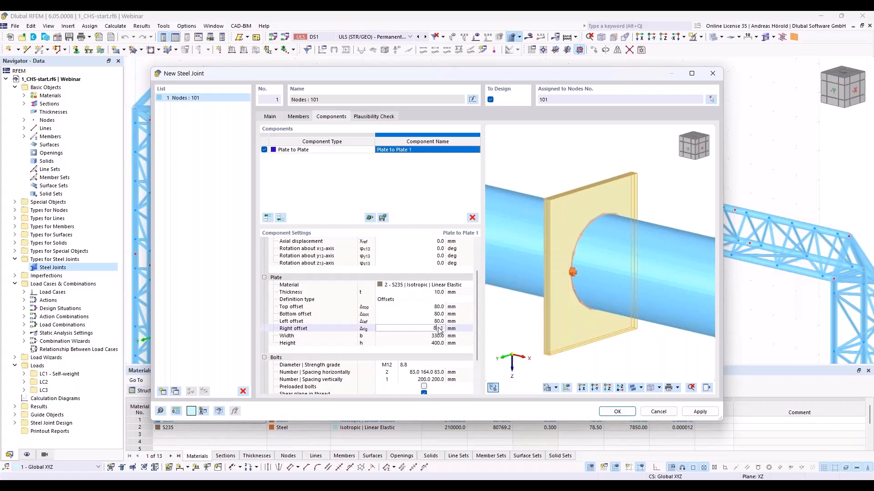
type("0")
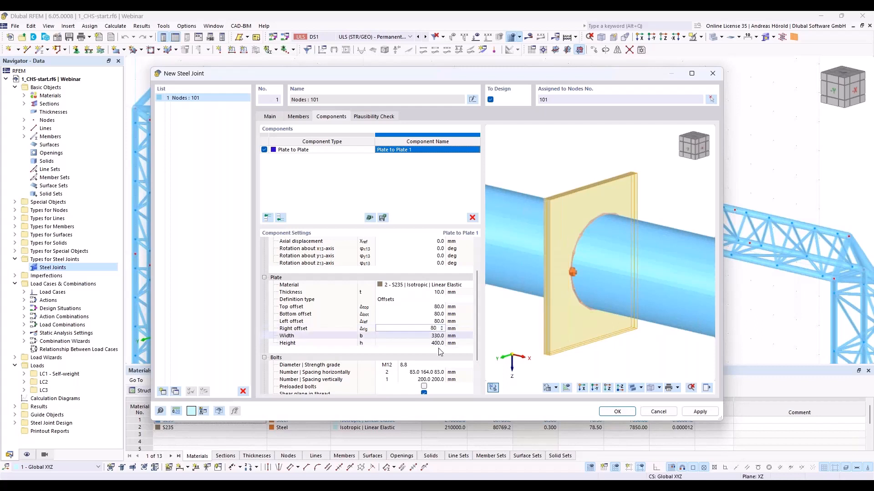
left_click(439, 337)
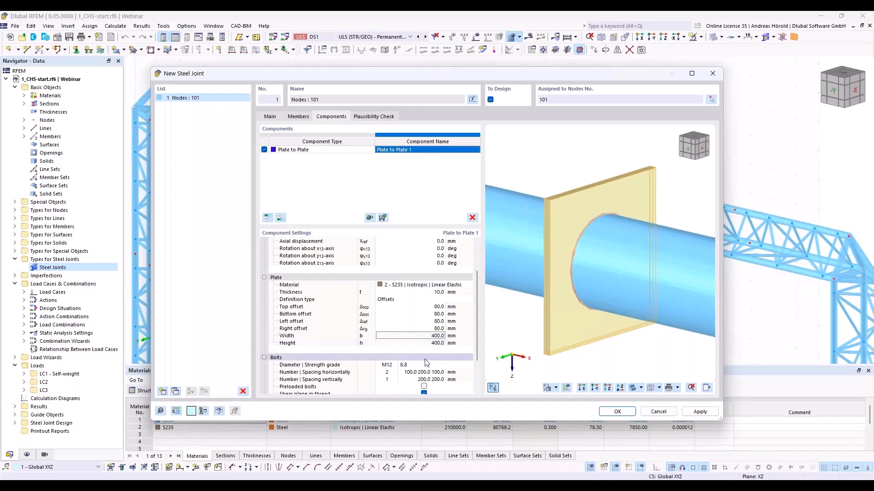
- Remove the bolts from the Plate to Plate component by setting their horizontal number to 0
scroll(452, 350, "down", 2)
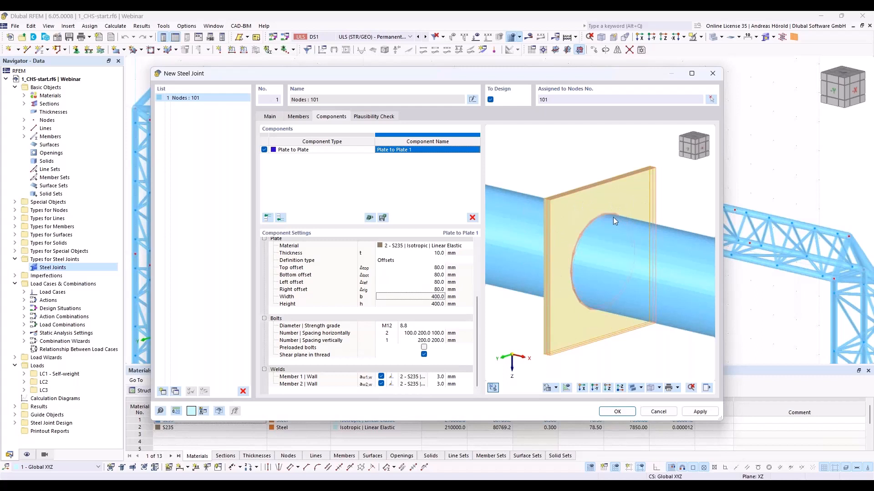
left_click(387, 333)
type("0")
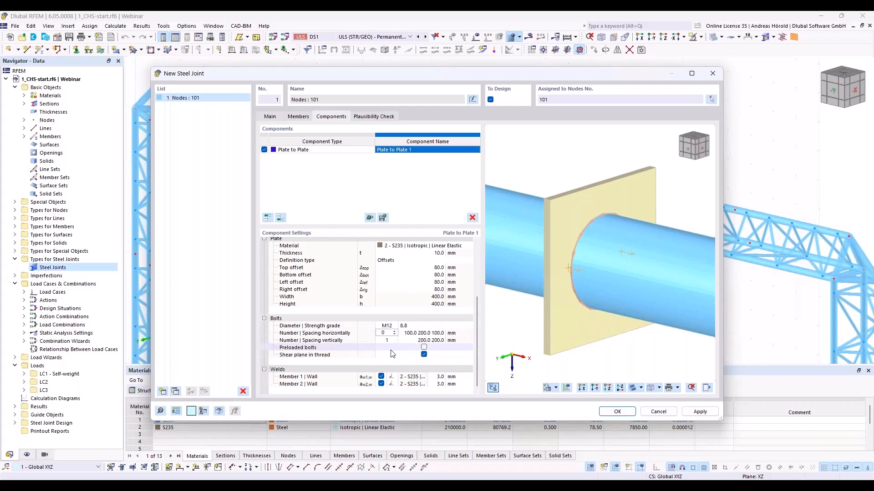
left_click(390, 350)
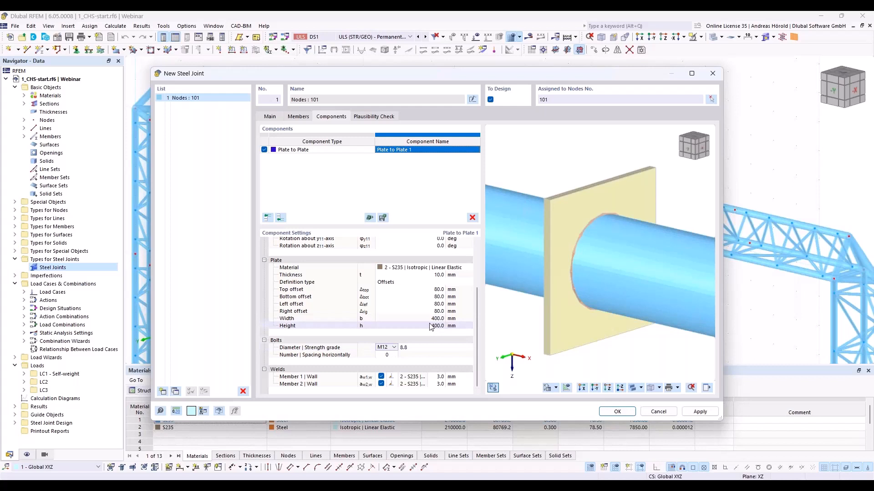
- Set the Member 1 and Member 2 wall welds to 5 mm, with a front-side fillet weld for Member 1
left_click(394, 378)
left_click(394, 379)
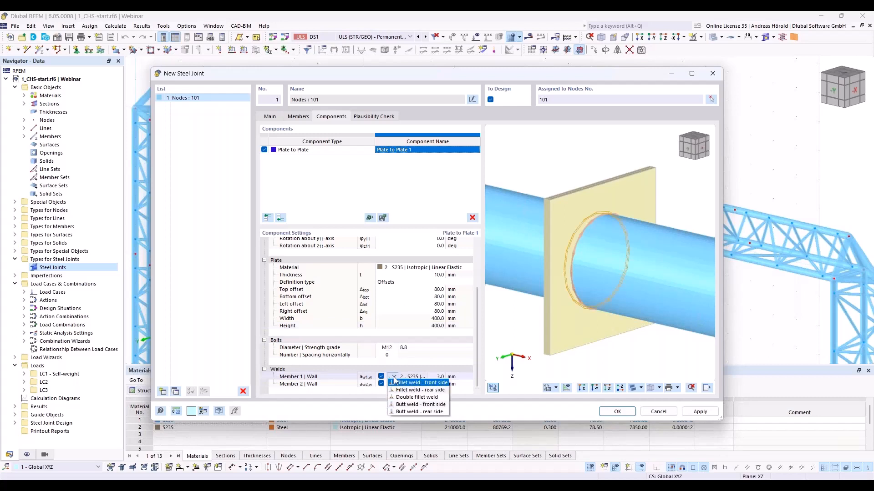
left_click(432, 383)
left_click(438, 376)
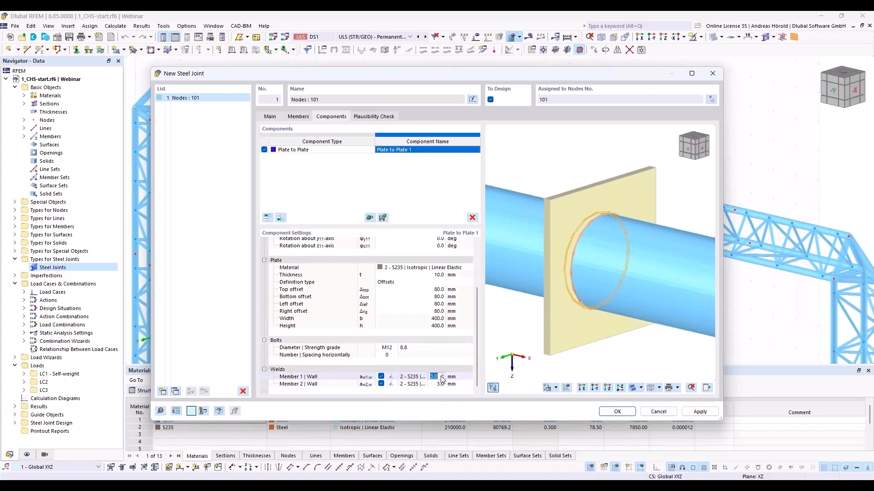
type("5")
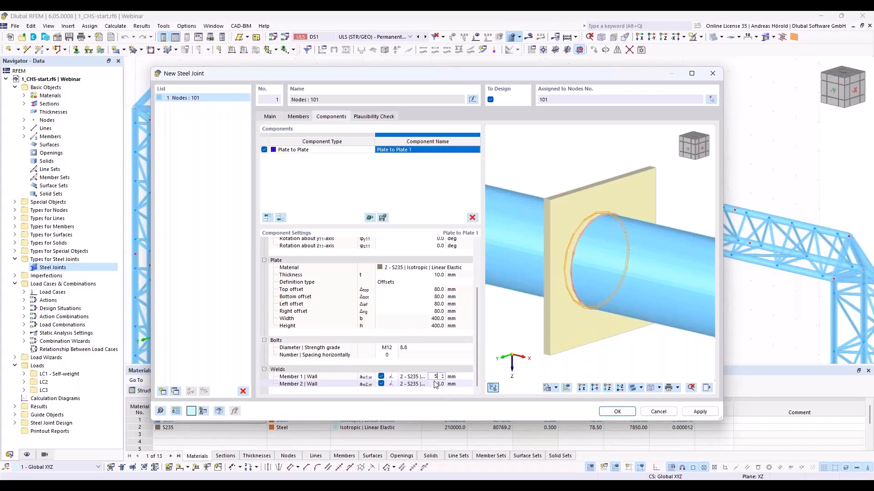
left_click(435, 383)
type("5")
left_click(459, 394)
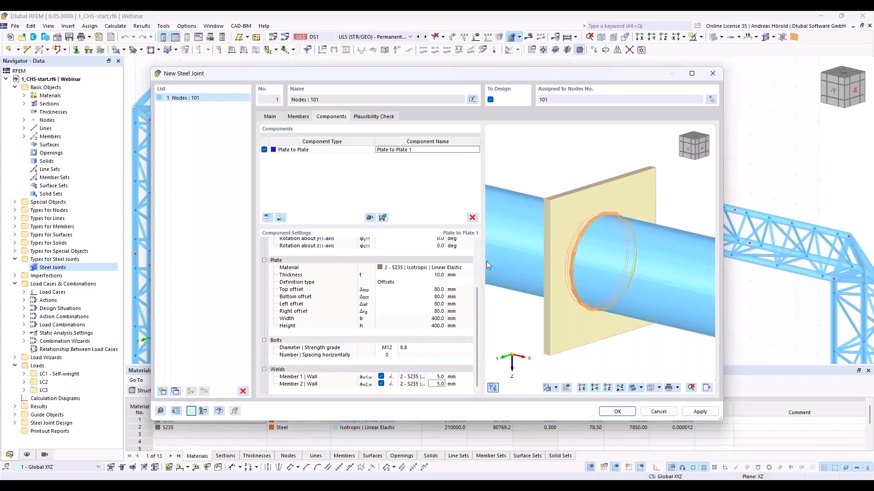
- Add a Plate Editor component at the end that modifies Plate 1 of the Plate to Plate component
left_click(280, 218)
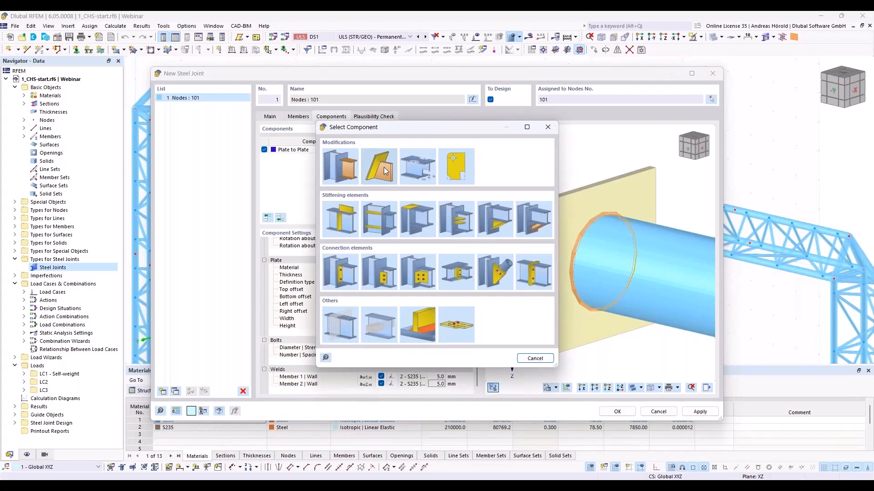
left_click(457, 169)
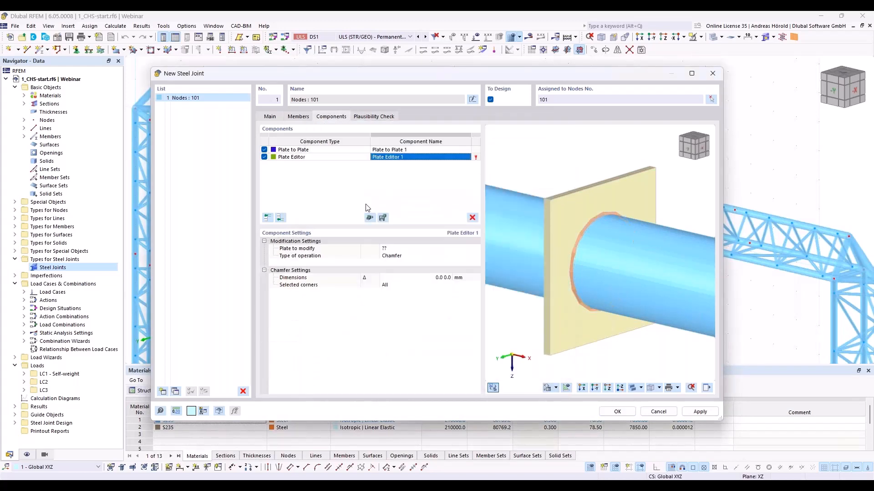
left_click(398, 249)
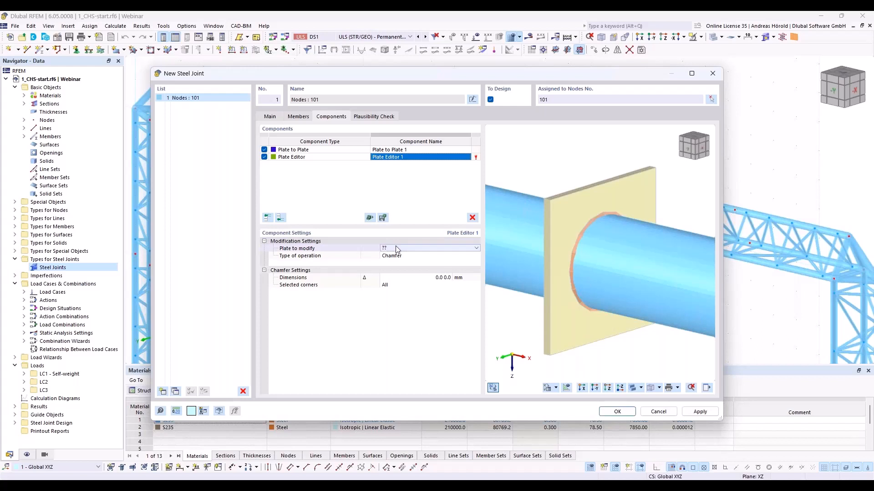
left_click(399, 251)
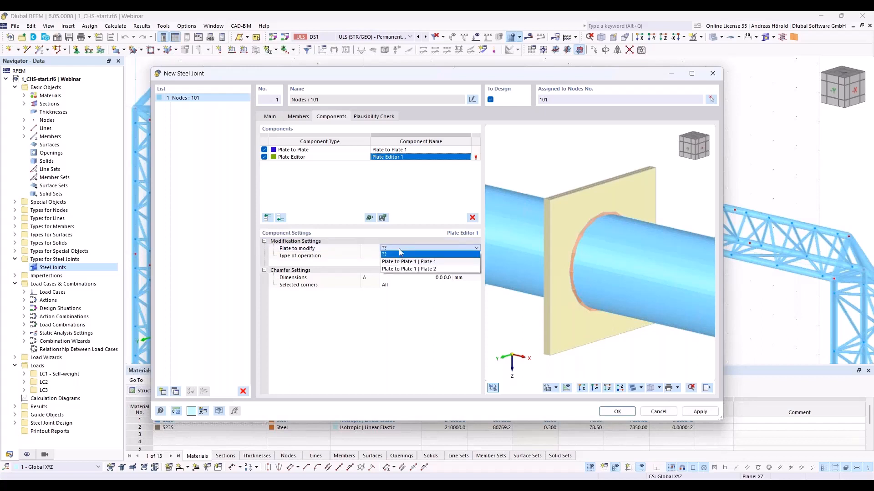
left_click(428, 268)
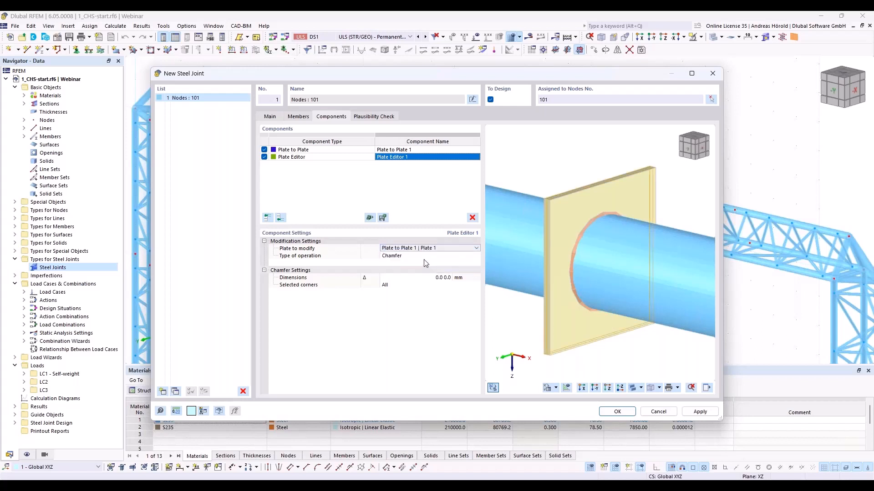
- Round all corners of Plate 1 with the Rounding operation at a 200 mm radius
left_click(422, 262)
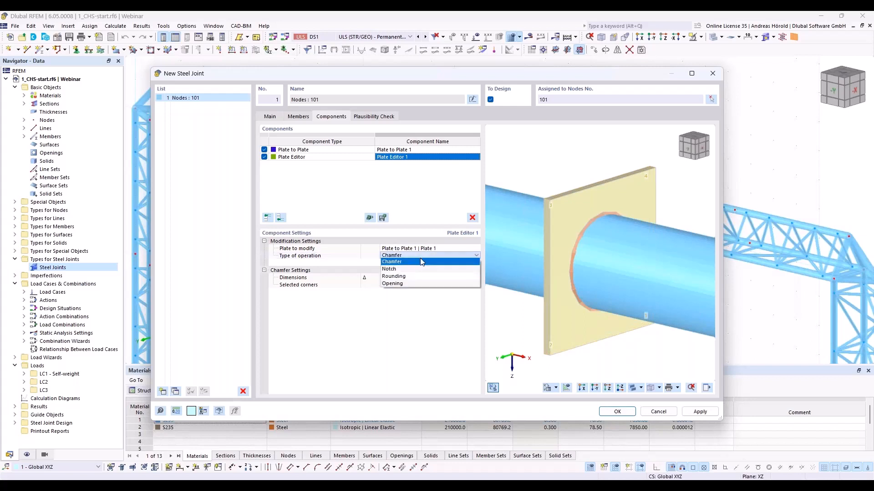
left_click(419, 276)
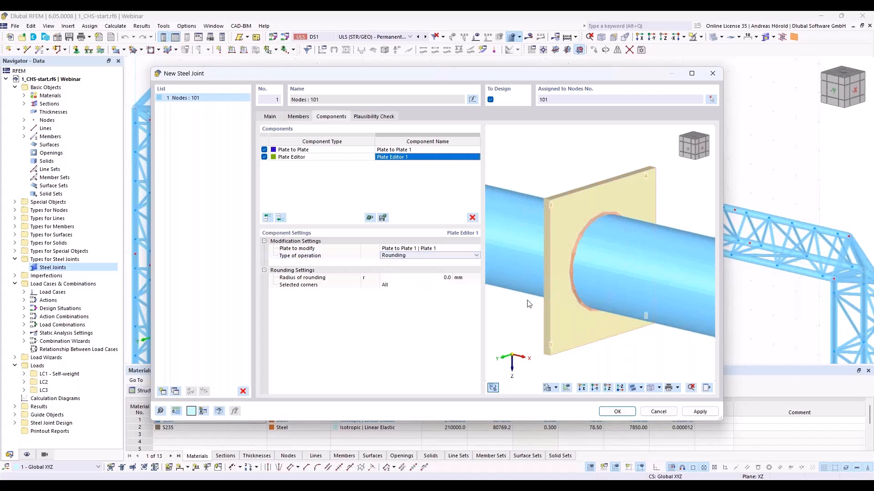
left_click(443, 277)
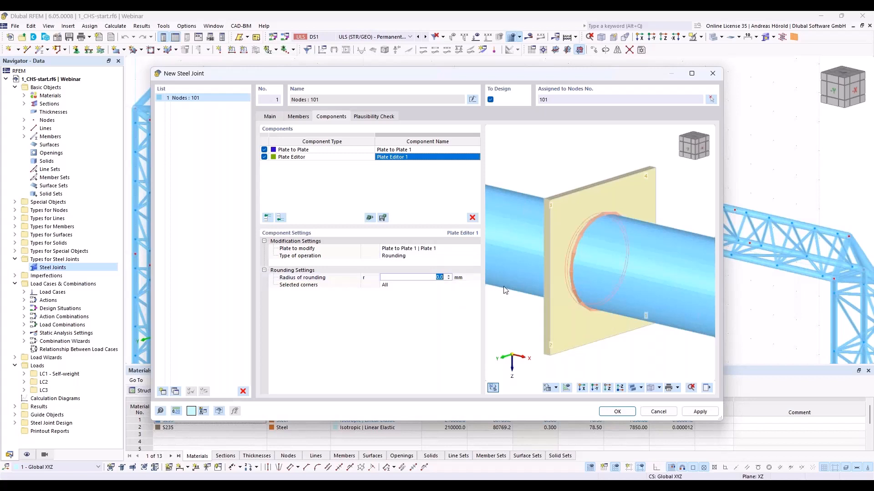
type("2")
key("Tab")
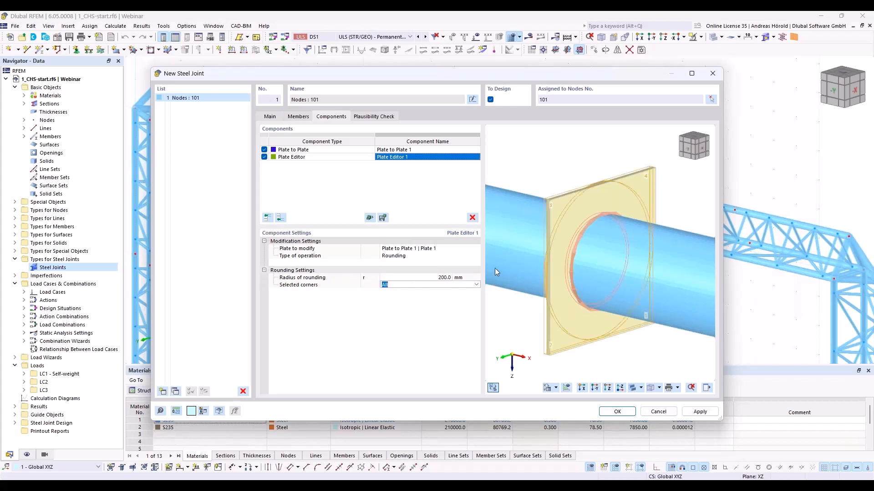
- Copy the Plate Editor component to the end of the list and set the copy to modify Plate 2
middle_click_drag(509, 330, 656, 319, "ctrl")
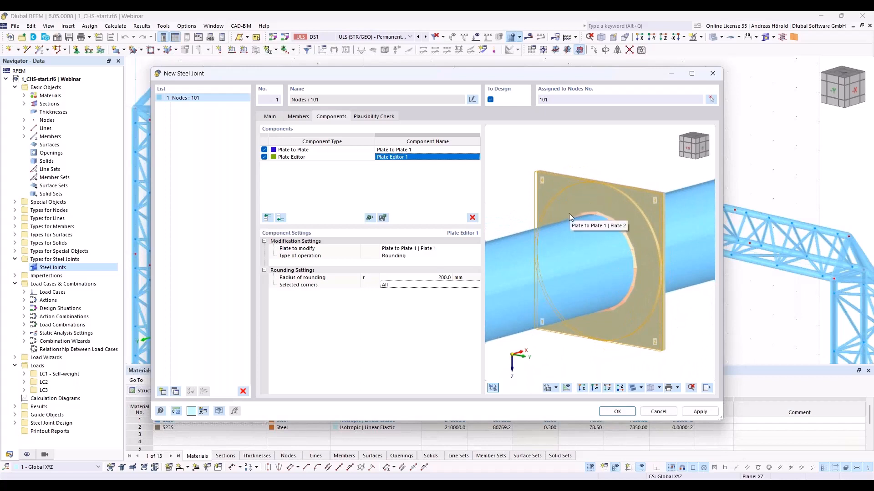
left_click(322, 157)
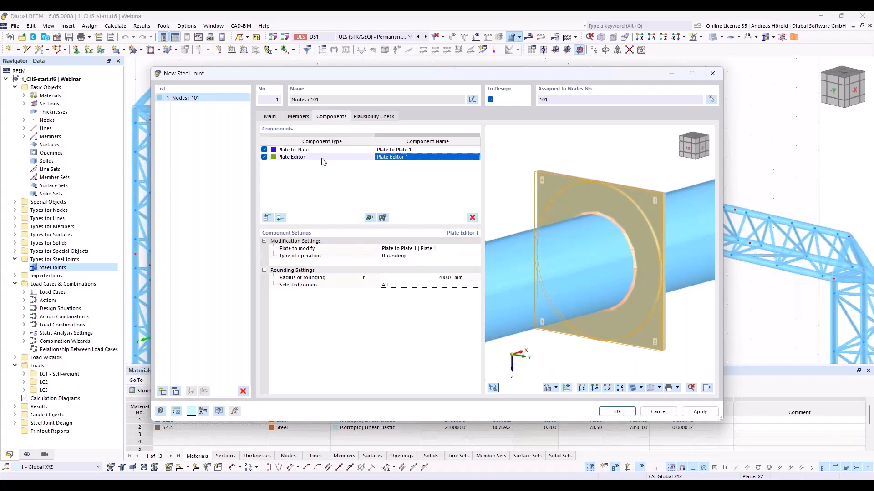
right_click(322, 159)
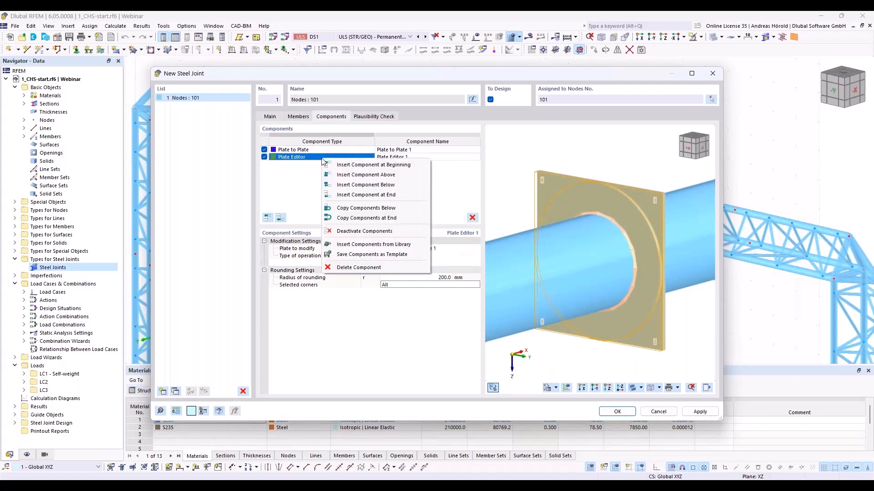
left_click(391, 218)
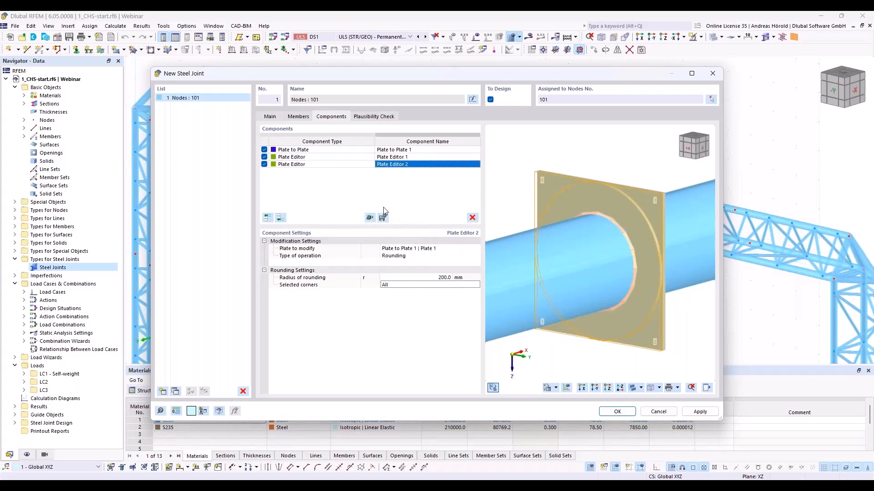
left_click(431, 252)
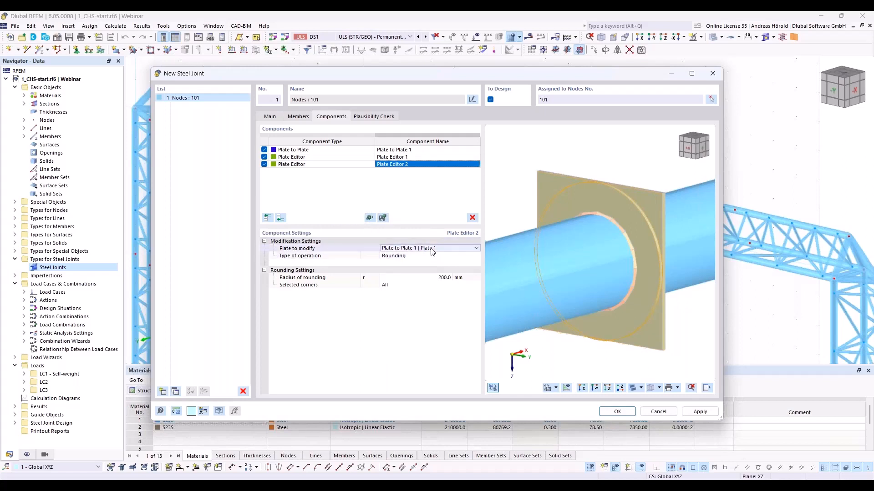
left_click(431, 248)
left_click(431, 261)
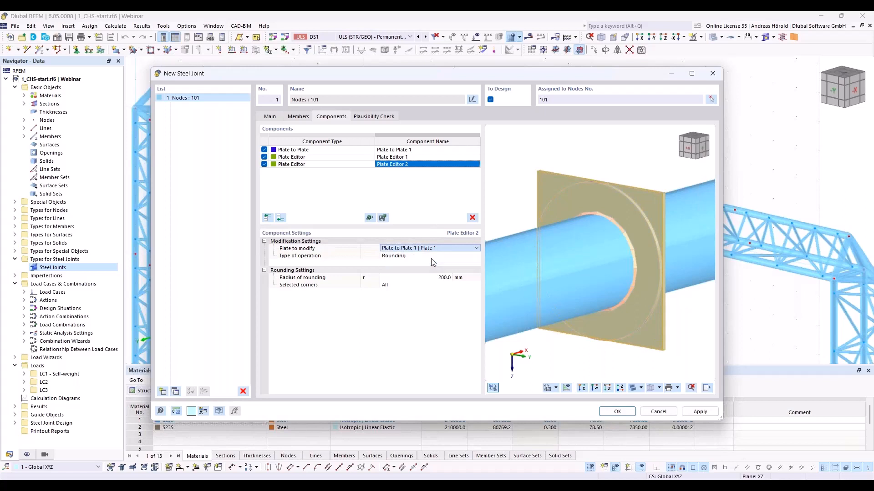
middle_click_drag(648, 339, 505, 330, "ctrl")
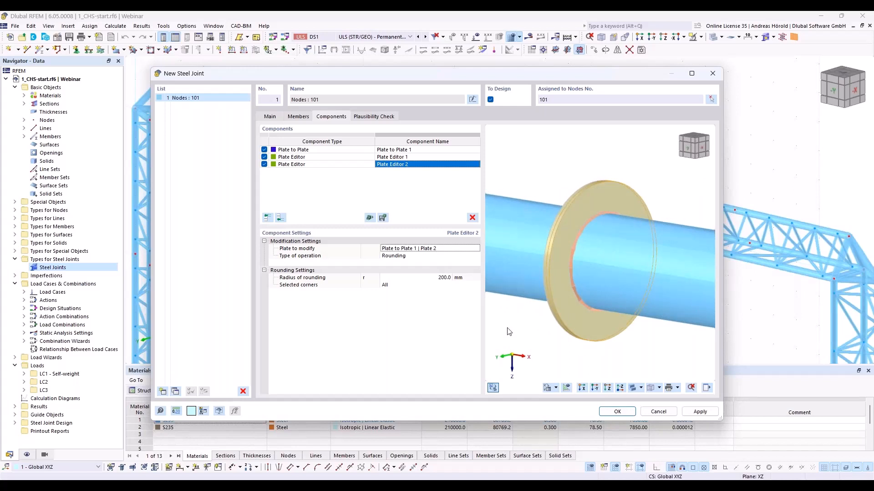
- Add a Fasteners component at the end and set its Component 1 to Plate 1 of the Plate to Plate component
left_click(280, 219)
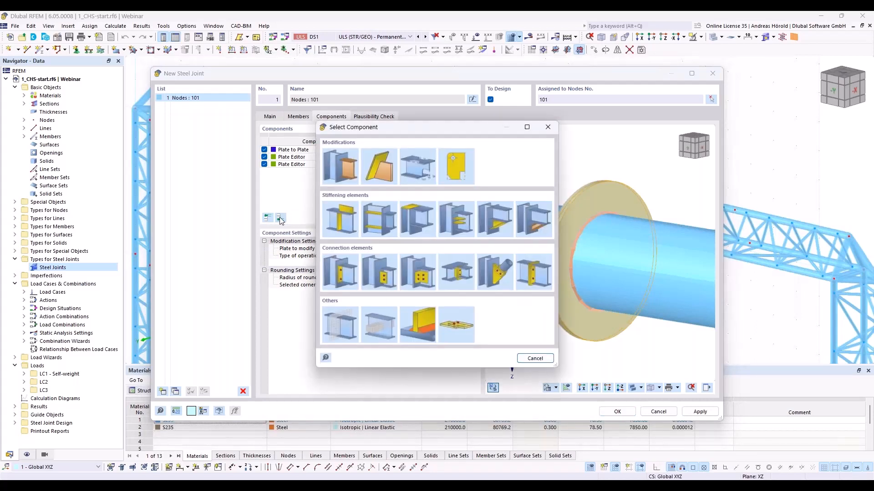
left_click(457, 326)
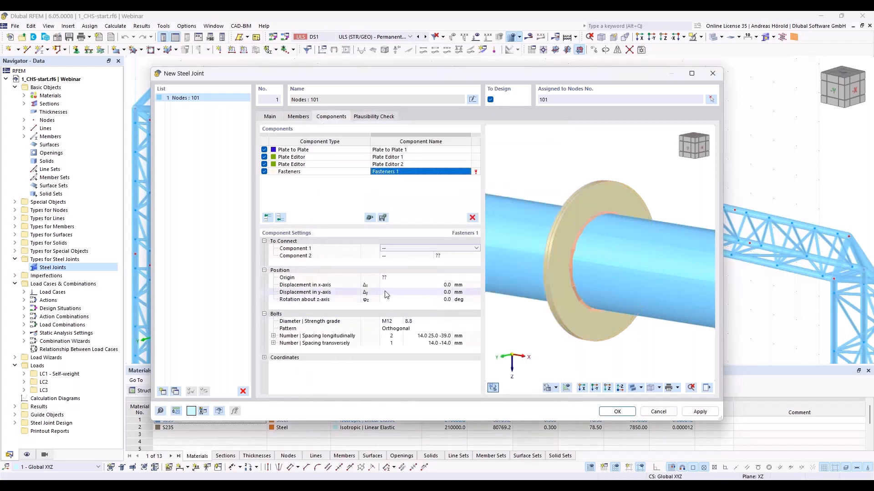
left_click(396, 249)
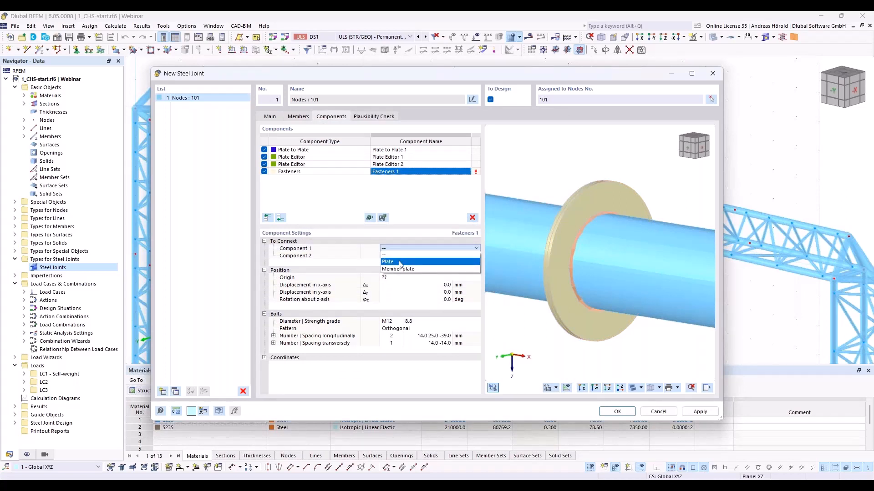
left_click(401, 263)
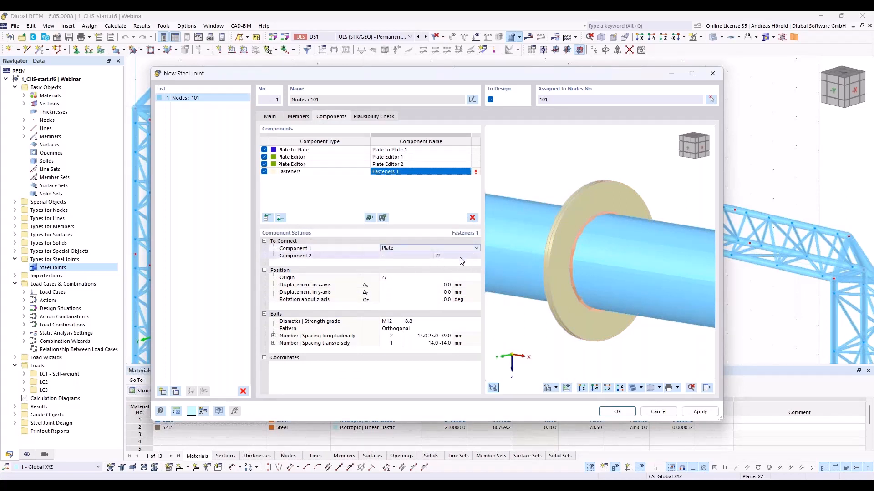
left_click(462, 248)
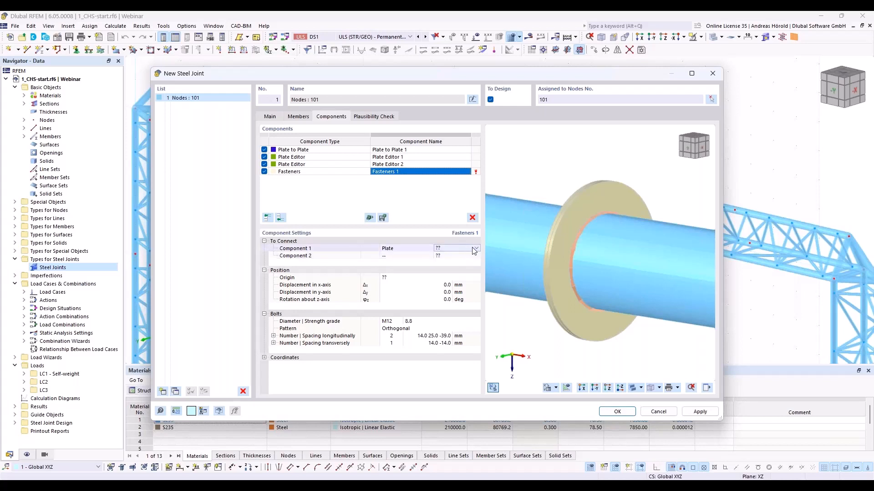
left_click(477, 248)
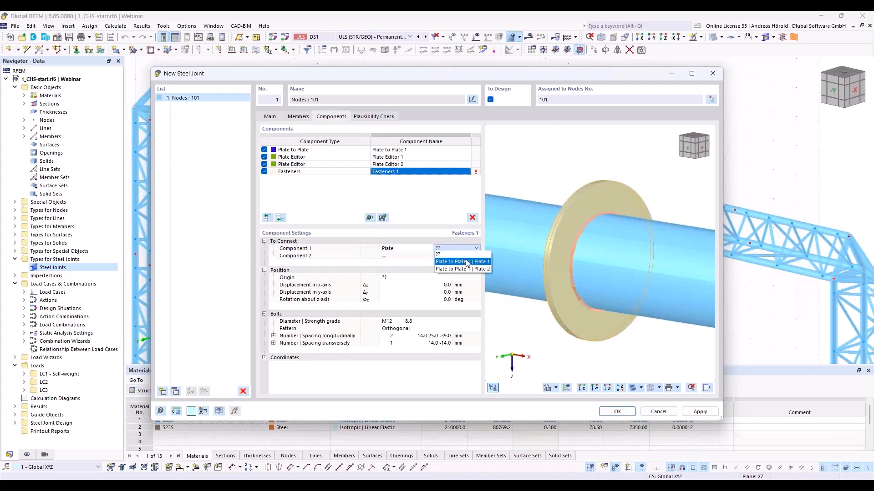
left_click(465, 261)
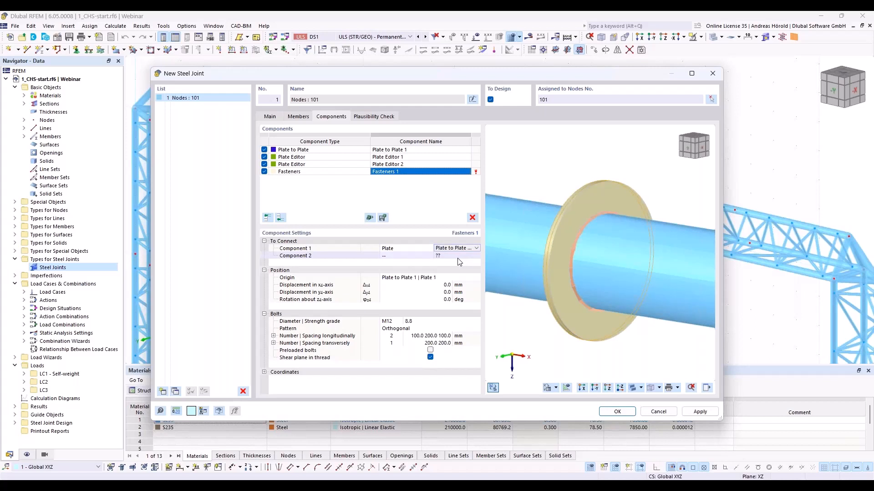
- Set the Fasteners' Component 2 to Plate 2 of the Plate to Plate component
left_click(406, 256)
left_click(413, 256)
left_click(414, 268)
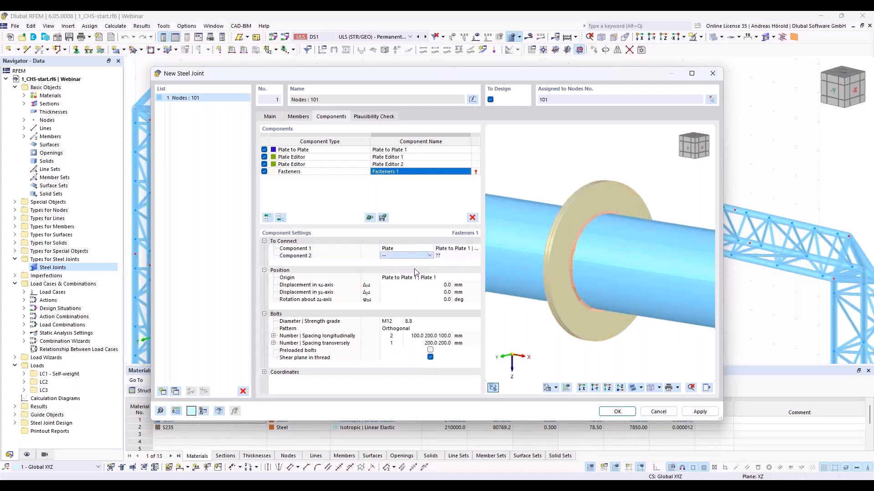
left_click(451, 256)
left_click(451, 256)
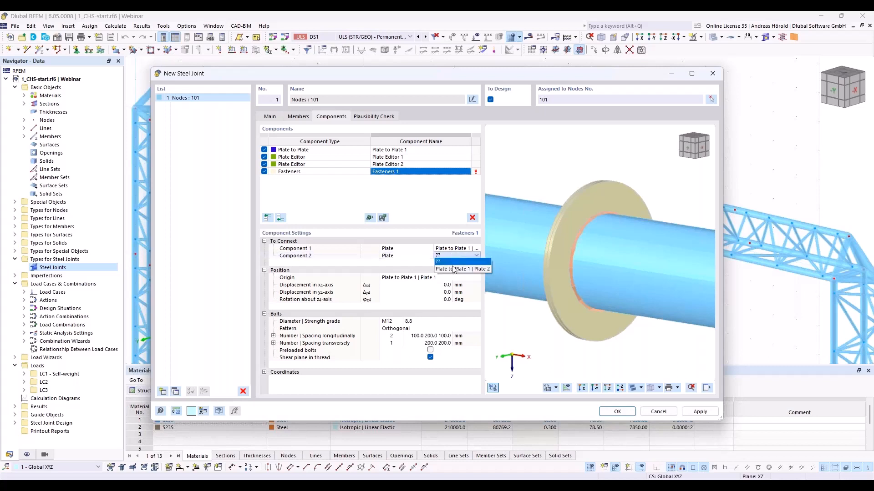
left_click(455, 269)
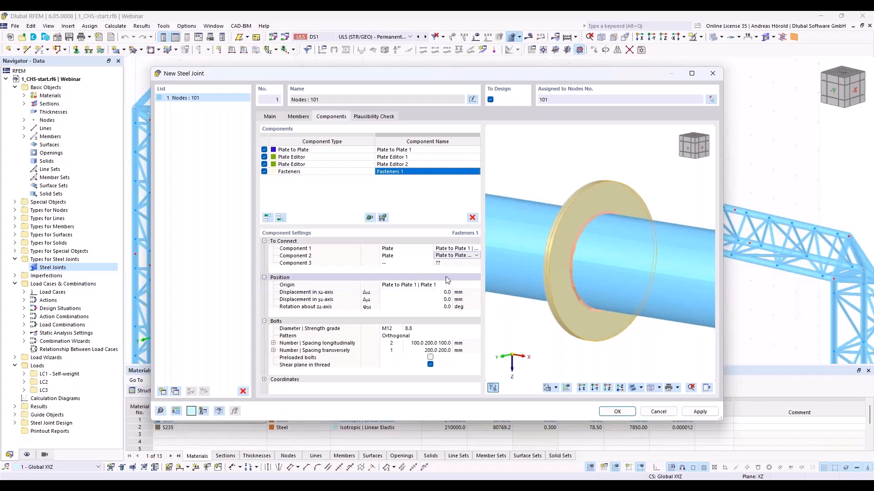
- Set the fastener bolt diameter to M16
left_click(392, 329)
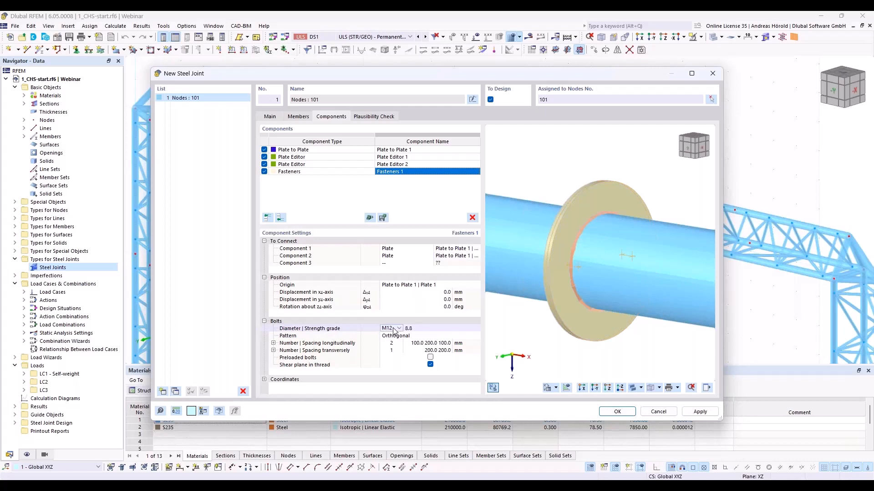
left_click(400, 329)
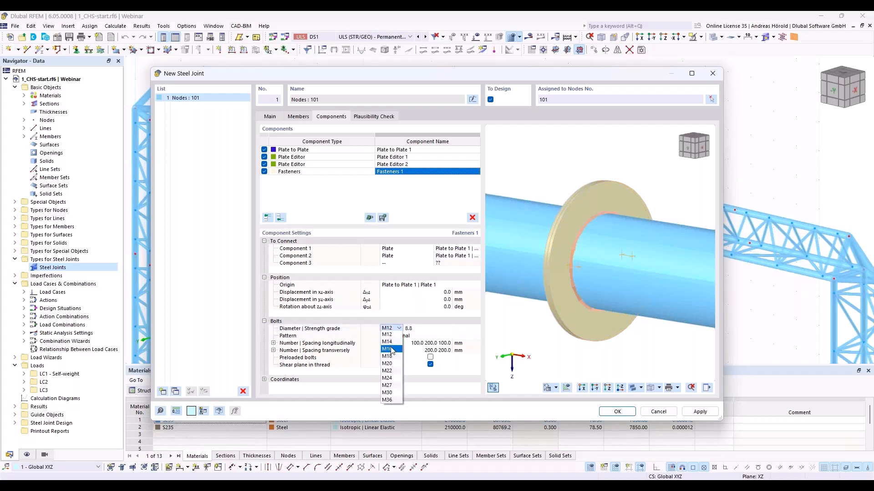
left_click(392, 350)
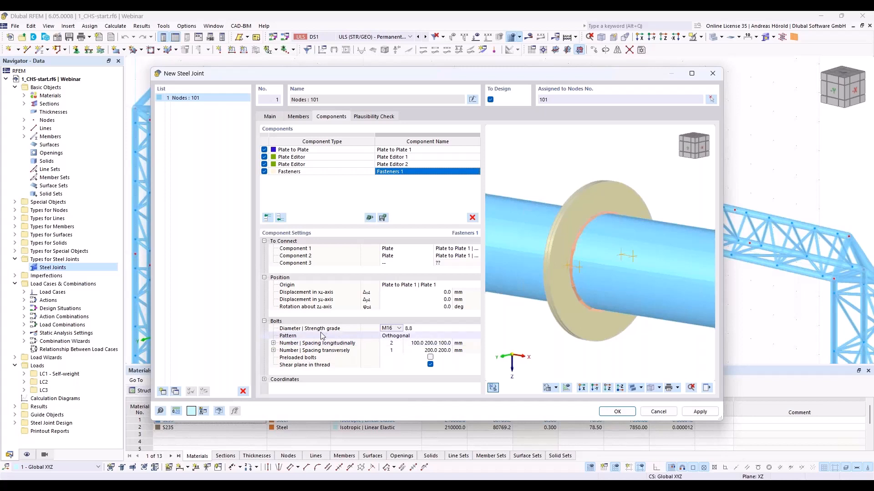
- Change the bolt pattern to Polar and set the number of bolt angles to 8
left_click(386, 338)
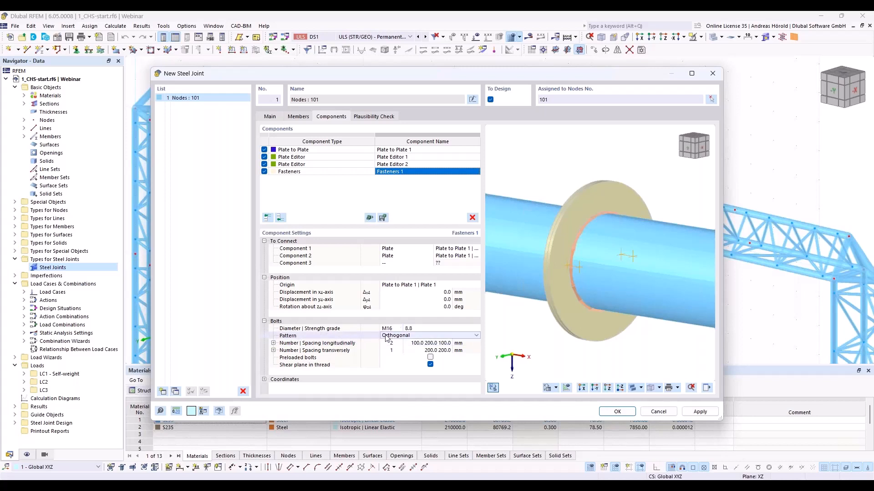
left_click(397, 337)
left_click(401, 349)
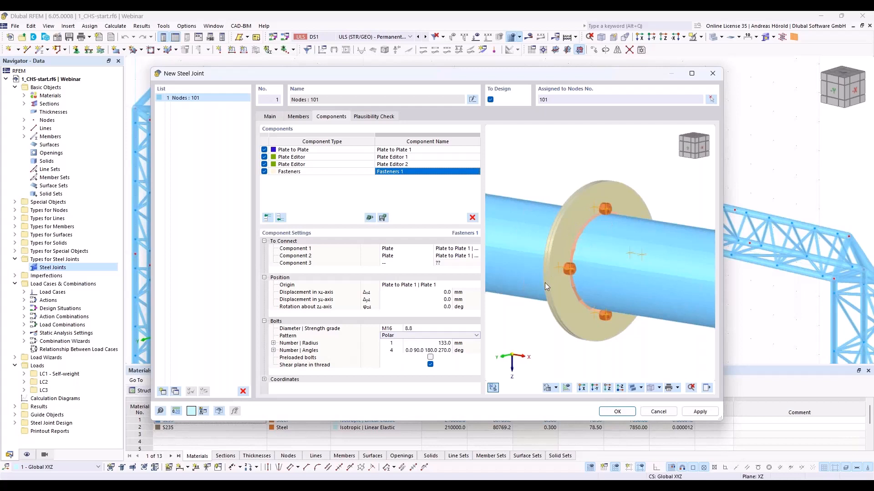
left_click(392, 350)
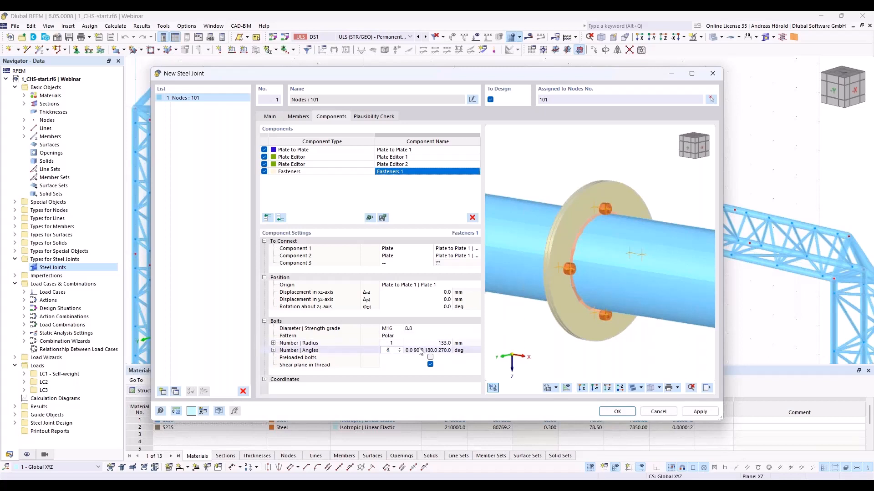
left_click(393, 358)
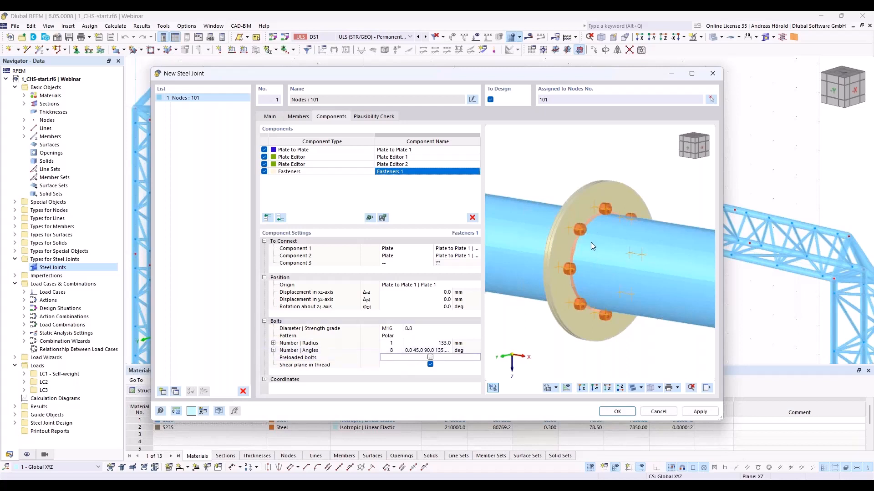
- Set the polar bolt pattern's radius to 160 mm so the bolts sit within the circular plate ring
right_click(576, 248)
left_click(601, 255)
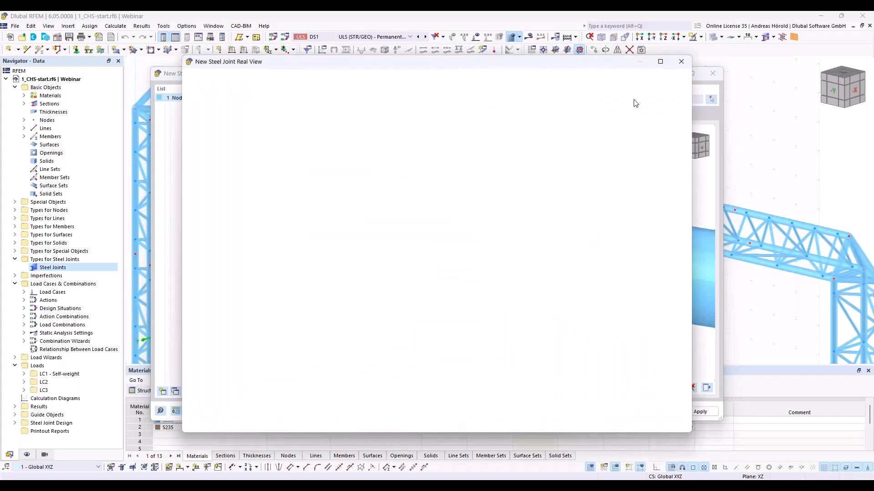
left_click(680, 61)
middle_click_drag(646, 350, 544, 339, "ctrl")
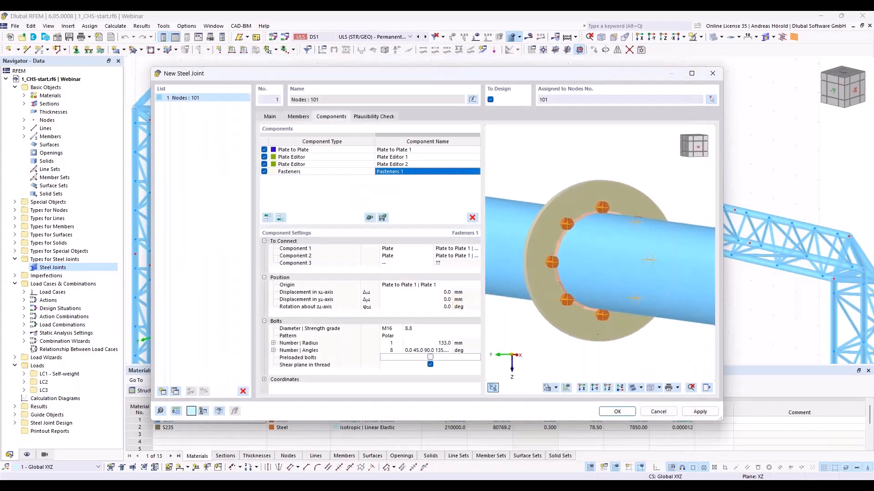
scroll(596, 298, "up", 2)
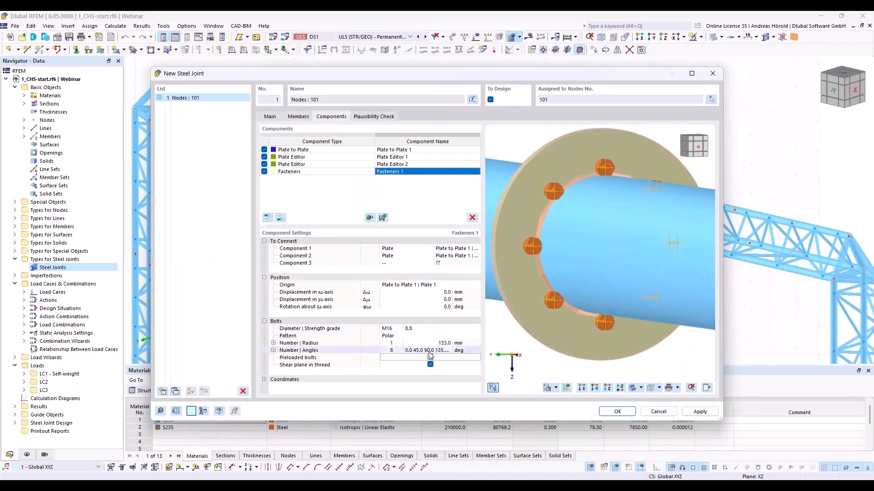
left_click(443, 344)
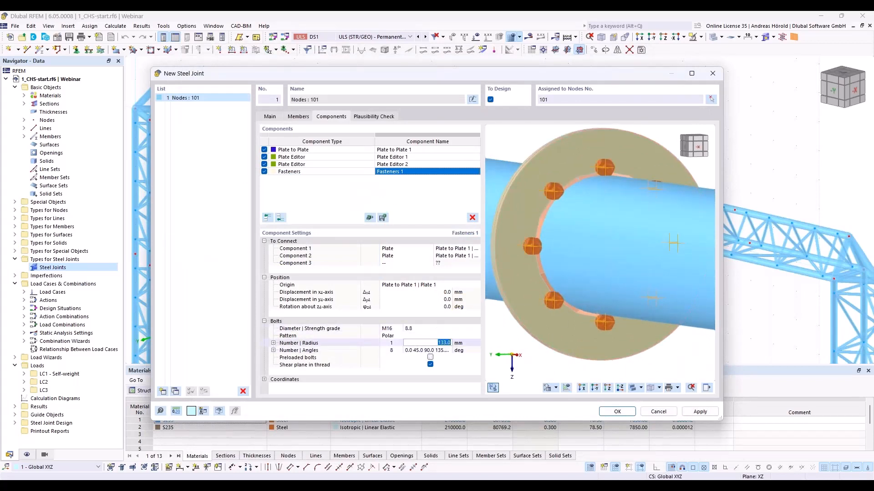
type("160")
key("Tab")
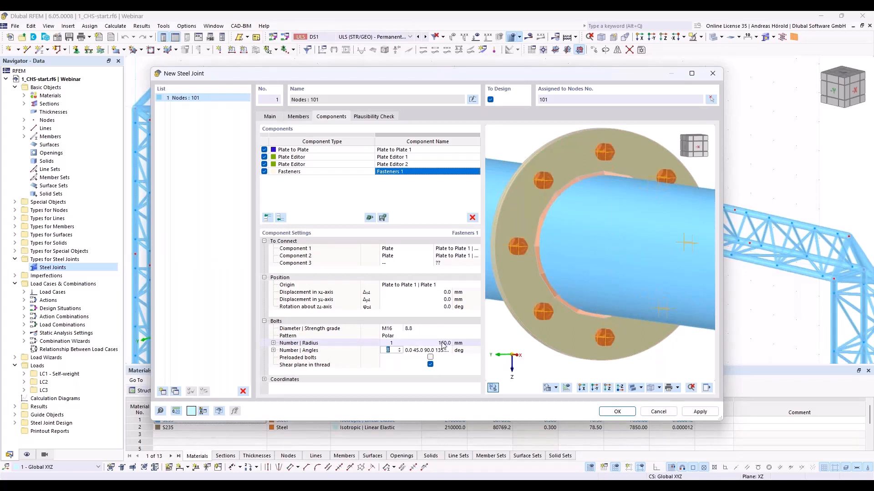
- Turn off the Shear plane in thread option for the bolts
left_click(431, 365)
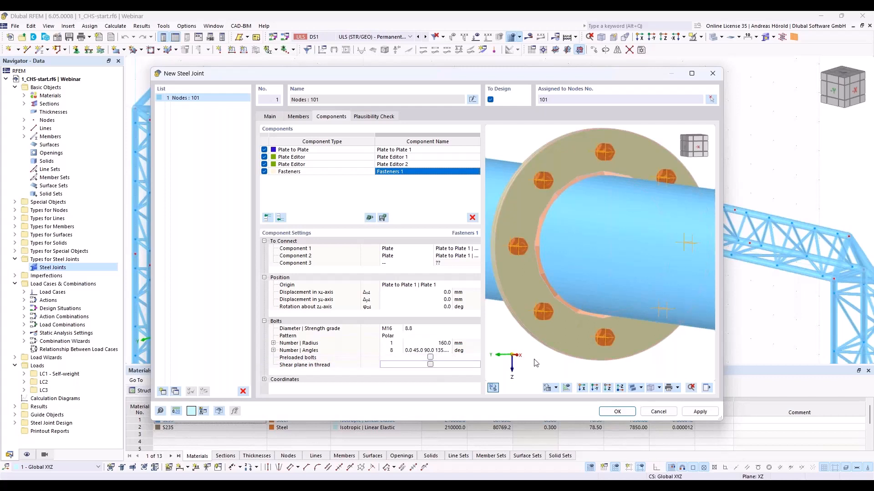
middle_click_drag(533, 360, 599, 337, "ctrl")
scroll(600, 336, "up", 1)
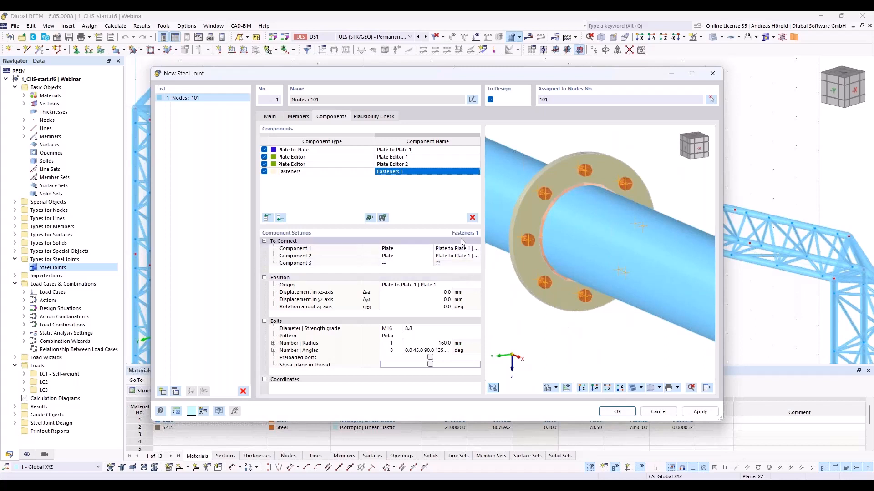
- Create a second steel joint and assign it to node 74 on the truss girder's lower chord
left_click(163, 392)
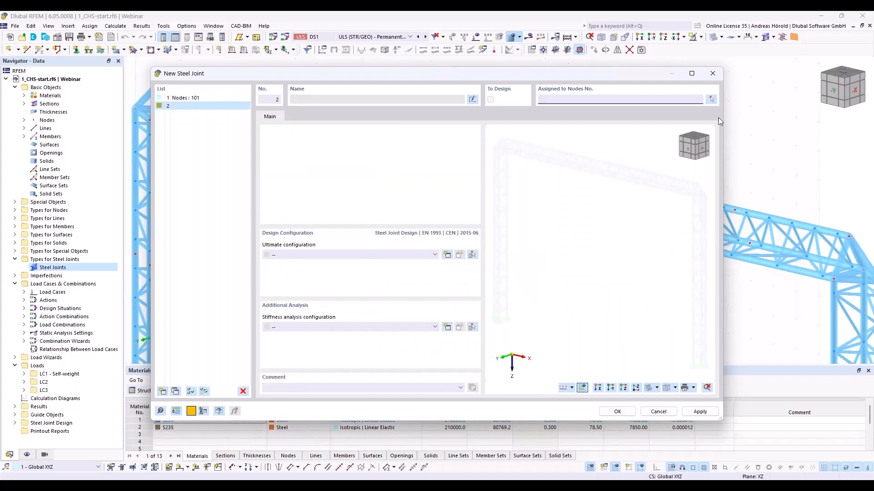
left_click(708, 99)
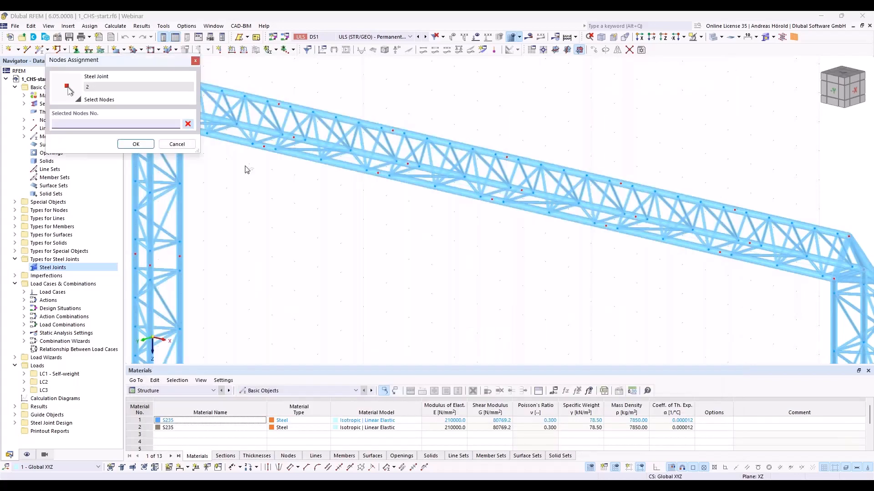
left_click(264, 146)
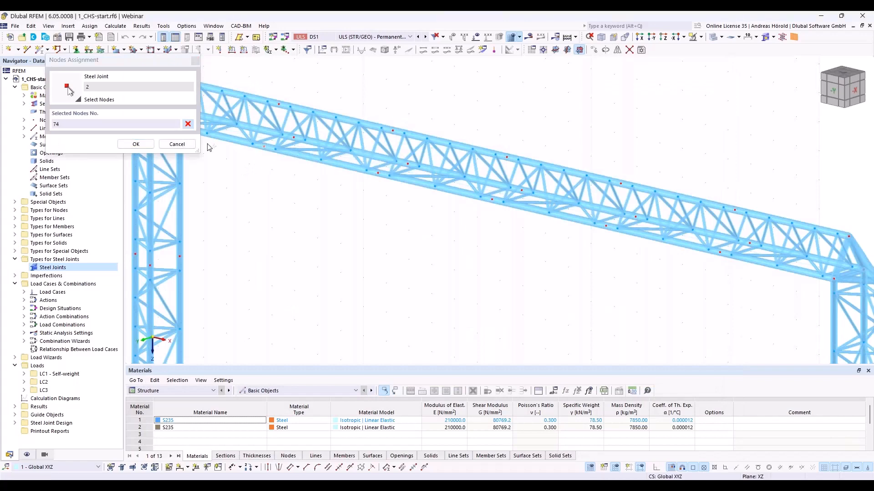
left_click(136, 145)
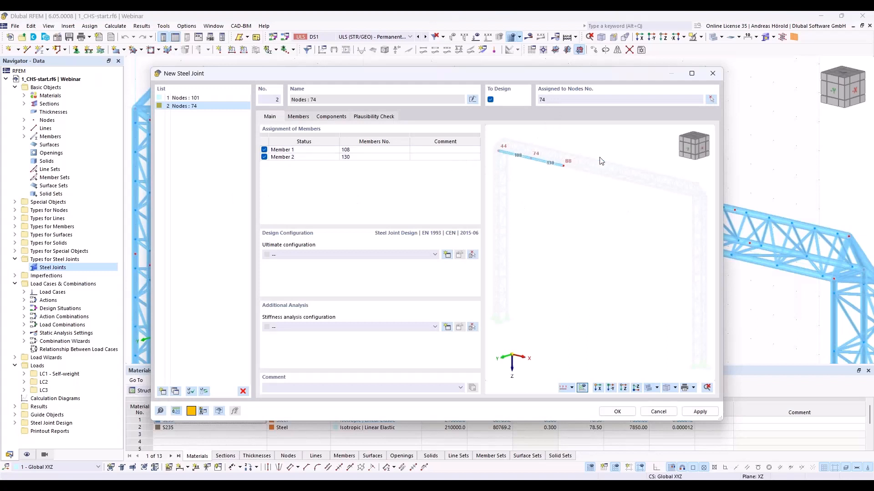
- Set the ultimate configuration of the node 74 joint to 1 - Standard
scroll(519, 147, "up", 6)
scroll(550, 181, "up", 3)
scroll(550, 181, "up", 2)
middle_click_drag(550, 181, 554, 244)
left_click(298, 117)
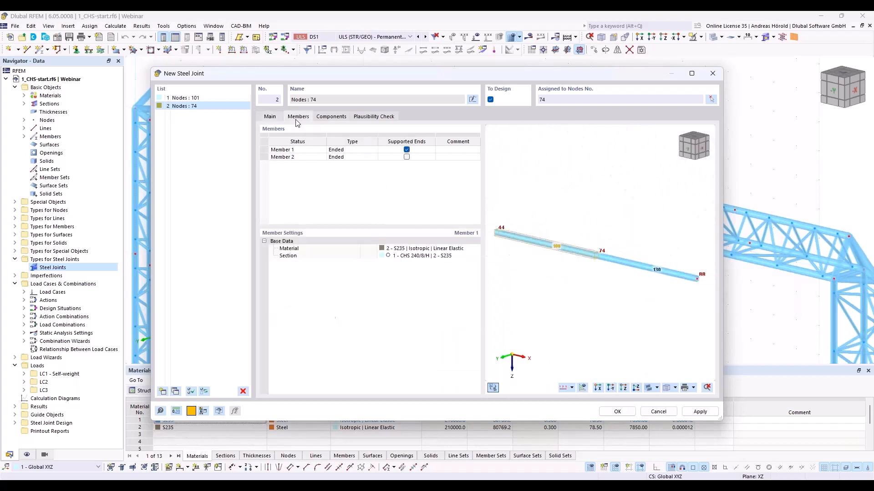
left_click(274, 117)
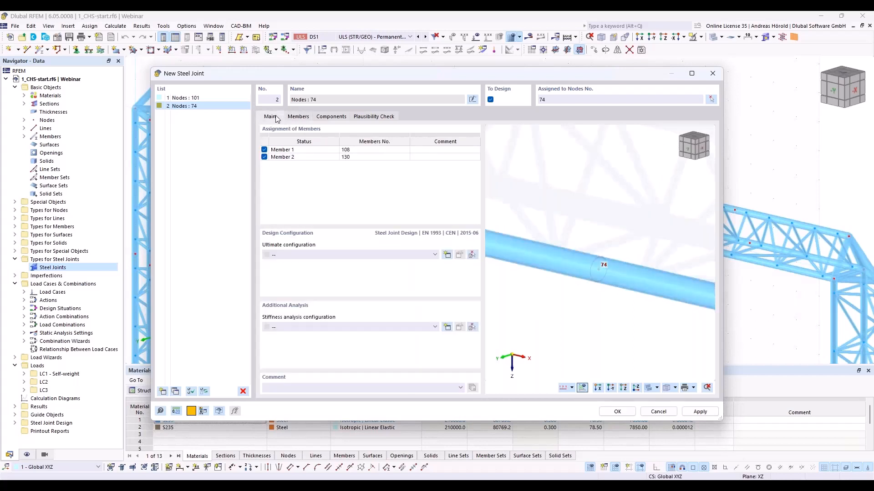
left_click(355, 255)
left_click(356, 272)
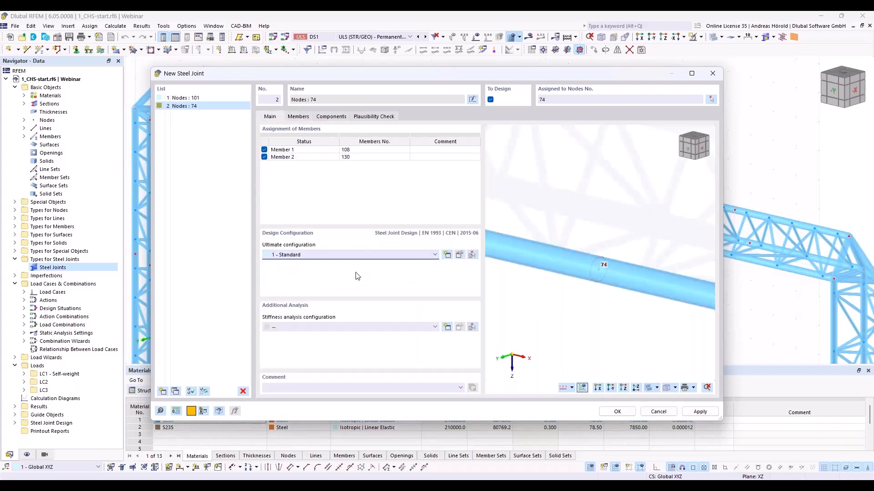
- Add a Cap Plate component to the empty component list of the node 74 joint
left_click(302, 117)
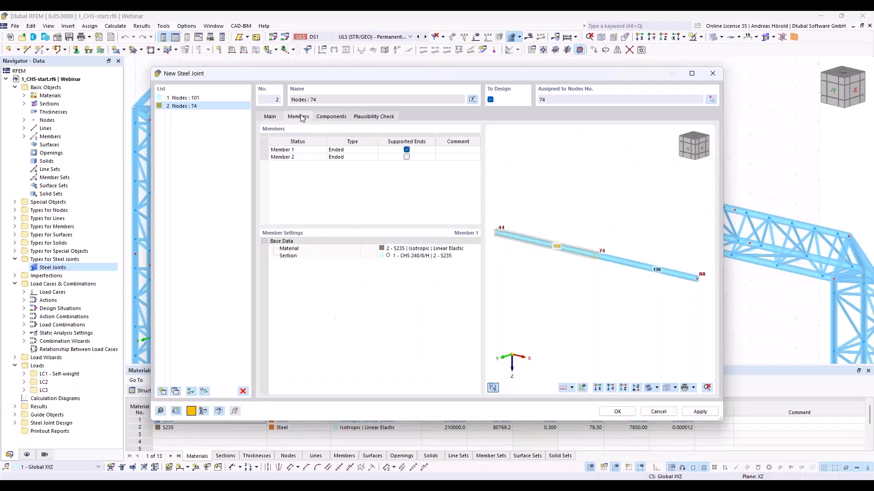
left_click(342, 120)
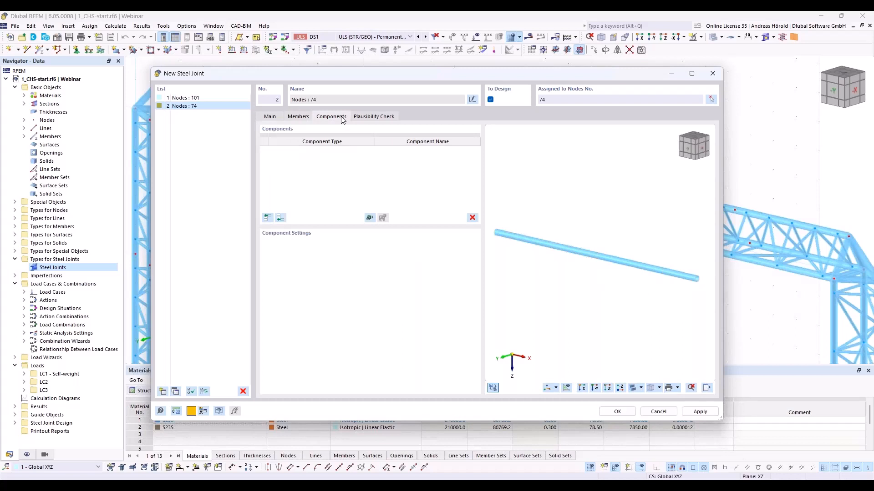
left_click(281, 218)
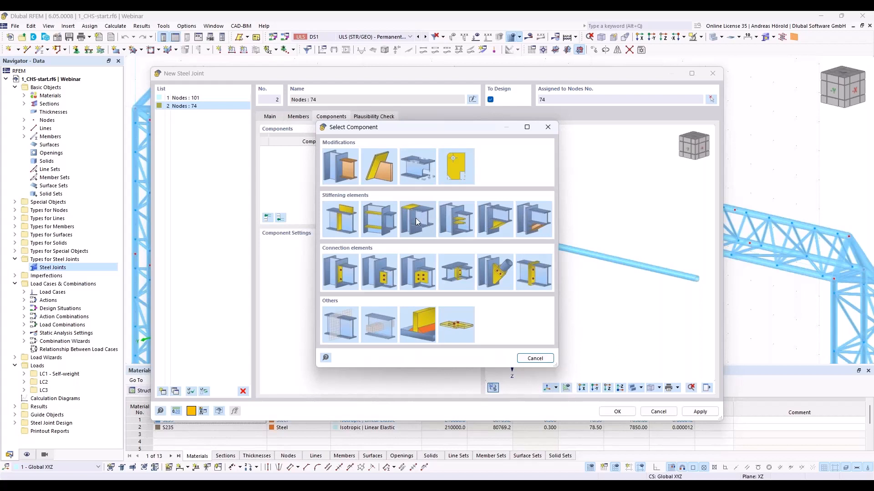
double_click(419, 215)
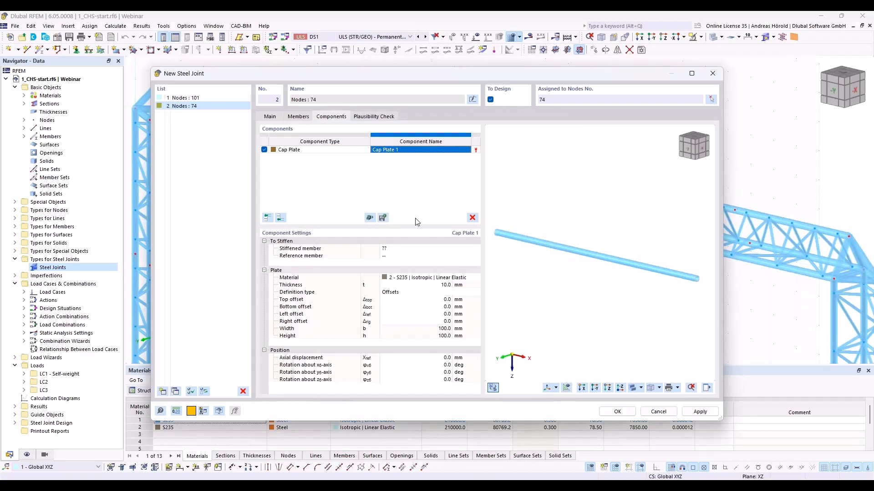
- Select Member 1 as the stiffened member of the node 74 joint's cap plate
left_click(413, 249)
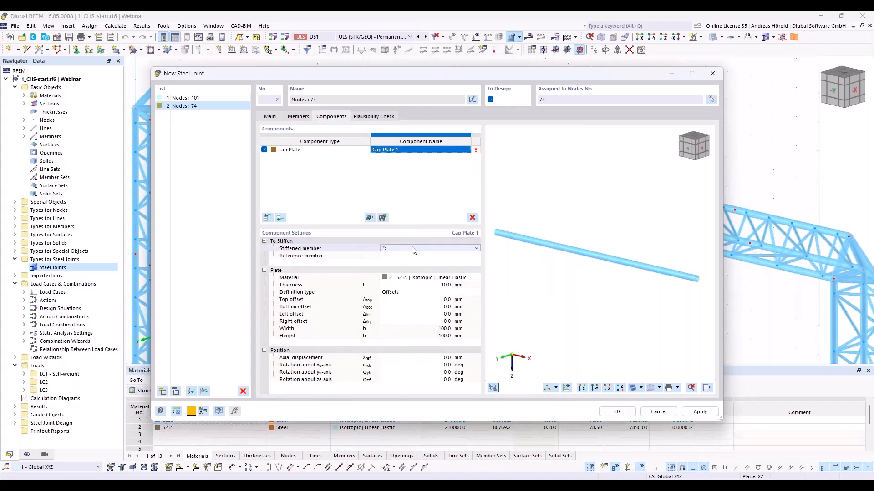
left_click(465, 249)
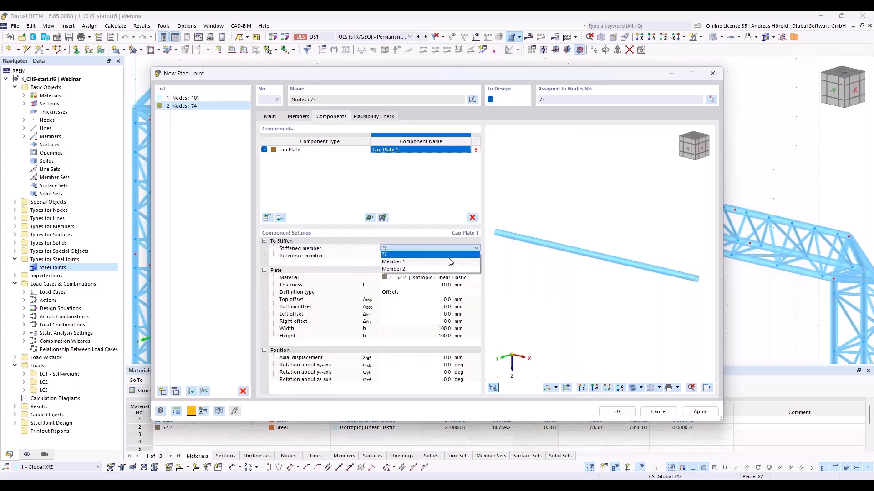
left_click(450, 261)
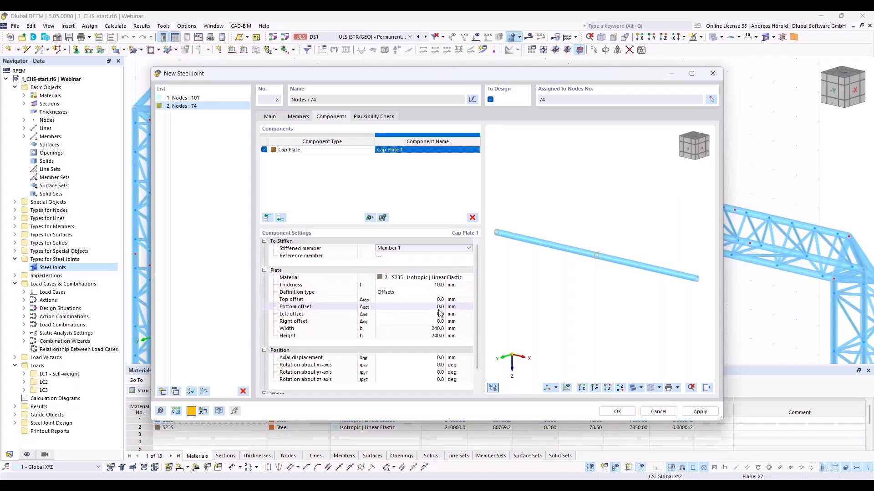
- Set the axial displacement of the cap plate on Member 1 to -100 mm
scroll(604, 248, "up", 5)
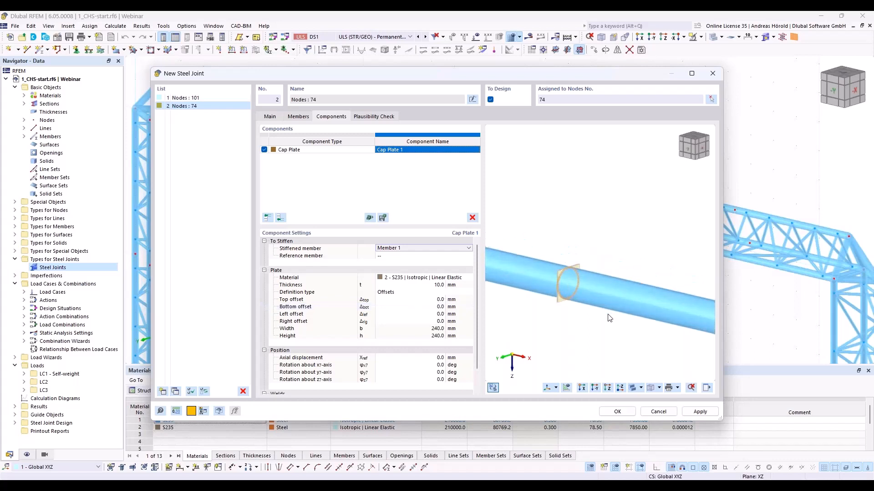
middle_click_drag(558, 299, 627, 287)
middle_click_drag(567, 296, 593, 285, "ctrl")
scroll(593, 288, "up", 4)
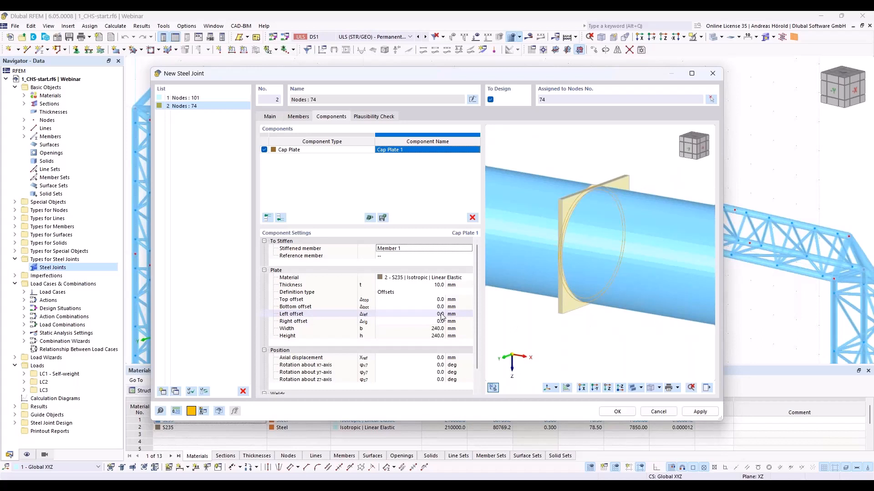
left_click(435, 357)
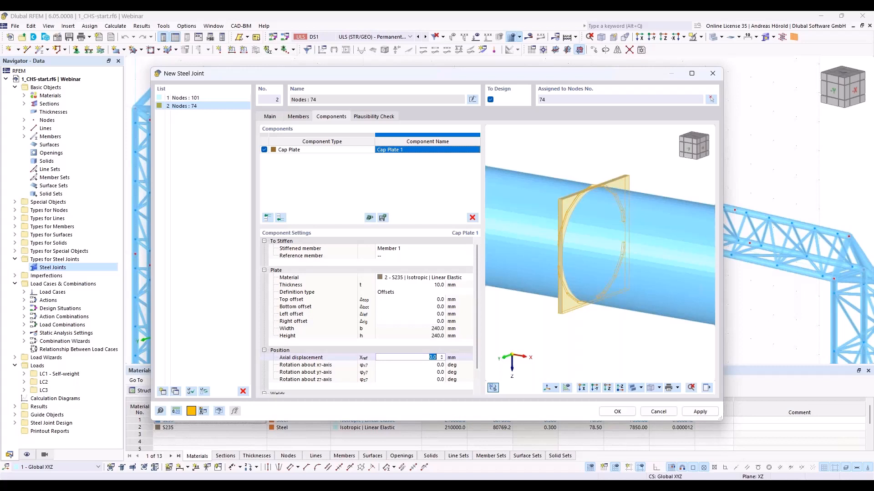
type("-100")
key("Tab")
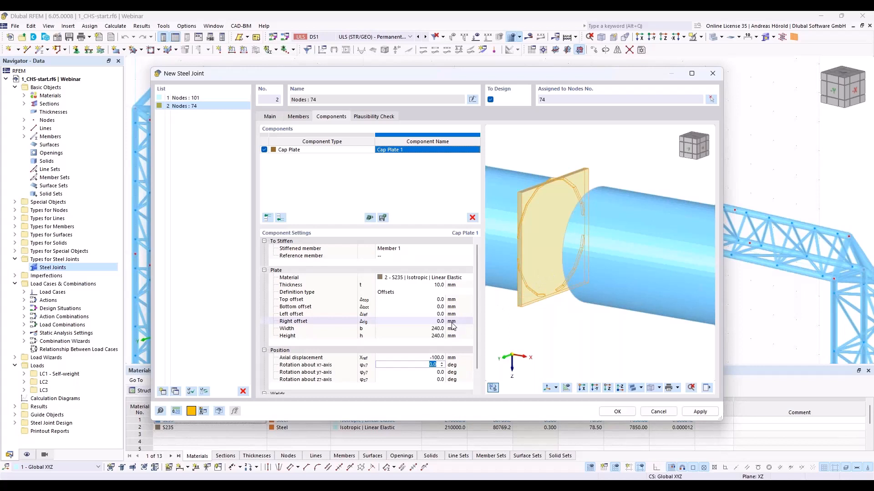
- Set the rotation of the first cap plate about its x-axis to -3.0 degrees
scroll(441, 347, "down", 1)
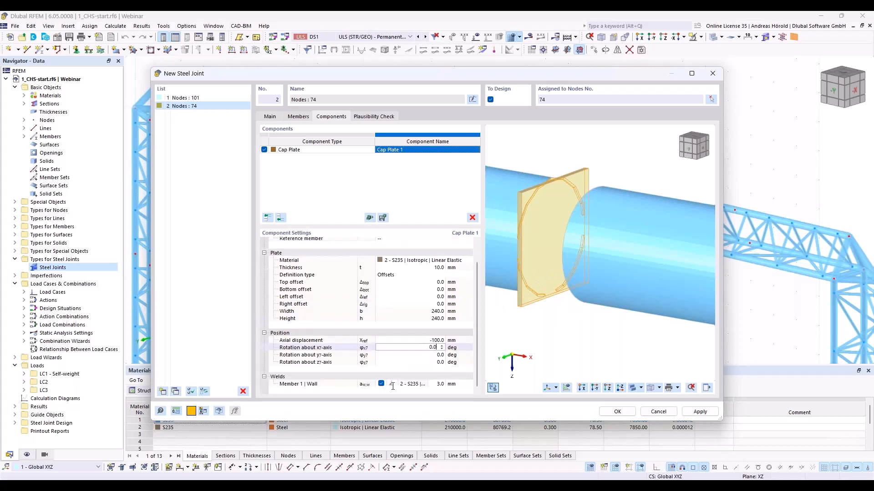
key("Down")
key("Down")
key("Down")
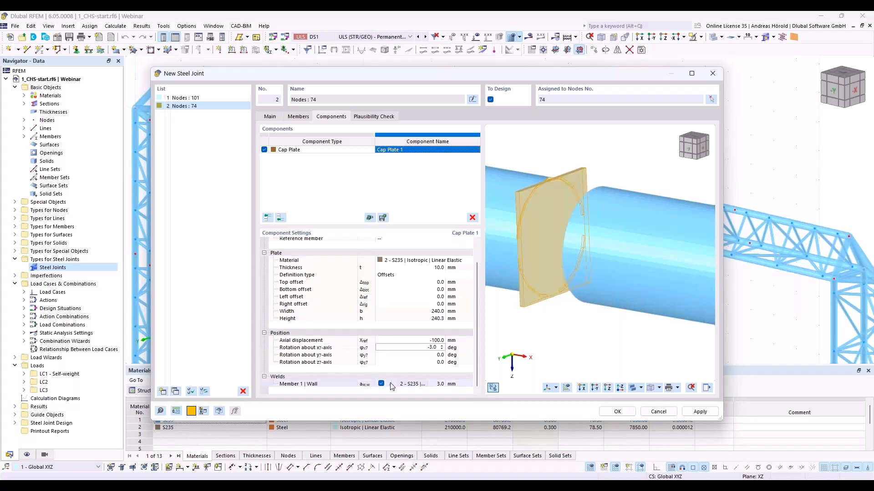
- Change the Member 1 wall weld of the cap plate to Butt weld - front side and check it in the preview
left_click(392, 386)
left_click(394, 385)
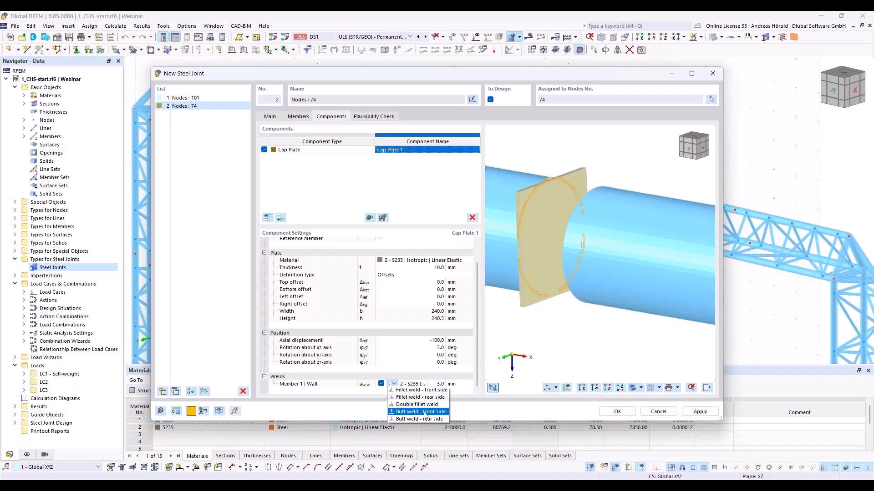
left_click(425, 414)
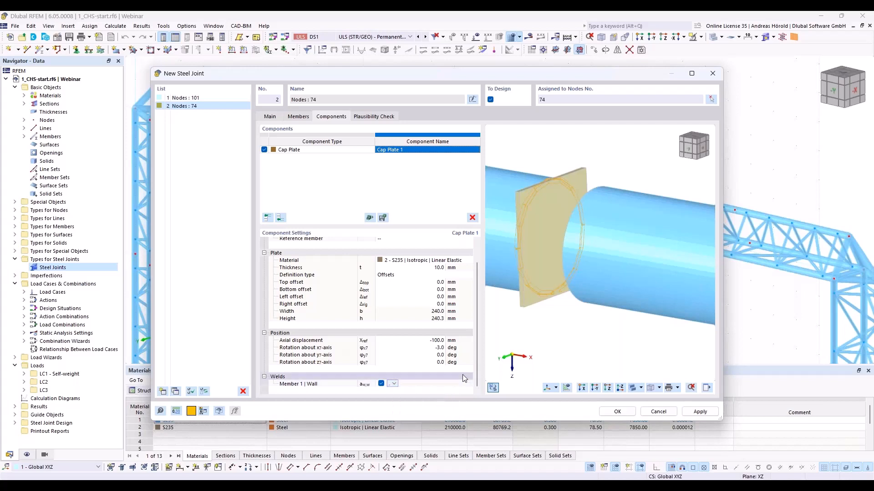
middle_click_drag(539, 311, 612, 301, "ctrl")
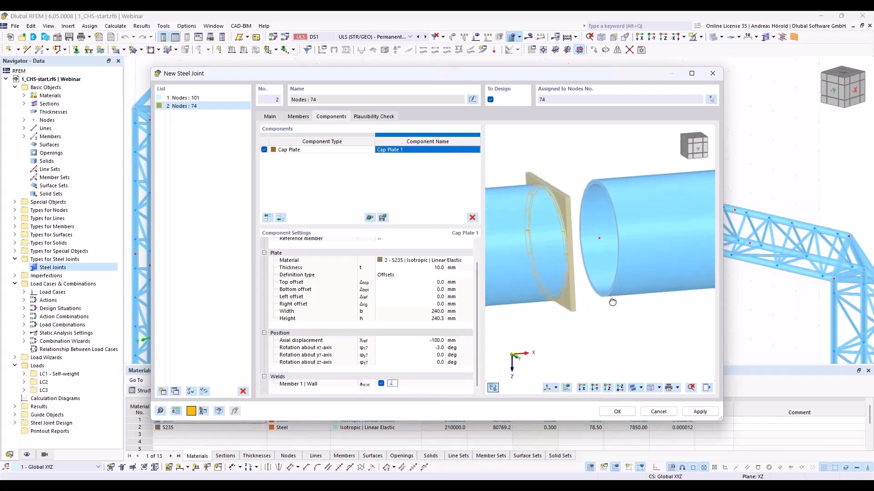
scroll(533, 229, "up", 5)
scroll(554, 233, "down", 5)
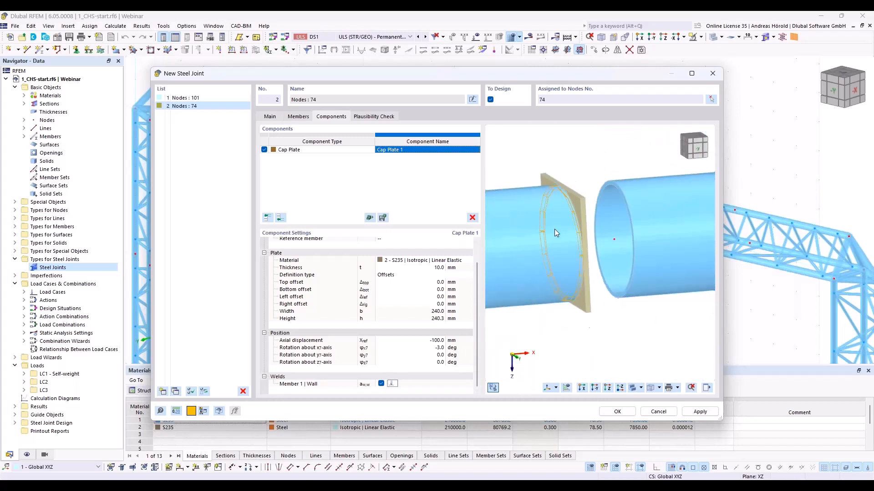
middle_click_drag(629, 288, 577, 313)
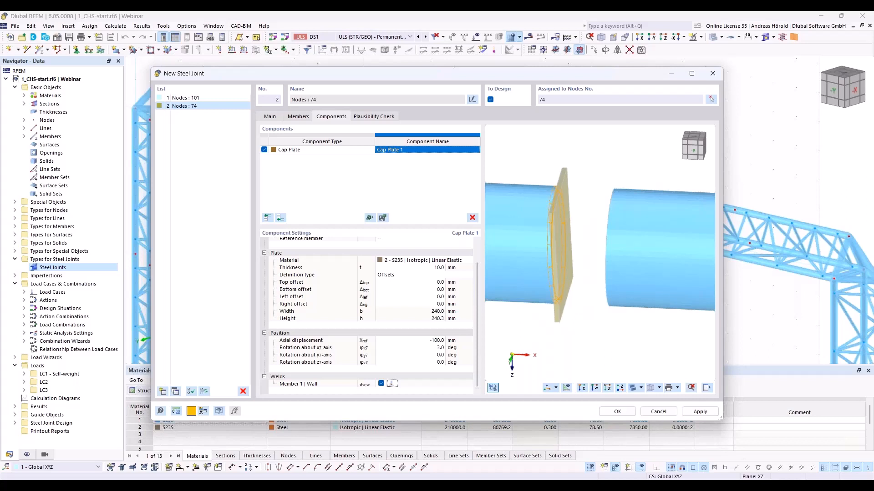
middle_click_drag(613, 340, 548, 330, "ctrl")
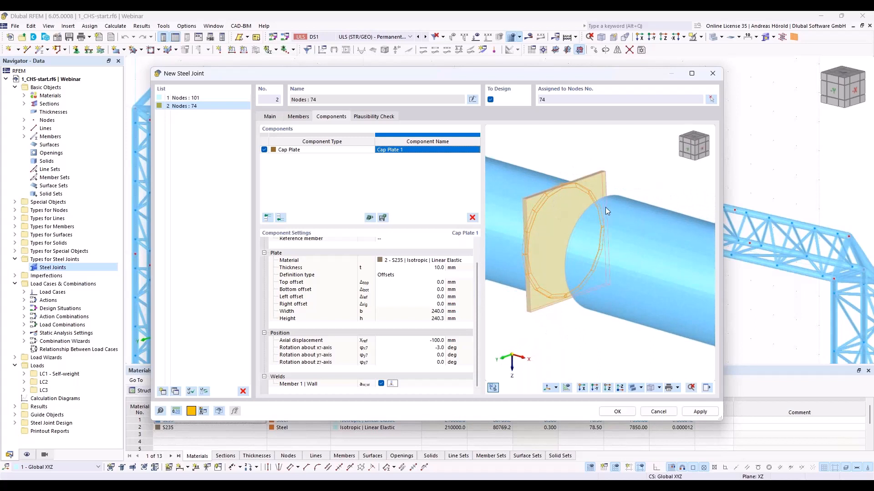
- Add a Plate Editor component for the cap plate and set its type of operation to Rounding
left_click(280, 218)
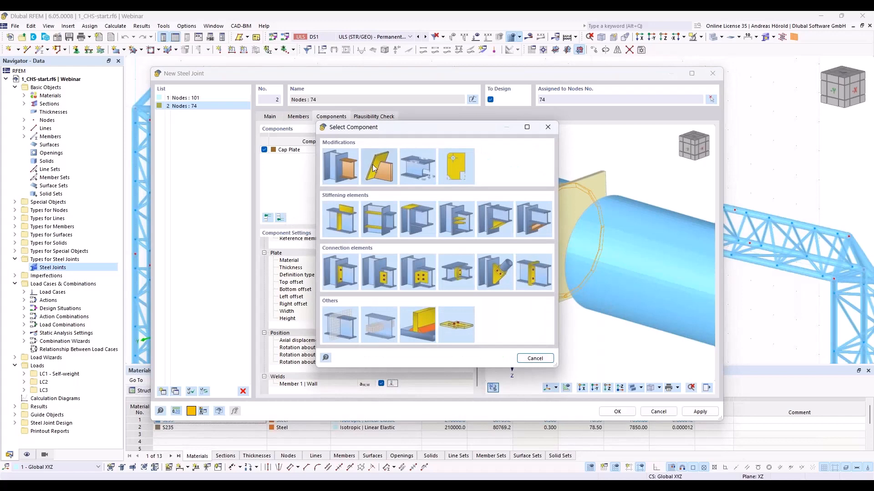
left_click(460, 165)
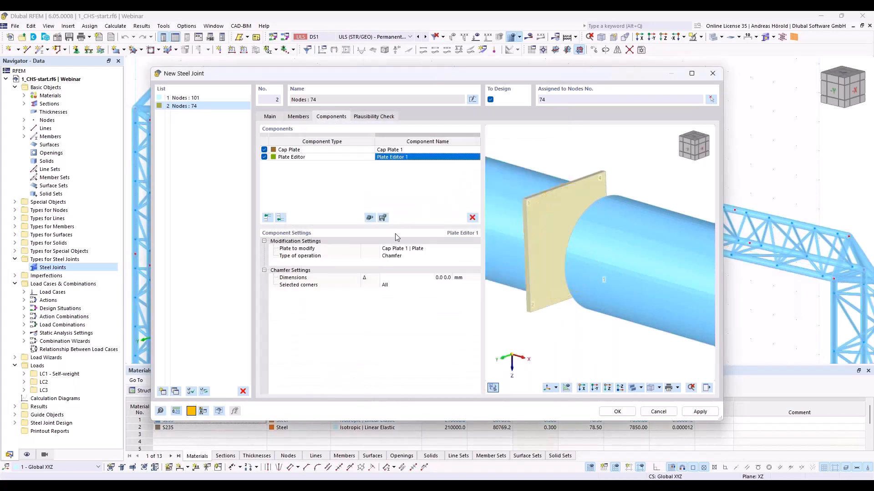
left_click(421, 256)
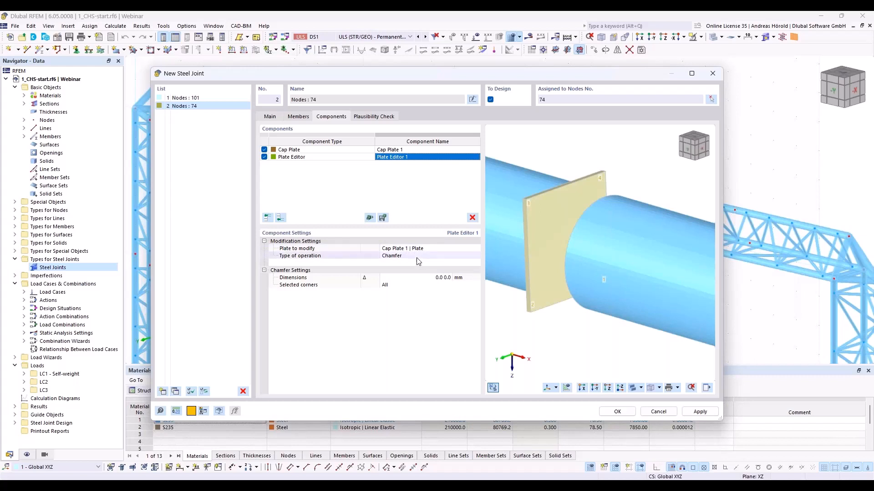
left_click(417, 256)
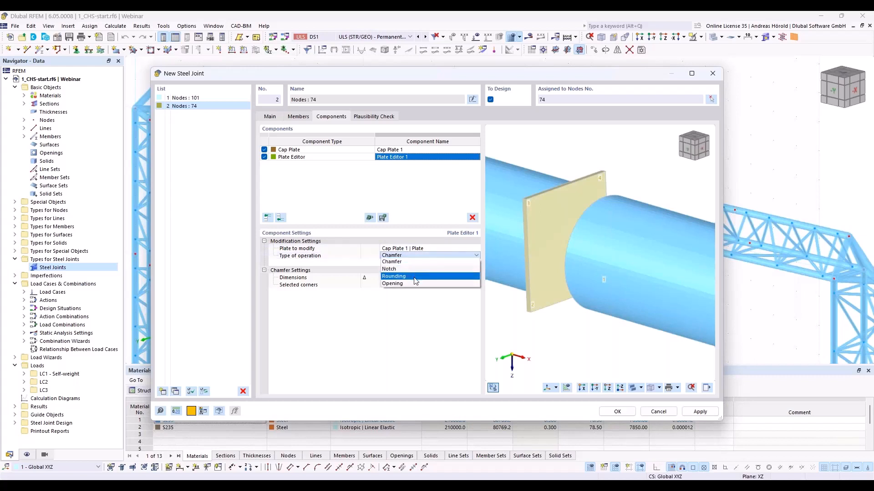
left_click(414, 275)
- Set the radius of rounding for all corners of the cap plate to 120 mm
left_click(415, 278)
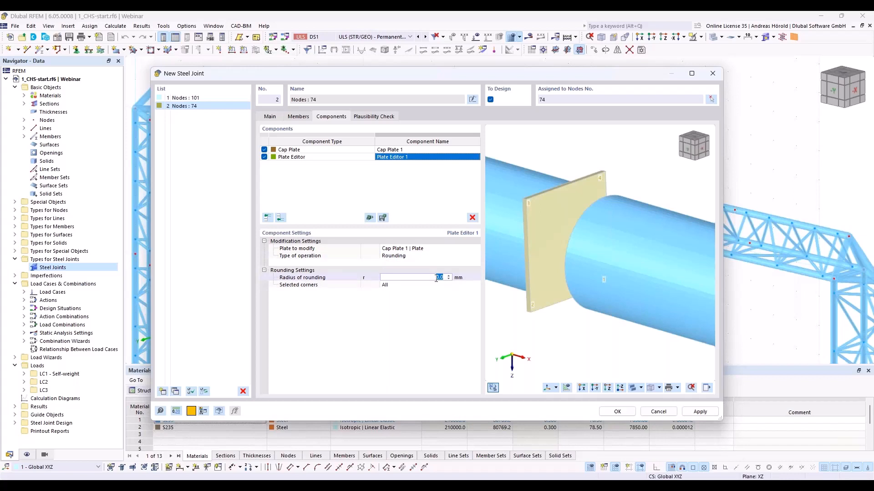
type("120")
key("Tab")
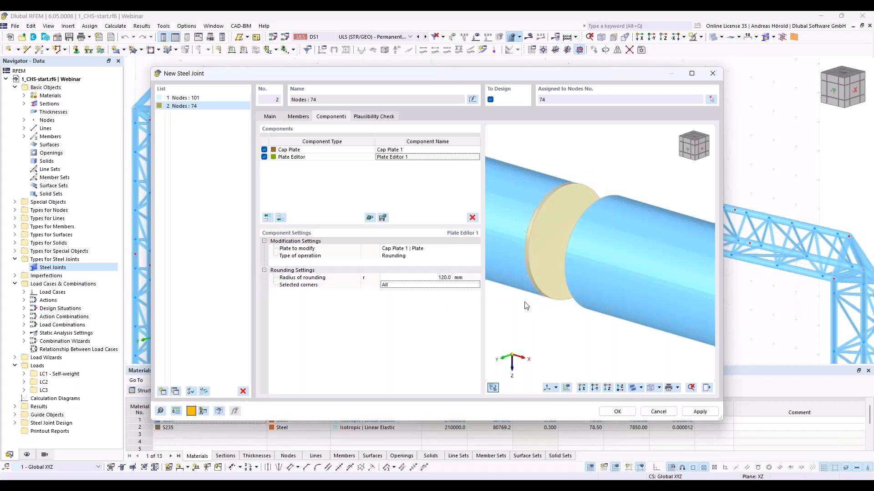
middle_click_drag(525, 303, 567, 303, "ctrl")
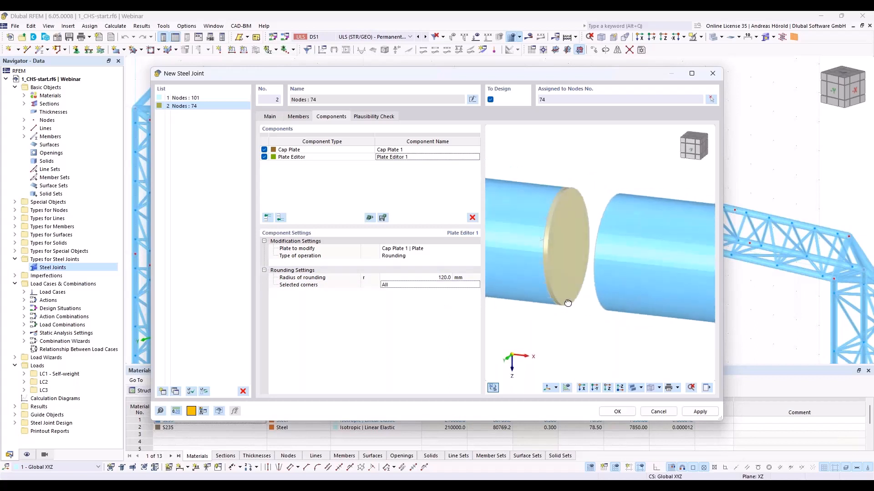
scroll(568, 303, "up", 2)
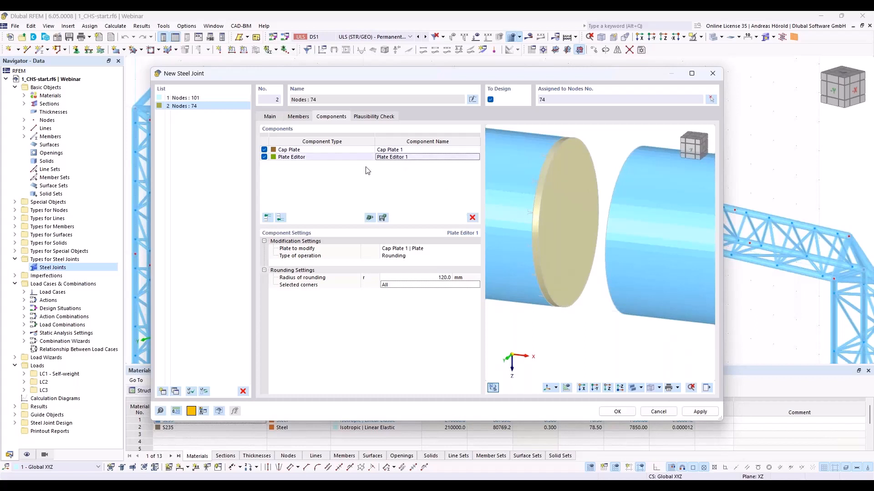
- Copy the Cap Plate and Plate Editor components together to the end of the component list
left_click(331, 151)
left_click(330, 158, "shift")
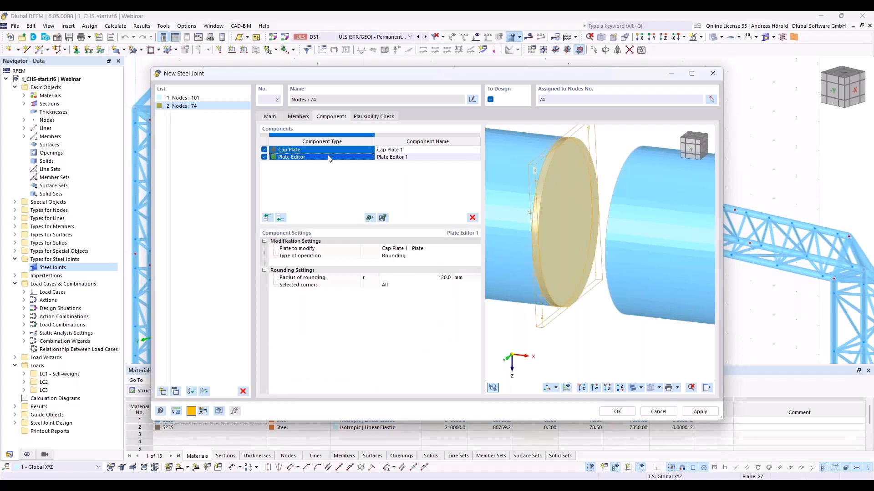
right_click(350, 160)
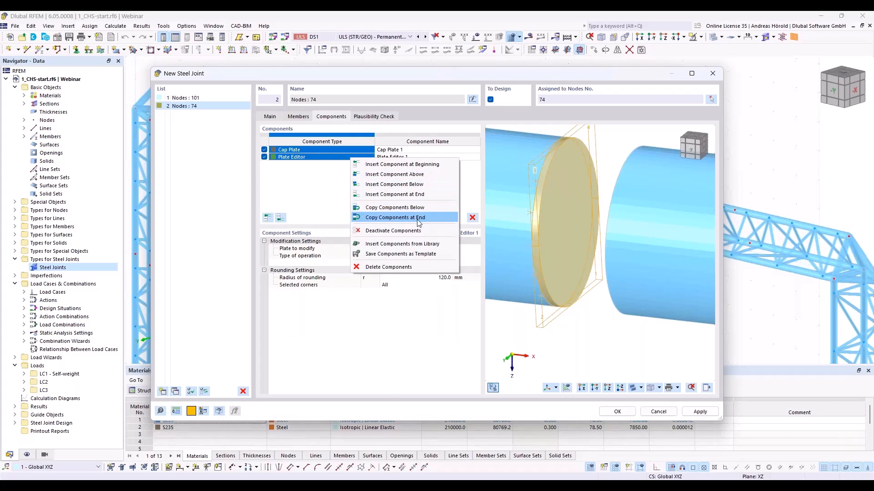
left_click(418, 220)
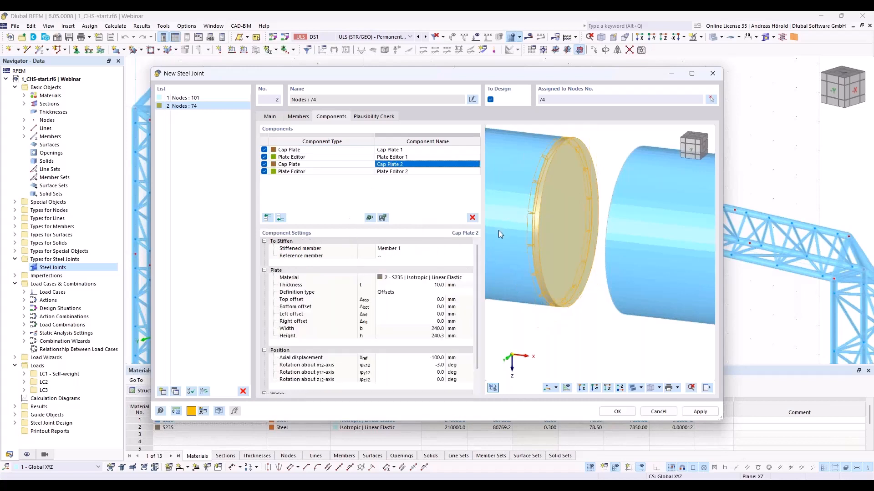
- Assign the copied cap plate to Member 2 as its stiffened member
left_click(410, 249)
left_click(411, 248)
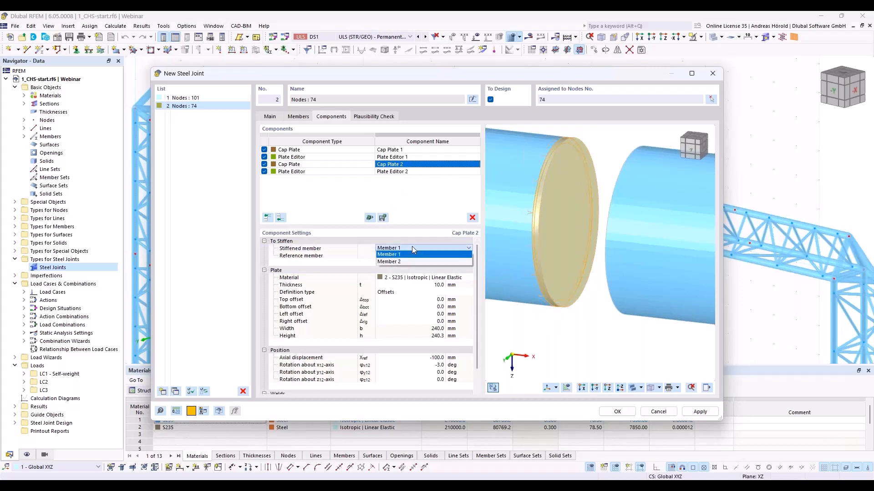
left_click(412, 262)
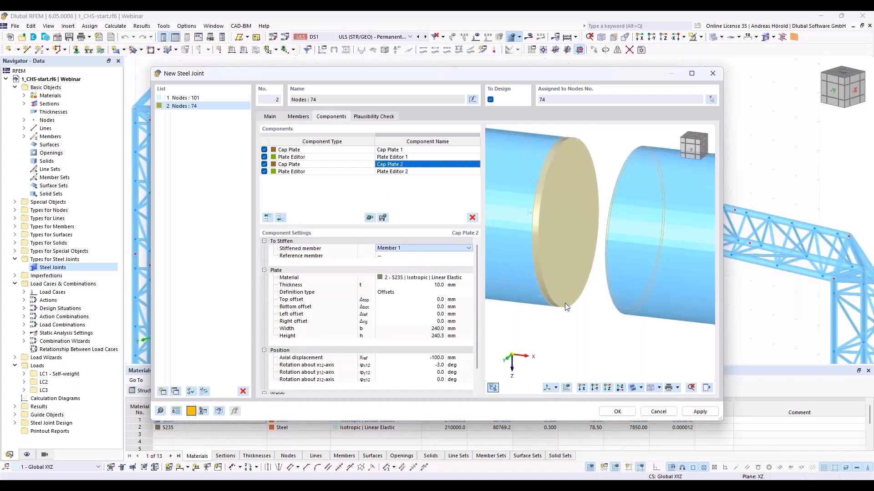
middle_click_drag(560, 337, 512, 335, "ctrl")
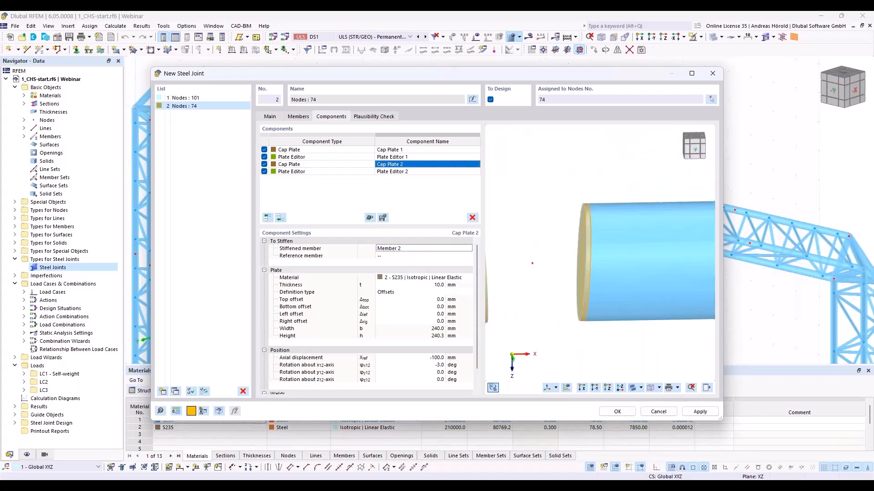
- Activate the Member 2 wall weld of the second cap plate and set it to Butt weld - front side
scroll(412, 314, "down", 1)
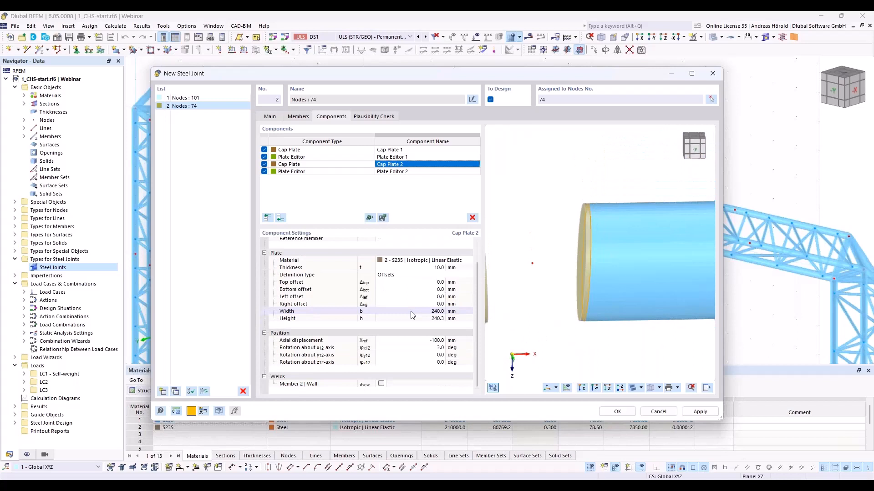
left_click(382, 384)
left_click(381, 384)
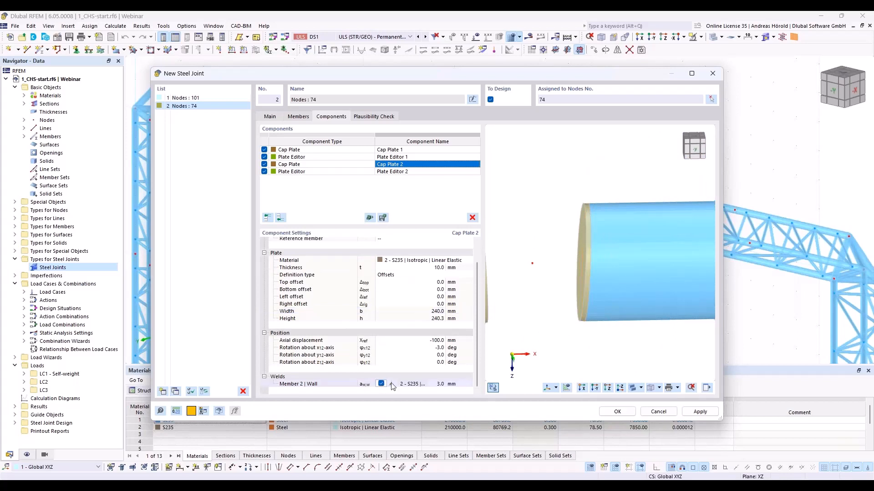
left_click(391, 384)
left_click(392, 384)
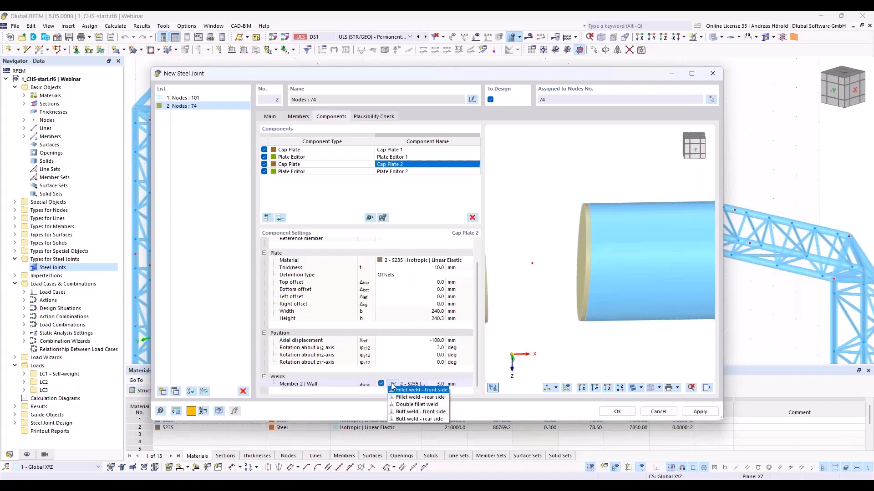
left_click(434, 412)
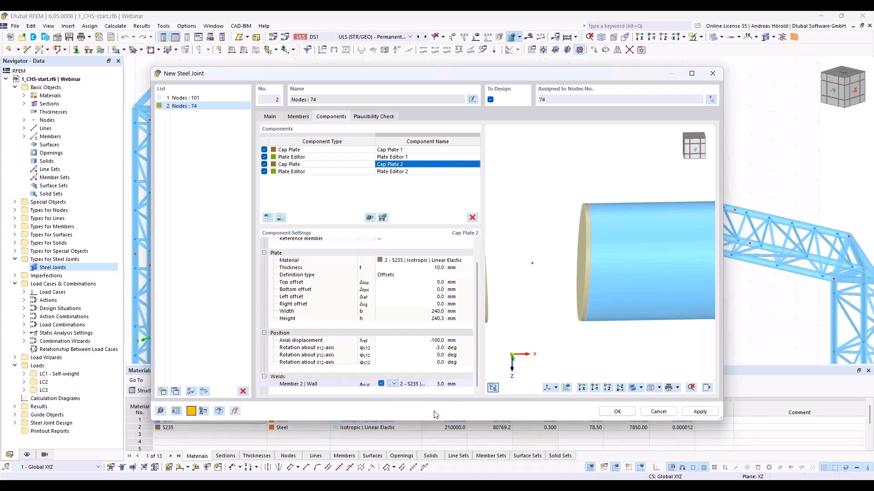
- Set the second cap plate's rotation about the x-axis to 0 degrees
mouse_move(571, 296)
middle_mouse_down("ctrl")
mouse_move(542, 301)
mouse_move(586, 310)
mouse_move(573, 296)
middle_mouse_up("ctrl")
scroll(582, 310, "down", 3)
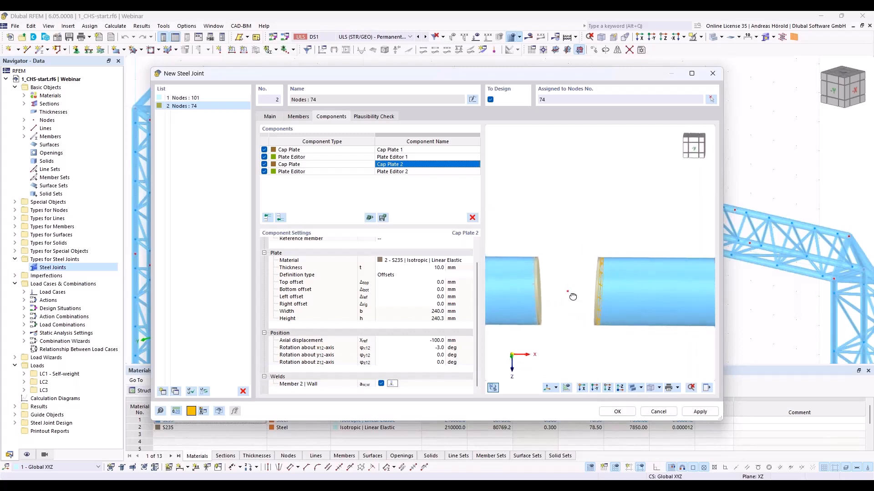
scroll(547, 318, "up", 1)
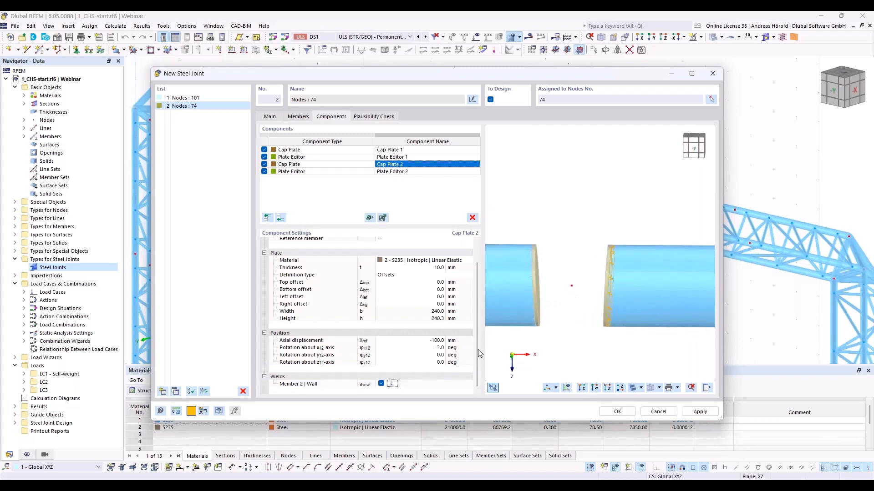
left_click(437, 348)
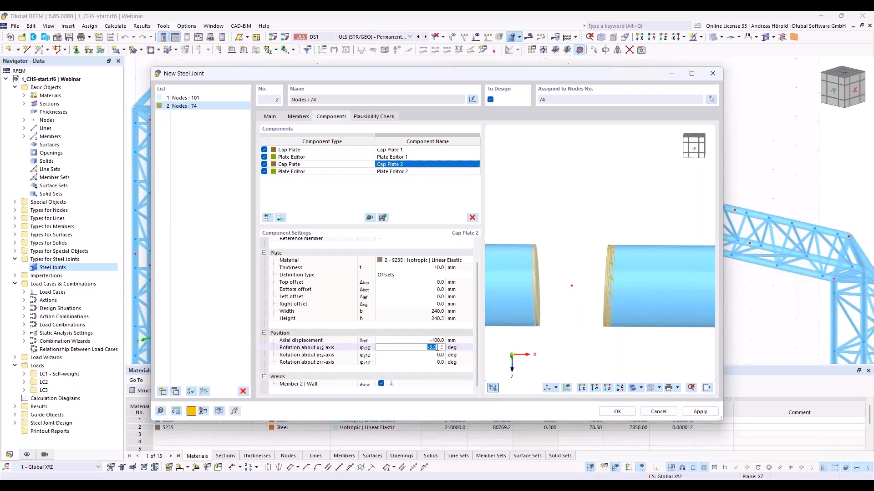
type("0")
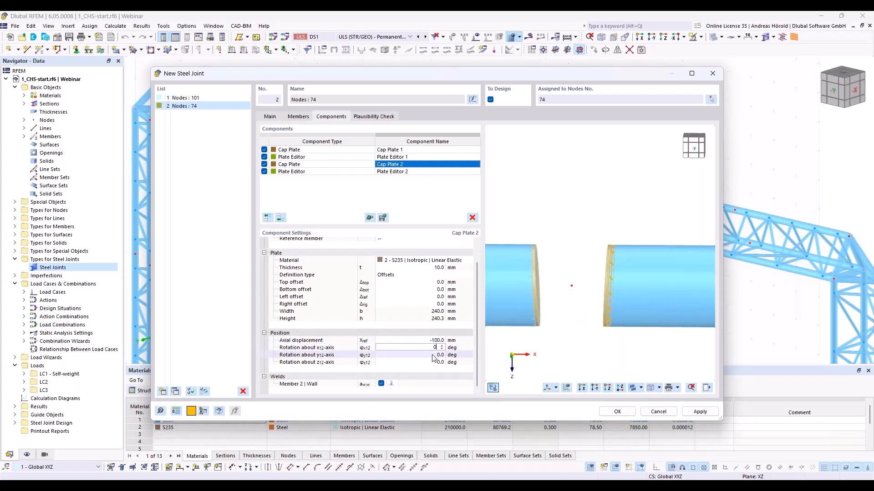
left_click(433, 356)
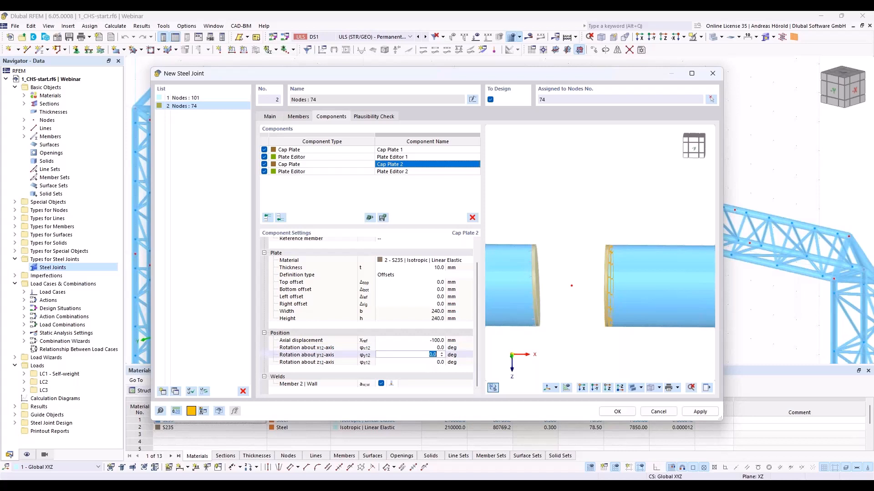
- Set the first cap plate's rotation about the x-axis to 0 degrees as well
left_click(401, 151)
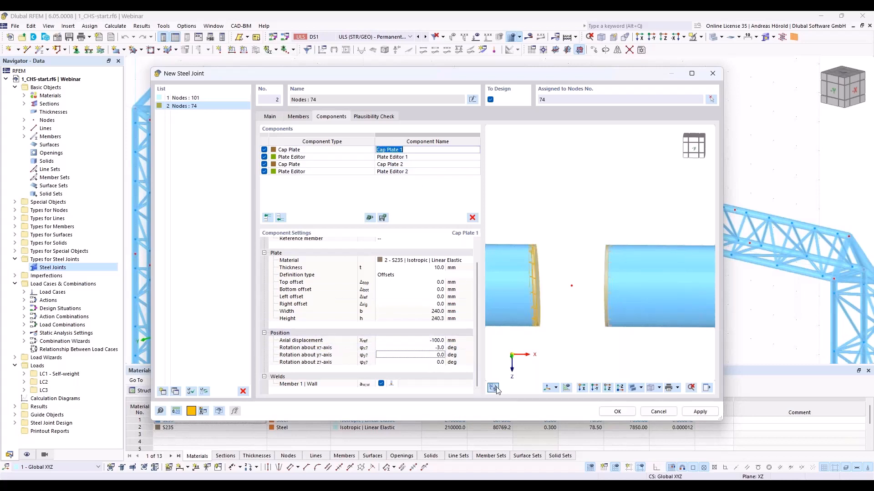
left_click(432, 347)
type("0")
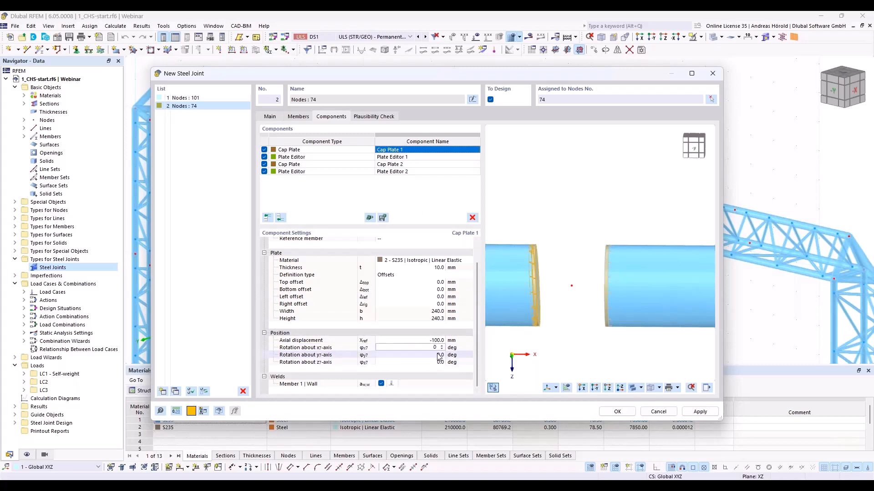
key("Tab")
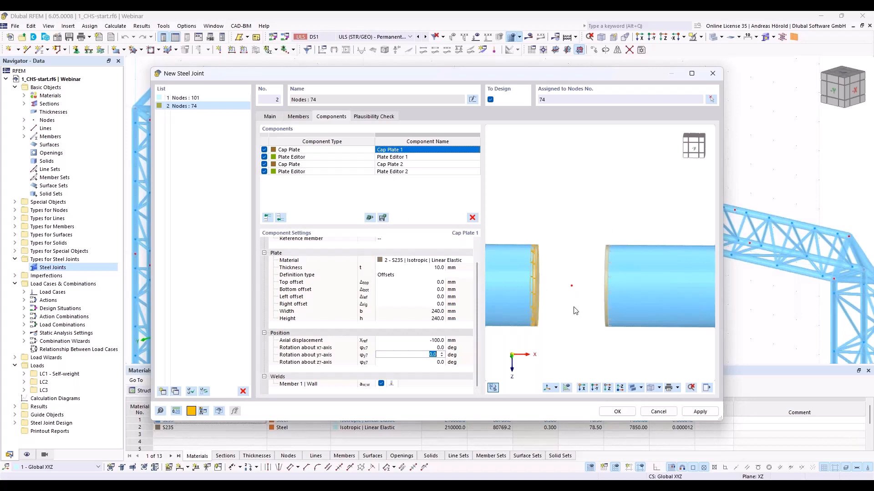
- Add an Inserted Member component at the end of the list and choose a thin-walled cross-shaped section for it
left_click(280, 219)
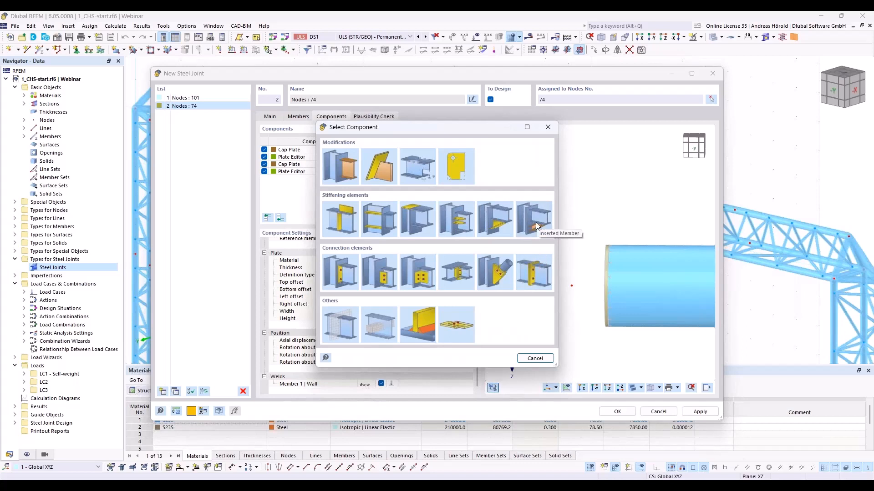
left_click(536, 226)
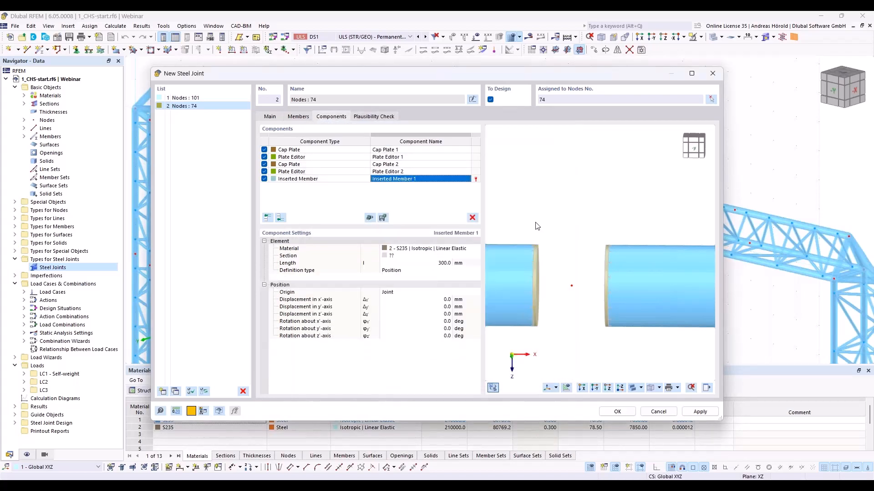
left_click(416, 257)
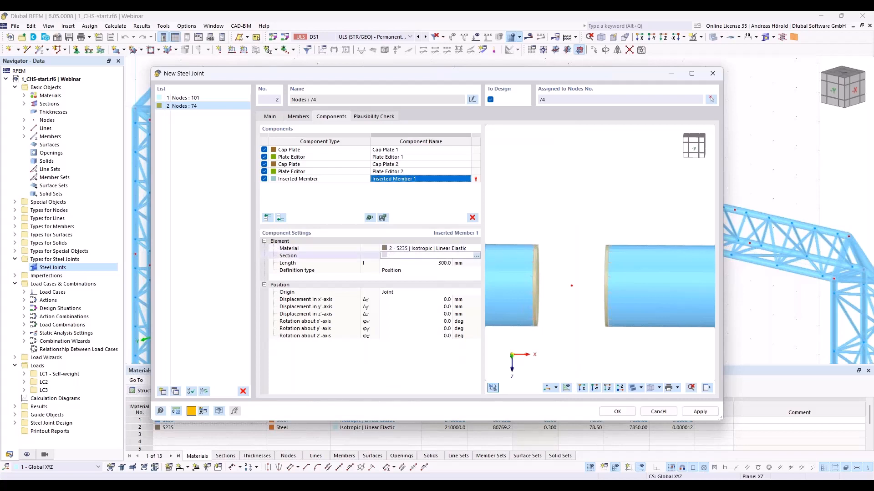
left_click(476, 257)
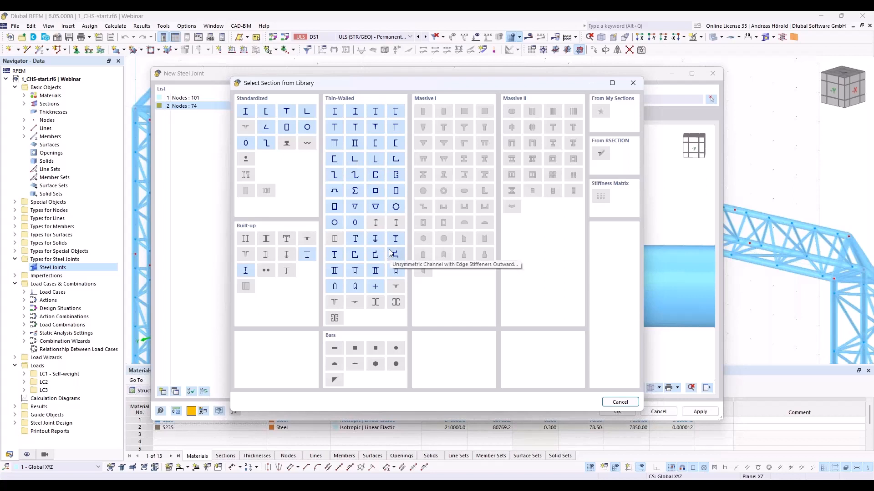
left_click(376, 288)
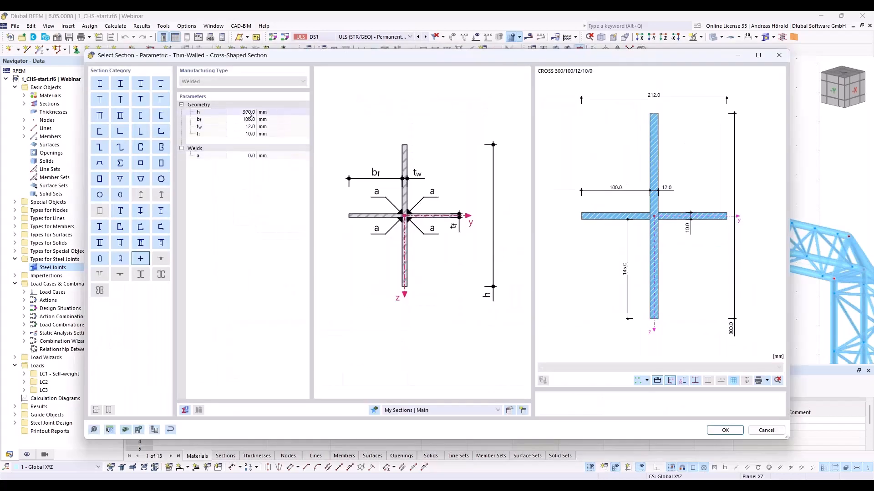
- Define the cross-shaped section with h 240 mm, bf 115 mm and tw 10 mm, and apply it to the inserted member
left_click(248, 113)
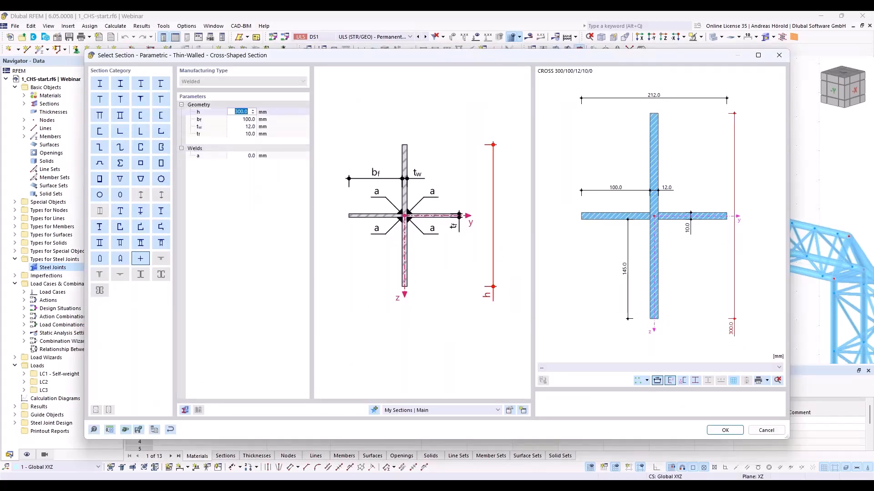
type("239.0")
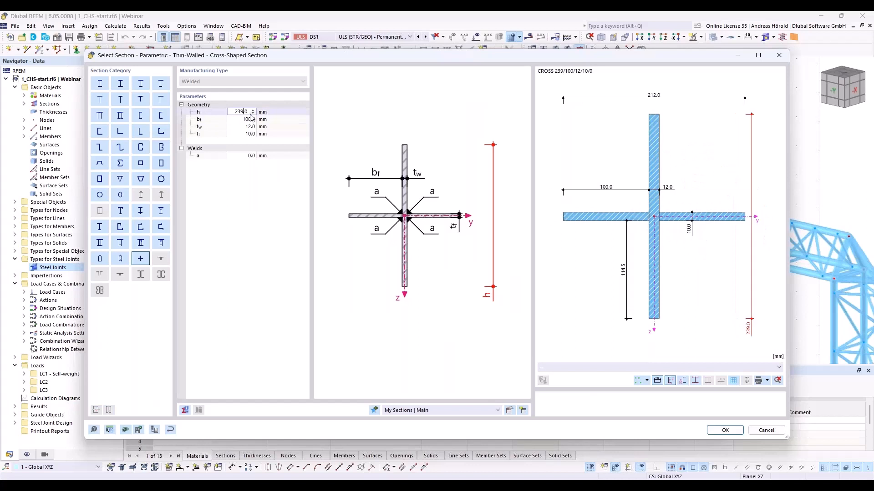
type("115")
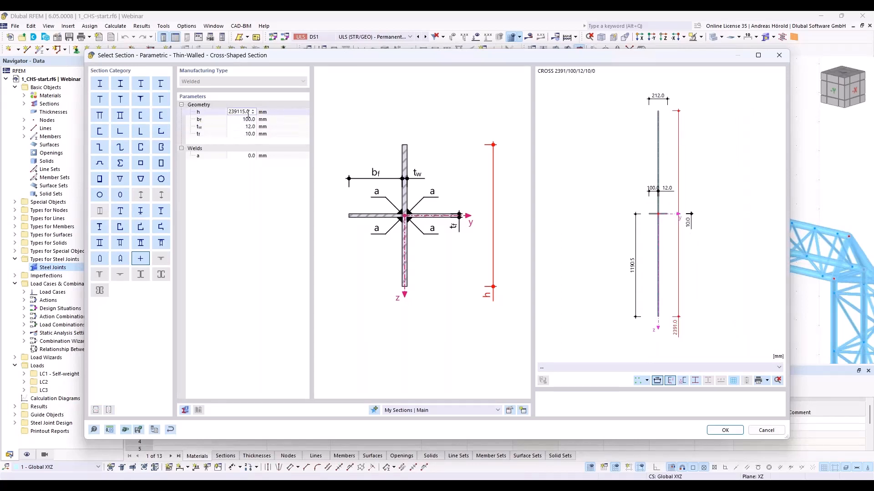
key("BackSpace")
key("BackSpace")
key("BackSpace")
key("BackSpace")
key("BackSpace")
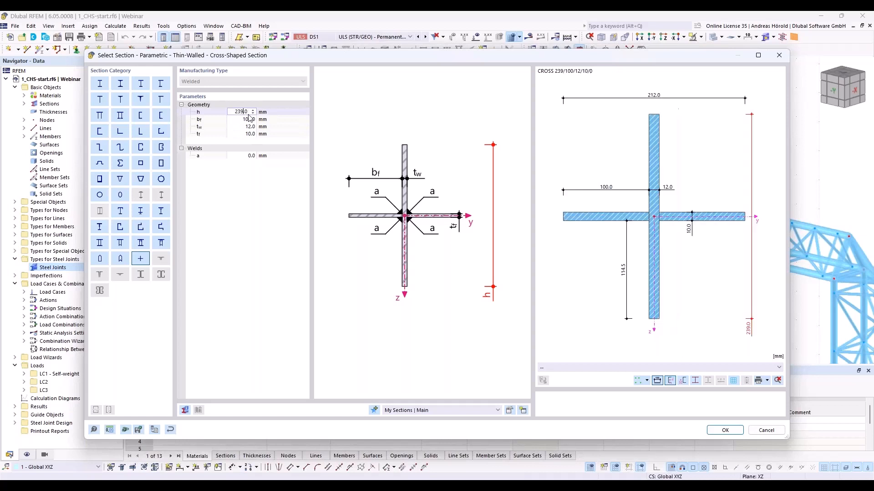
type("40")
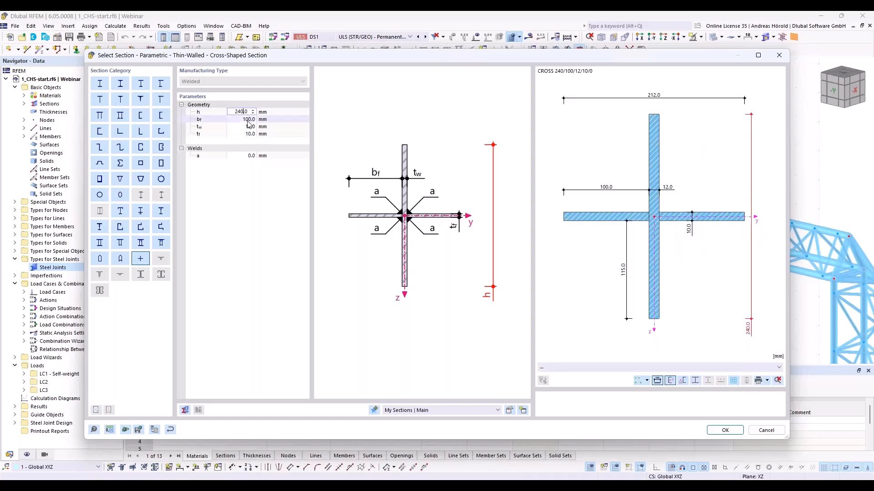
key("Tab")
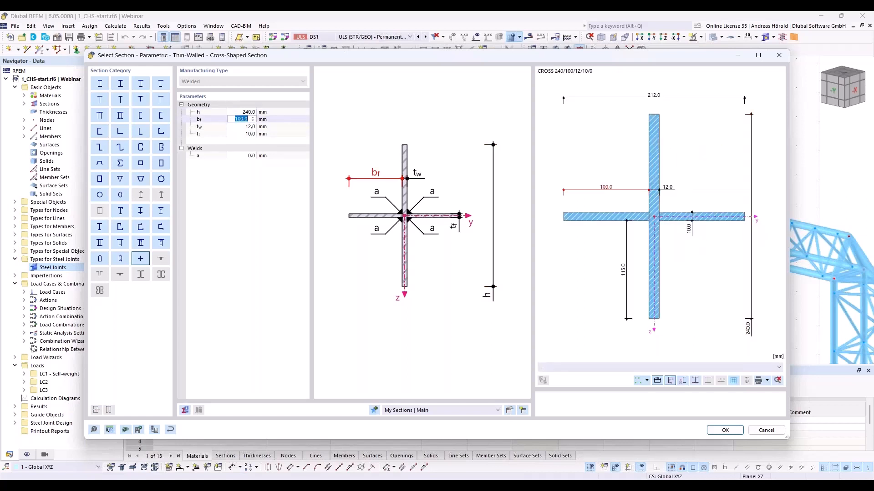
type("115")
key("Tab")
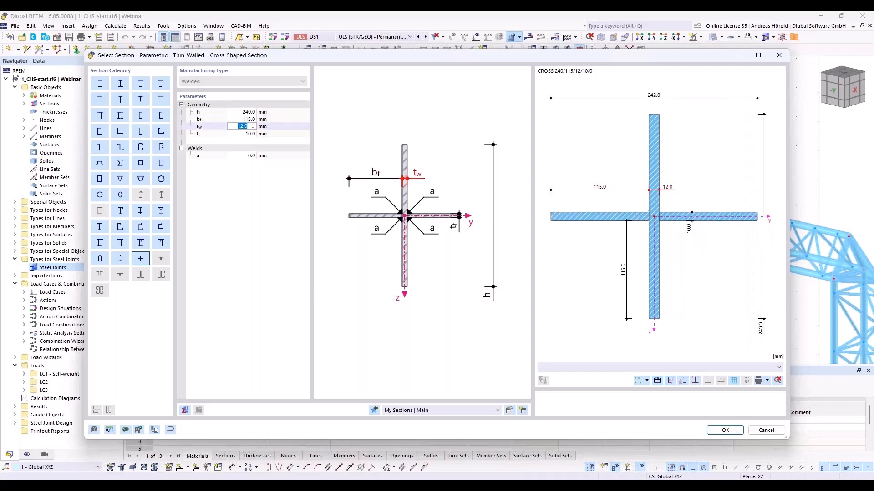
type("10")
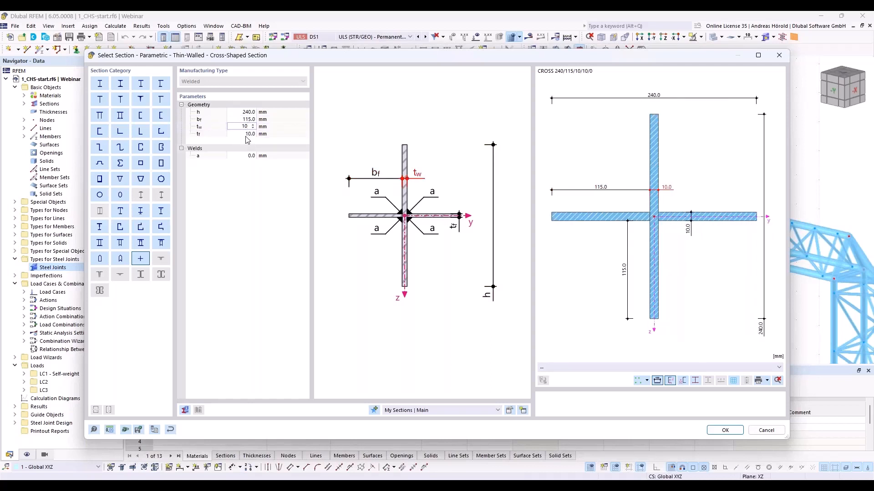
key("Tab")
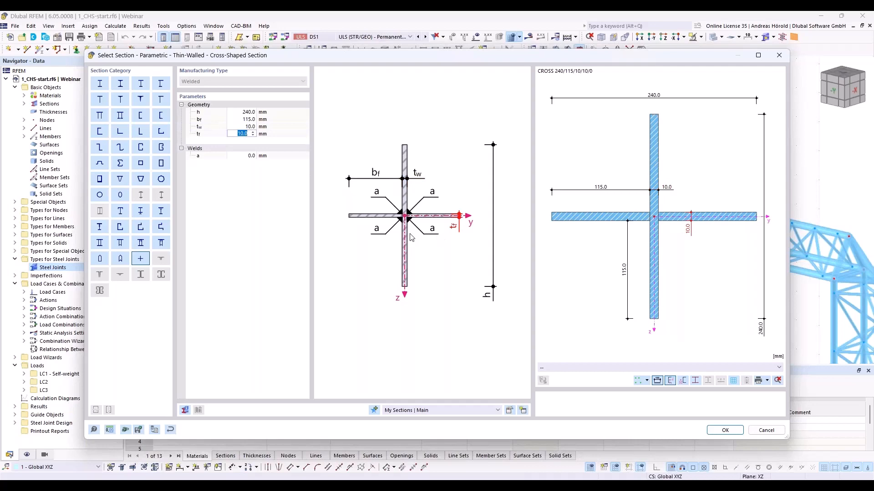
left_click(721, 431)
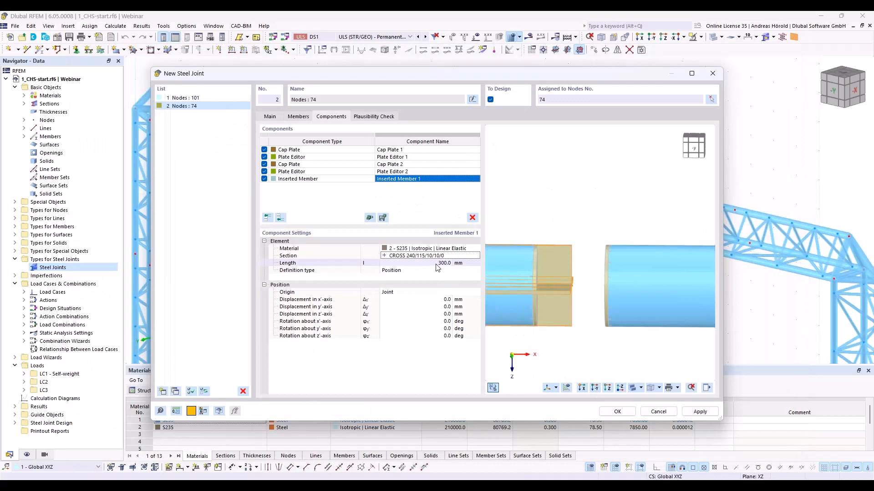
- Set the inserted member's length to 100 mm and its position origin to Member, referring to Member 1
left_click(436, 264)
type("1")
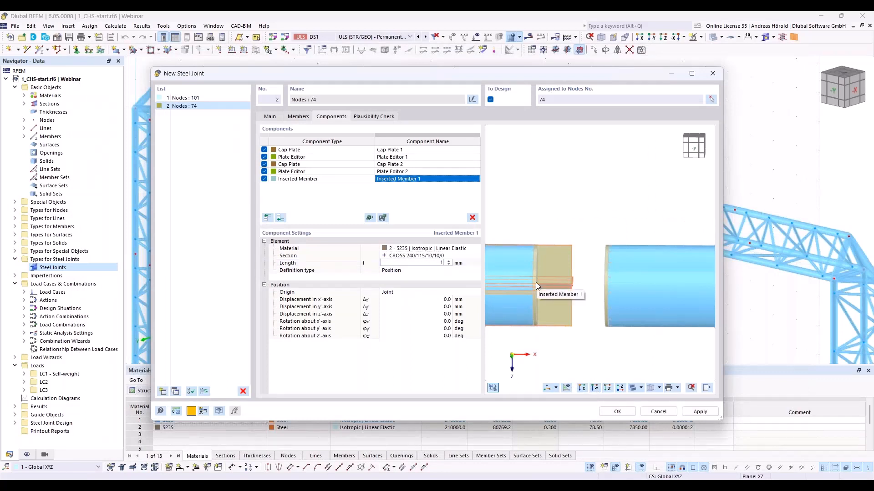
type("00")
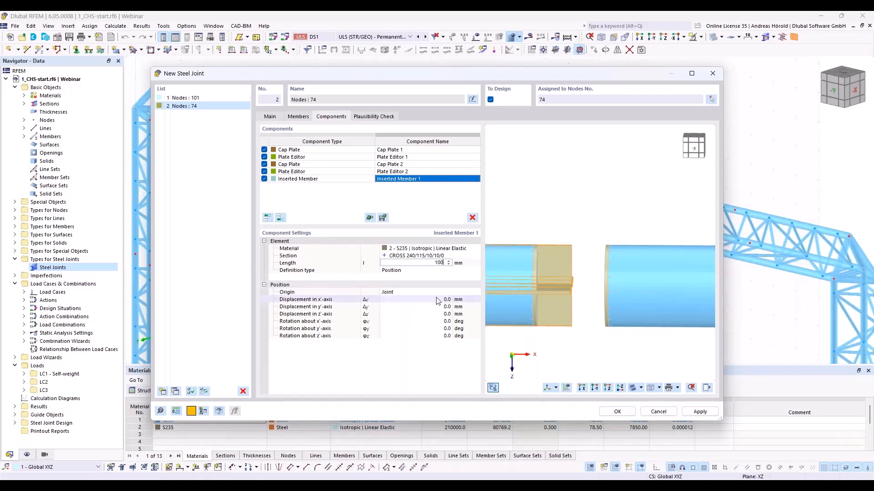
left_click(413, 292)
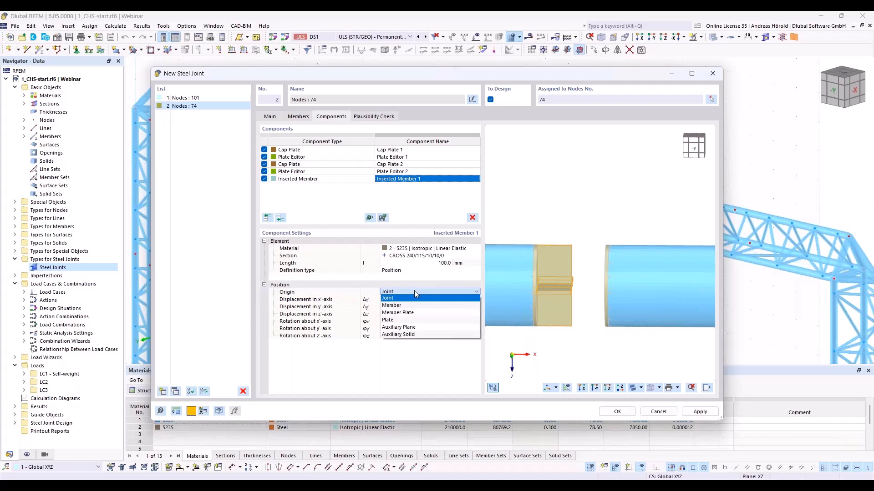
left_click(414, 292)
left_click(415, 292)
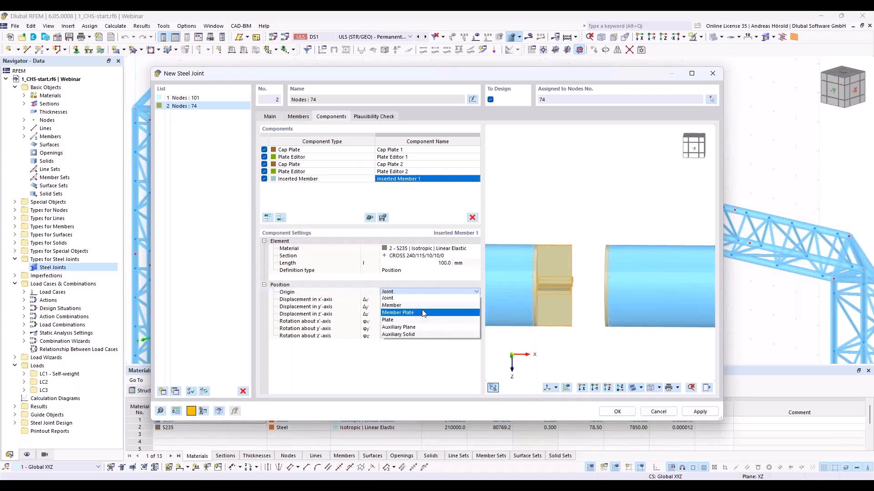
left_click(424, 306)
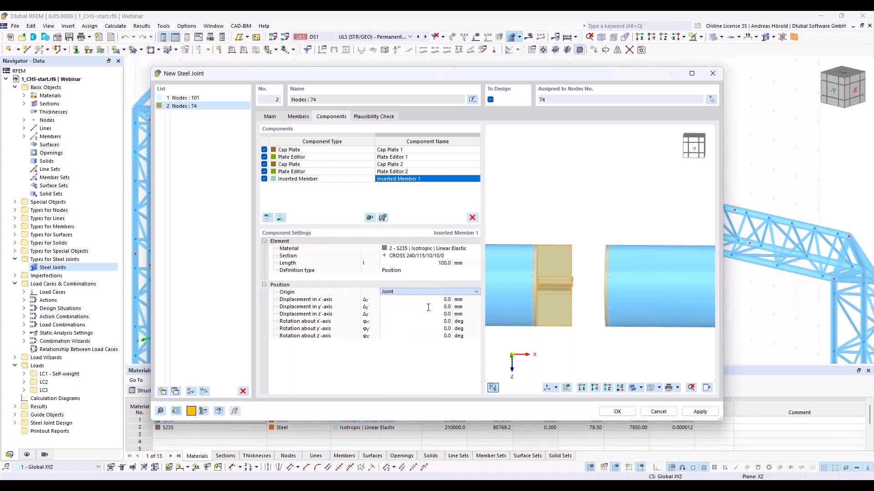
left_click(461, 293)
left_click(457, 307)
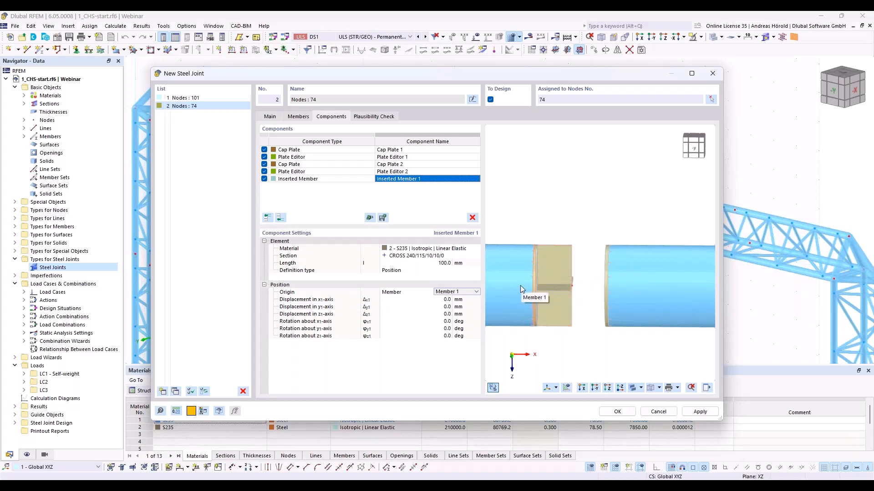
- Copy the inserted member to the end of the component list and set the copy's origin member to Member 2
right_click(401, 180)
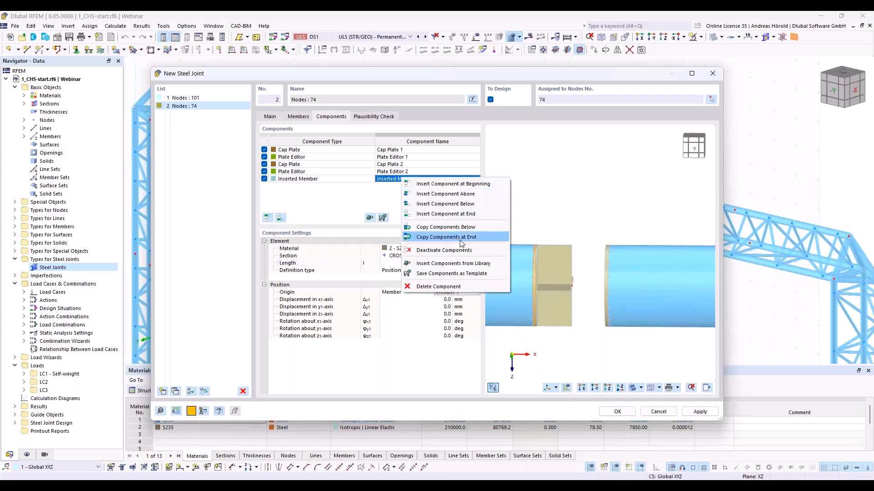
left_click(461, 242)
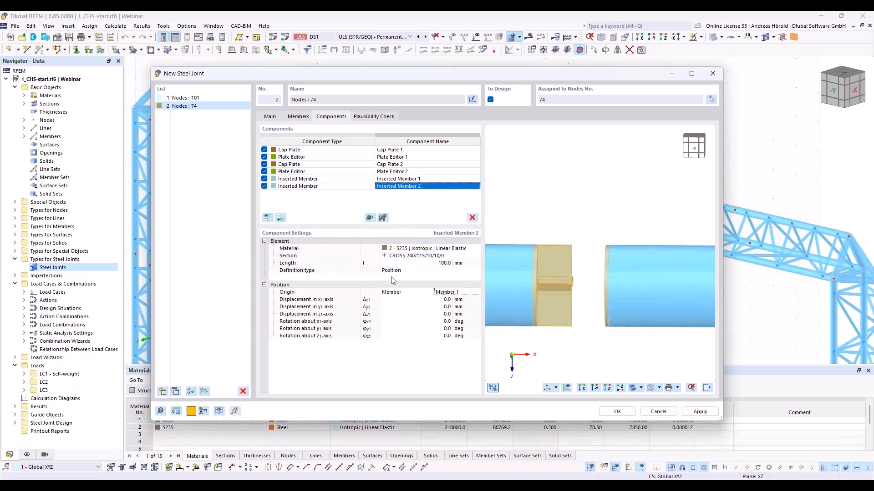
left_click(452, 293)
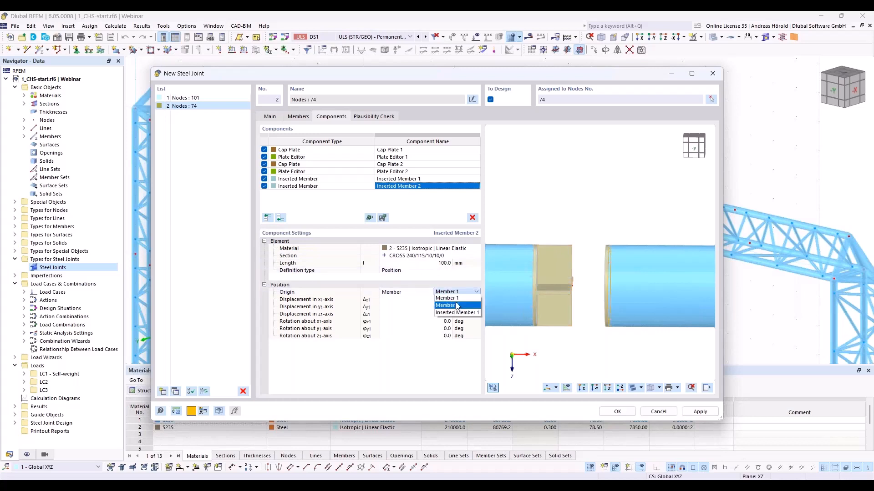
left_click(457, 304)
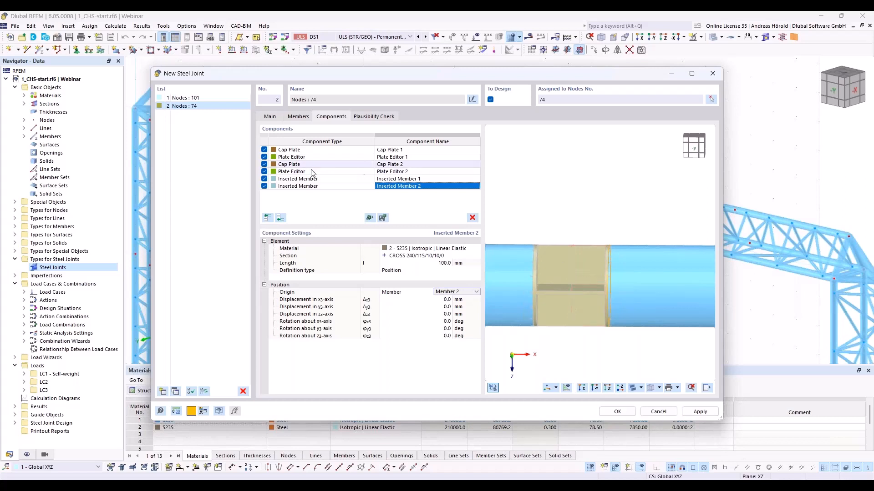
- Add a Plate component from the stiffening elements at the end of the component list
left_click(280, 218)
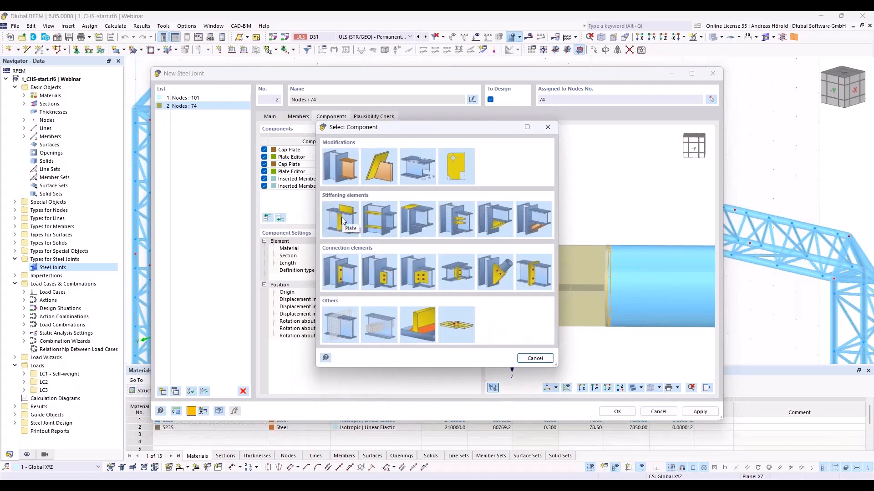
left_click(342, 221)
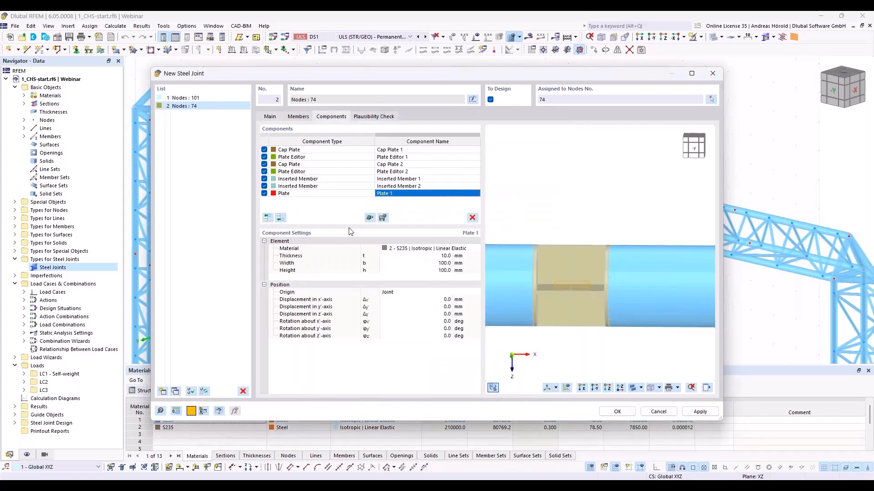
- Set the new connecting plate's width and height to 240 mm each
left_click(444, 265)
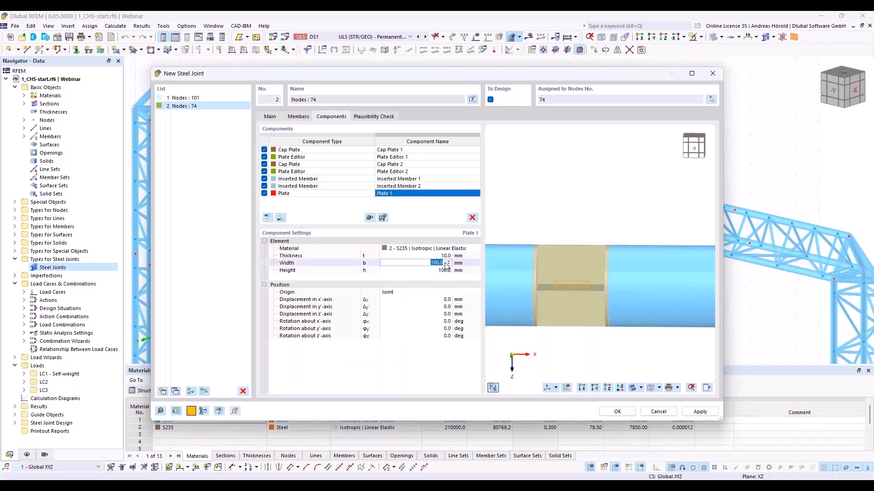
type("240")
key("Return")
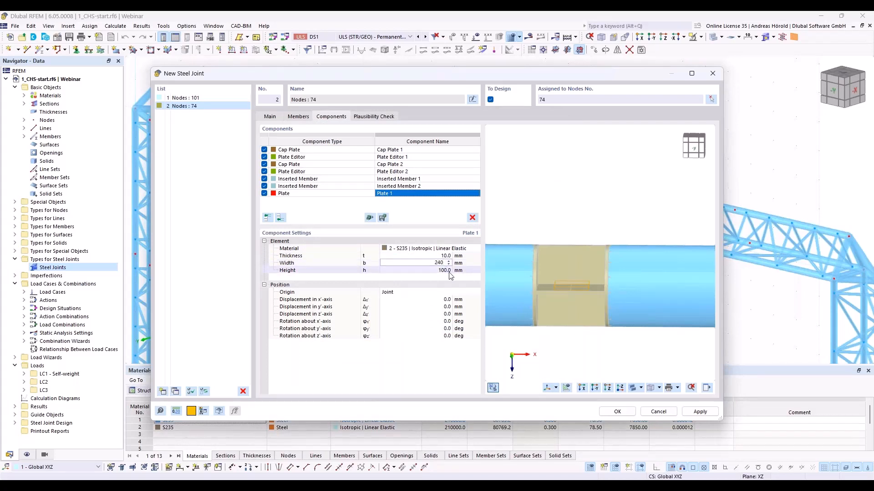
left_click(444, 270)
type("240")
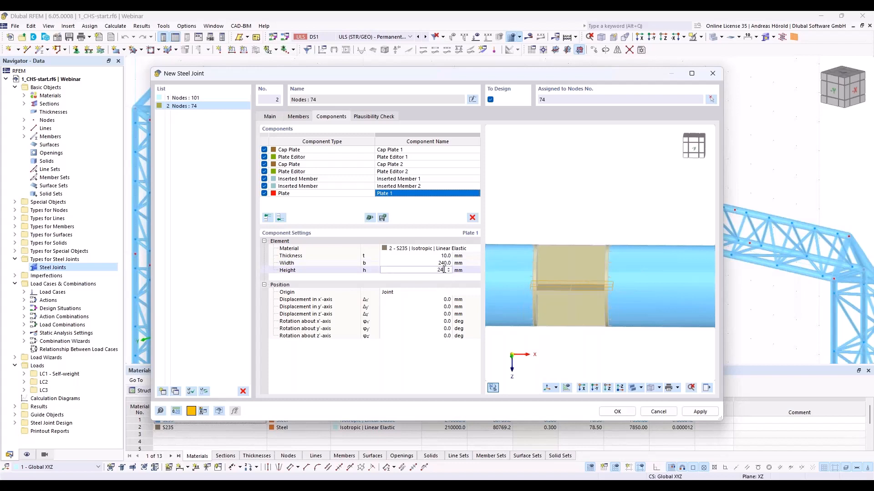
left_click(447, 300)
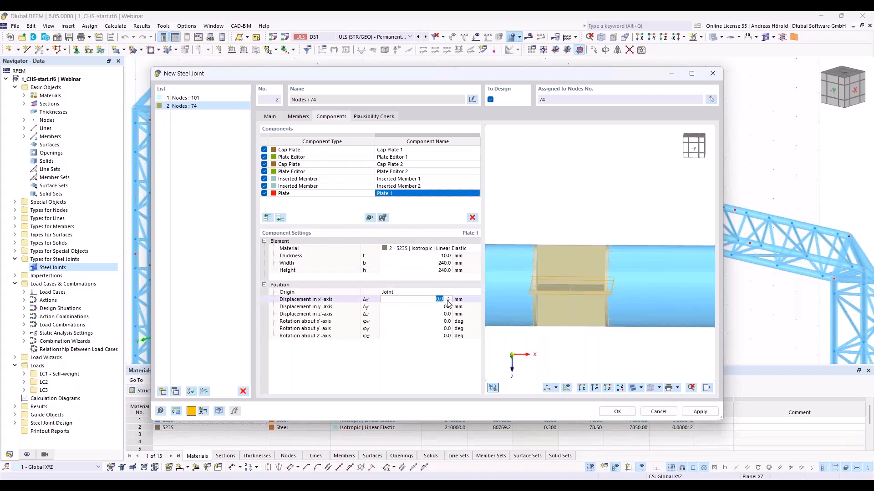
- Rotate the plate 90° about its y'-axis and displace it 5 mm in the x'-axis
left_click(450, 330)
type("90")
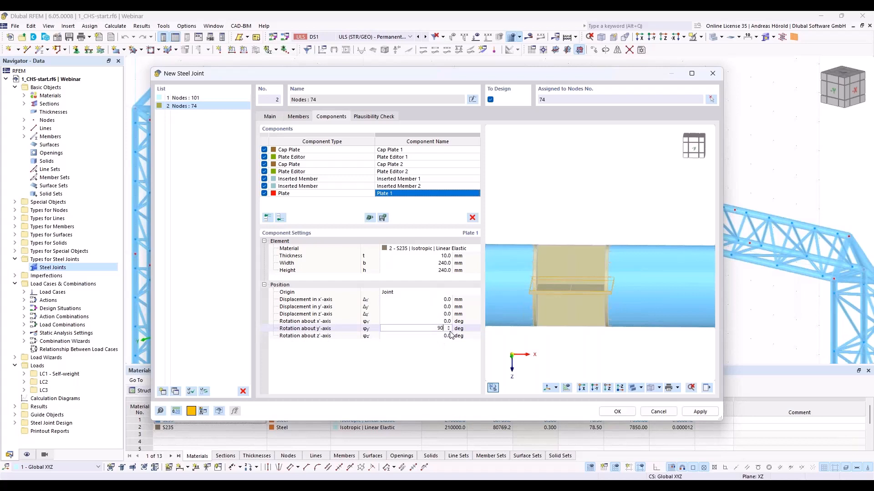
key("Tab")
middle_click_drag(635, 372, 579, 367, "ctrl")
scroll(570, 338, "up", 4)
mouse_move(569, 331)
middle_mouse_down()
mouse_move(601, 335)
mouse_move(572, 346)
middle_mouse_up()
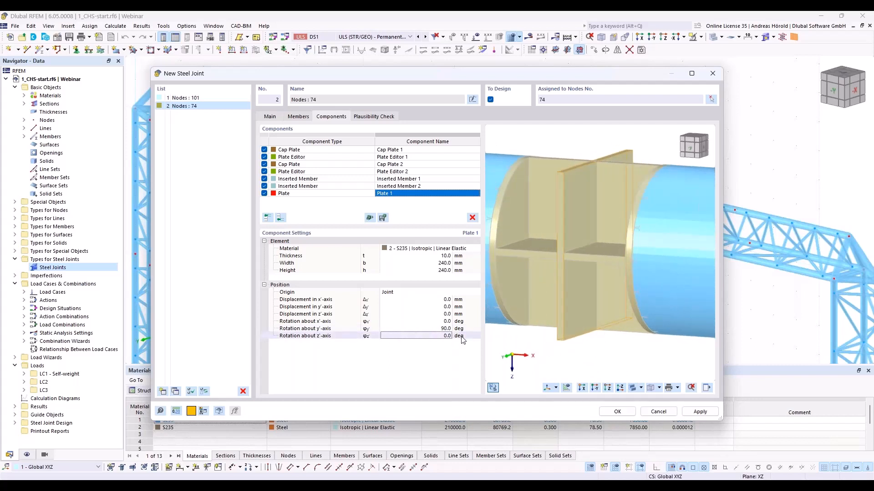
left_click(447, 300)
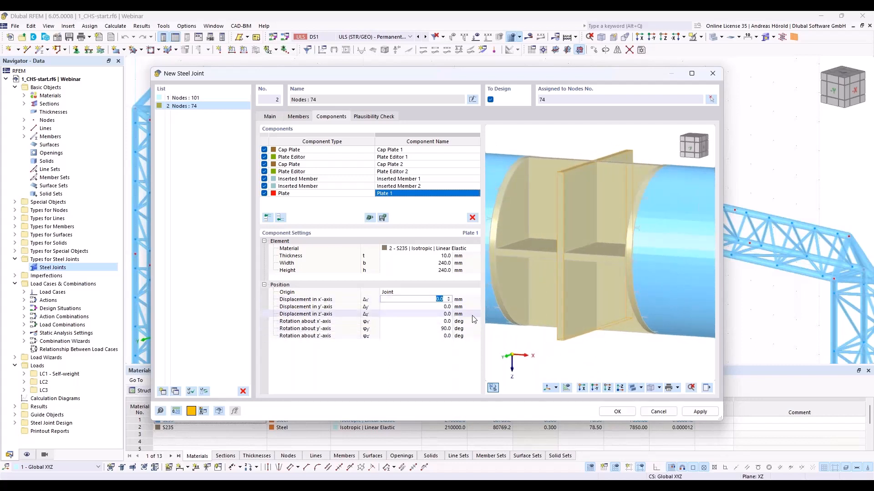
type("5")
key("Tab")
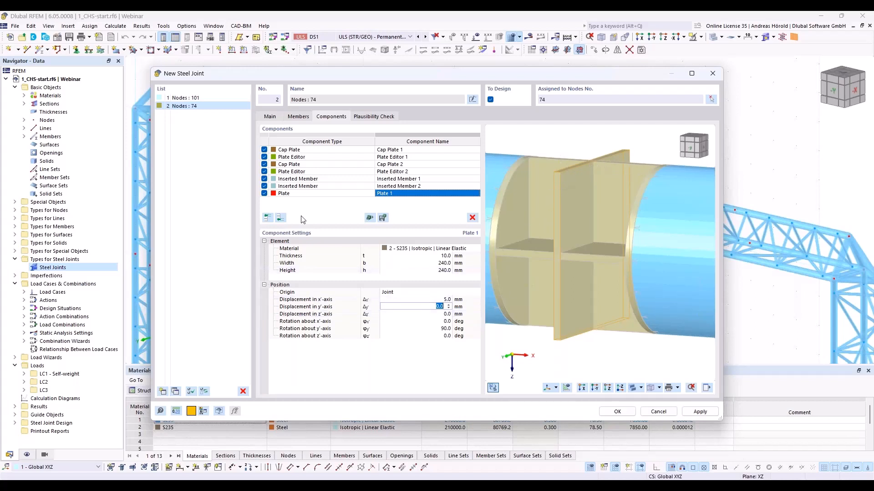
- Add a Plate Editor component at the end of the list and assign Plate 1 as the plate to modify
left_click(280, 218)
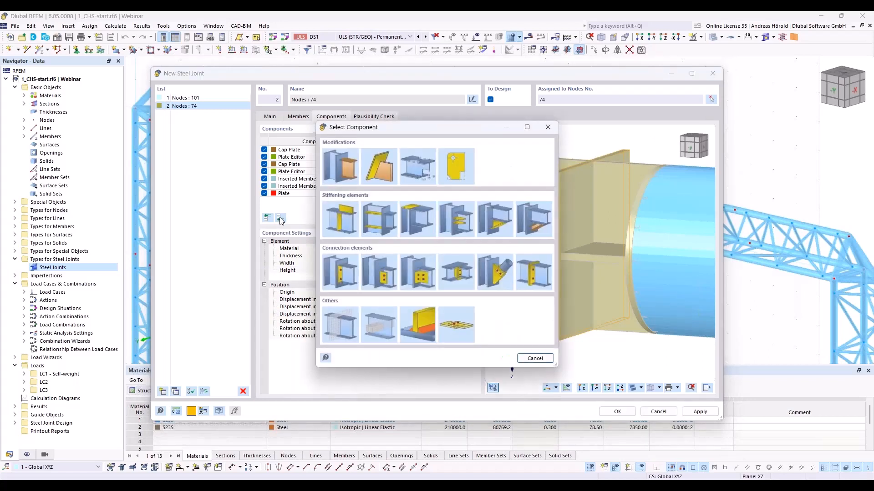
left_click(459, 169)
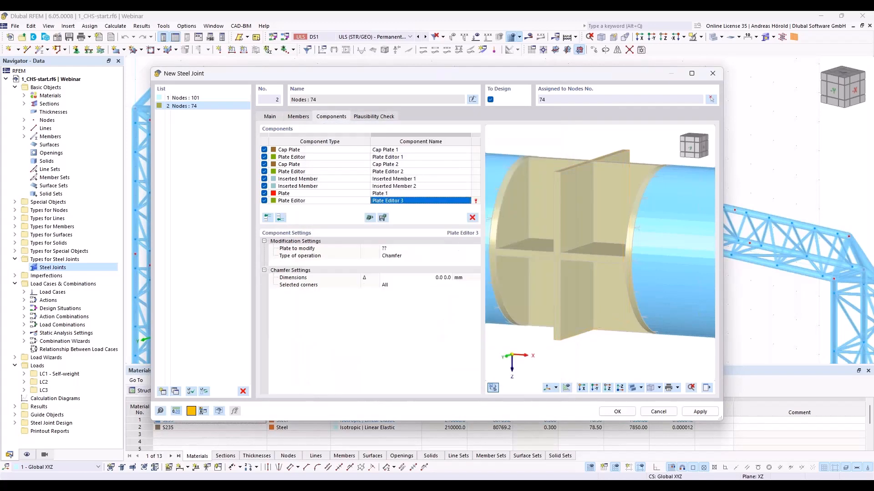
left_click(396, 249)
left_click(396, 250)
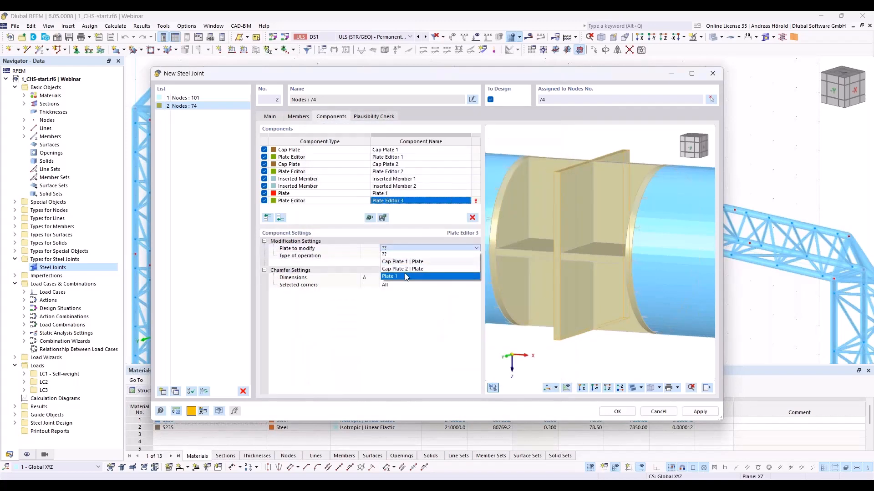
left_click(405, 276)
- Set the plate editor's operation to Rounding with a 120 mm radius on all corners
left_click(412, 257)
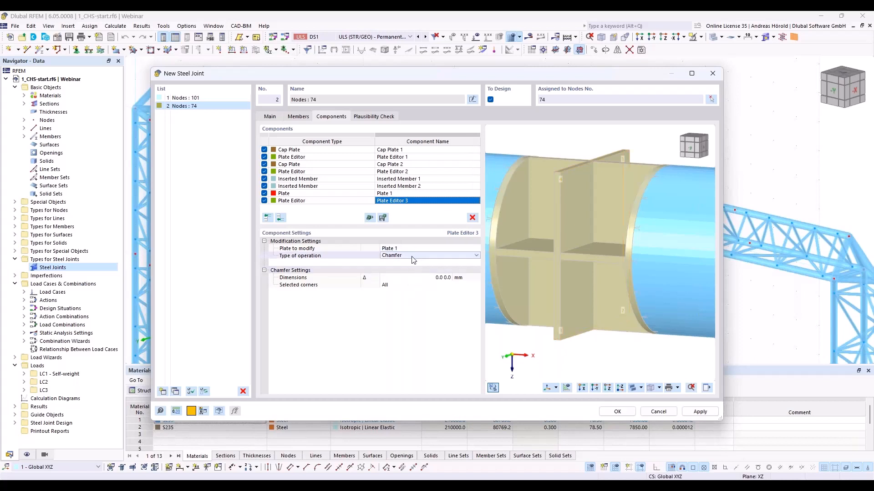
left_click(412, 257)
left_click(413, 274)
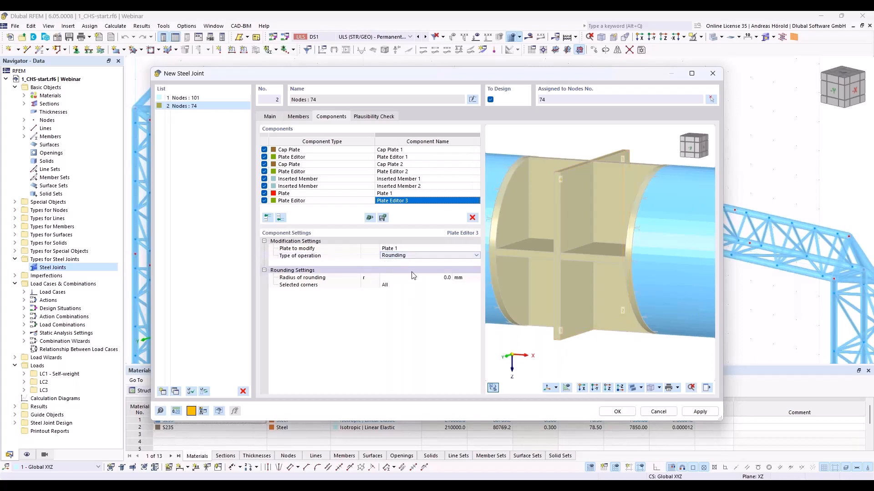
left_click(437, 278)
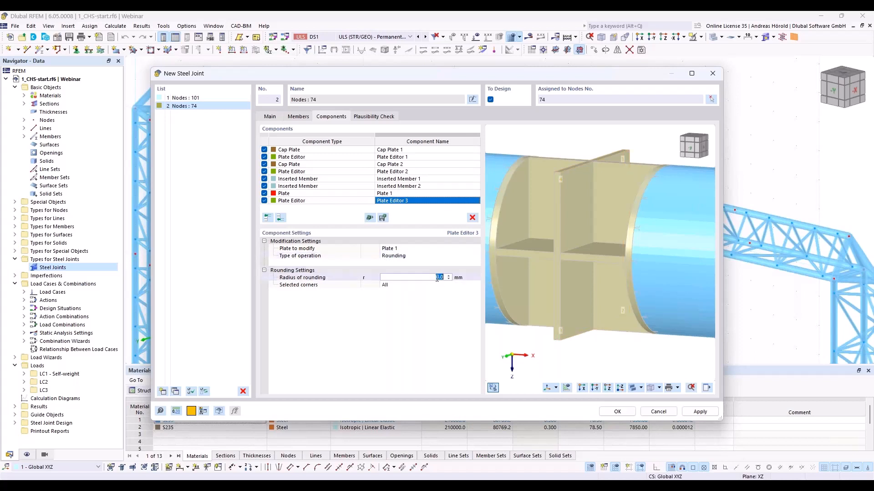
type("120")
key("Return")
left_click(439, 284)
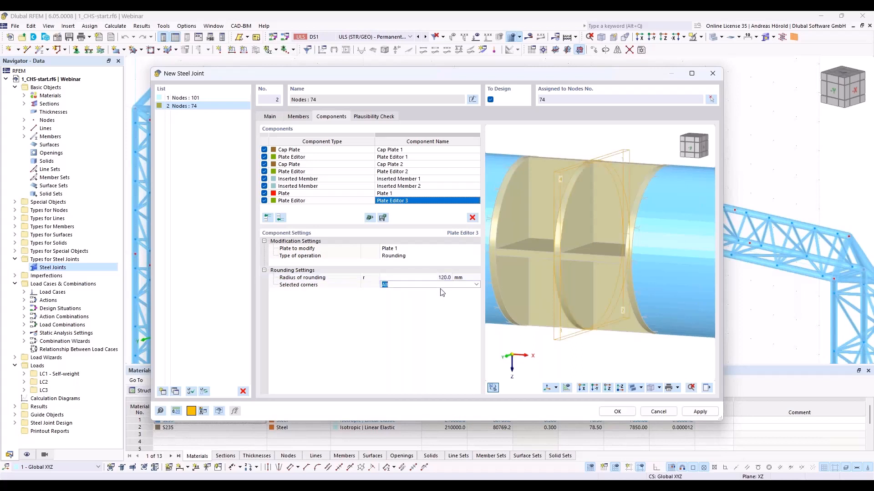
left_click(431, 300)
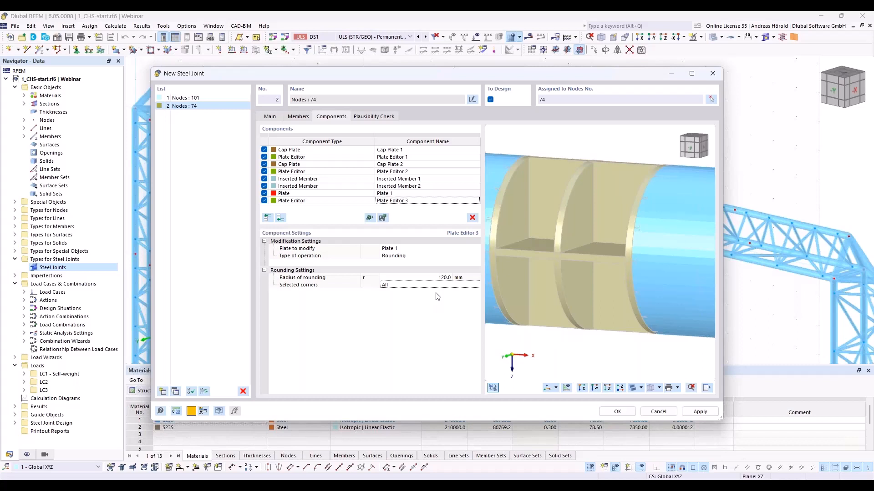
- Copy Plate 1 together with its rounding Plate Editor to the end of the component list
left_click(348, 195)
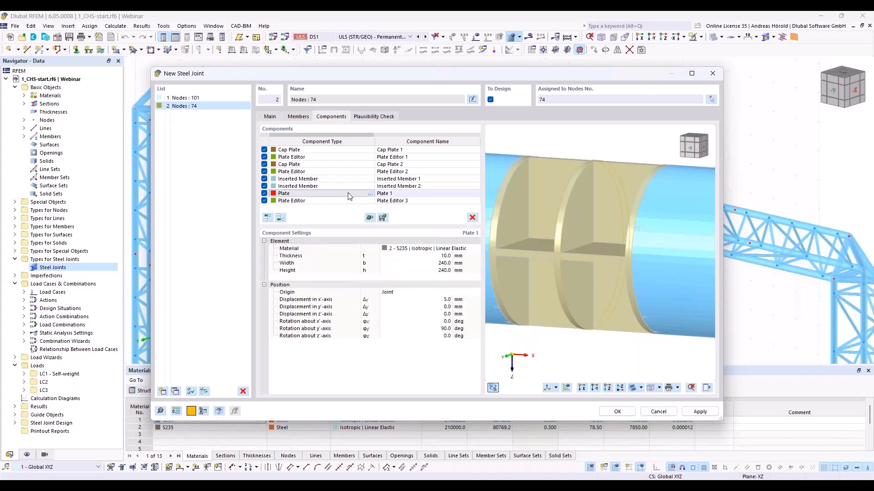
left_click(343, 201, "shift")
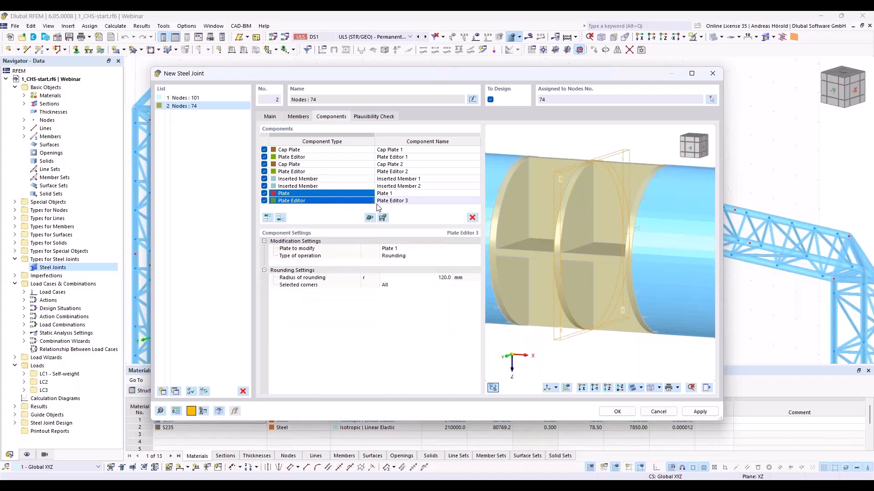
right_click(297, 201)
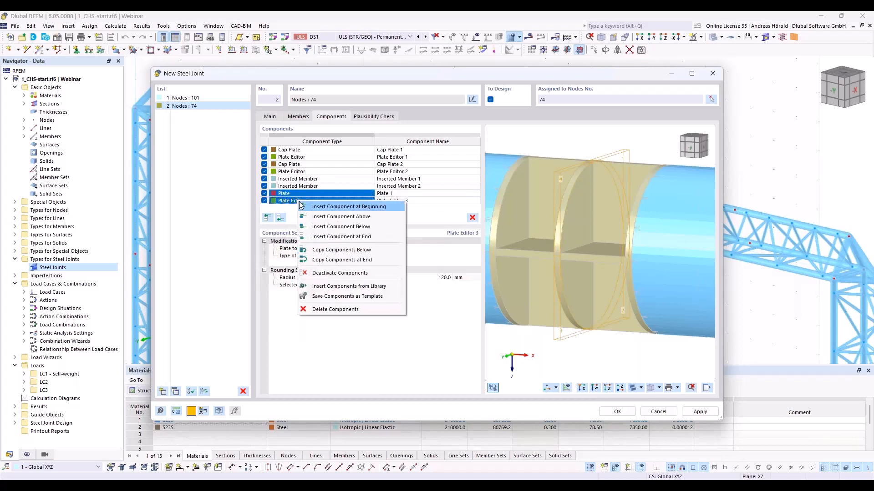
left_click(367, 263)
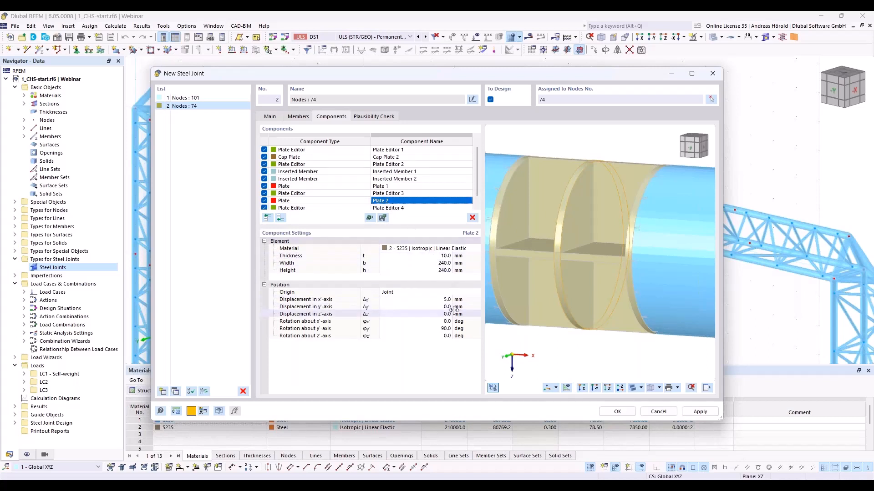
- Set the copied plate's displacement in the x'-axis to -5 mm and check its copied Plate Editor's settings
left_click(439, 300)
type("-5")
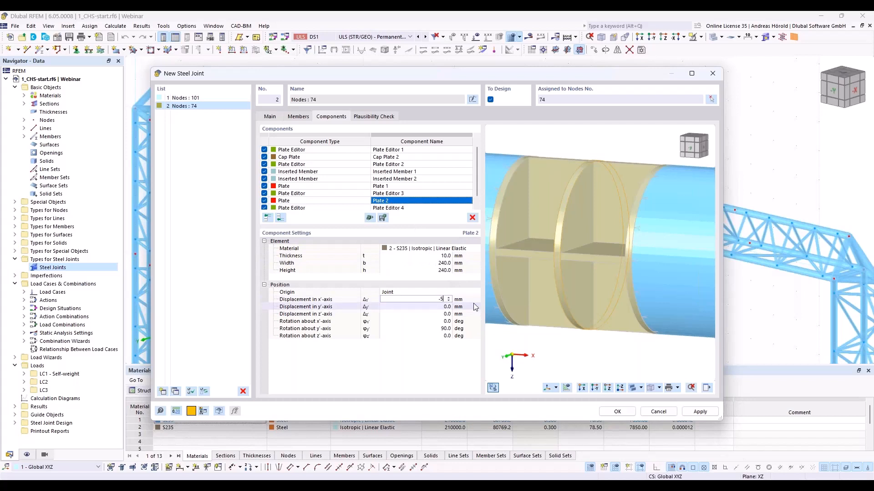
key("Tab")
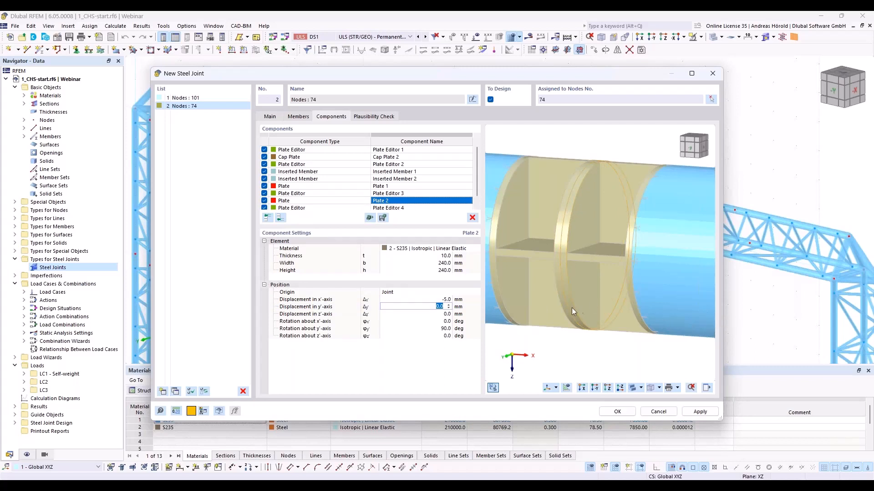
middle_click_drag(571, 307, 589, 323)
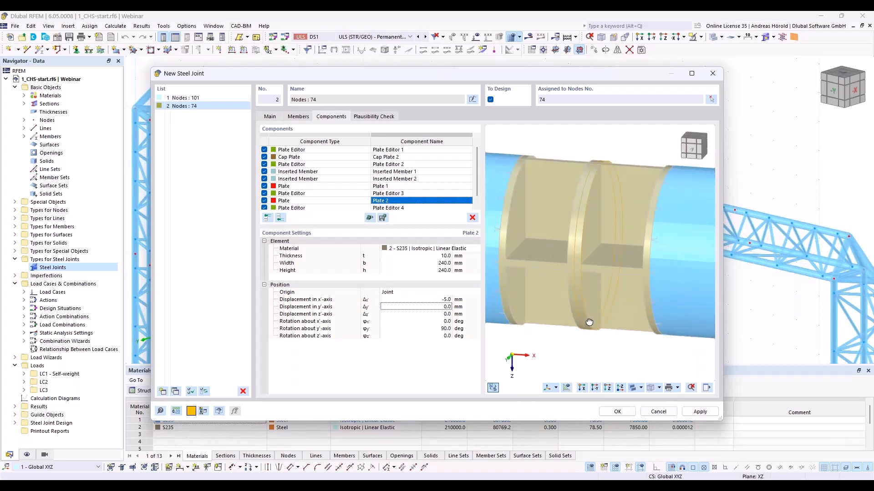
scroll(572, 268, "up", 5)
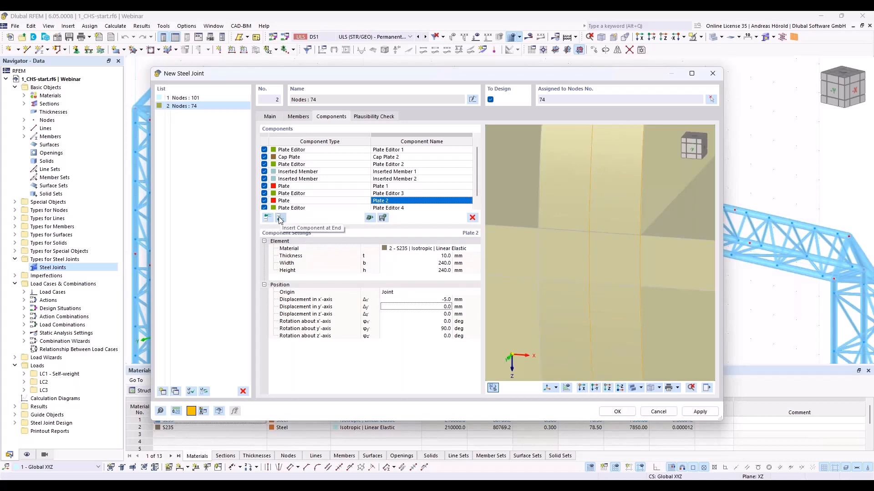
left_click(394, 207)
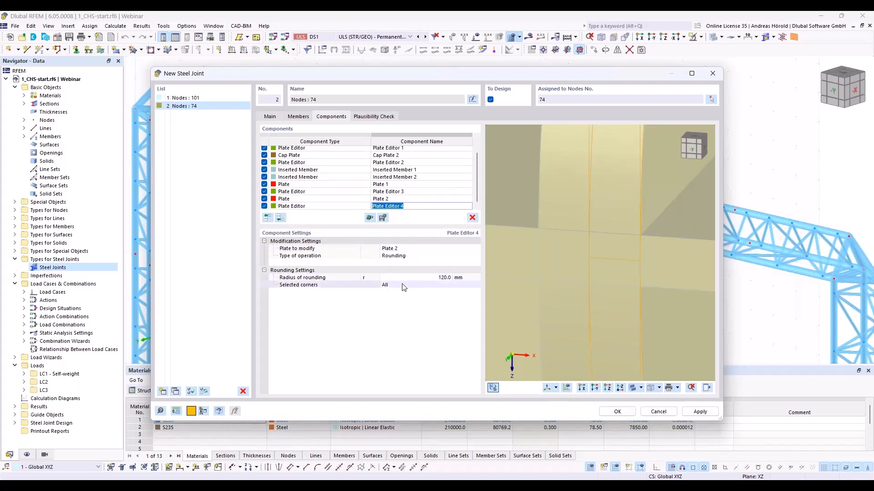
- Add a Member Cut component at the end of the list with Inserted Member 1 as the member to cut
left_click(280, 218)
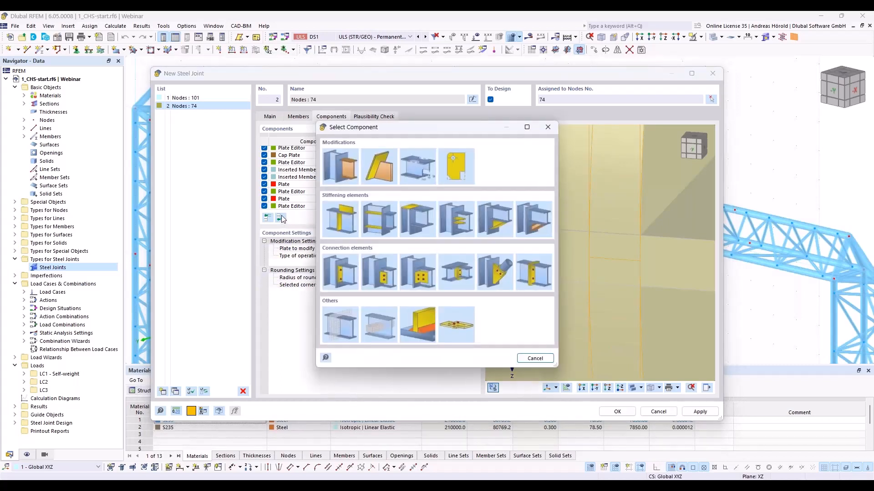
left_click(338, 167)
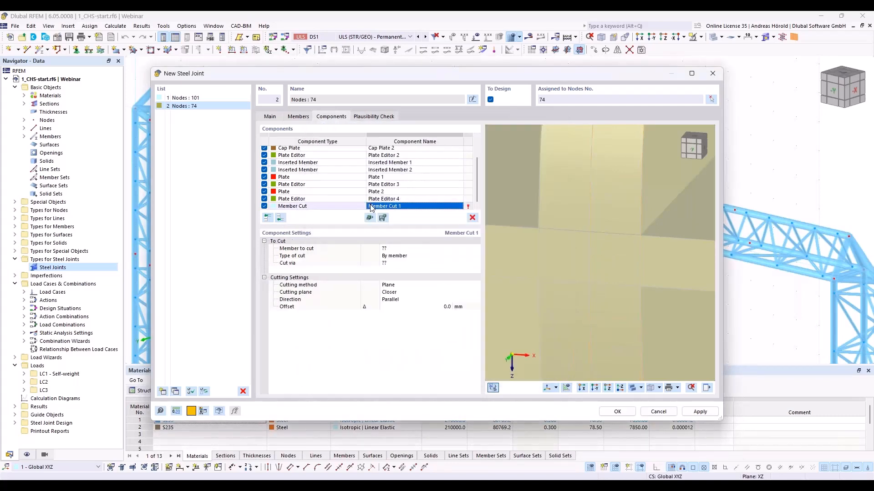
left_click(398, 249)
left_click(401, 250)
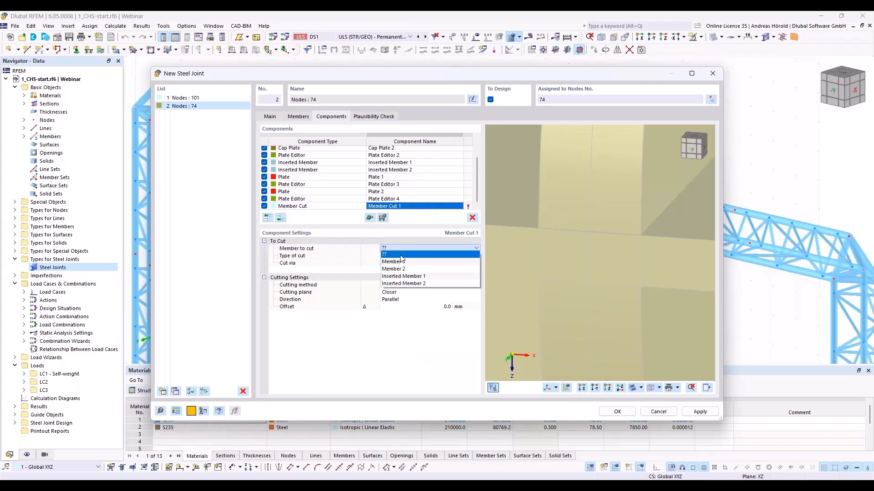
left_click(411, 277)
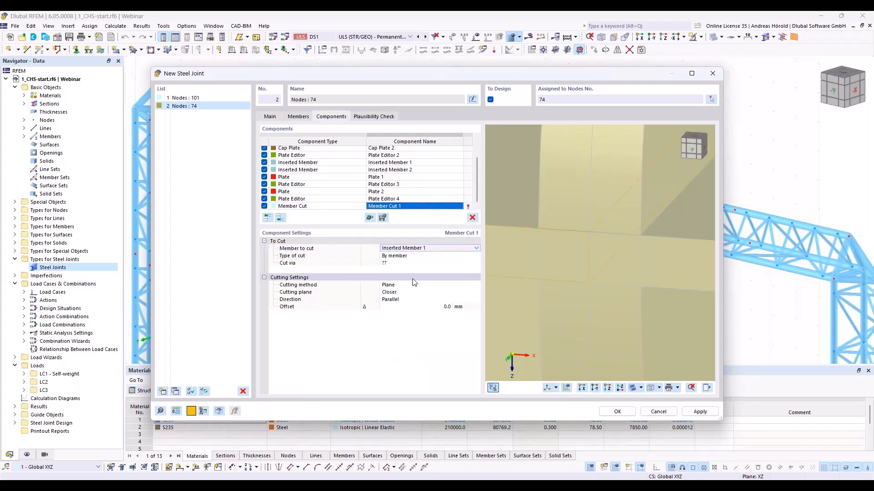
- Set the member cut's type to By plate and cut Inserted Member 1 via Plate 1
left_click(401, 257)
left_click(401, 257)
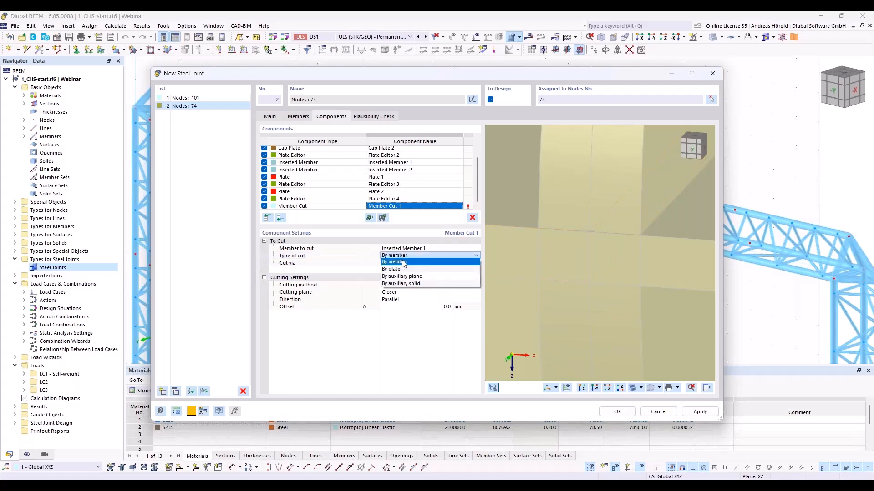
left_click(401, 269)
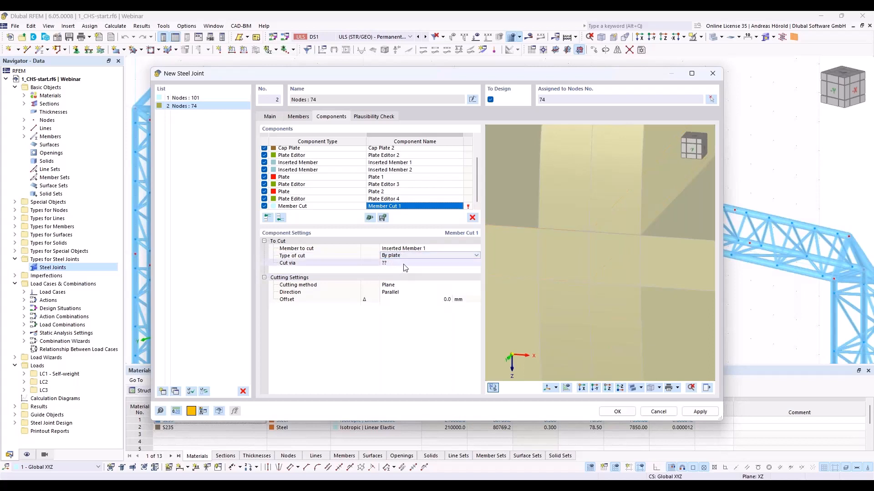
left_click(404, 266)
left_click(406, 266)
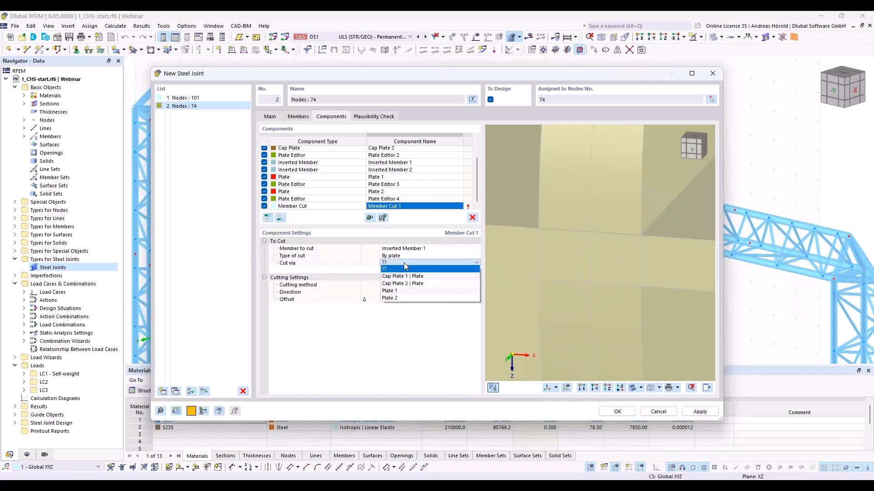
left_click(402, 291)
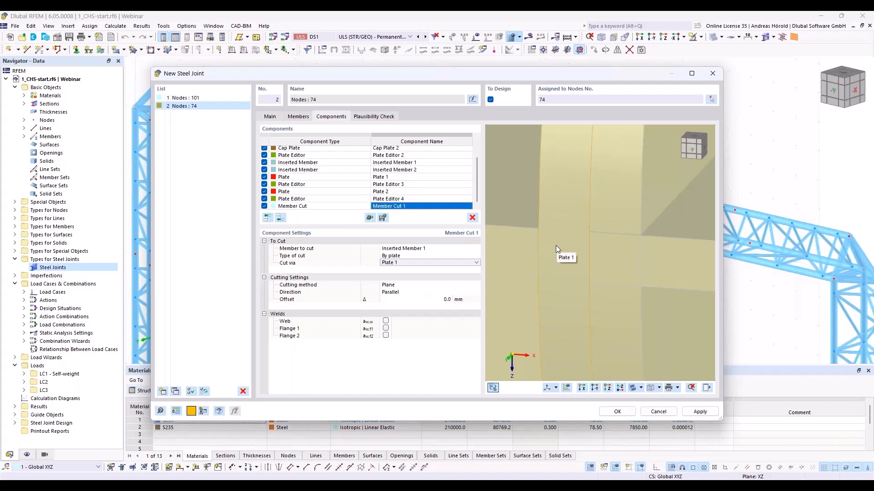
scroll(556, 246, "down", 1)
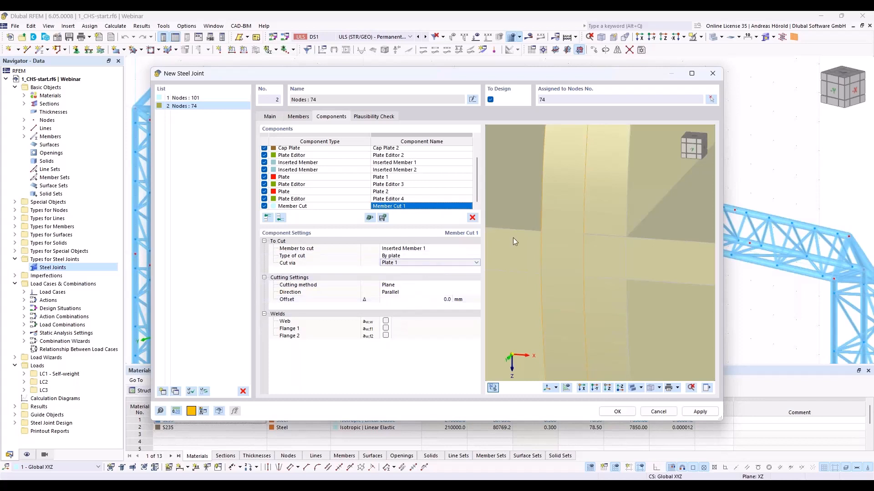
scroll(514, 239, "down", 4)
middle_click_drag(514, 239, 597, 269)
scroll(597, 268, "down", 3)
scroll(616, 255, "up", 2)
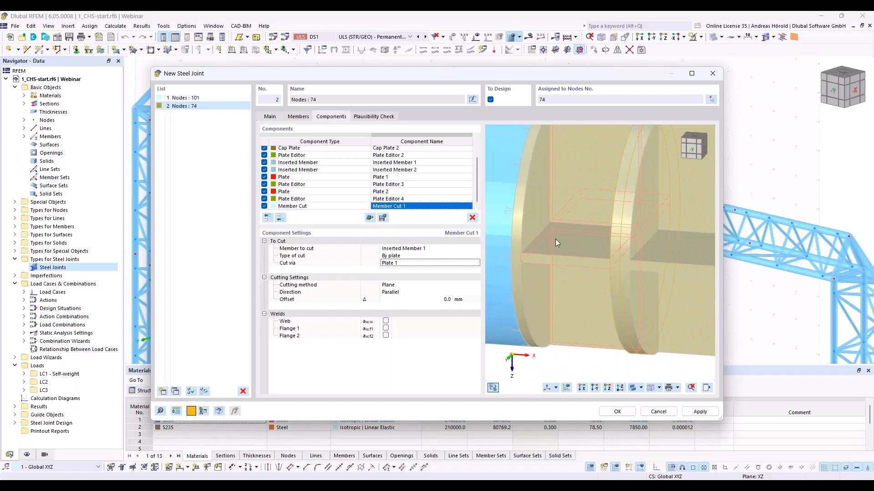
- Copy the member cut to the end of the component list and set the copy's member to cut to Inserted Member 2
scroll(555, 239, "up", 5)
scroll(597, 282, "up", 2)
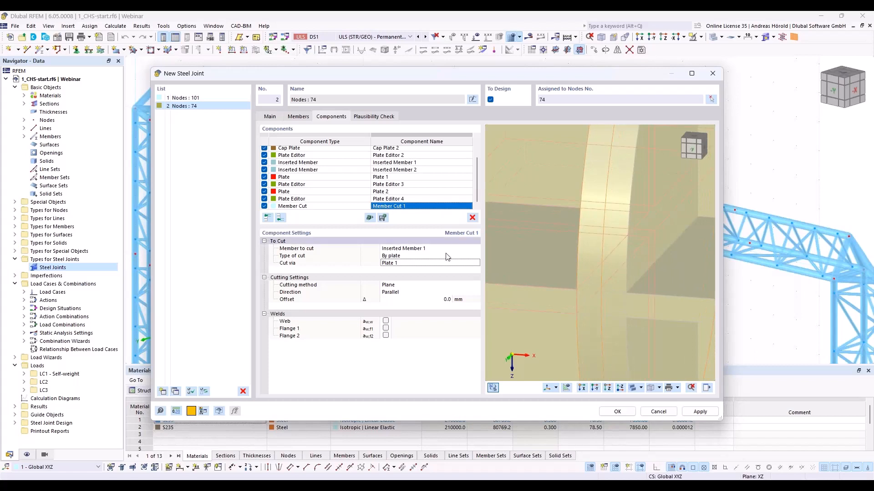
right_click(333, 209)
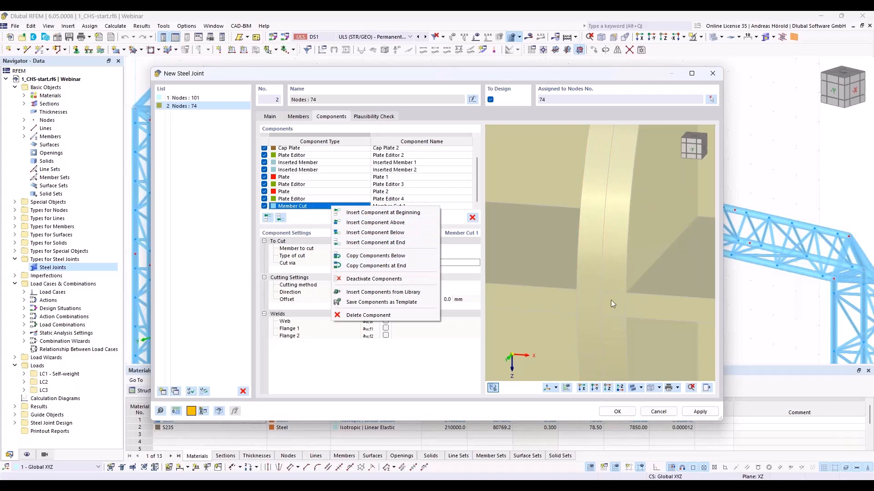
left_click(375, 267)
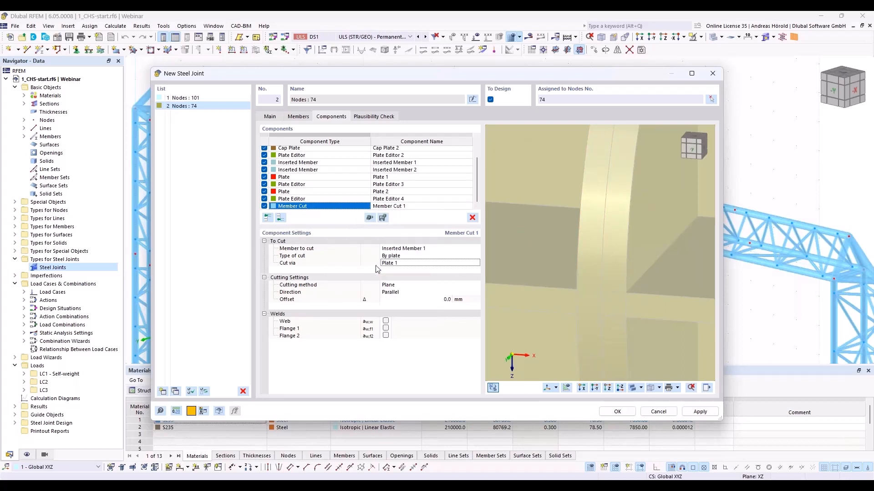
left_click(425, 248)
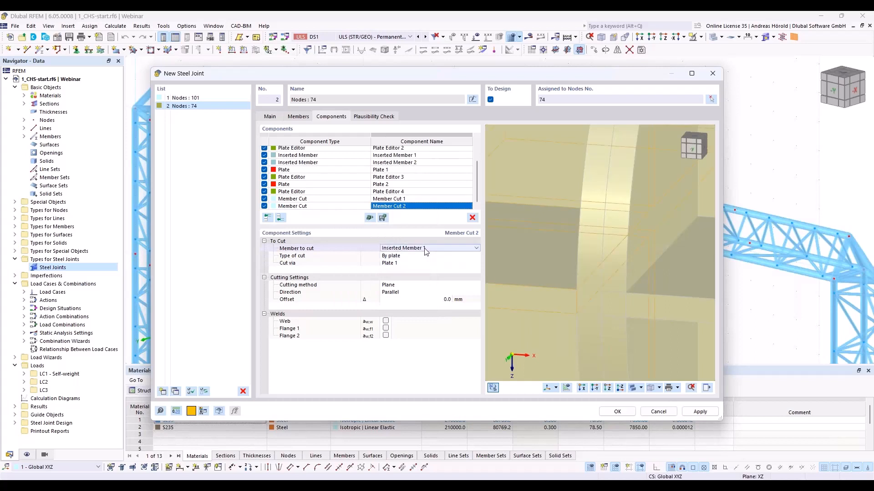
left_click(426, 249)
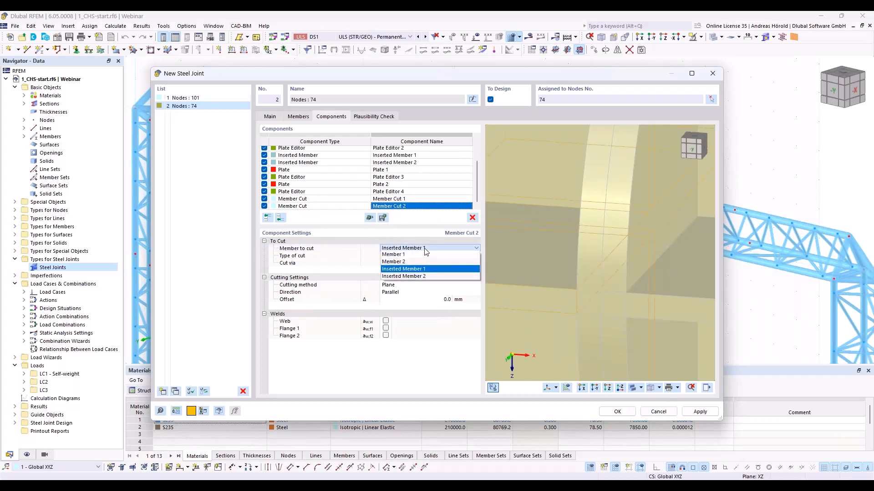
left_click(424, 275)
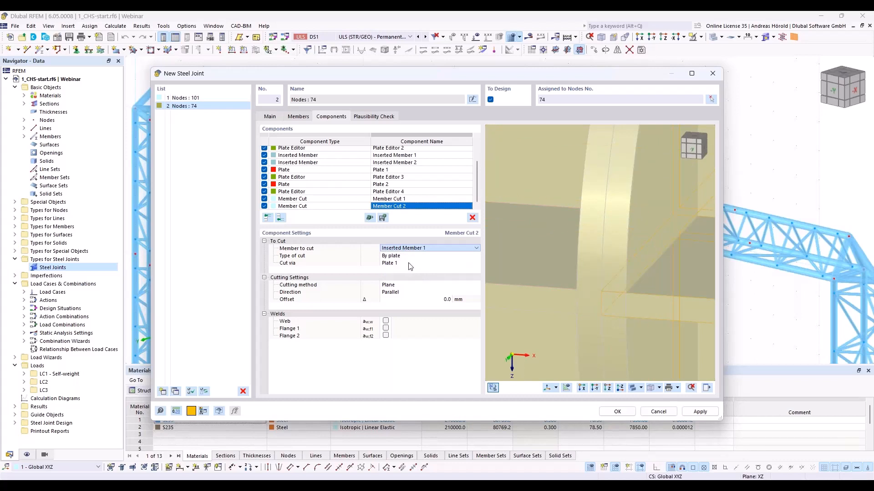
- Cut Inserted Member 2 via Plate 2 in the copied member cut and check the cut in the preview
left_click(411, 264)
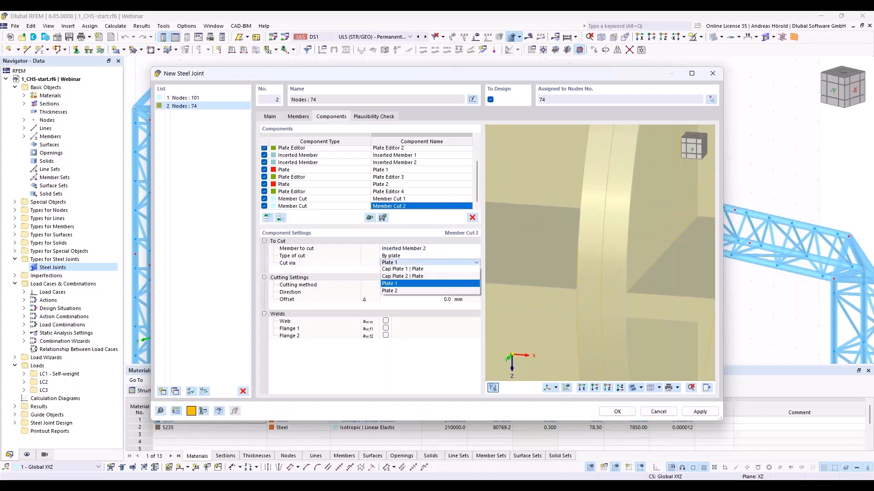
left_click(407, 294)
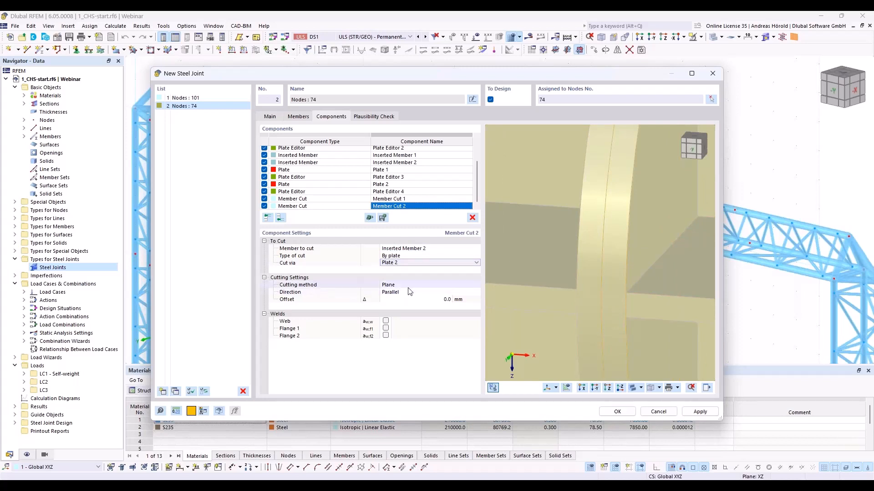
left_click(414, 300)
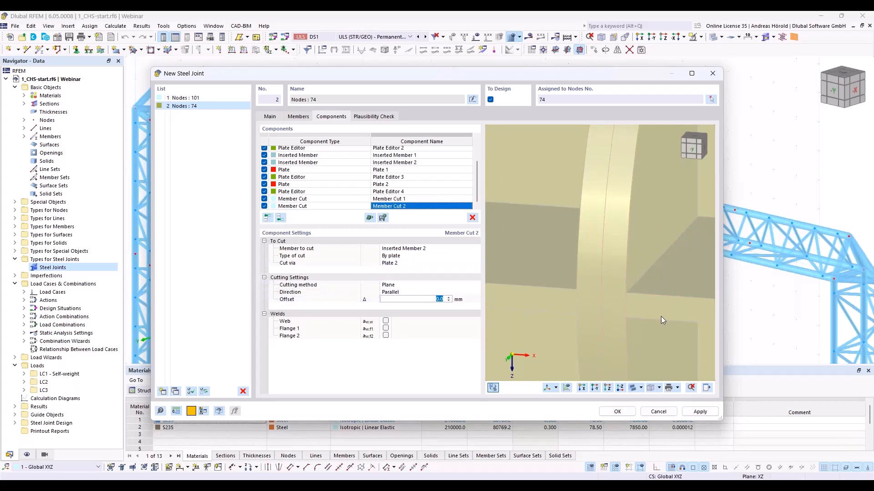
scroll(583, 315, "up", 2)
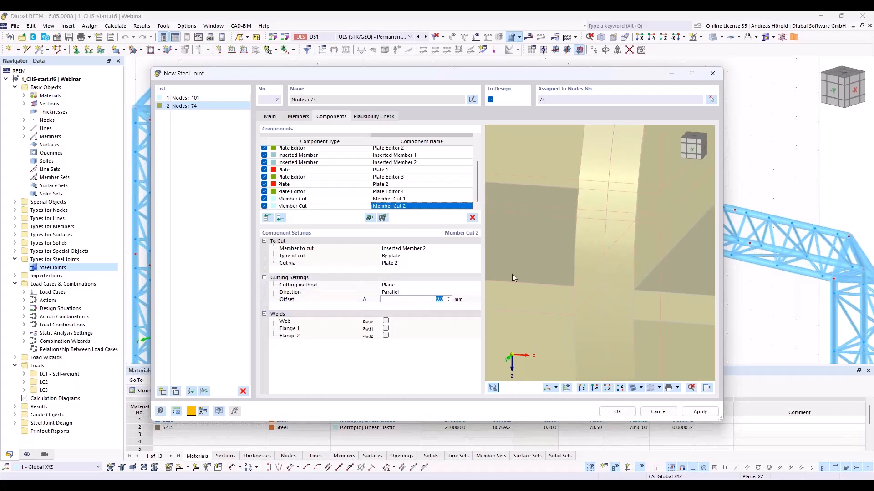
scroll(512, 274, "down", 4)
middle_click_drag(543, 271, 591, 267)
scroll(592, 267, "down", 5)
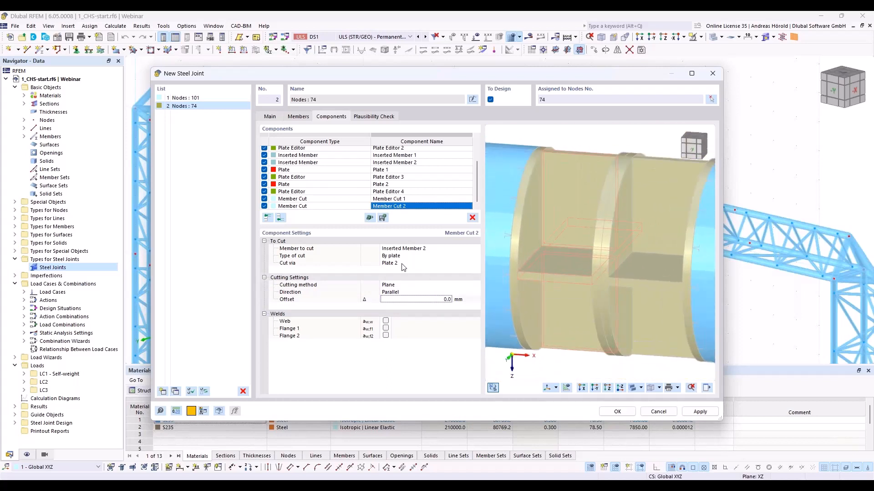
- Add a Weld component at the end of the list with Member plate as the connected plate type
left_click(280, 218)
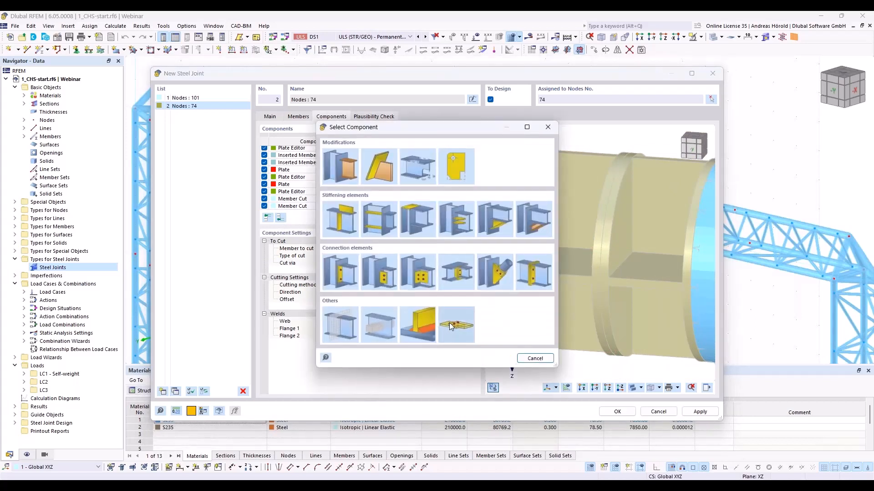
left_click(419, 323)
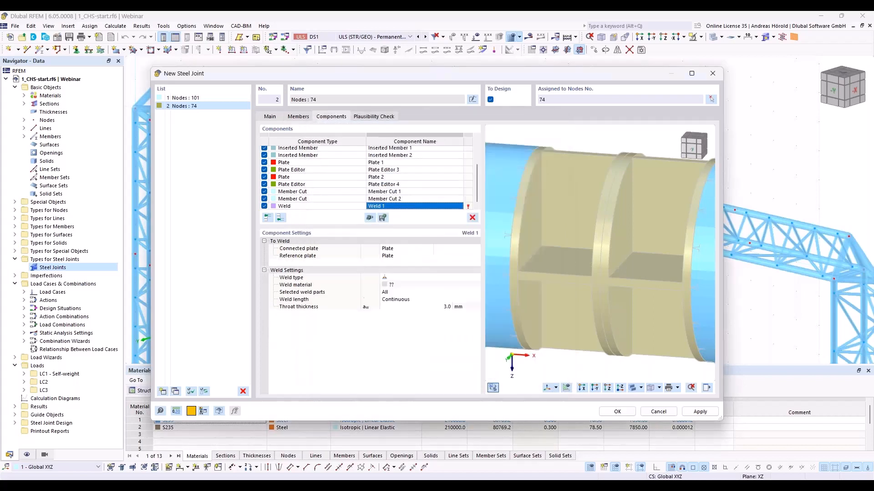
left_click(403, 249)
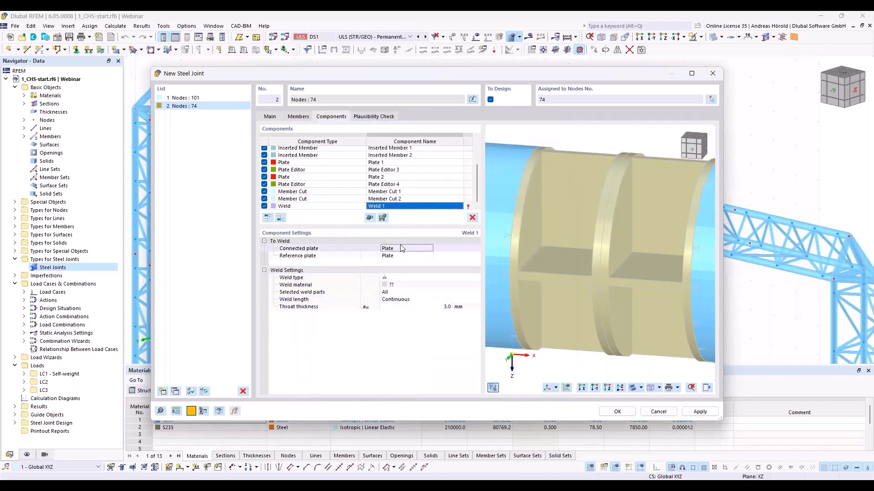
left_click(402, 262)
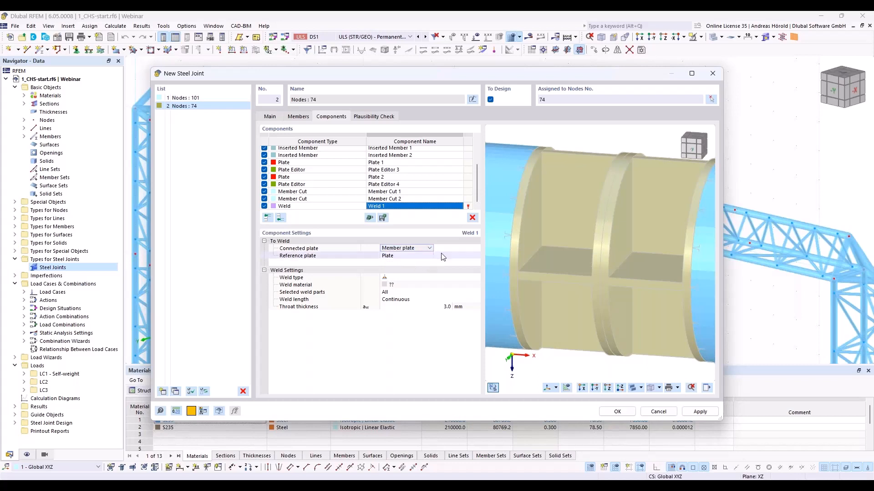
- Select the web, Flange 1 and Flange 2 of Inserted Members 1 and 2 as the weld's connected plates
left_click(455, 249)
left_click(457, 250)
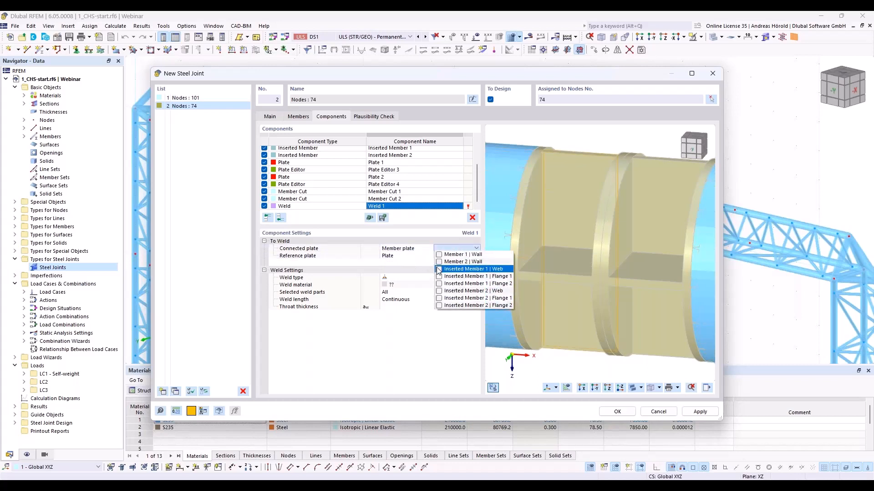
left_click(439, 269)
left_click(439, 276)
left_click(439, 284)
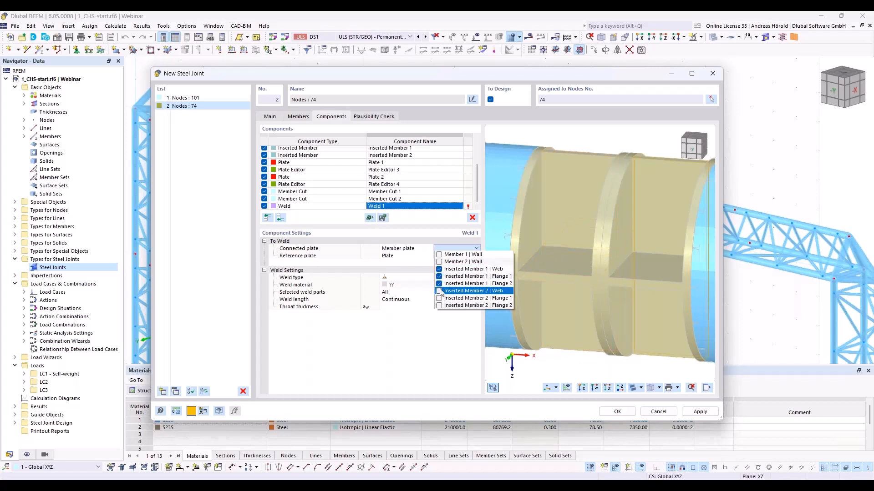
left_click(439, 291)
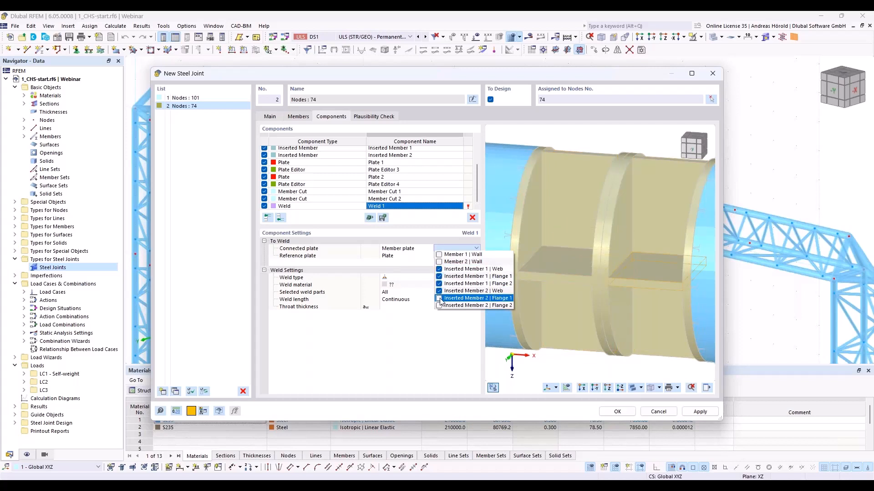
left_click(440, 299)
left_click(440, 305)
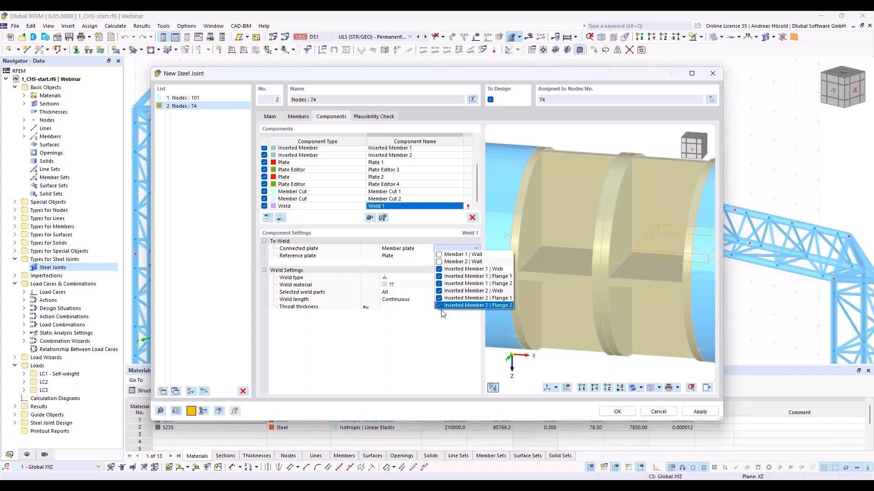
left_click(441, 336)
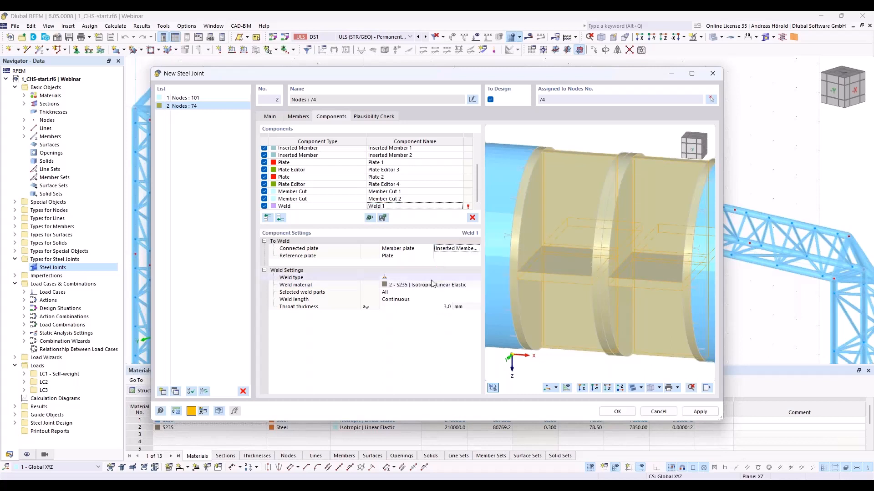
- Select Cap Plate 1, Cap Plate 2, Plate 1 and Plate 2 as the weld's reference plates
left_click(460, 257)
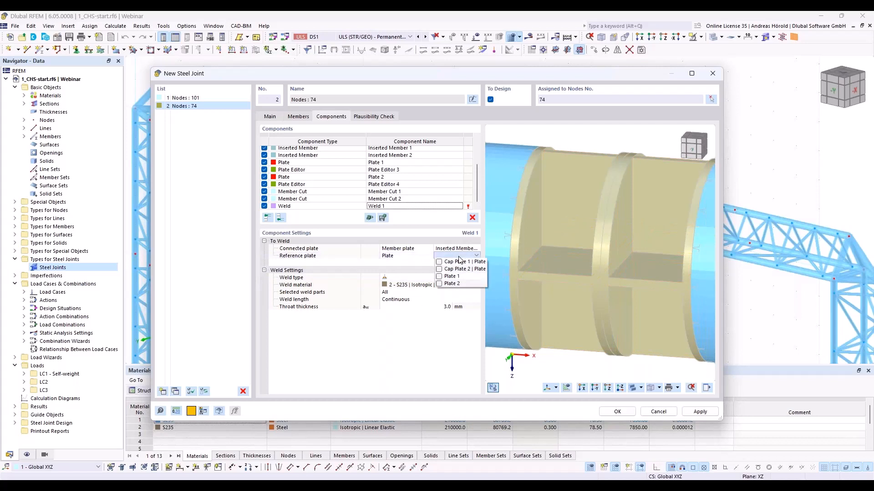
left_click(456, 262)
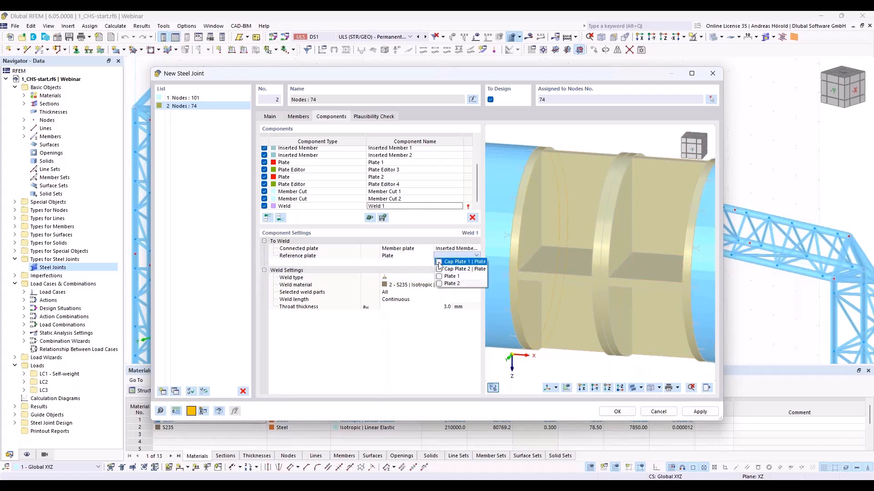
left_click(439, 269)
left_click(440, 276)
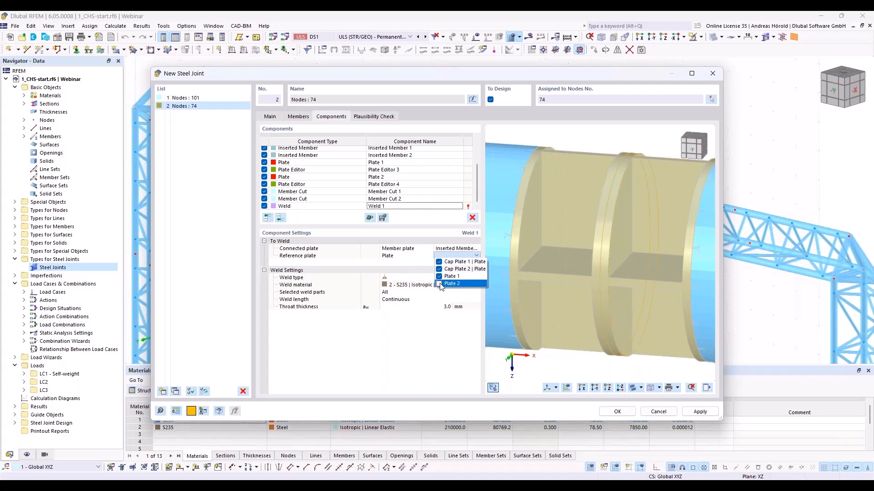
left_click(439, 283)
left_click(435, 330)
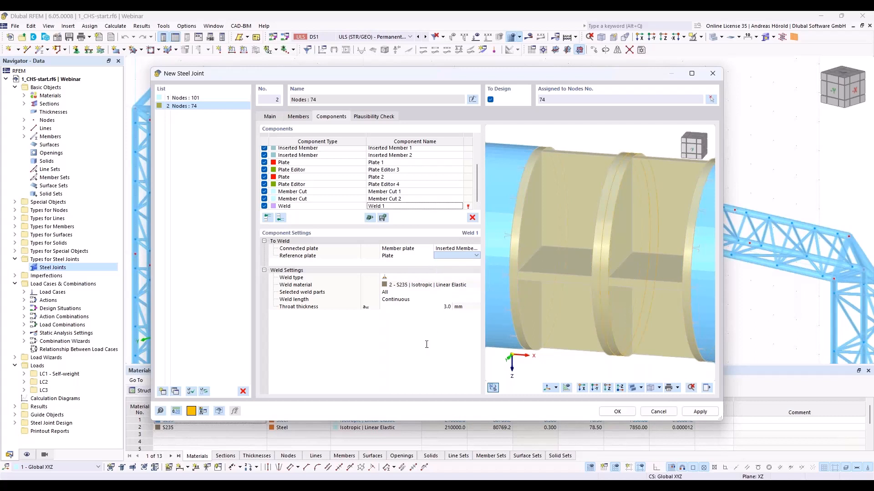
- Choose Double fillet weld as the weld type, set the throat thickness to 5 mm and inspect the welds in the preview
left_click(411, 277)
left_click(411, 277)
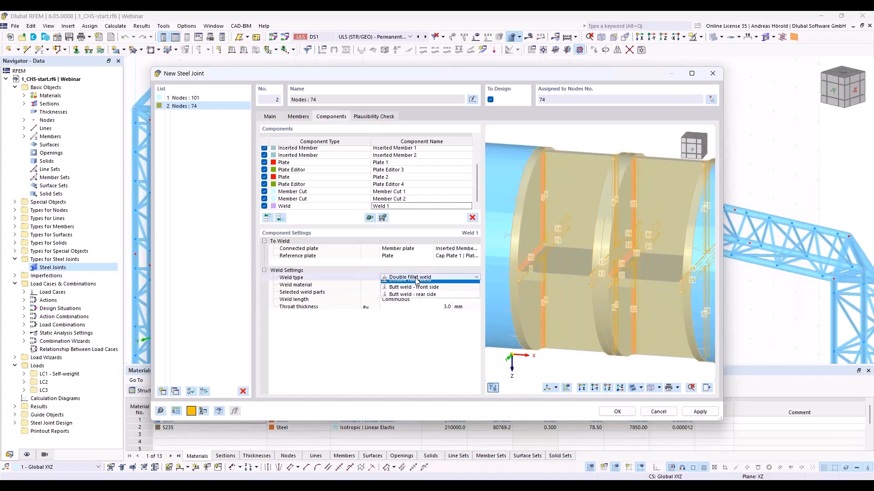
left_click(416, 283)
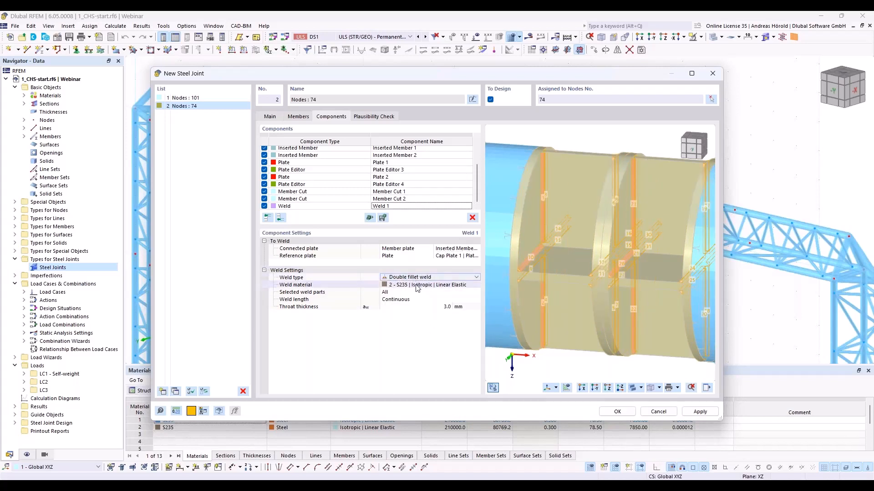
left_click(447, 308)
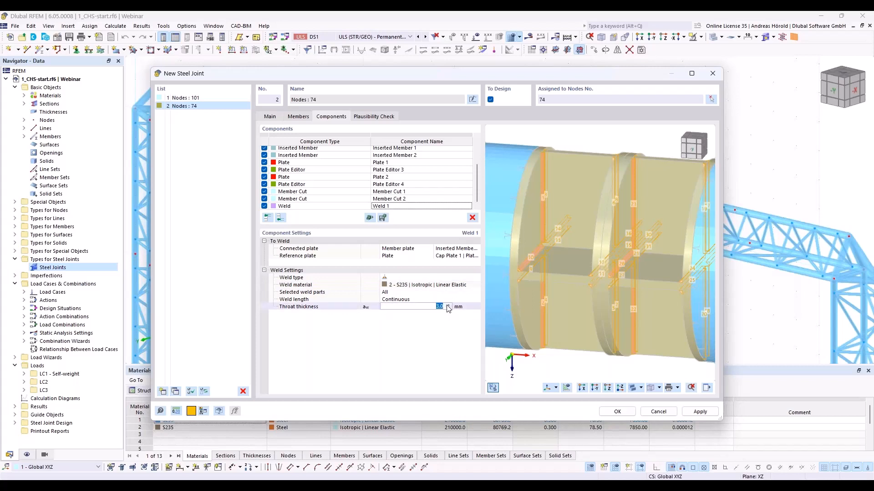
type("5")
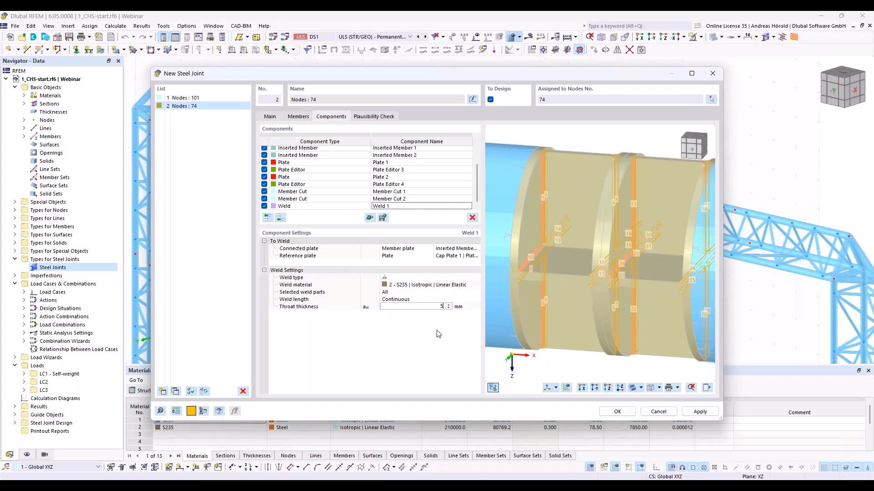
left_click(437, 334)
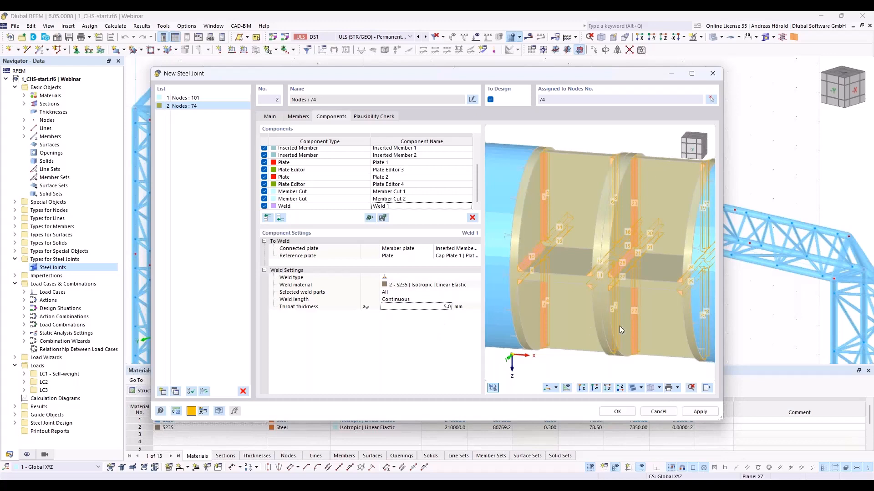
scroll(632, 339, "down", 2)
scroll(642, 346, "up", 3)
scroll(642, 346, "down", 2)
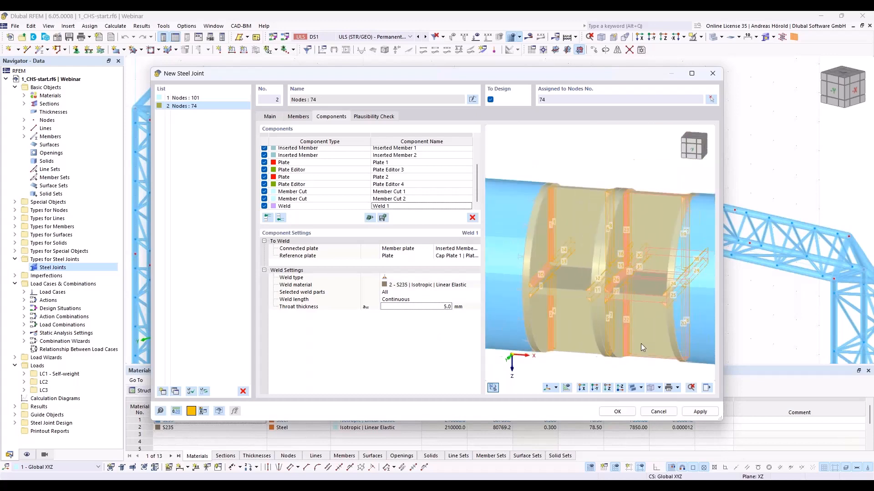
scroll(642, 347, "down", 2)
scroll(661, 297, "up", 2)
middle_click_drag(641, 347, 581, 303, "ctrl")
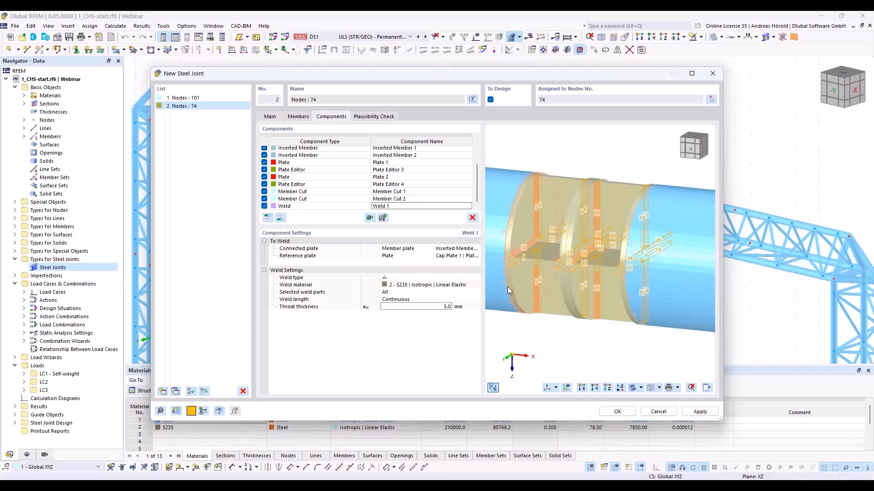
- Add a Fasteners component at the end of the list with Plate 1 as the first plate to connect
left_click(280, 217)
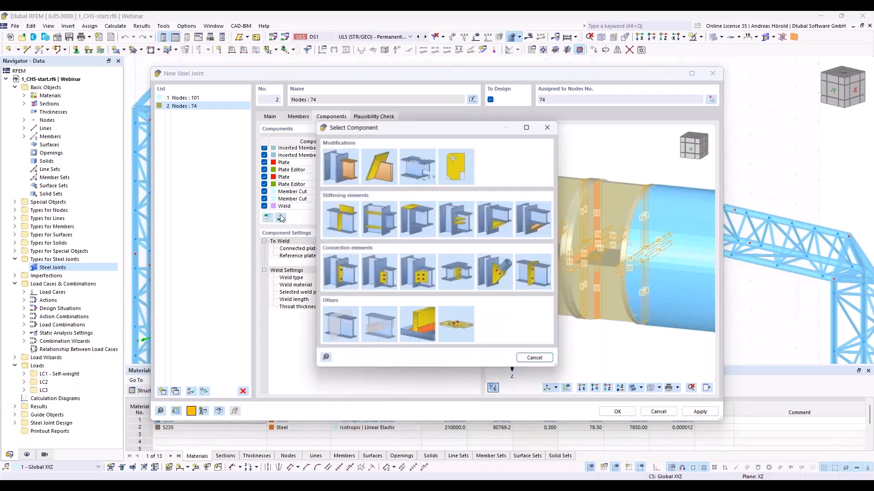
left_click(457, 324)
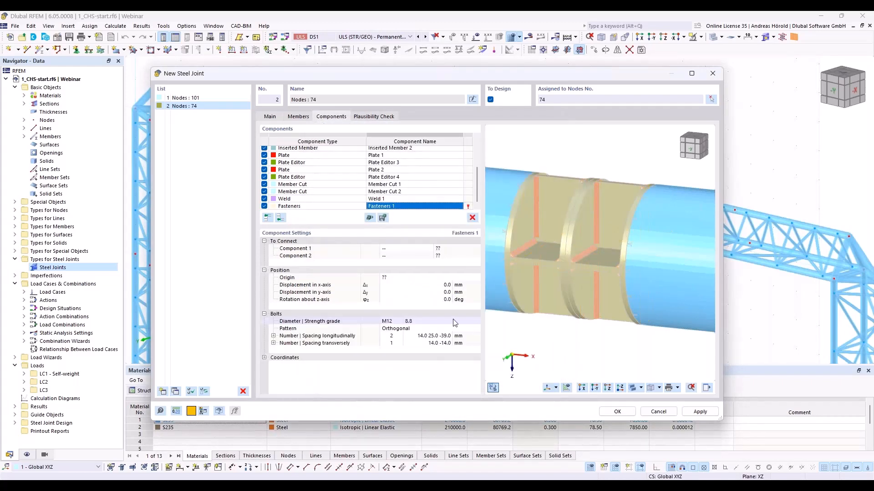
left_click(417, 250)
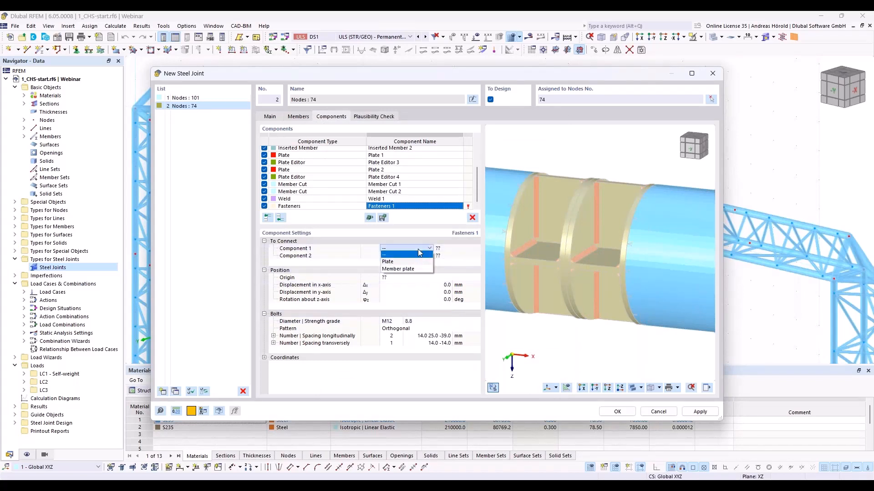
left_click(415, 262)
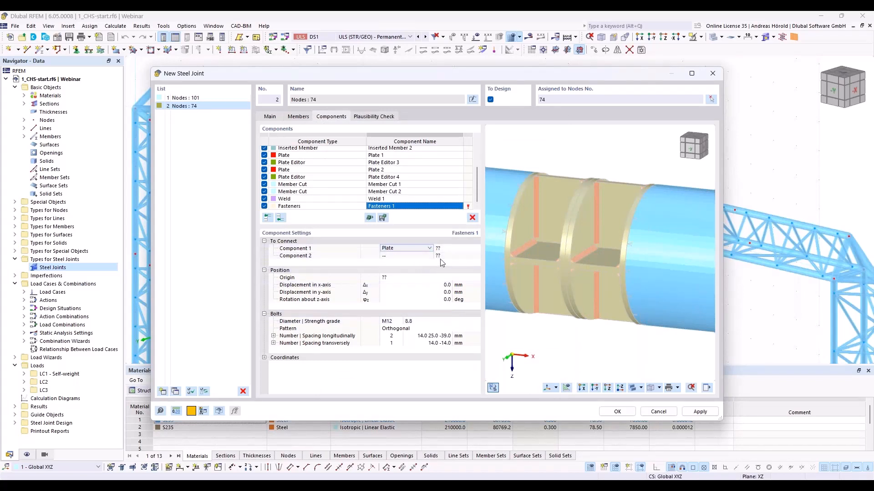
left_click(458, 249)
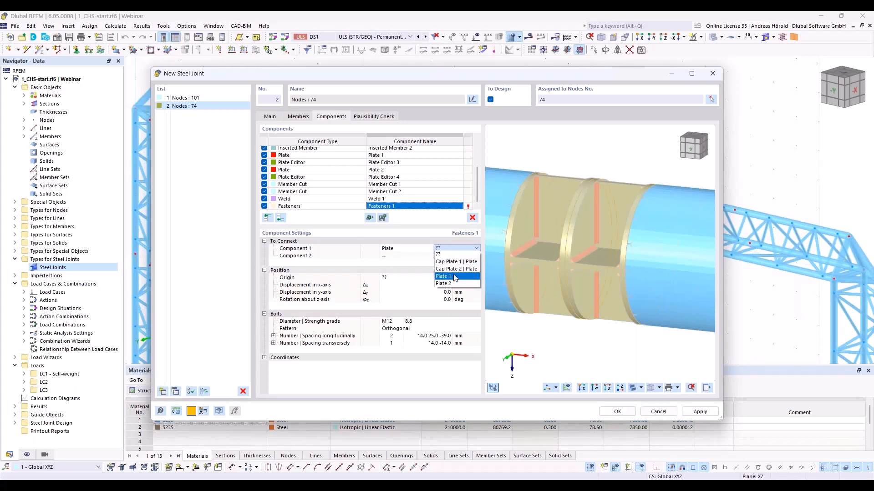
left_click(454, 277)
- Assign Plate 2 as the second plate connected by the fasteners
left_click(407, 257)
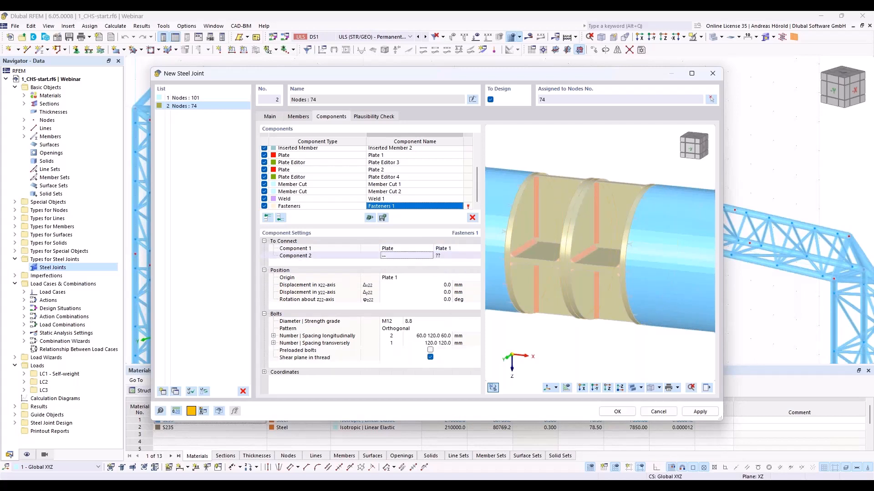
left_click(408, 257)
left_click(412, 268)
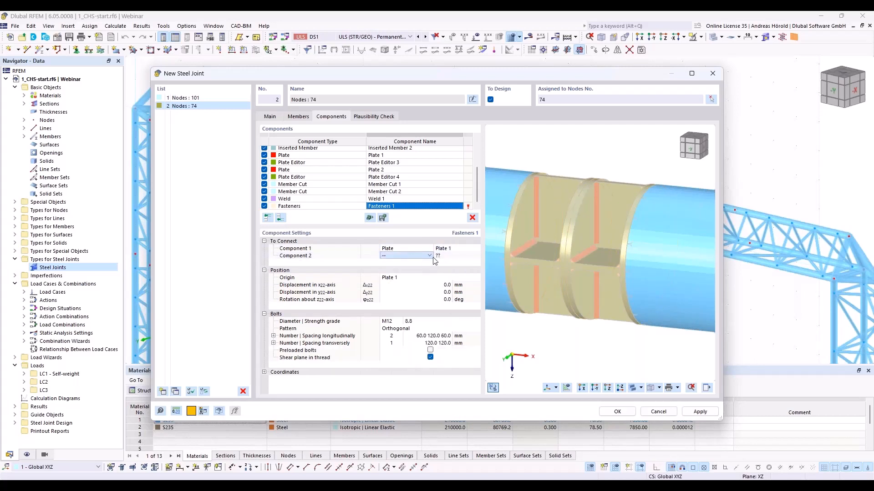
left_click(449, 258)
left_click(451, 259)
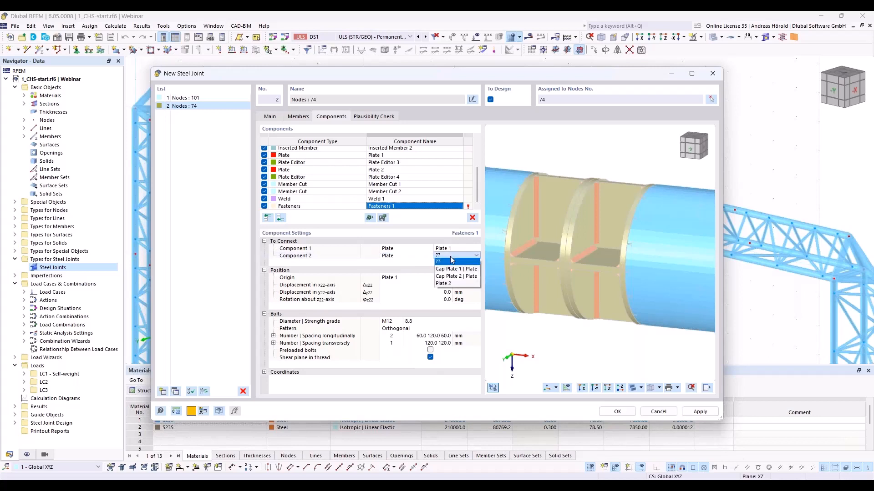
left_click(455, 283)
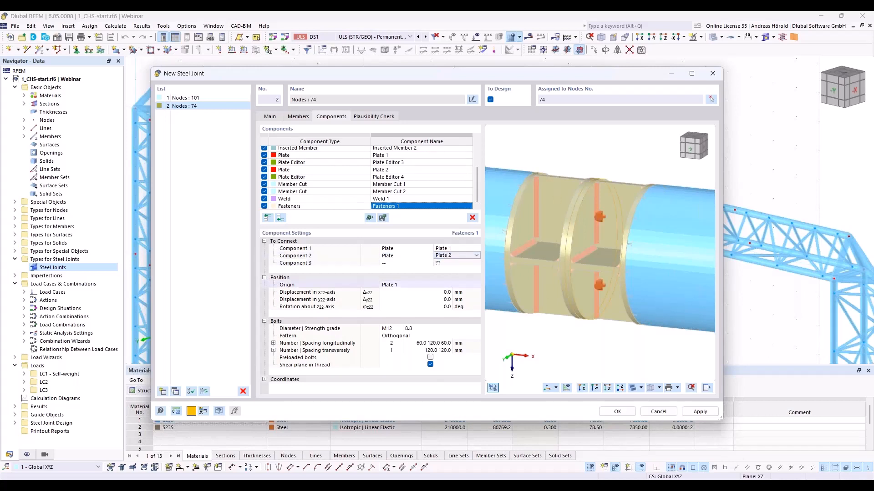
- Set the bolt diameter to M14 and the transverse number to 2, and turn off the shear plane in thread option
left_click(392, 329)
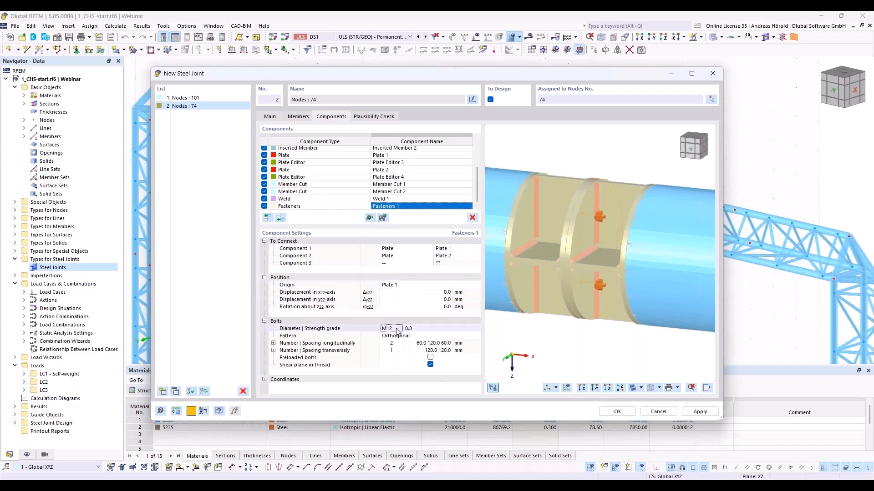
left_click(399, 328)
left_click(392, 341)
left_click(394, 350)
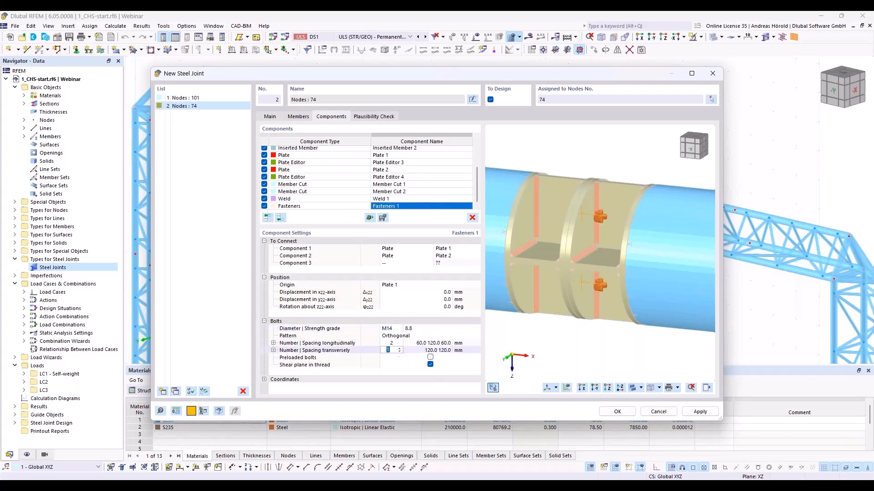
left_click(400, 349)
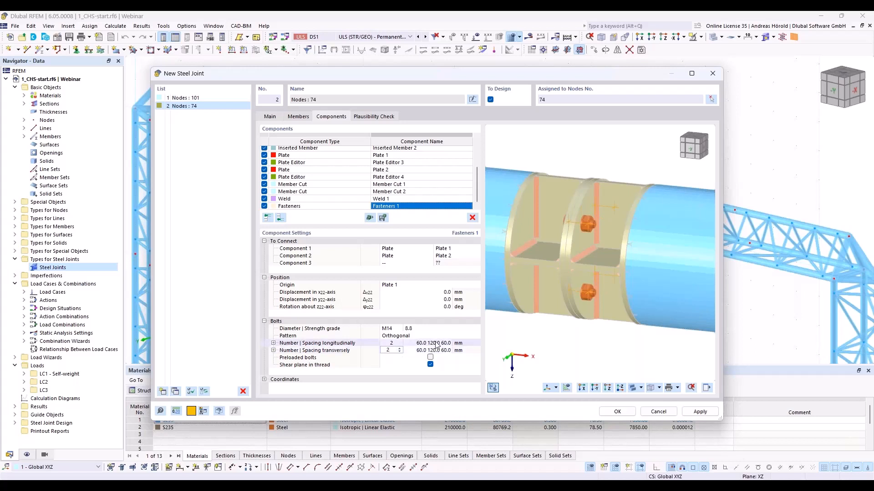
middle_click_drag(549, 335, 519, 326, "ctrl")
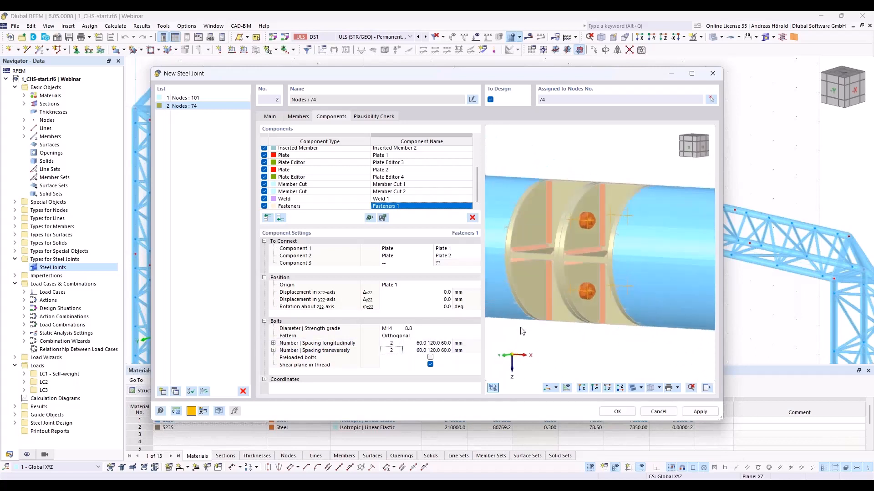
scroll(521, 332, "up", 1)
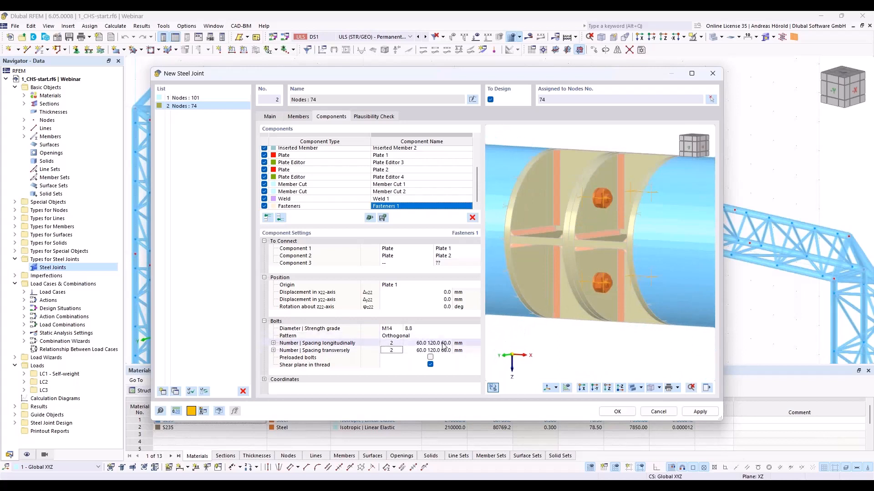
left_click(431, 365)
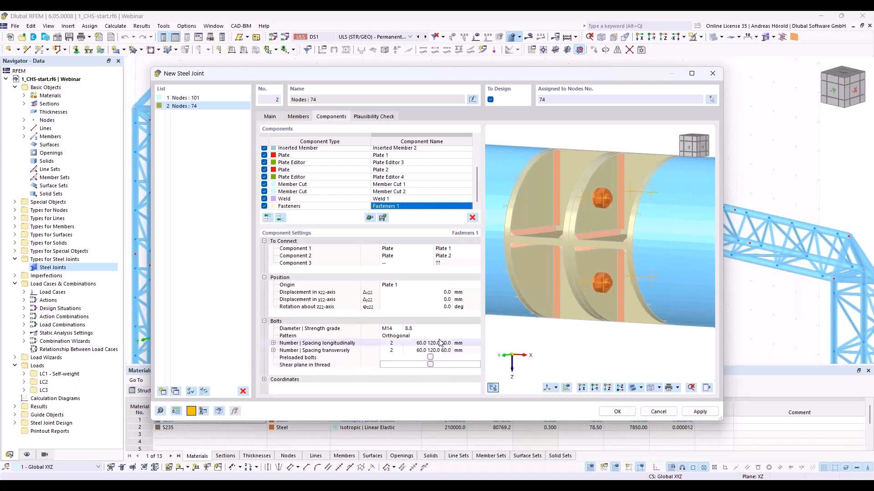
- Examine the bolted connection between the plates at node 74 in the preview, both close up and along the chord
scroll(525, 268, "down", 5)
middle_click_drag(563, 296, 621, 312)
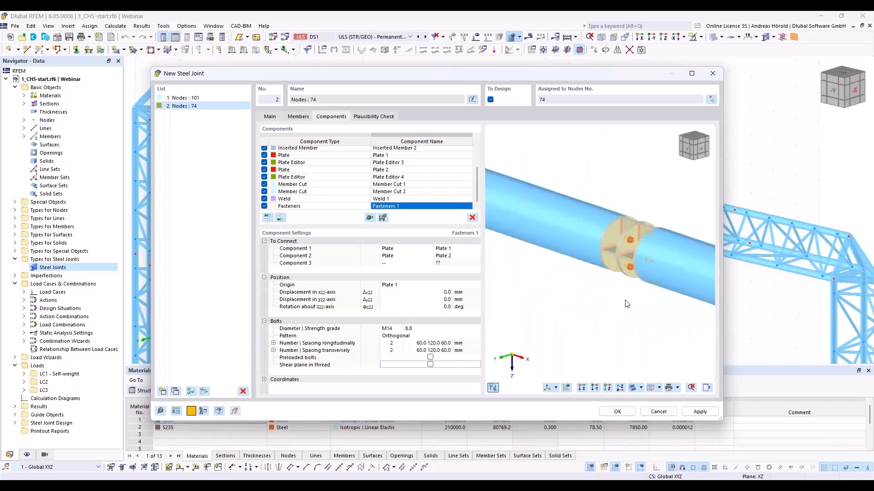
scroll(621, 312, "up", 6)
scroll(599, 313, "down", 6)
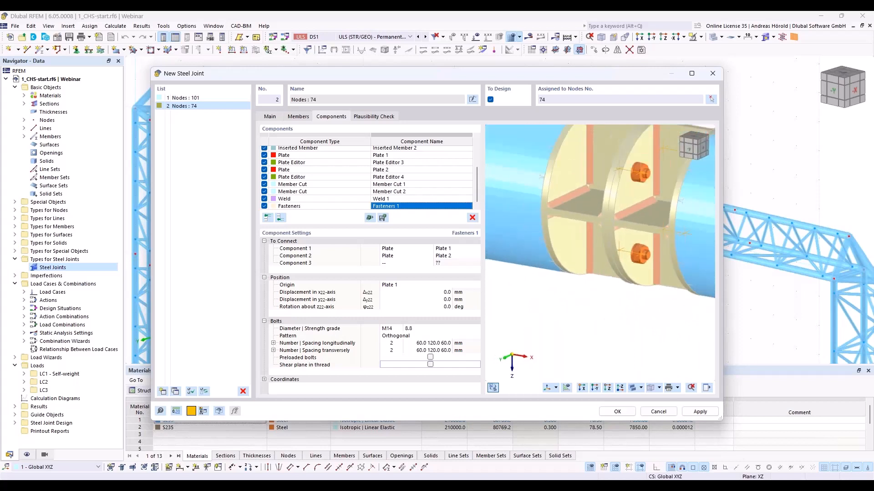
middle_click_drag(593, 318, 570, 333, "ctrl")
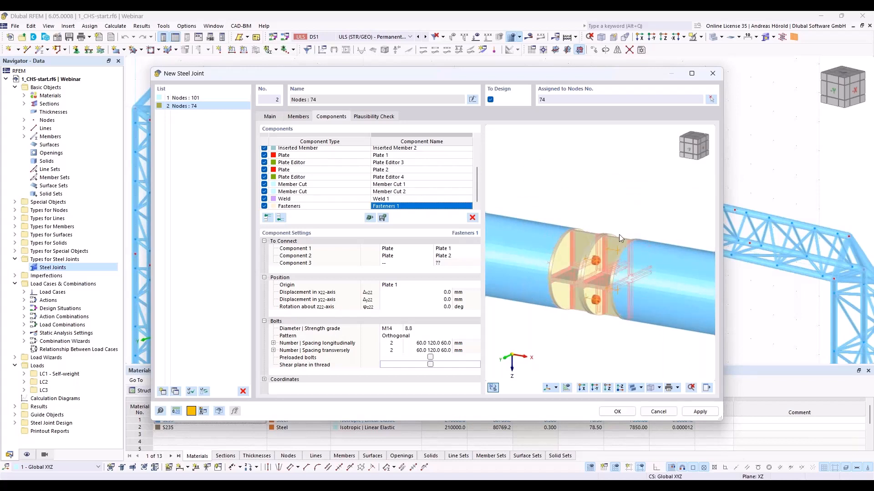
scroll(565, 264, "down", 1)
scroll(564, 264, "down", 3)
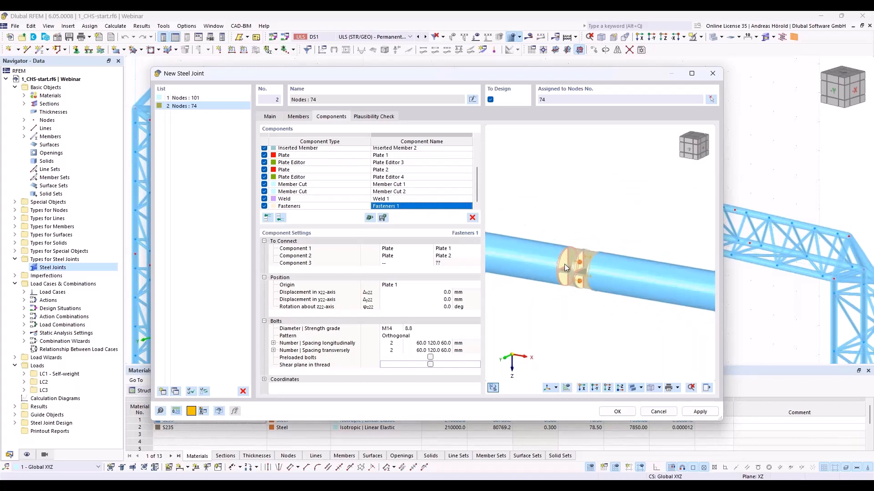
scroll(563, 274, "up", 3)
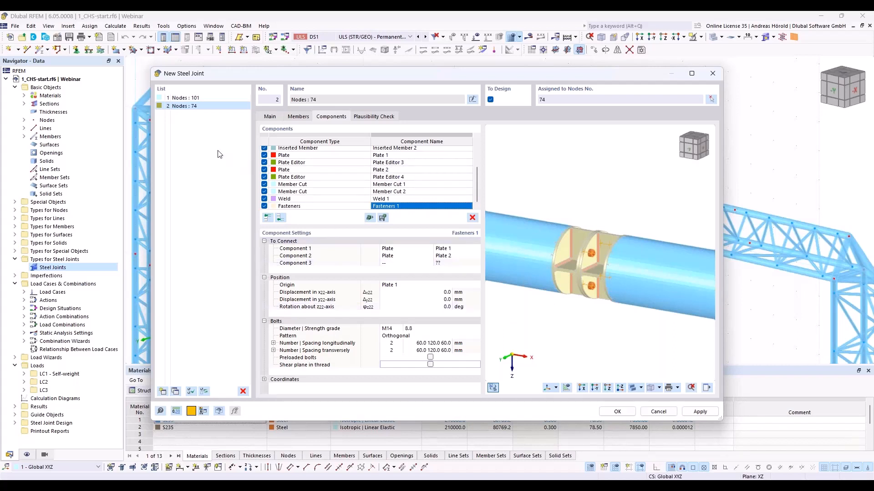
- Duplicate the steel joint of node 101 and assign the copy to node 102 only
left_click(185, 98)
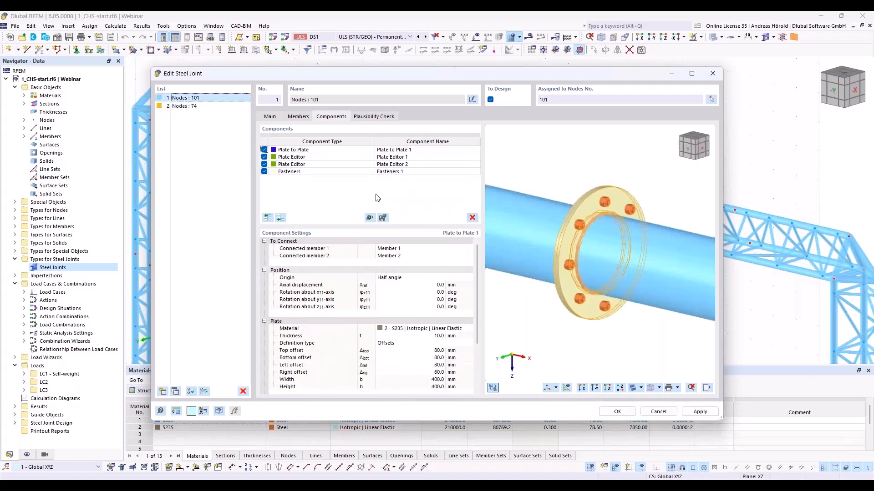
left_click(175, 392)
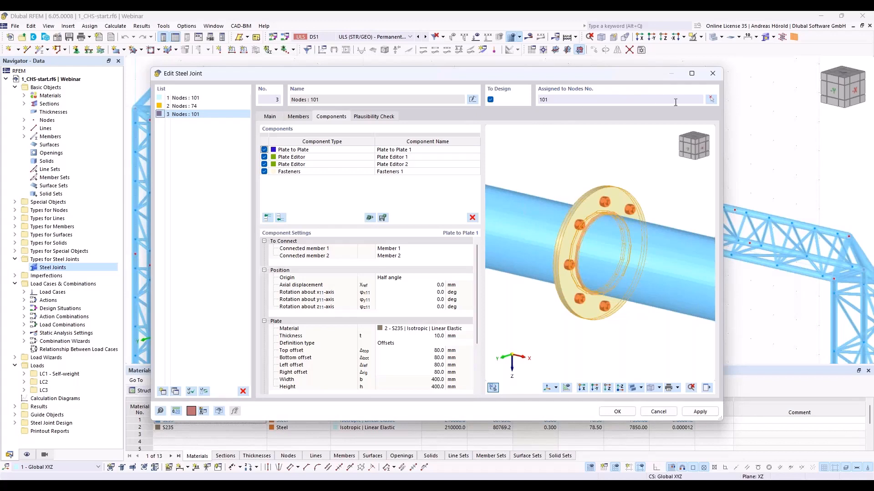
left_click(712, 100)
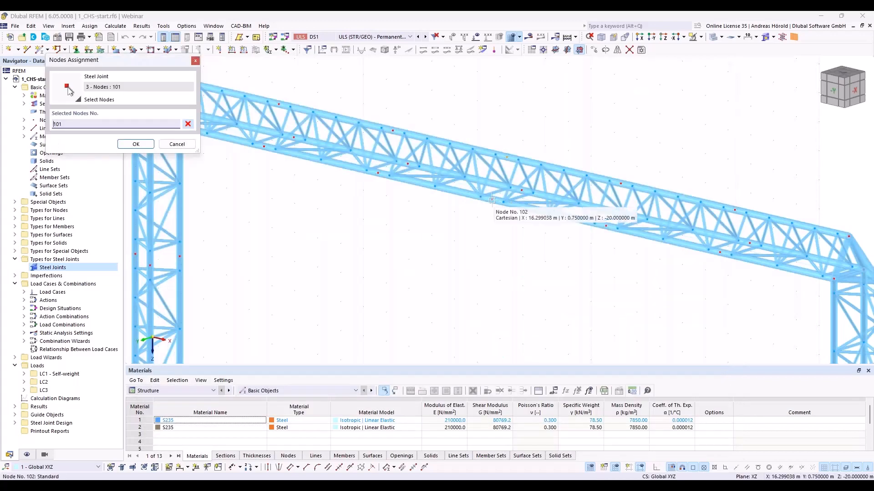
left_click(492, 200)
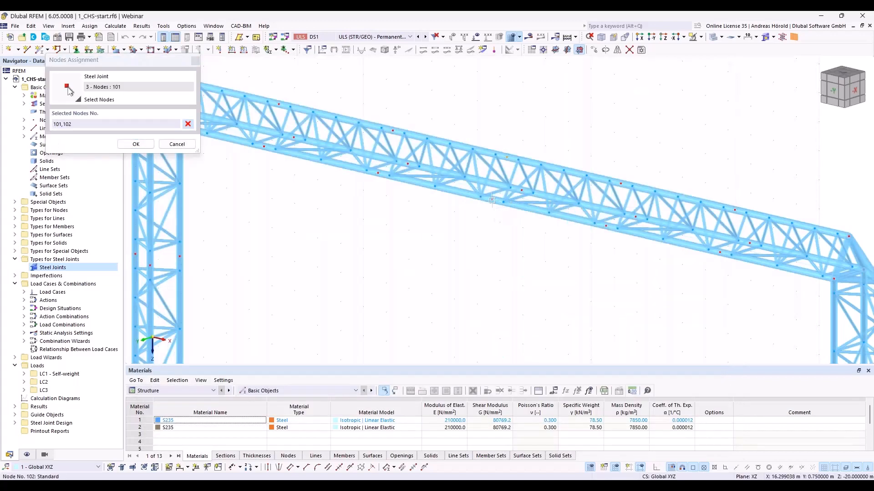
double_click(58, 123)
key("Delete")
key("Delete")
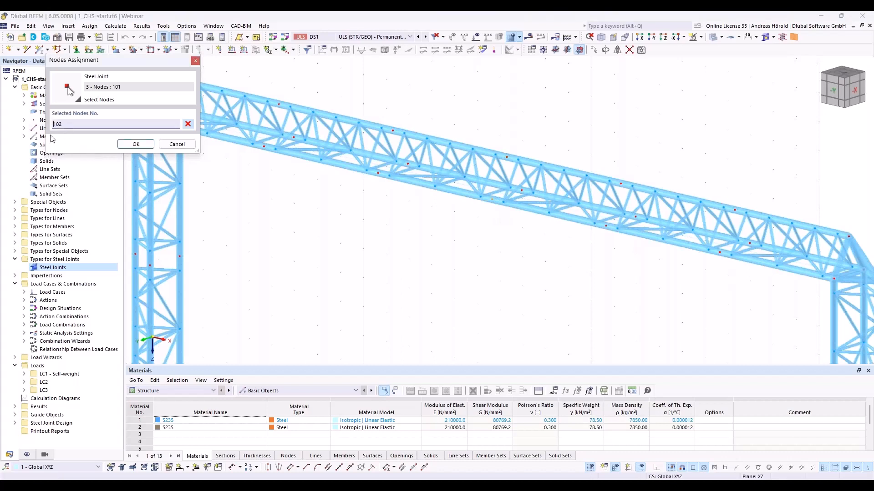
left_click(139, 145)
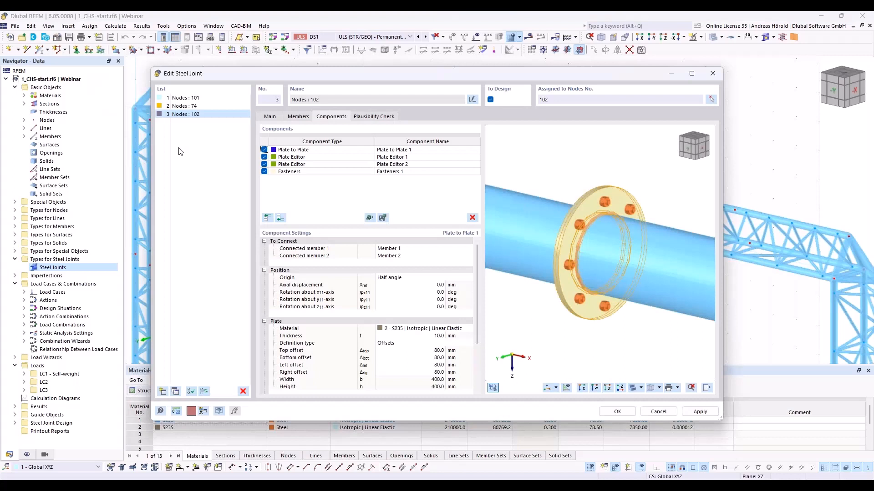
- Set the top, bottom, left and right offsets of the Plate to Plate component at node 102 to 100 mm
left_click(327, 150)
scroll(474, 317, "down", 1)
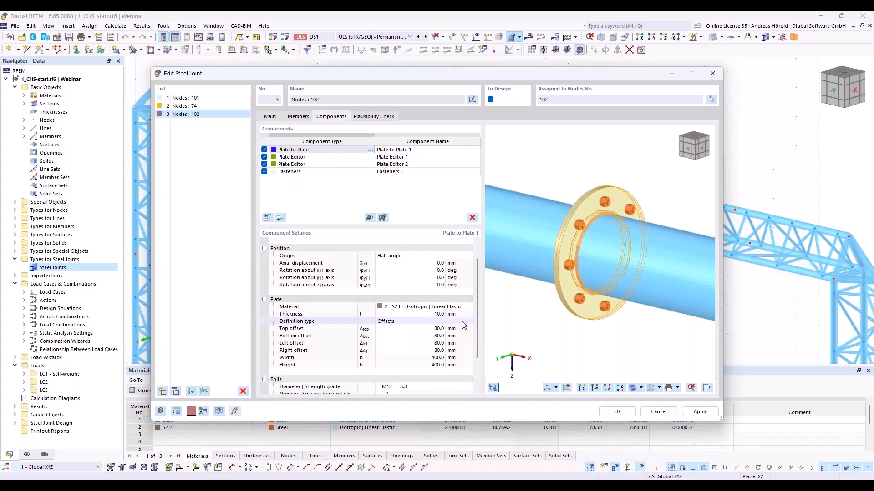
left_click(430, 329)
type("100")
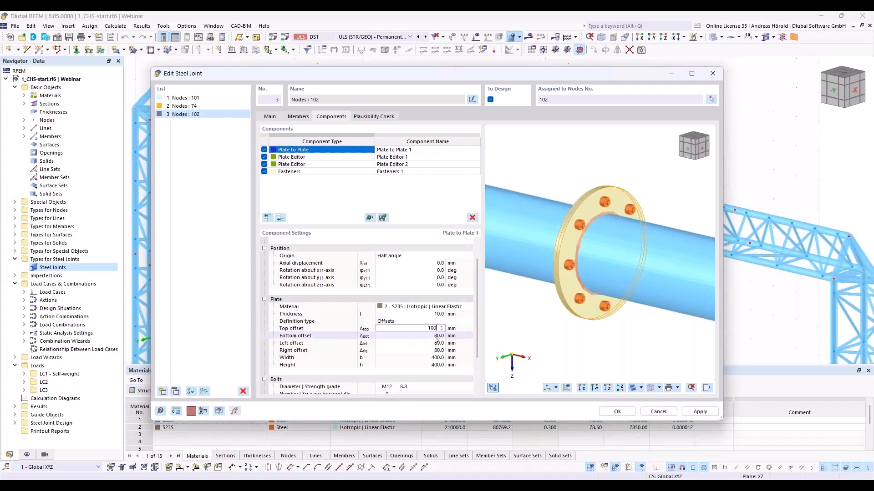
left_click(436, 339)
type("100")
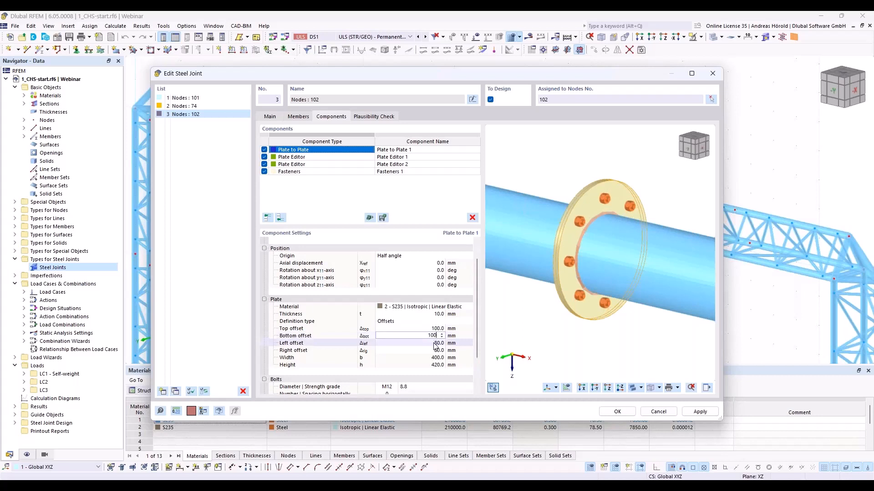
left_click(435, 343)
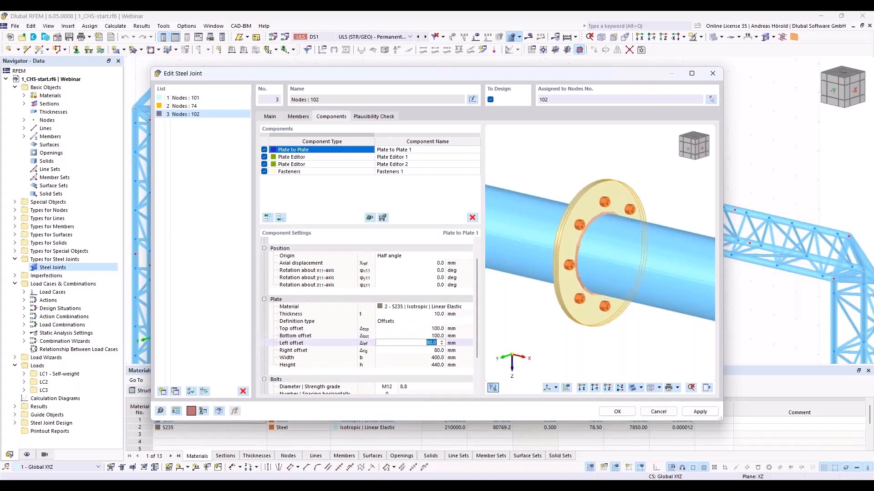
type("100")
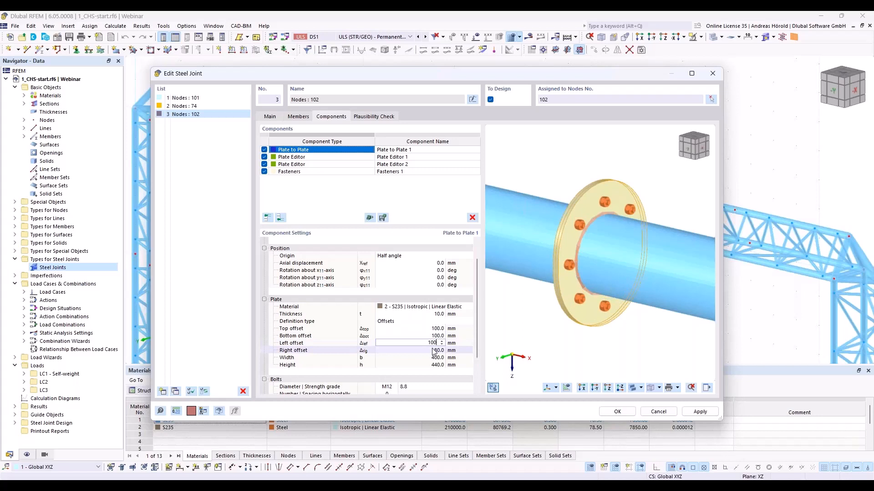
left_click(434, 351)
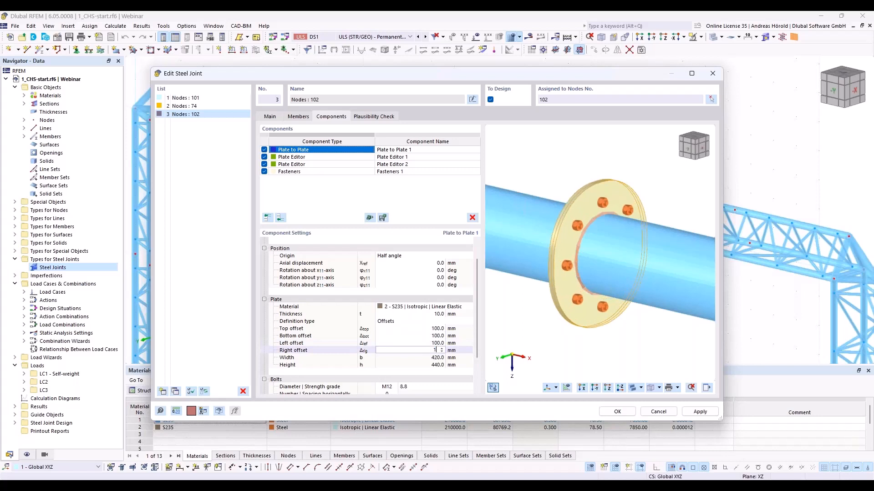
type("100")
key("BackSpace")
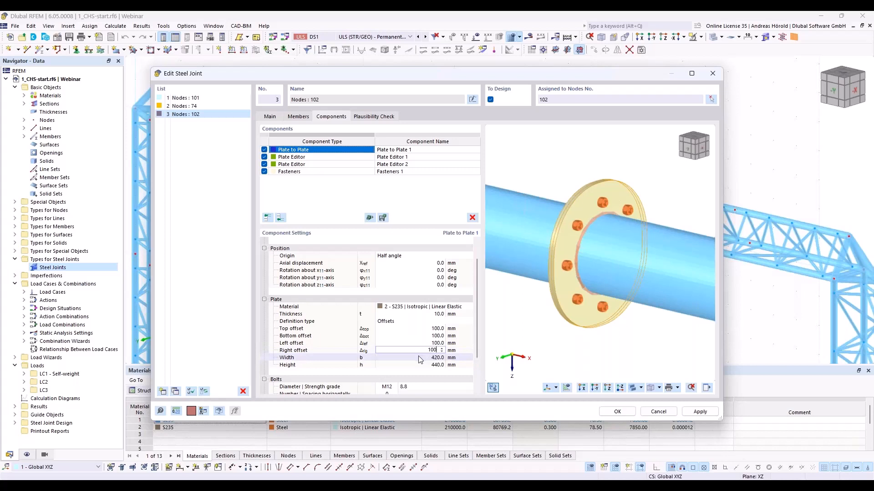
key("Return")
left_click(426, 364)
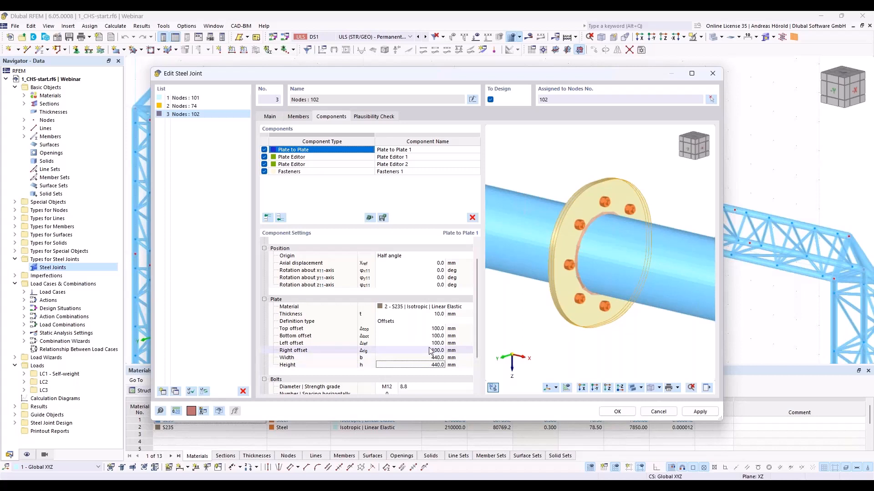
- Set the radius of rounding to 220 mm in both Plate Editor components of the node 102 joint
left_click(322, 158)
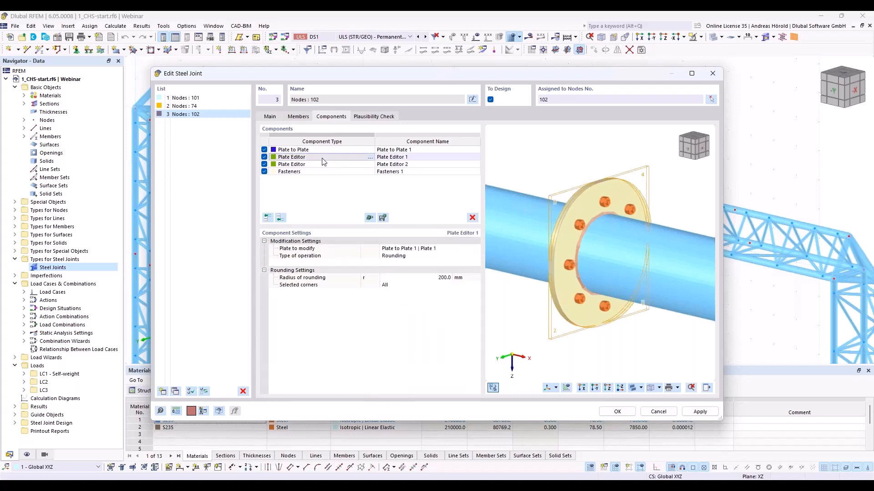
left_click(443, 278)
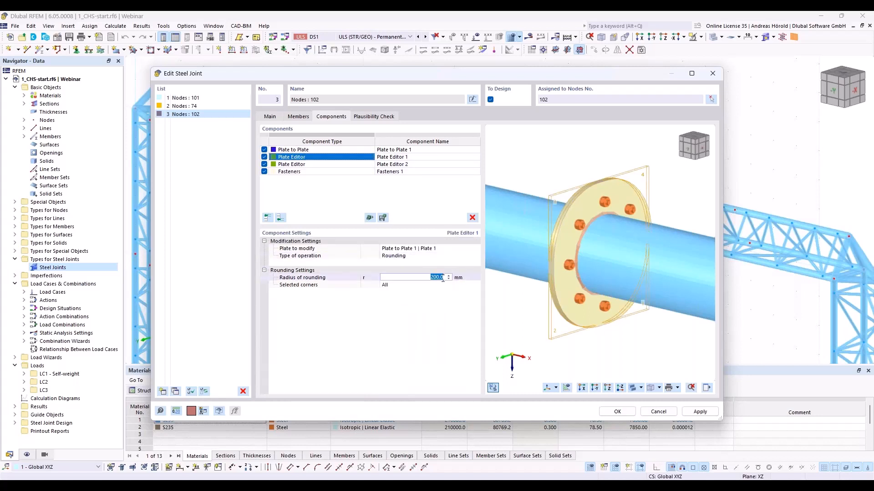
type("220")
key("Escape")
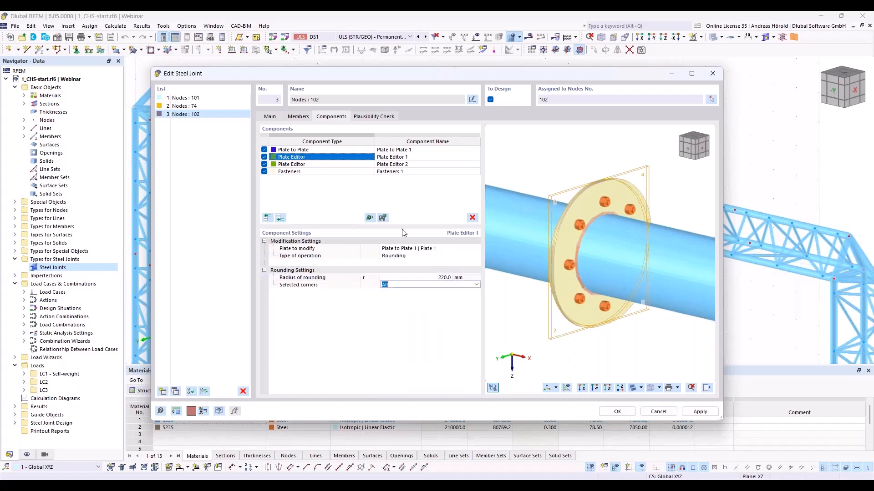
left_click(388, 164)
left_click(439, 278)
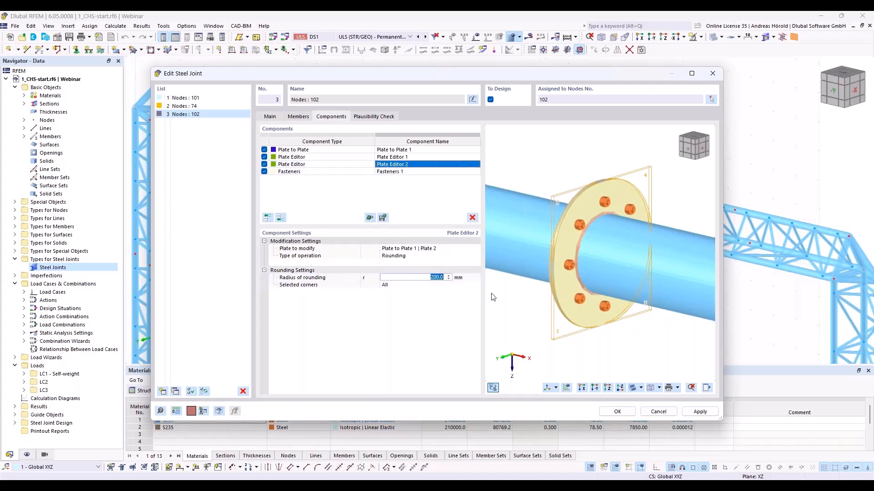
type("220")
key("Tab")
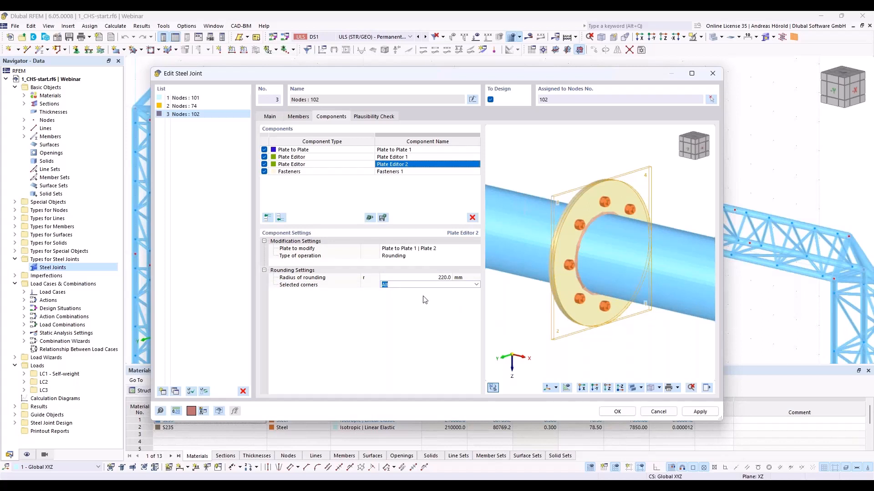
- Rotate the bolt pattern of the Fasteners component at node 102 by 22.5° about its z-axis
left_click(341, 172)
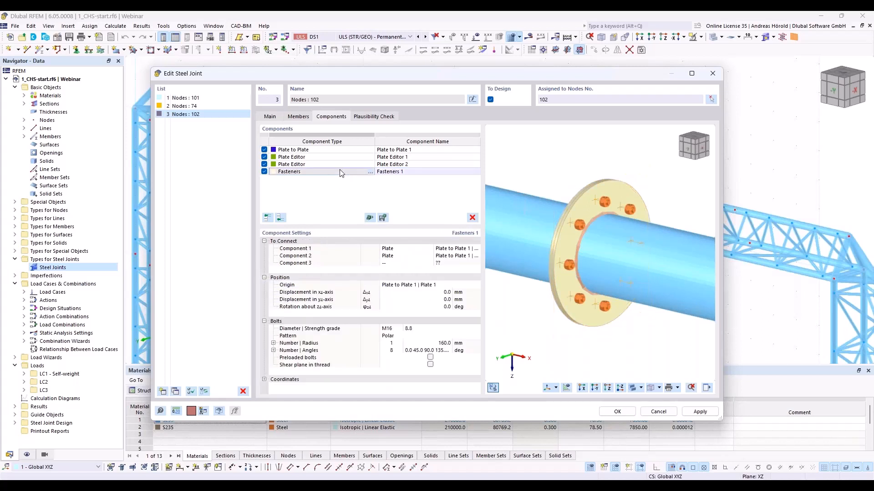
middle_click_drag(683, 326, 645, 325, "ctrl")
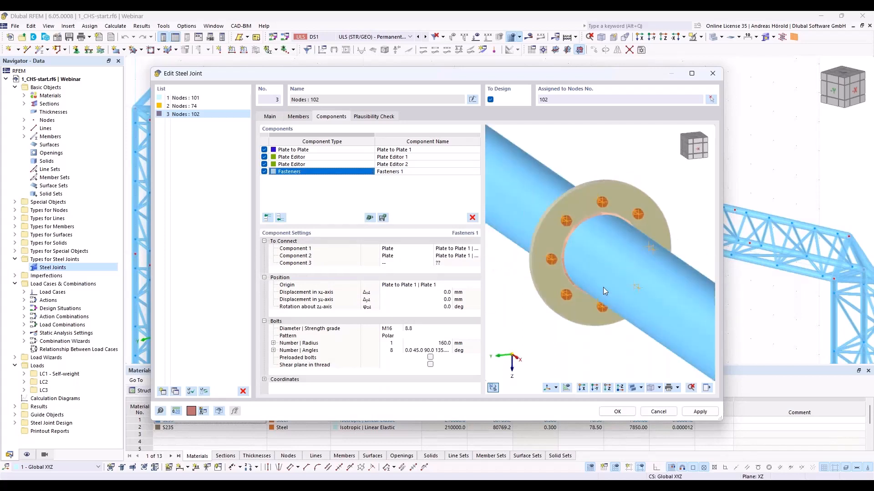
scroll(597, 214, "up", 4)
middle_click_drag(602, 167, 612, 261)
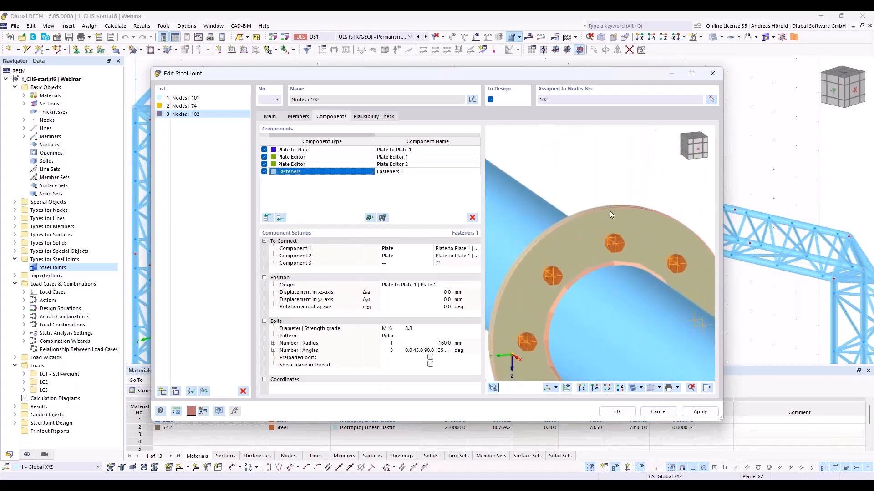
scroll(616, 250, "down", 2)
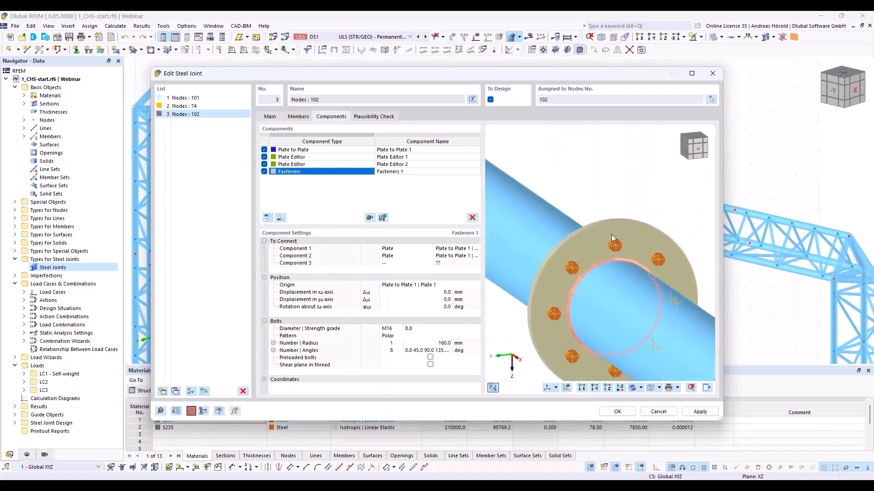
scroll(610, 232, "down", 1)
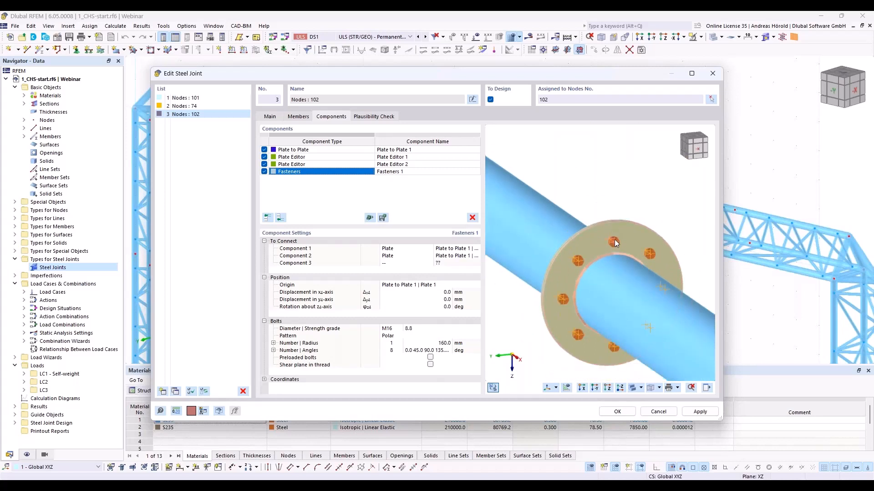
middle_click_drag(616, 243, 645, 240, "ctrl")
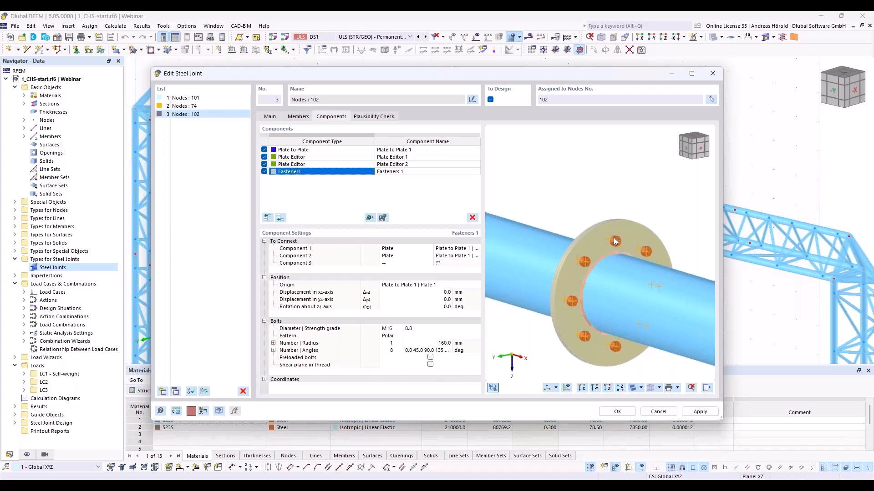
scroll(600, 258, "down", 1)
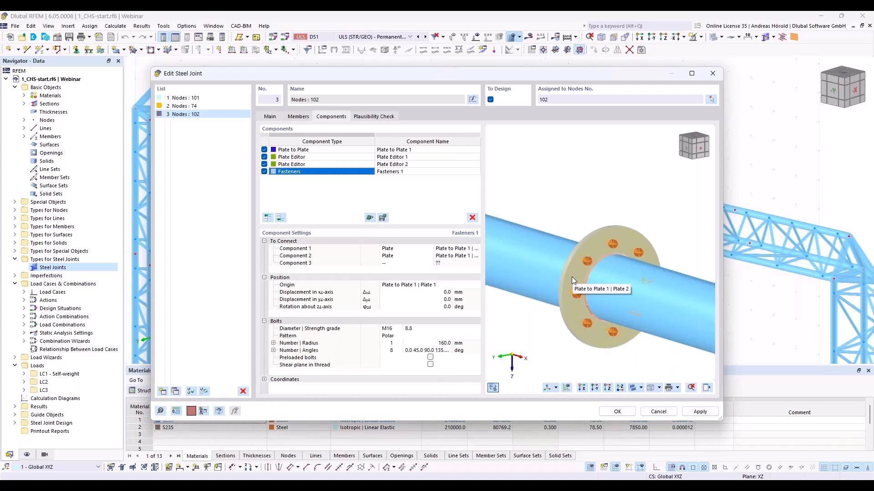
left_click(442, 308)
type("2")
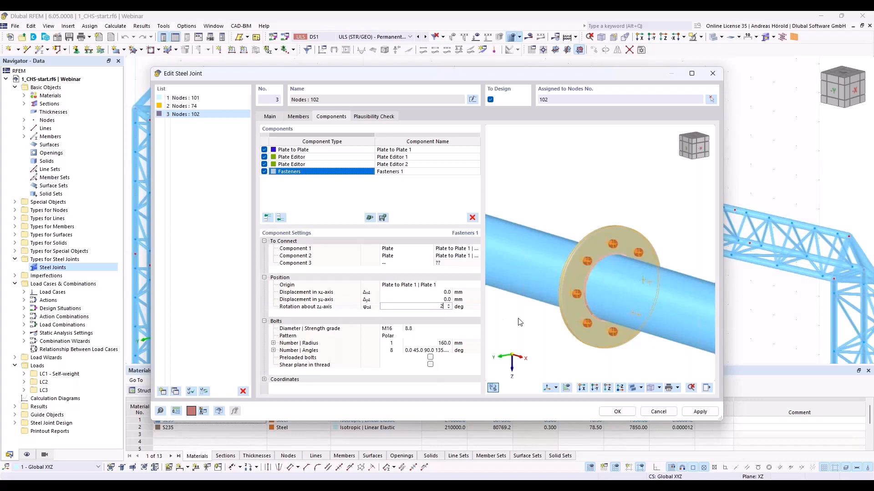
type("2,5")
key("Return")
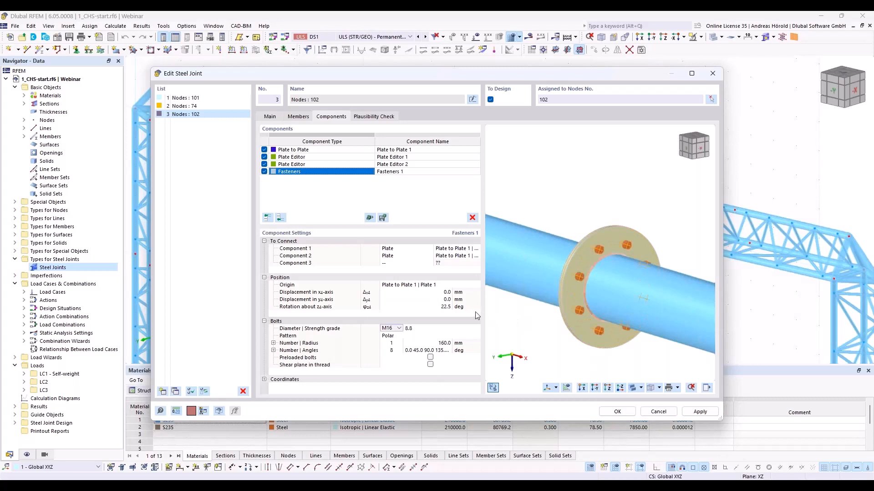
- Set the radius of the polar bolt pattern at node 102 to 170 mm
left_click(438, 345)
type("1700")
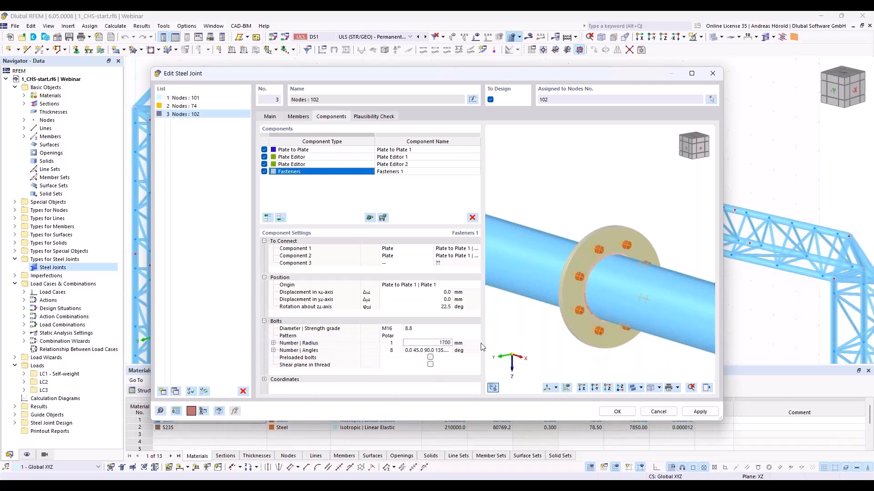
key("BackSpace")
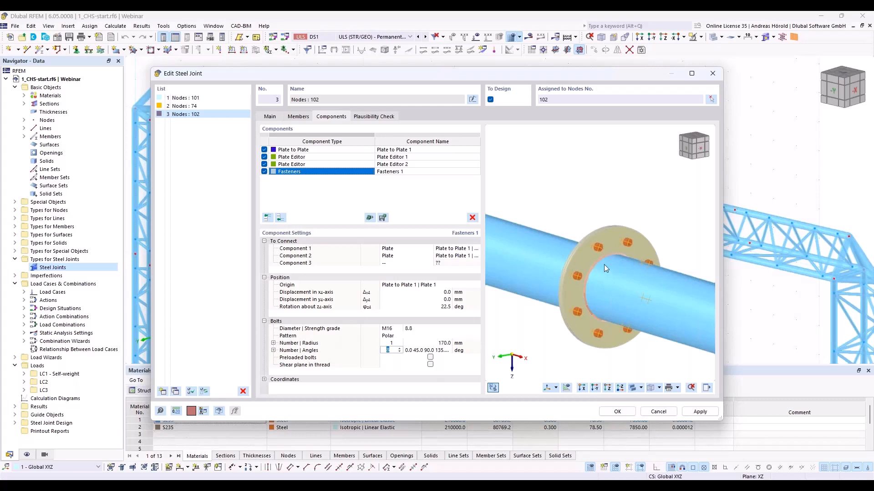
middle_click_drag(604, 264, 597, 305, "ctrl")
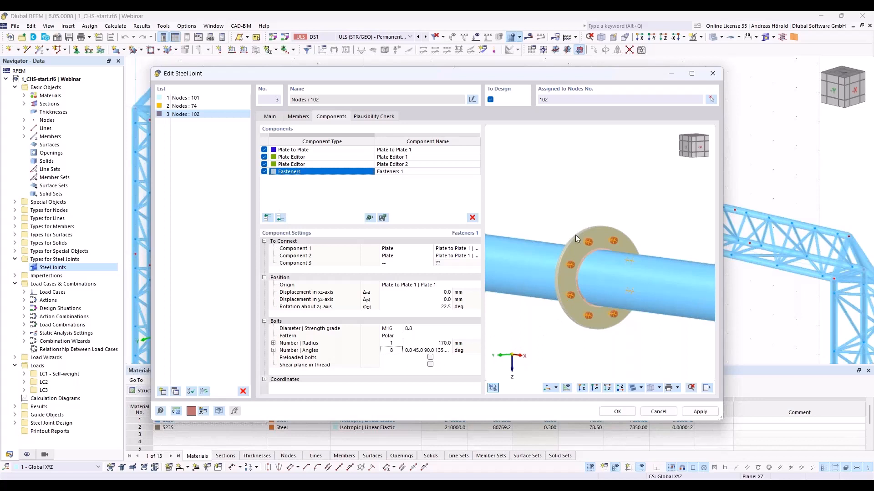
- Add a Plate component at the end of the node 102 joint's list with a width of 150 mm and a height of 90 mm
left_click(280, 218)
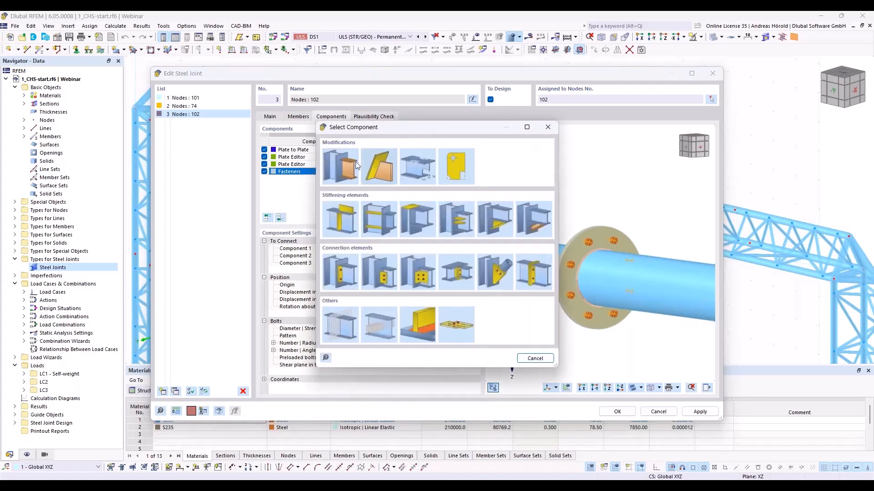
left_click(339, 218)
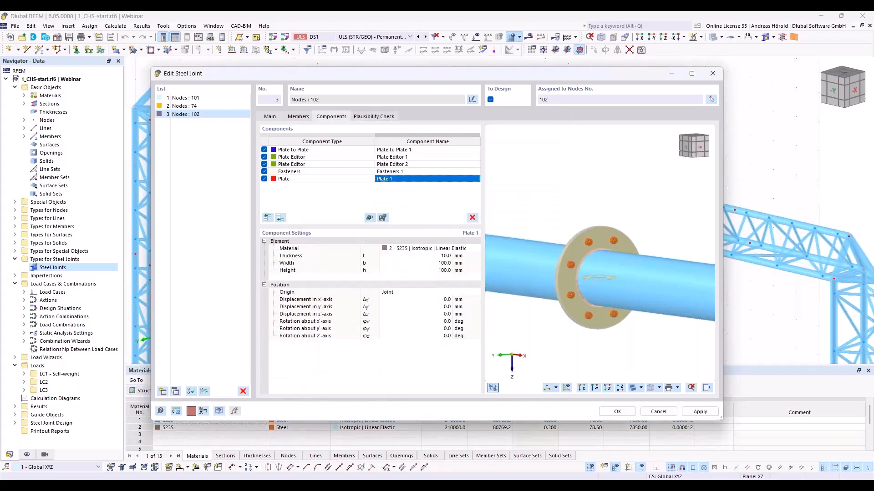
left_click(437, 263)
type("1500")
left_click(438, 271)
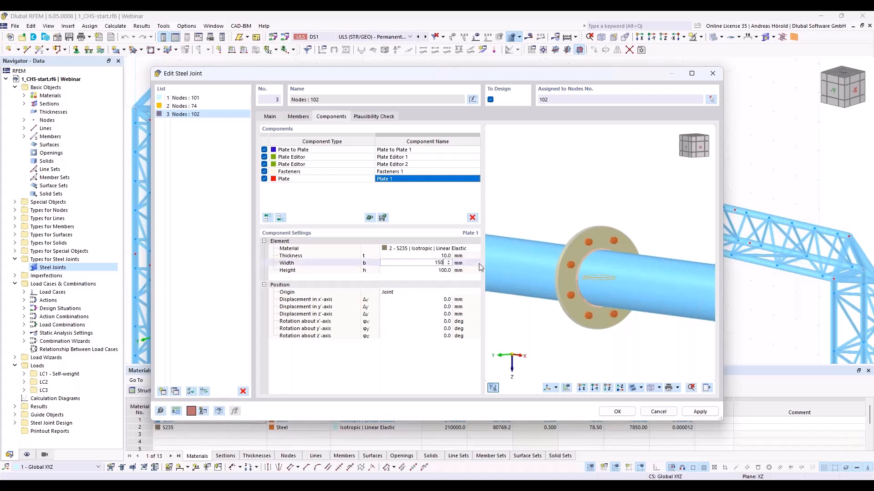
type("90")
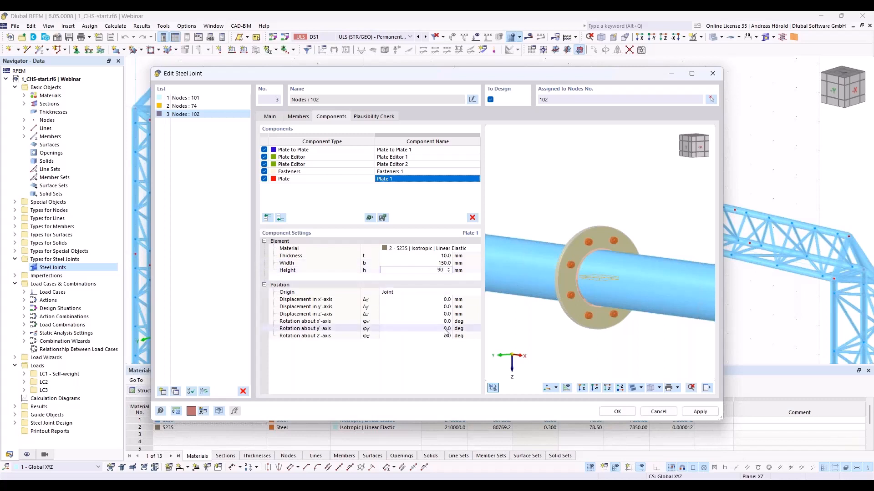
- Set the position origin of the new Plate component at node 102 to Member, referenced to Member 1
left_click(406, 292)
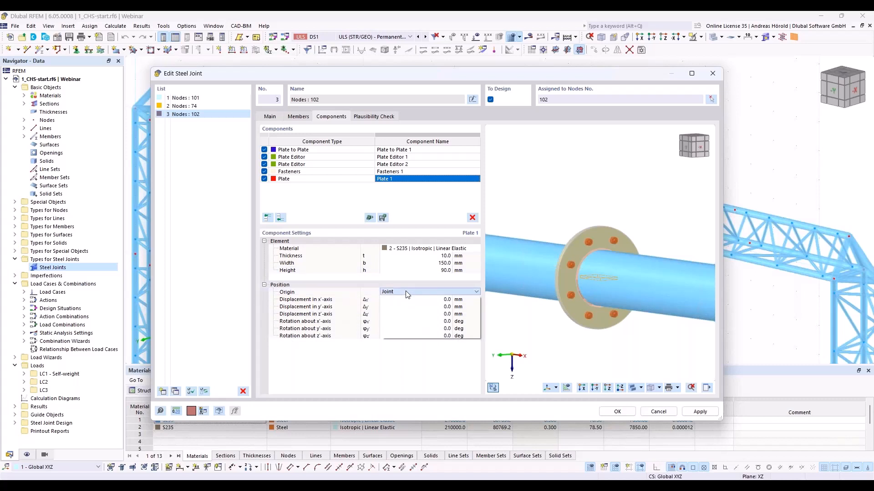
left_click(405, 292)
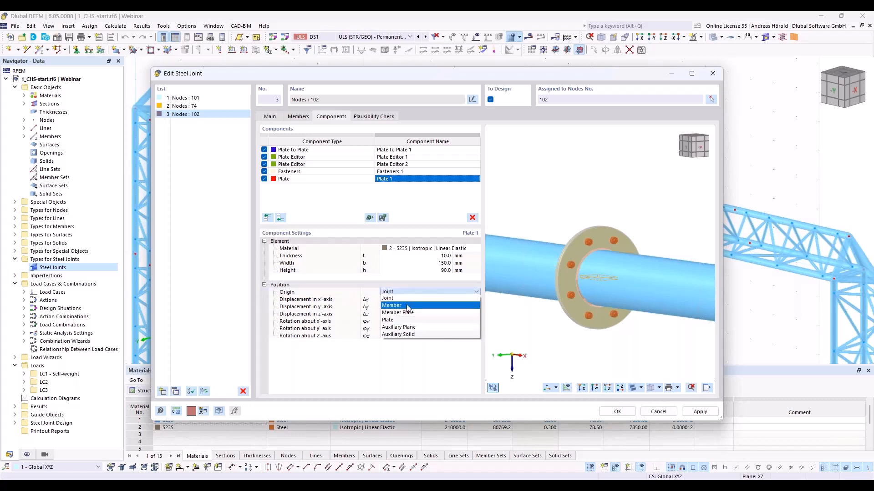
left_click(408, 306)
left_click(466, 295)
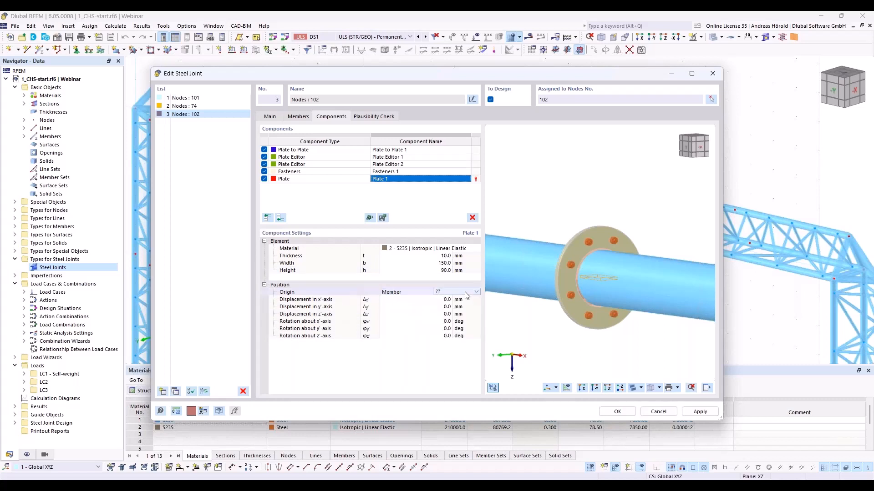
left_click(466, 295)
left_click(450, 299)
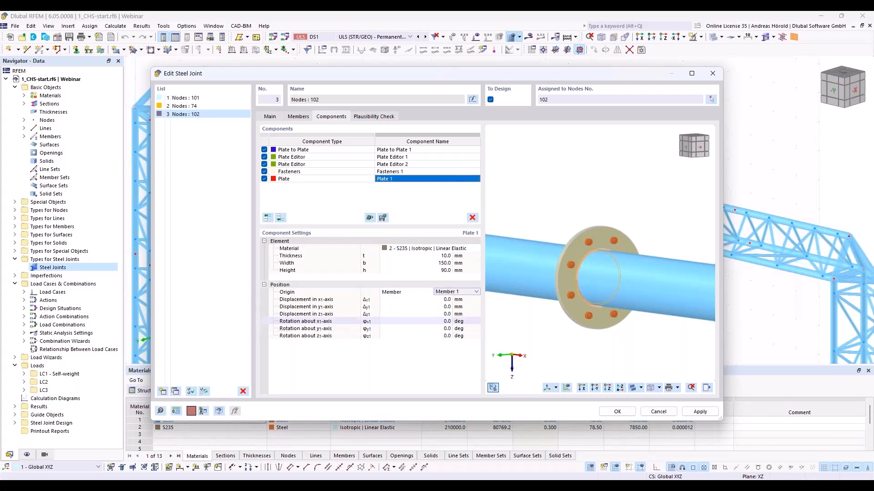
- Rotate the new plate by 90° about its x-axis
left_click(448, 321)
type("90")
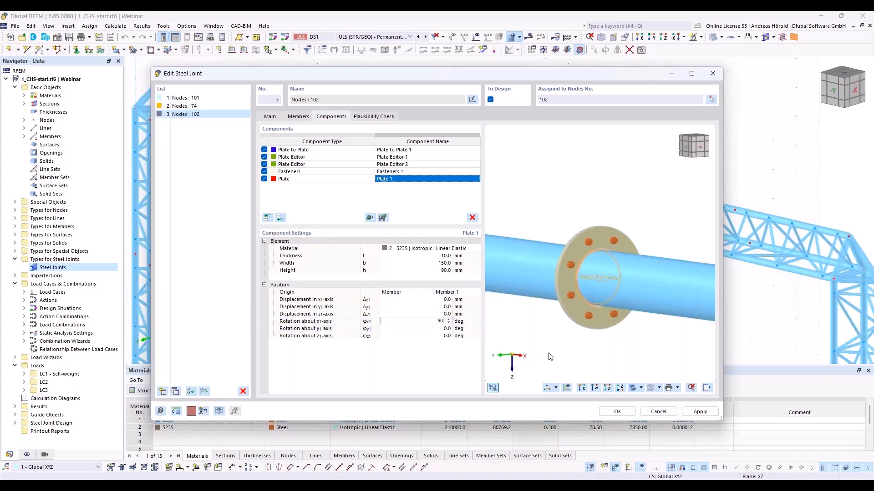
key("Return")
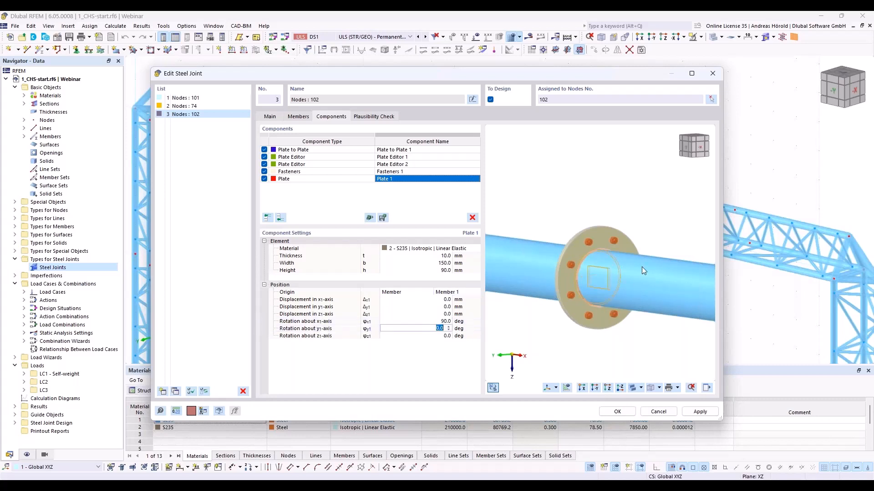
scroll(591, 276, "up", 5)
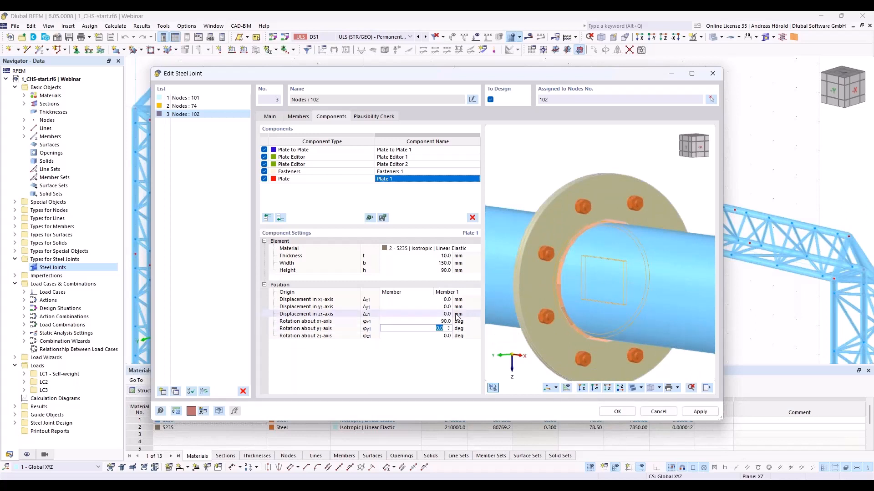
- Displace the new plate by 85 mm along the x-axis and -160 mm along the z-axis of Member 1
left_click(428, 299)
type("85")
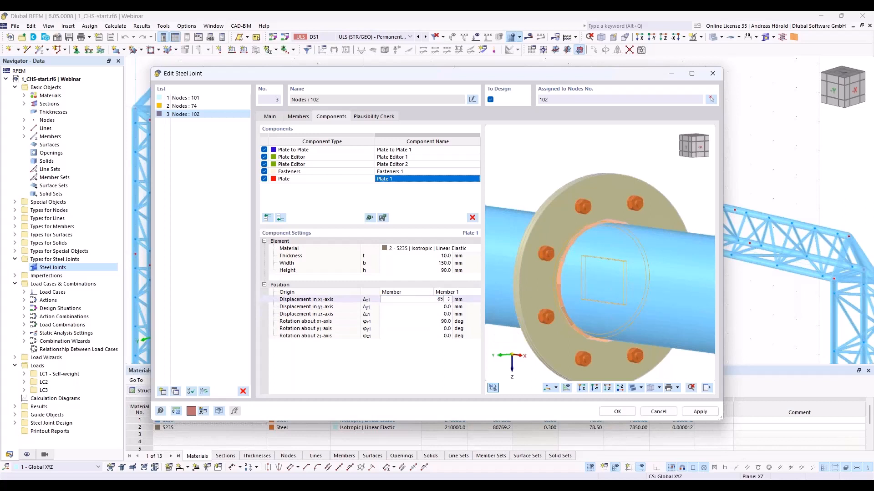
key("Tab")
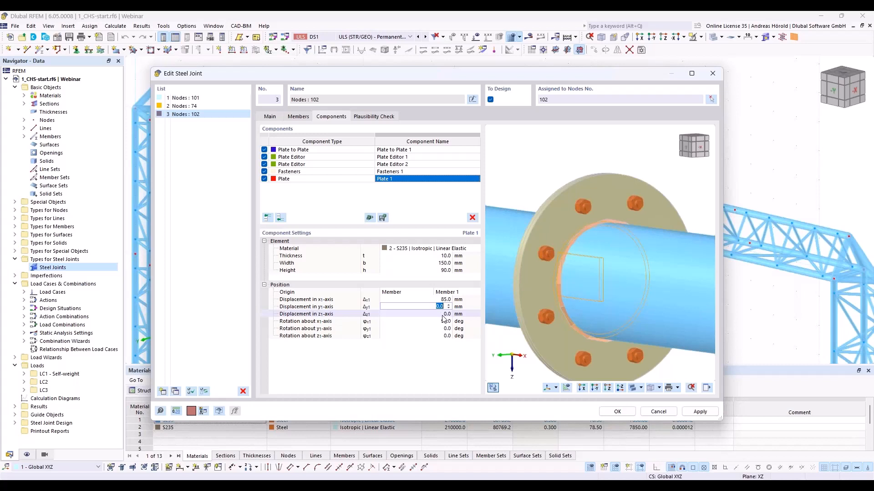
key("Tab")
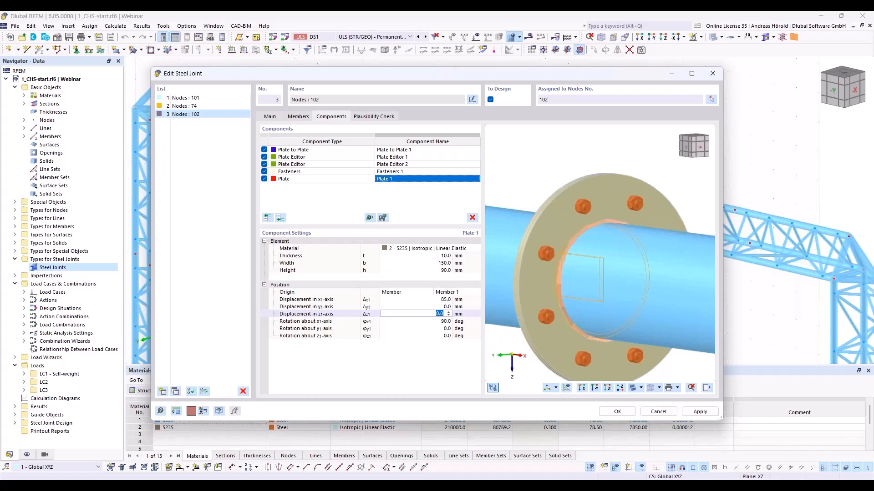
type("160")
key("Tab")
middle_click_drag(515, 337, 628, 326)
scroll(567, 229, "up", 5)
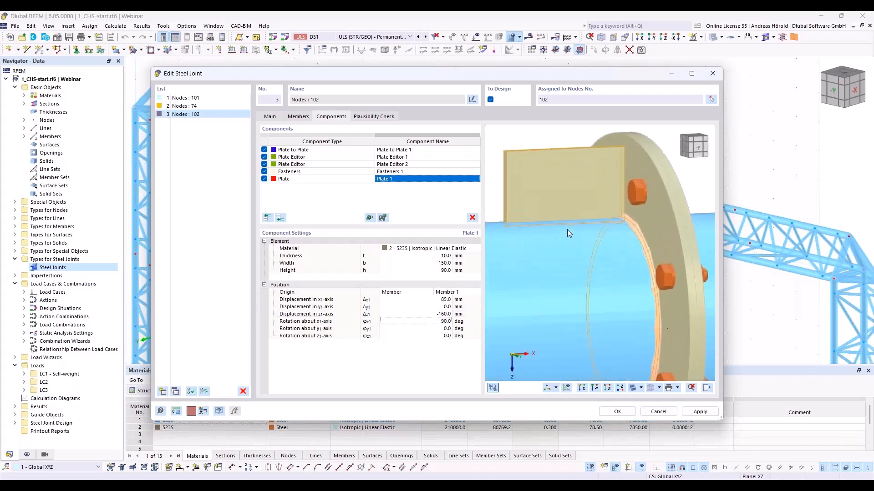
scroll(567, 230, "down", 5)
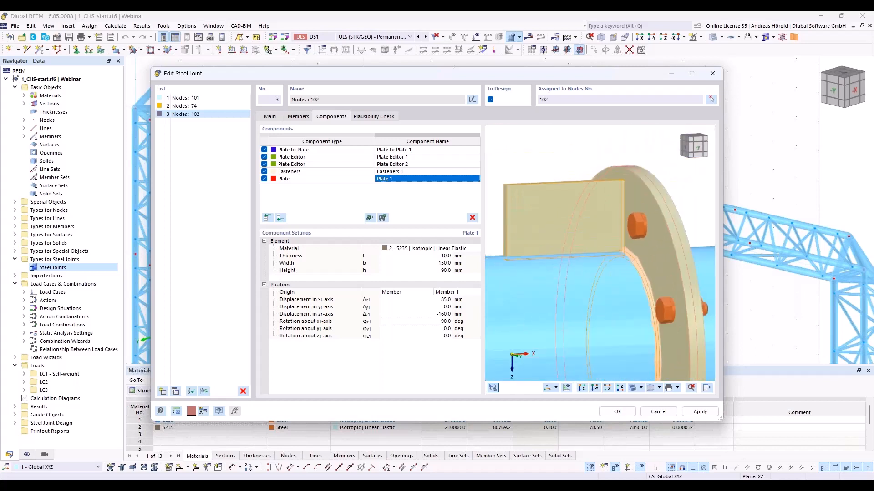
scroll(574, 200, "down", 2)
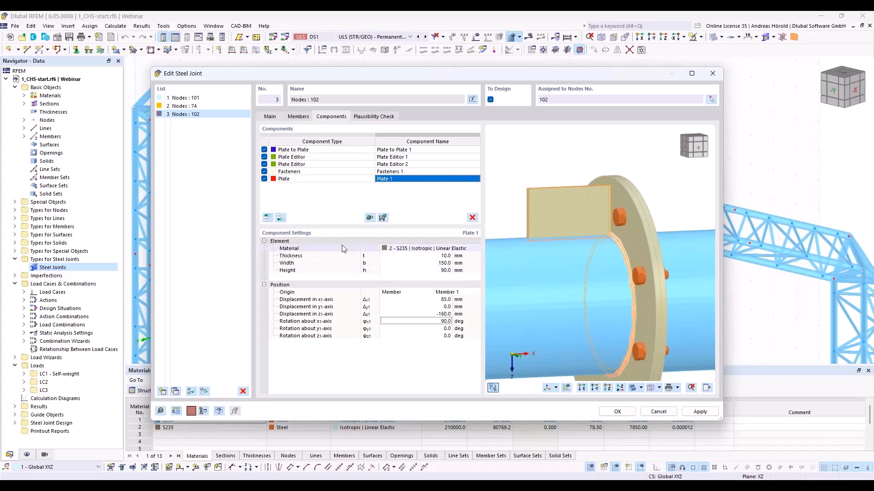
- Add a Plate Cut component at the list's end that cuts Plate 1 by the end plate Plate to Plate 1 | Plate 1
left_click(280, 218)
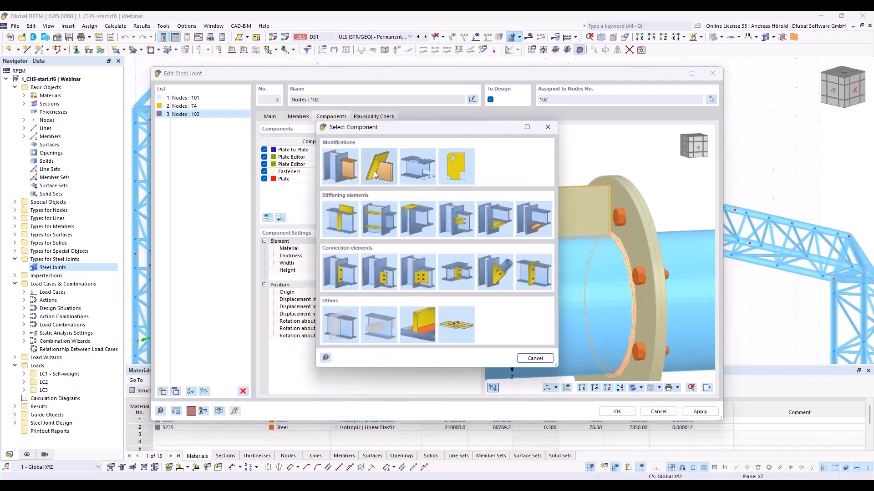
left_click(376, 169)
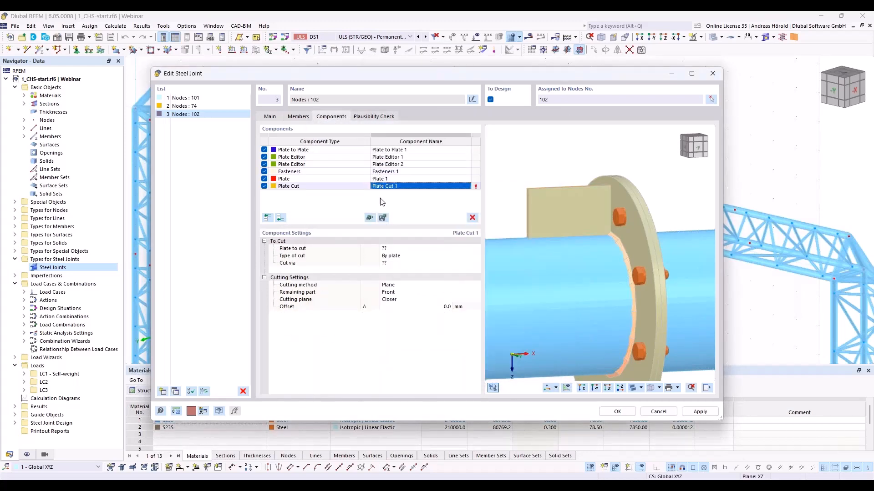
left_click(409, 249)
left_click(411, 248)
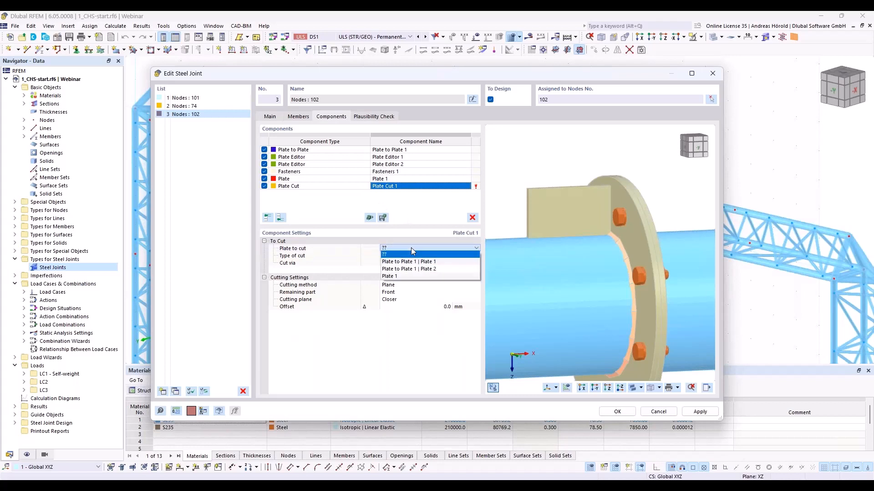
left_click(405, 279)
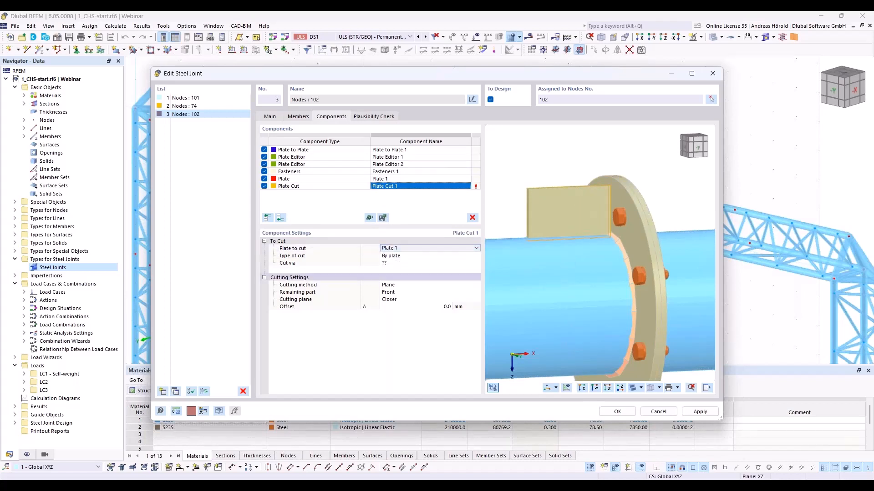
left_click(408, 264)
left_click(408, 265)
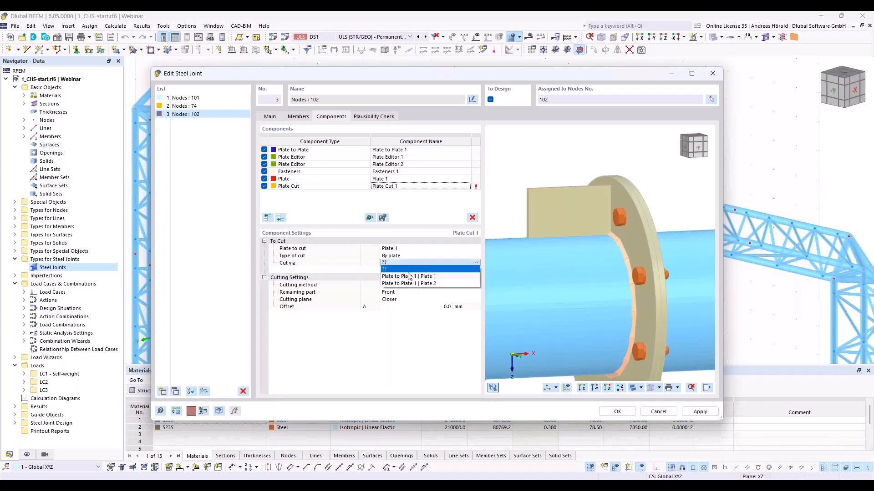
left_click(408, 276)
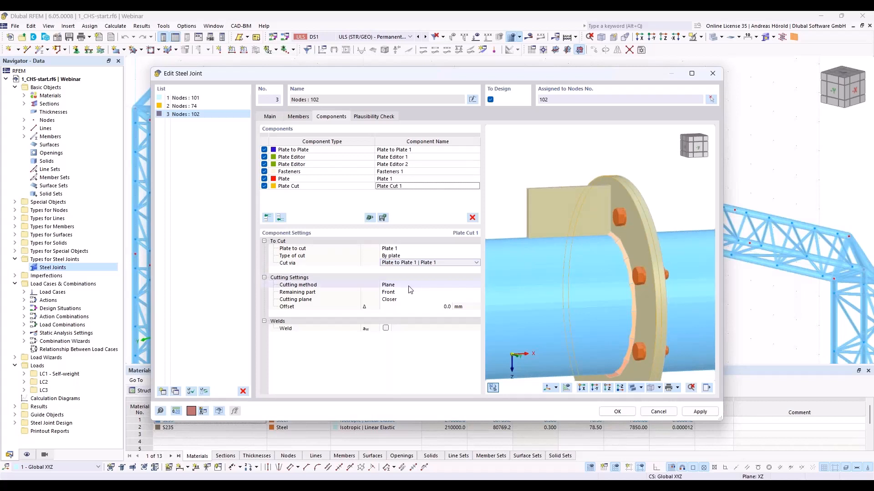
- Enable the weld between the stiffening plate and the end plate with a thickness of 4 mm
left_click(387, 329)
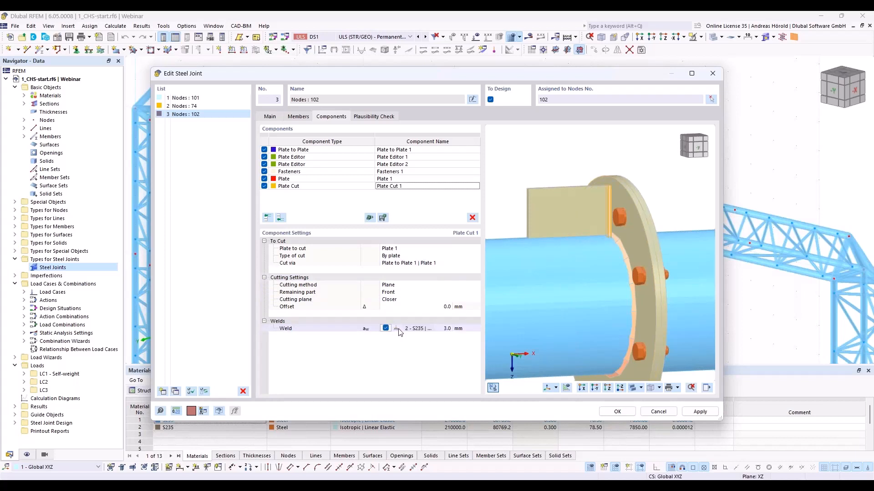
left_click(450, 329)
type("4")
key("Tab")
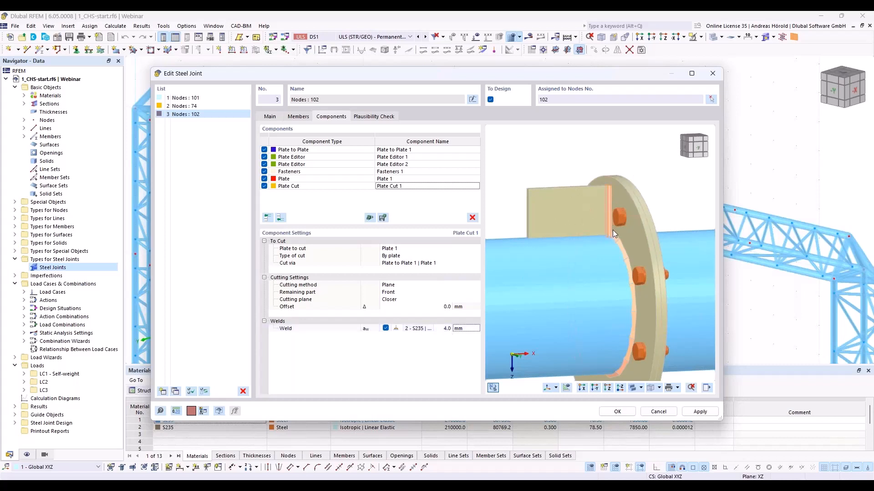
scroll(608, 204, "up", 5)
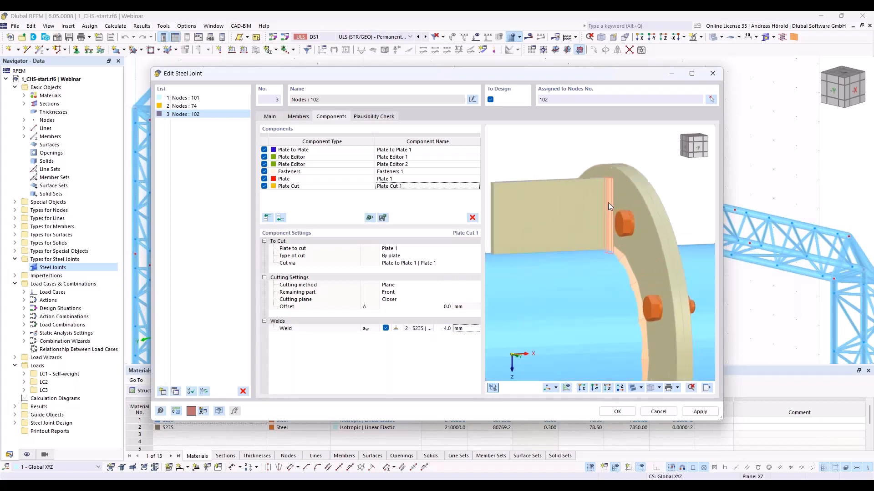
middle_click_drag(603, 194, 626, 203, "ctrl")
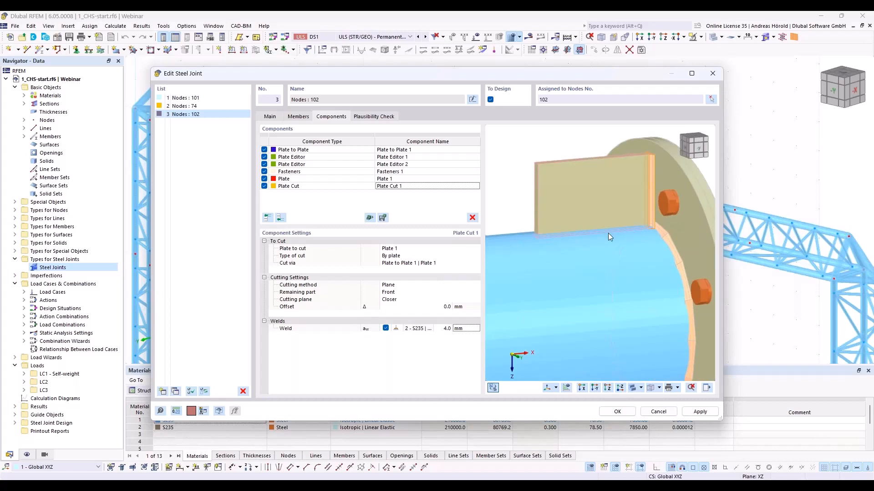
- Add a second Plate Cut component at the list's end with Plate 1 as the plate to cut
left_click(280, 218)
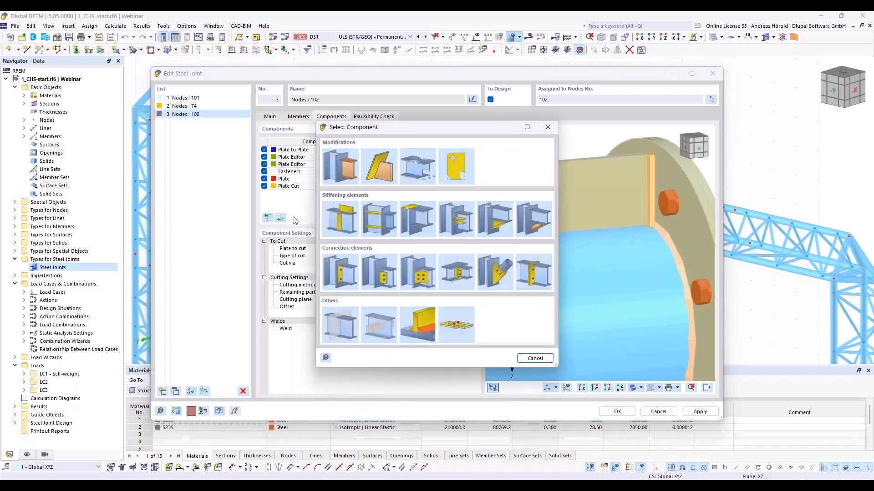
left_click(387, 162)
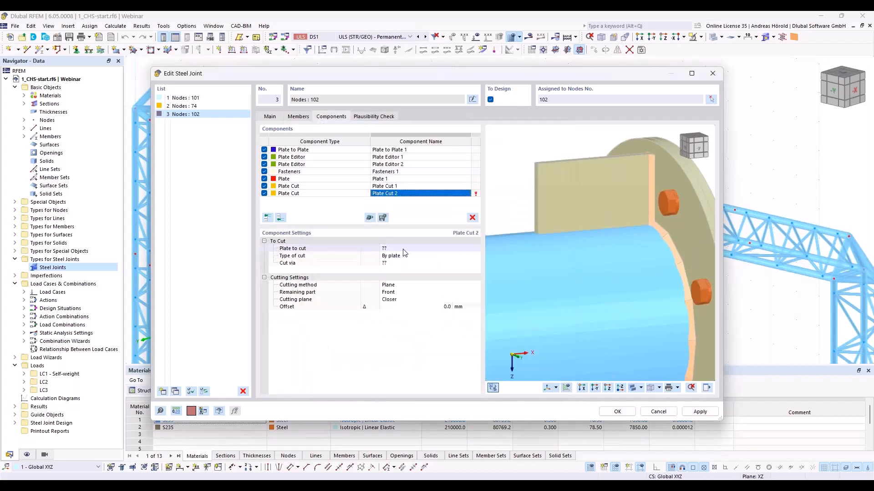
left_click(404, 250)
left_click(406, 249)
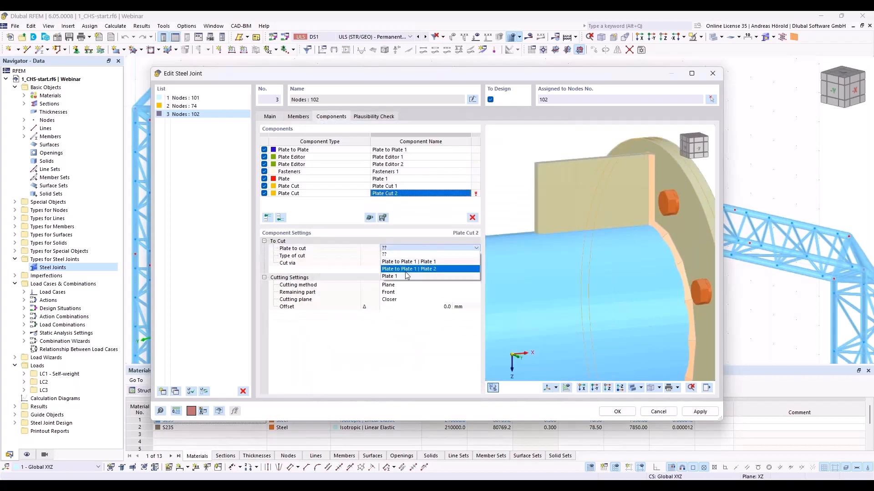
left_click(407, 275)
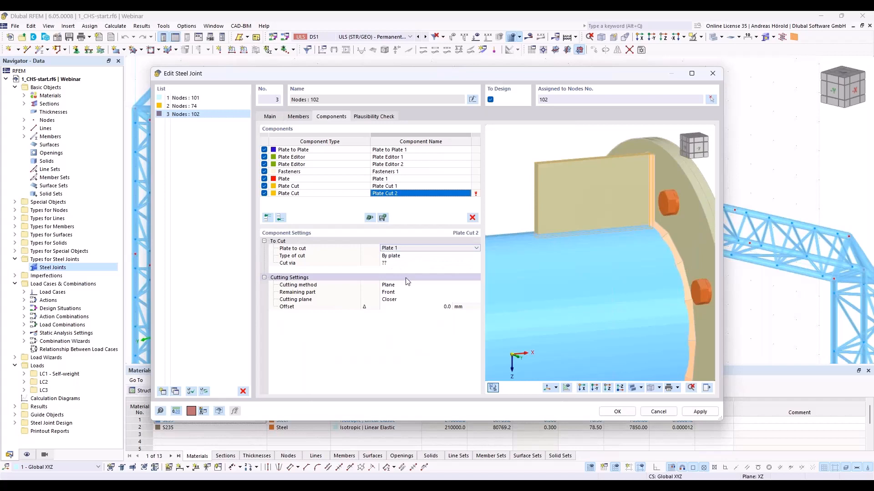
- Set the second plate cut to type By member via Member 1, with Surface as the cutting method
left_click(406, 256)
left_click(412, 256)
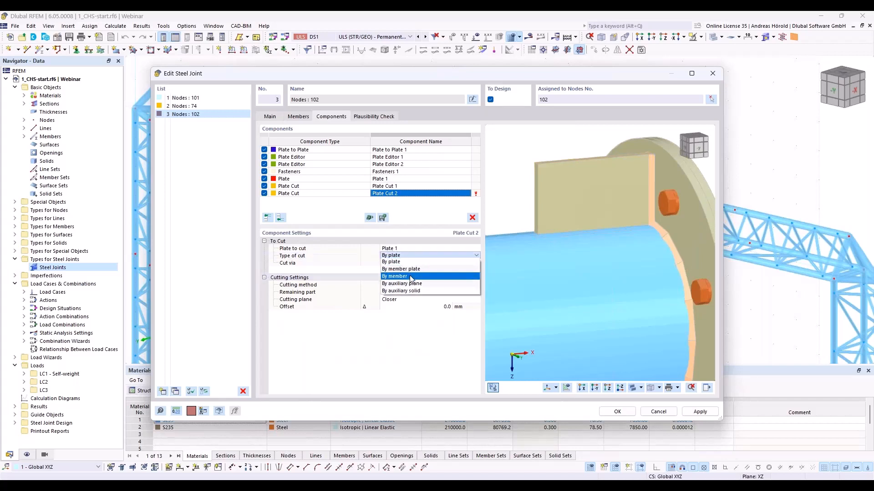
left_click(411, 277)
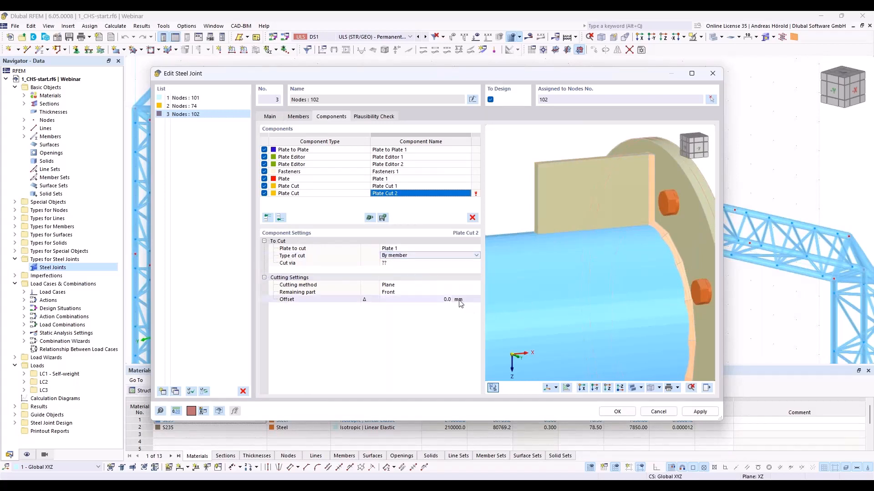
left_click(410, 265)
left_click(414, 263)
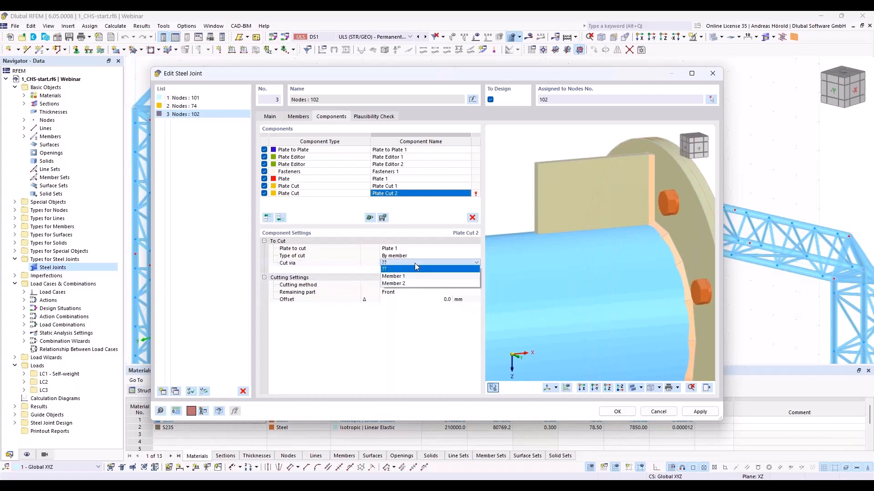
left_click(413, 275)
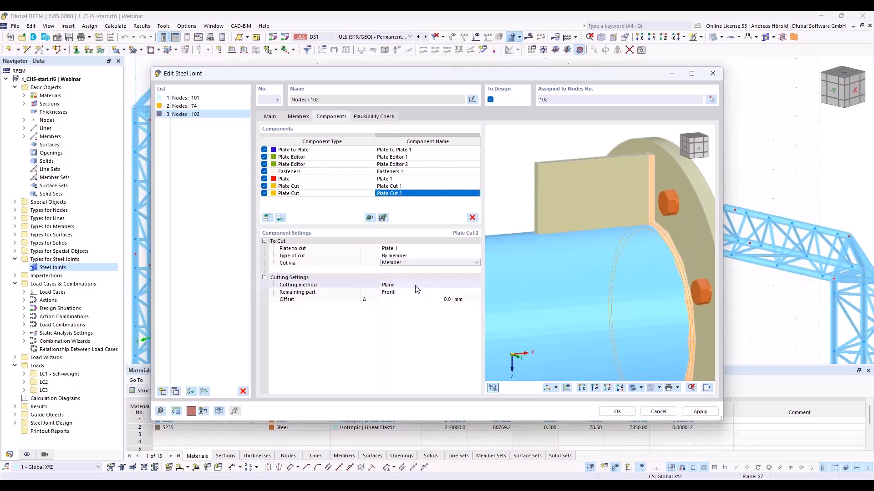
left_click(417, 285)
left_click(417, 284)
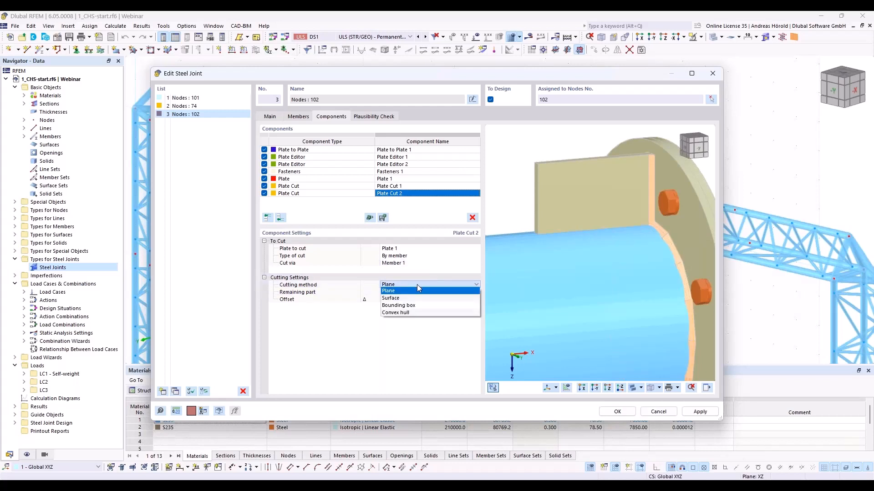
left_click(416, 299)
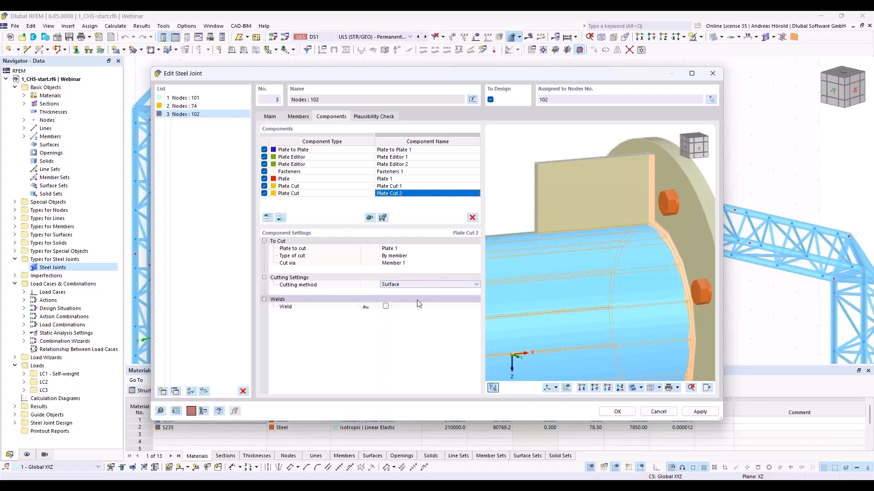
- Enable the weld between the stiffening plate and Member 1 with a thickness of 4 mm
left_click(387, 307)
left_click(386, 307)
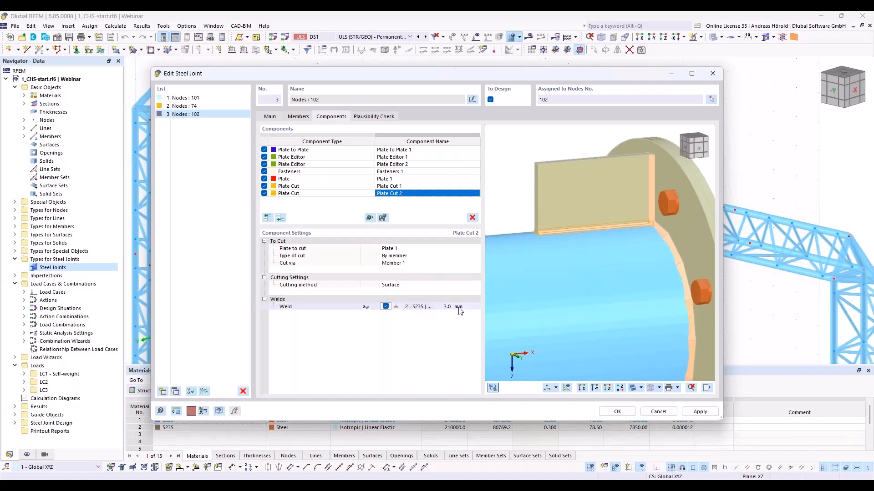
left_click(445, 307)
type("4")
key("Return")
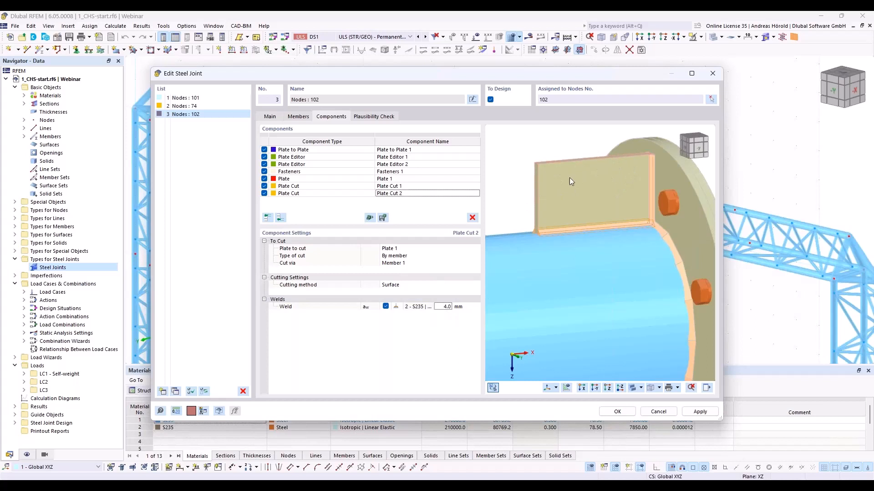
scroll(563, 187, "up", 3)
scroll(624, 161, "down", 2)
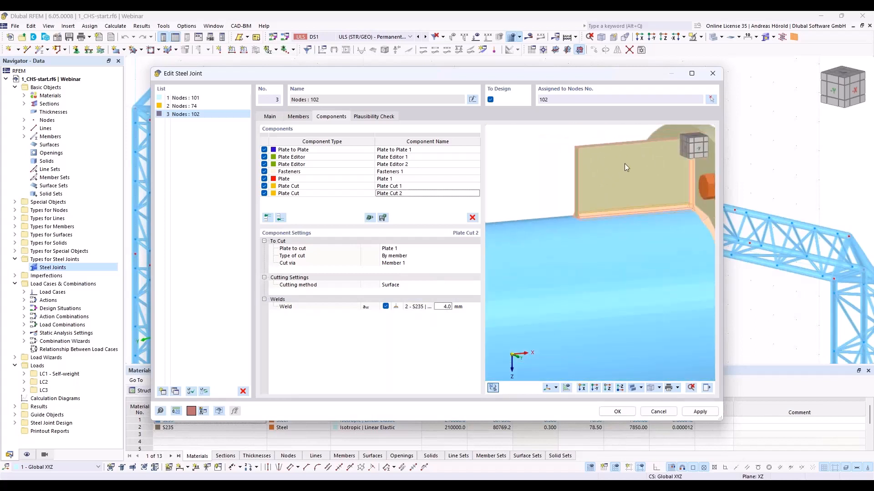
scroll(662, 151, "down", 2)
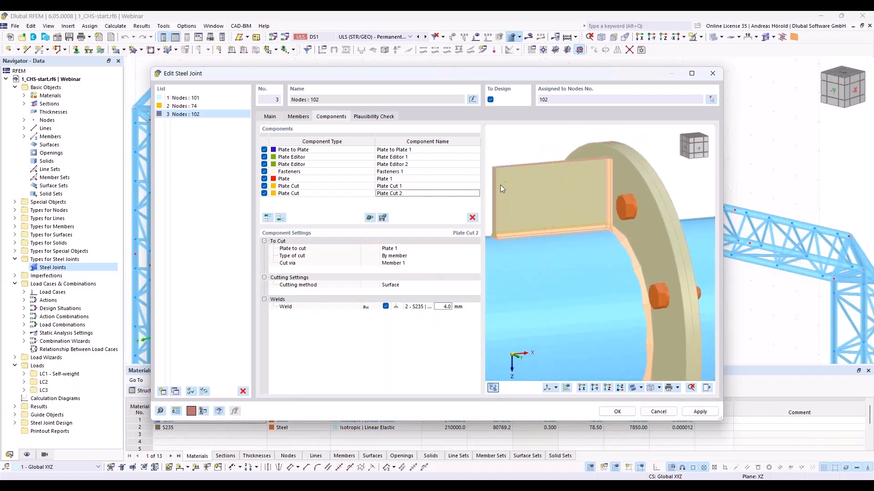
middle_click_drag(518, 147, 629, 155)
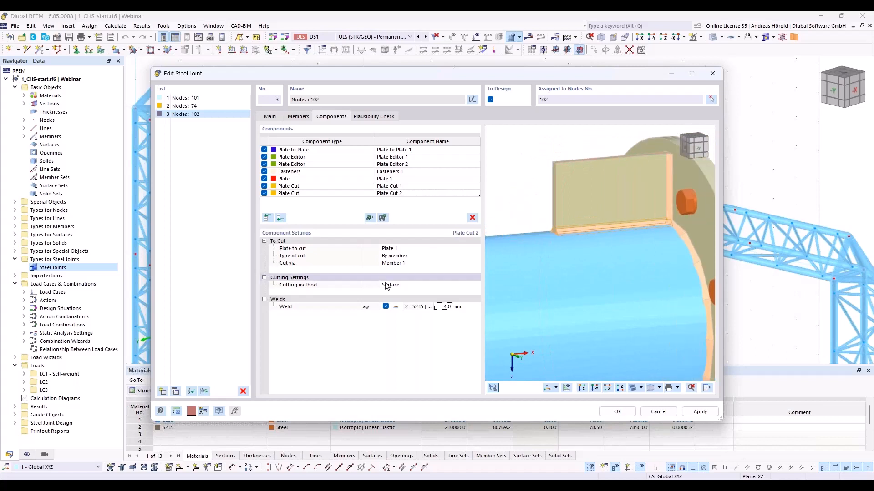
left_click(281, 218)
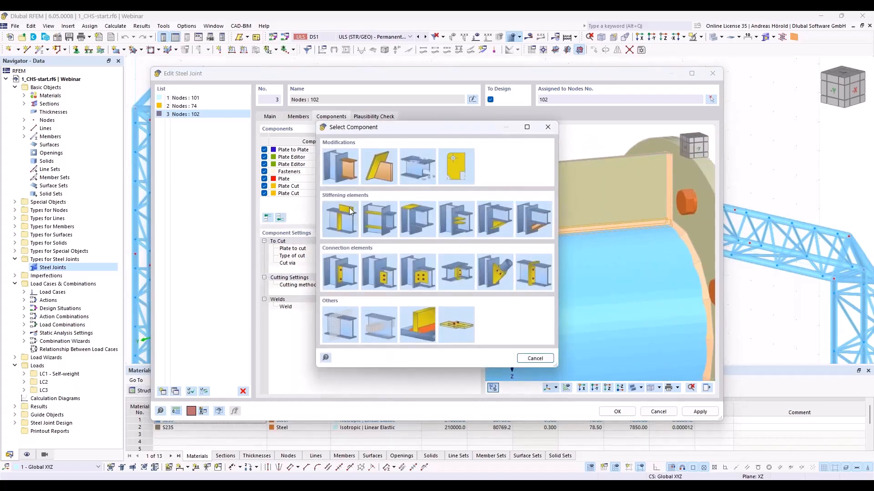
left_click(378, 166)
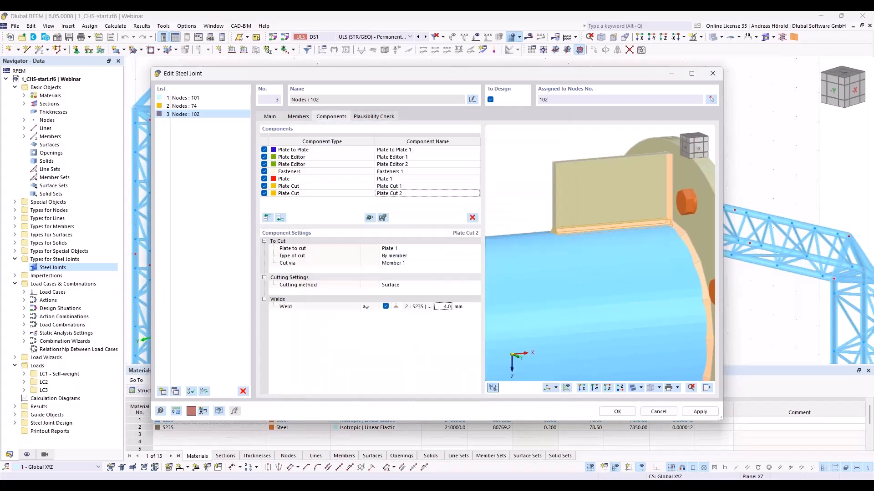
left_click(412, 250)
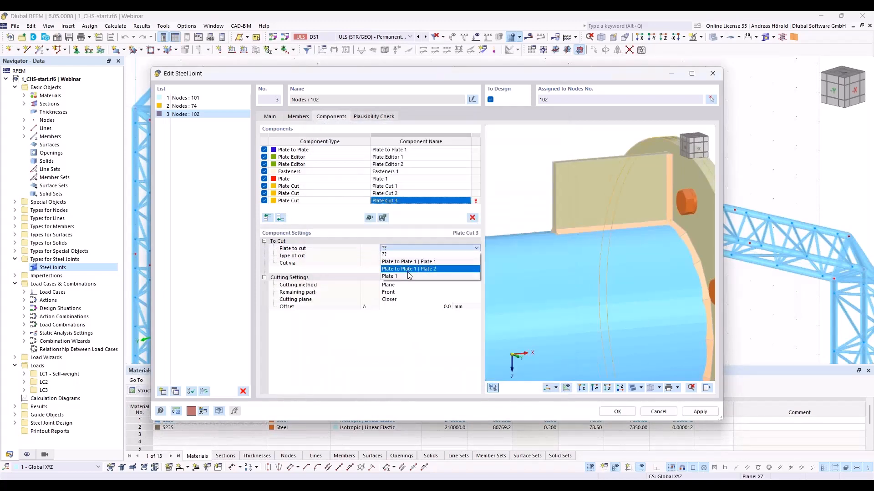
left_click(408, 273)
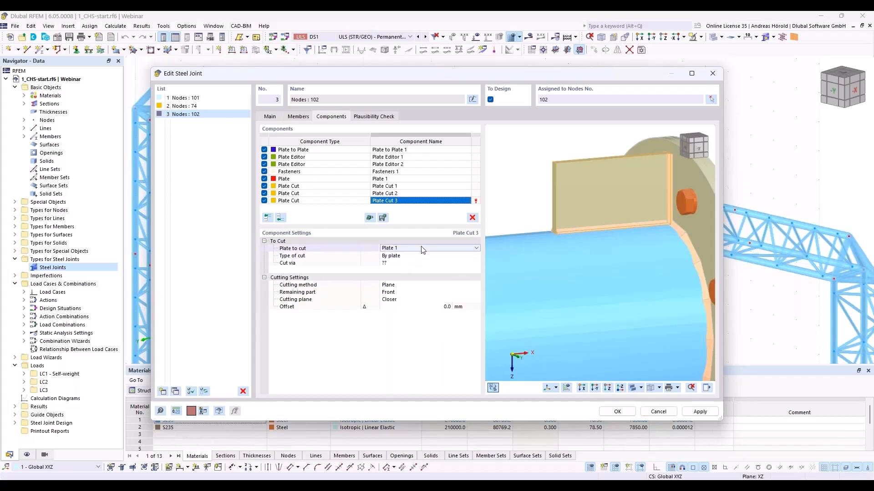
left_click(471, 219)
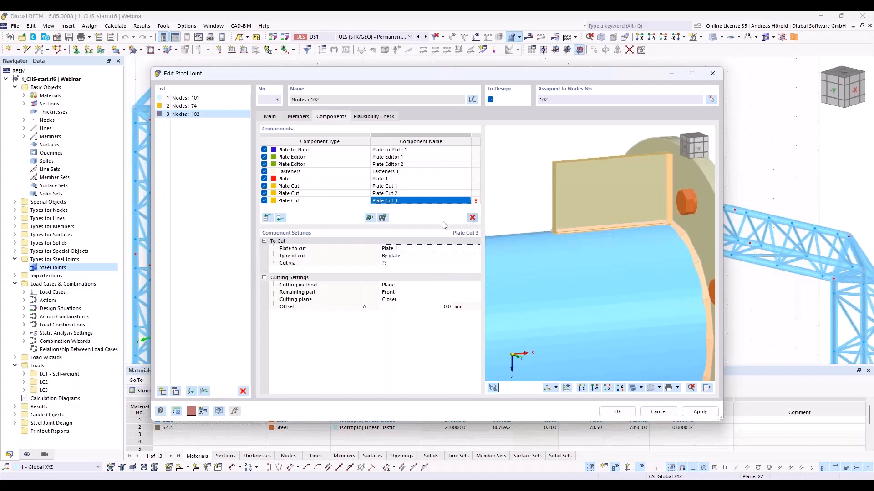
- Add a Plate Editor component at the end of the component list with Plate 1 as the plate to modify
left_click(280, 218)
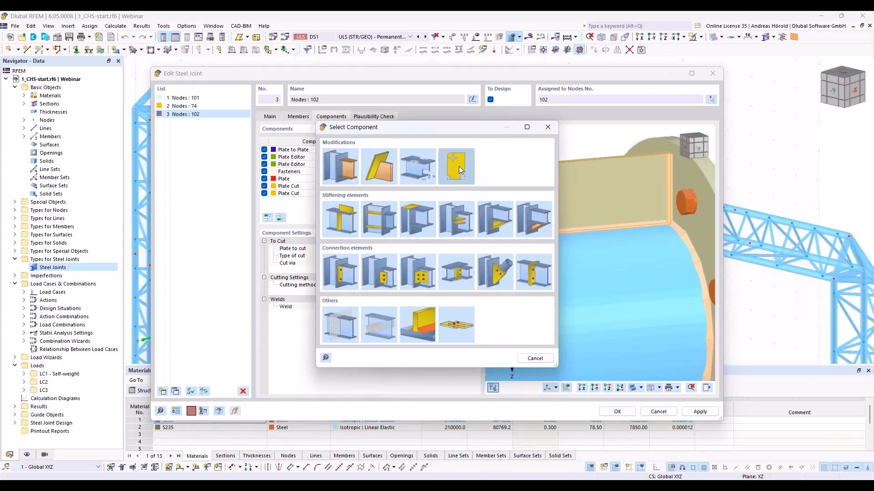
left_click(459, 165)
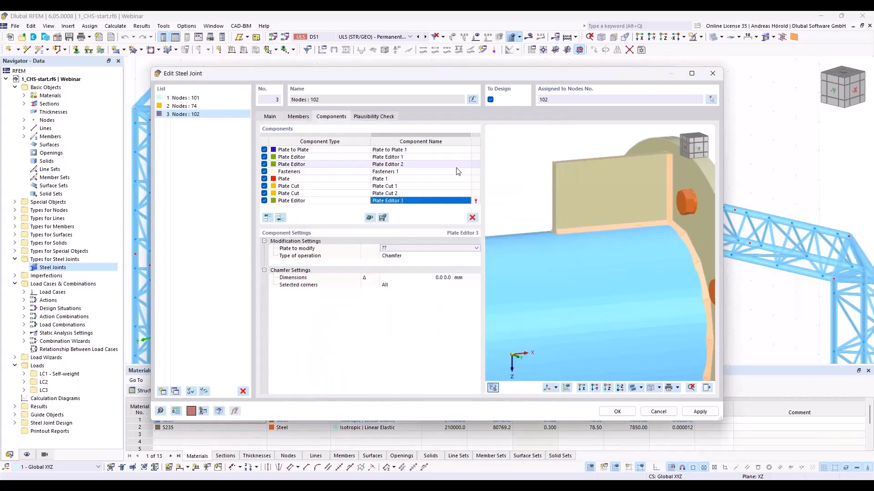
left_click(396, 249)
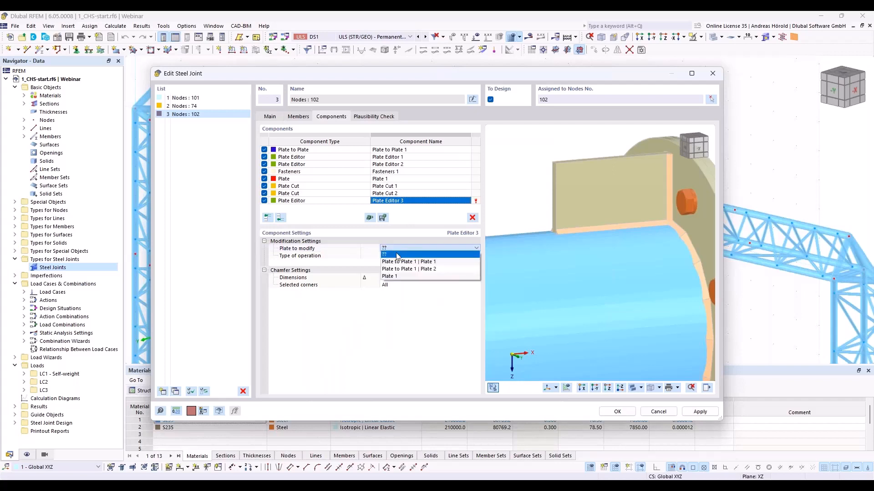
left_click(402, 277)
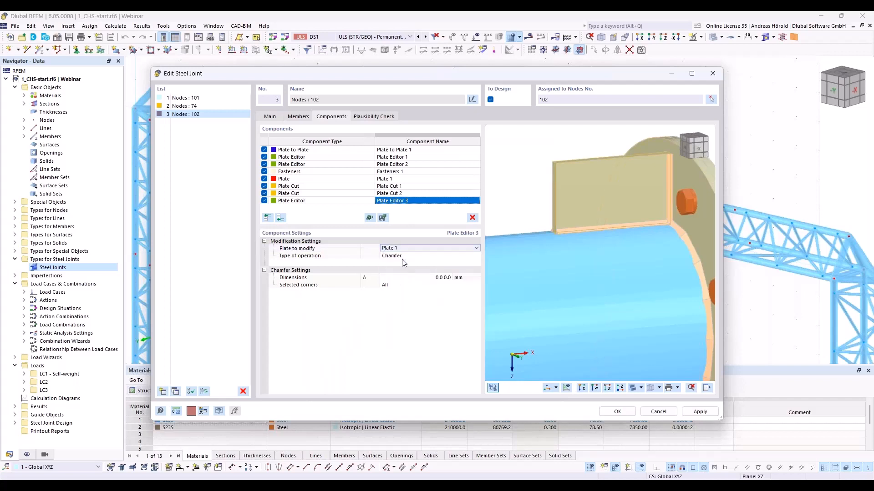
- Chamfer the stiffening plate with dimensions 130 and 70 mm at corner 4 only
left_click(433, 277)
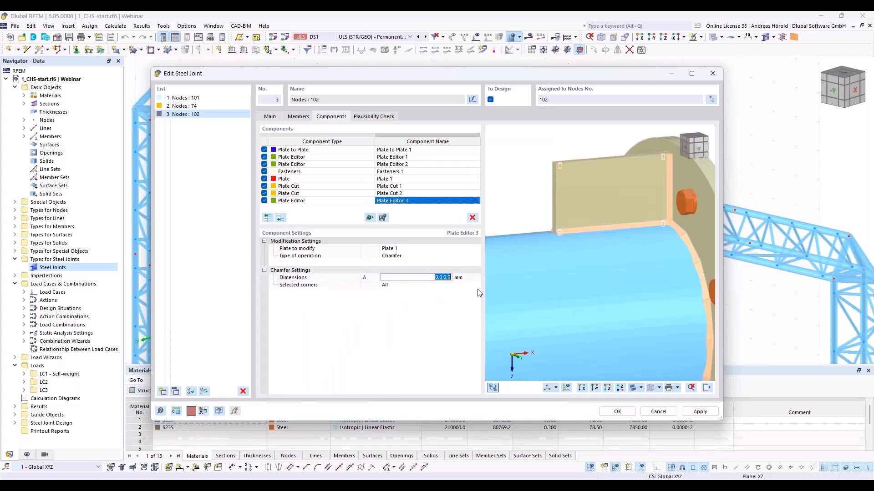
type("130 70")
key("Return")
left_click(416, 285)
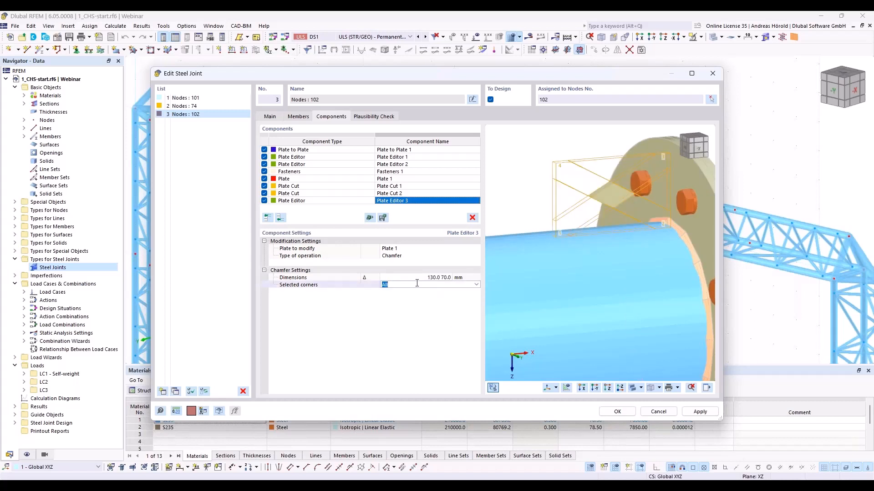
type("4")
key("Return")
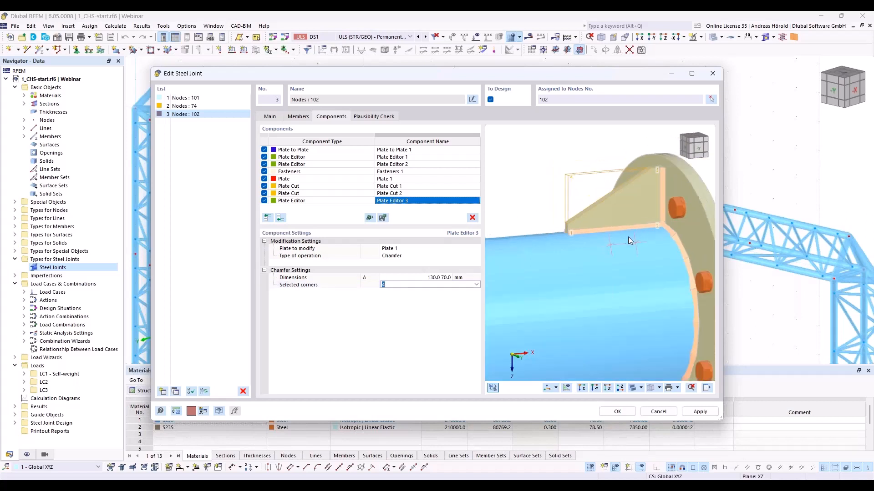
- Copy Plate 1, Plate Cut 1, Plate Cut 2 and Plate Editor 3 together to the end of the component list
scroll(628, 241, "down", 3)
middle_click_drag(628, 239, 649, 241, "ctrl")
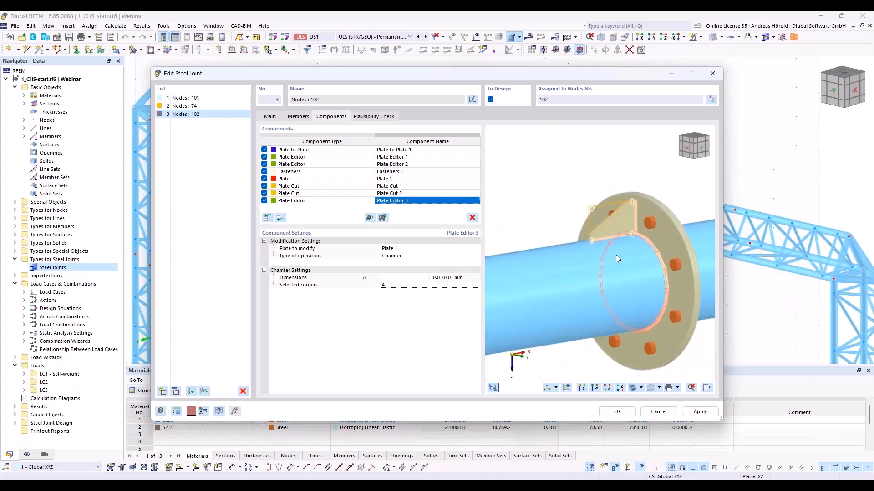
left_click(317, 179)
left_click_drag(317, 184, 322, 204)
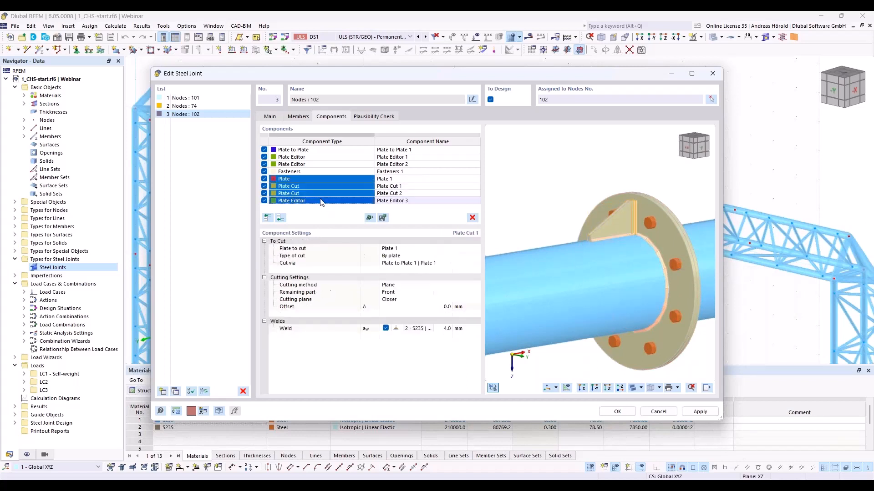
right_click(337, 181)
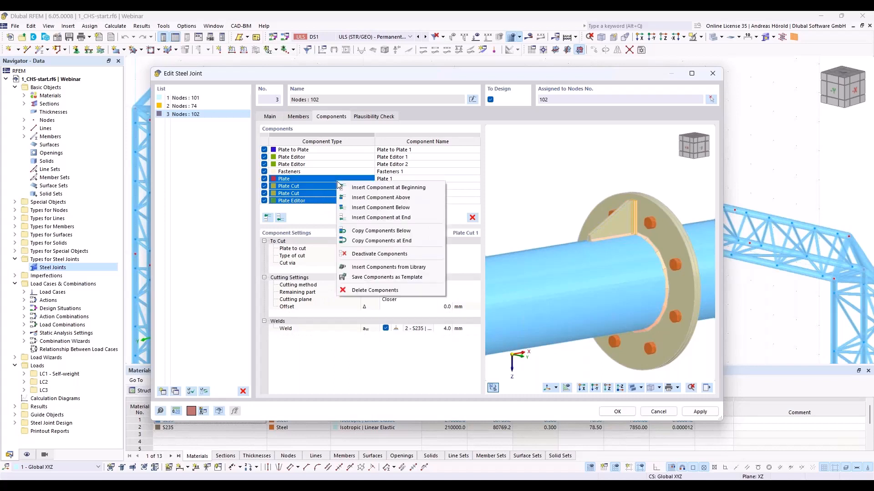
left_click(385, 241)
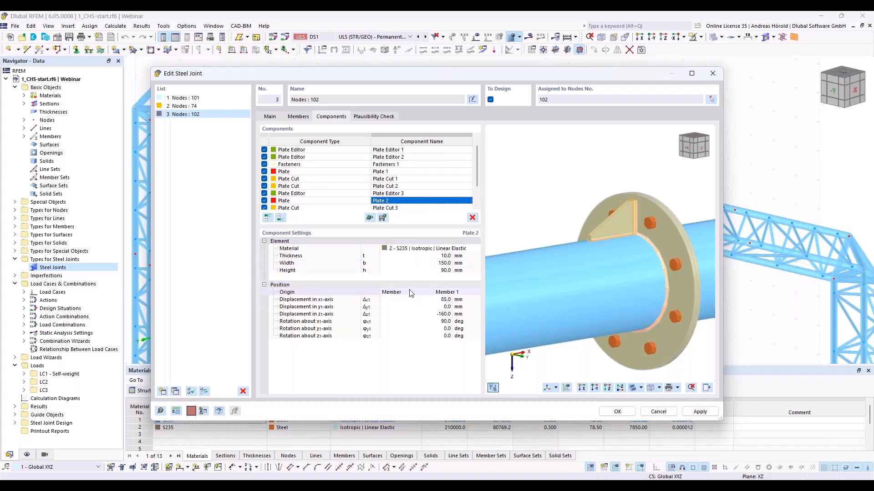
- Set Plate 2's displacement in the z1-axis to 160 mm and its rotation about the x1-axis to 270 deg
left_click(442, 314)
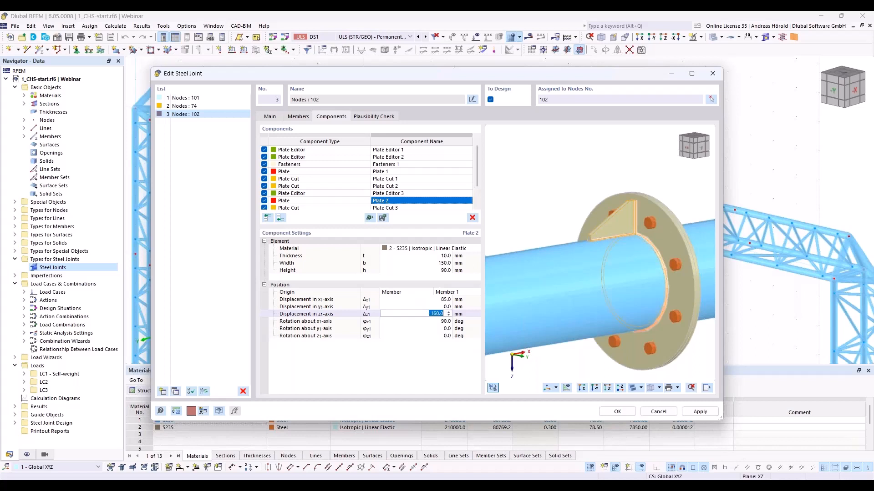
type("1")
key("Tab")
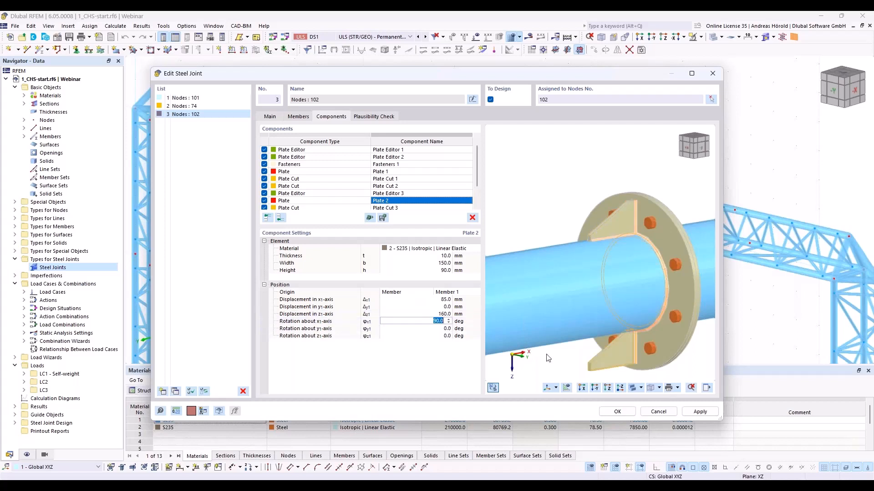
type("270")
key("Tab")
scroll(616, 346, "up", 10)
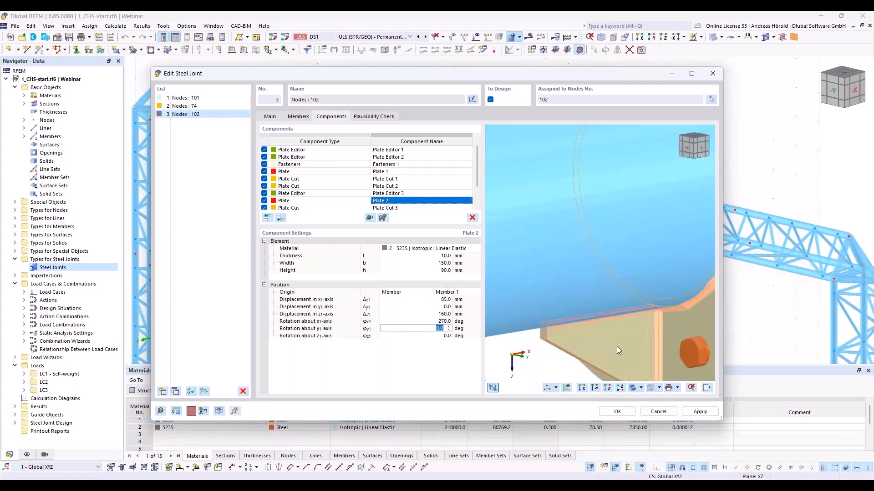
scroll(558, 264, "down", 2)
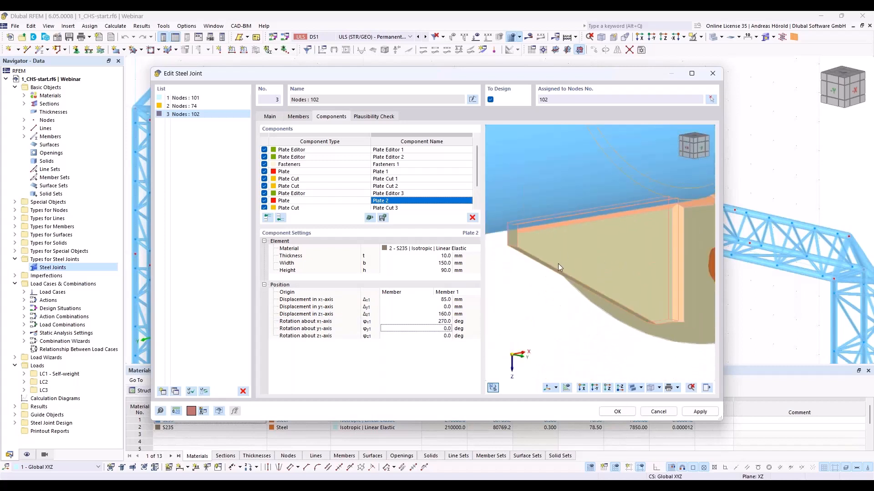
scroll(612, 261, "down", 3)
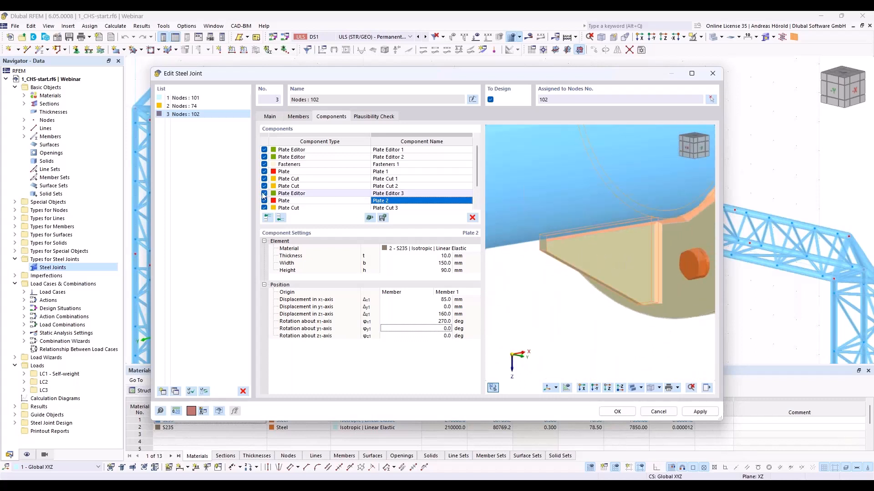
- Copy Plate 2, Plate Cut 3, Plate Cut 4 and Plate Editor 4 together to the end of the component list
left_click(289, 200)
scroll(296, 206, "down", 1)
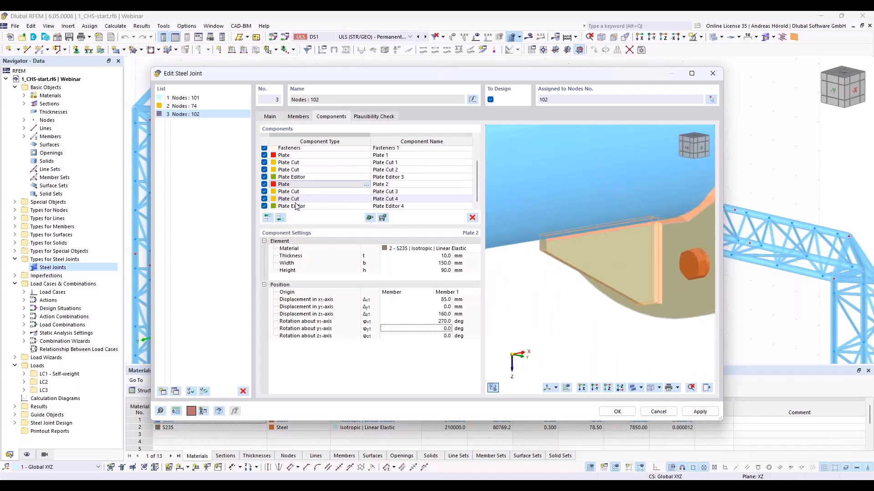
left_click(296, 207, "shift")
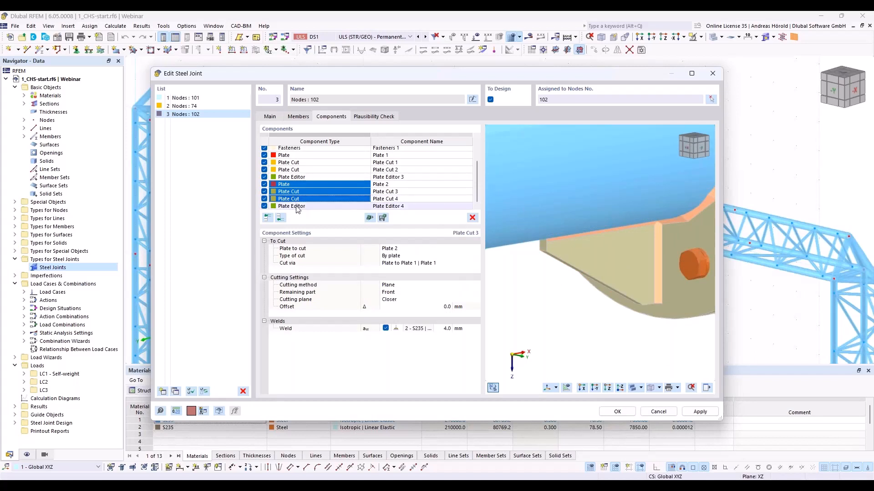
right_click(310, 194)
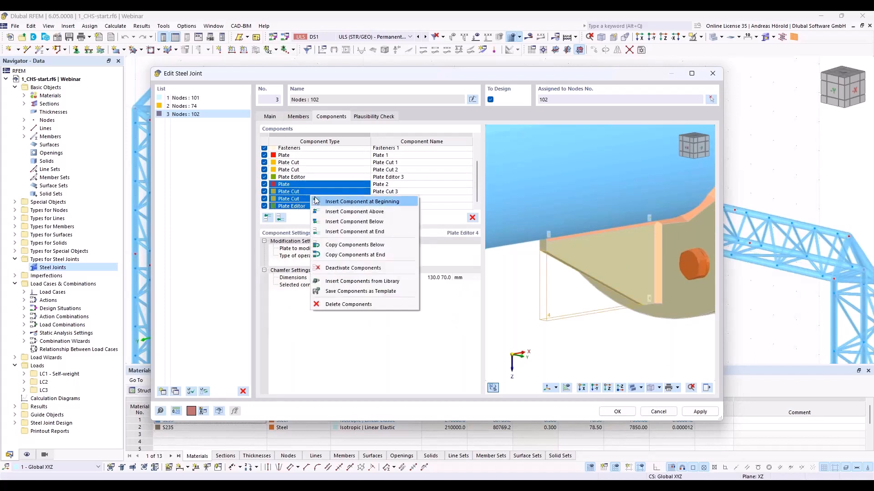
left_click(367, 255)
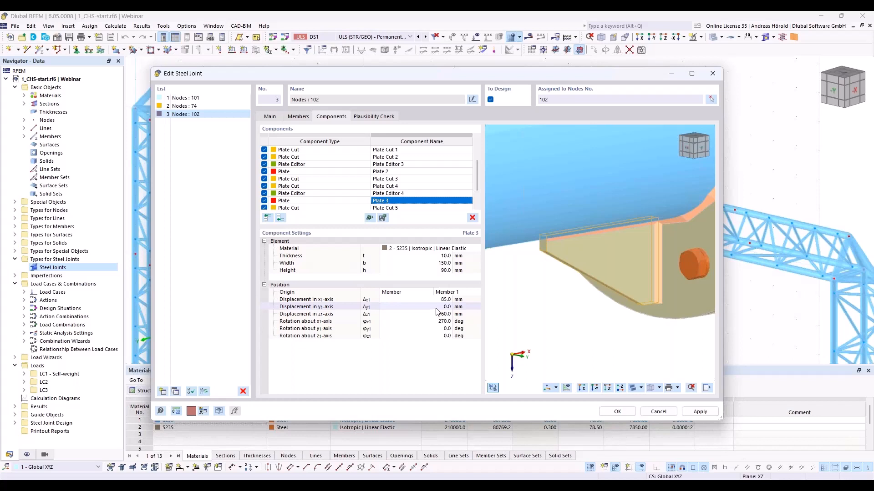
- Position Plate 3 with a y1 displacement of -160 mm, a z1 displacement of 0 and a rotation about x1 of 0 deg
left_click(436, 308)
type("-")
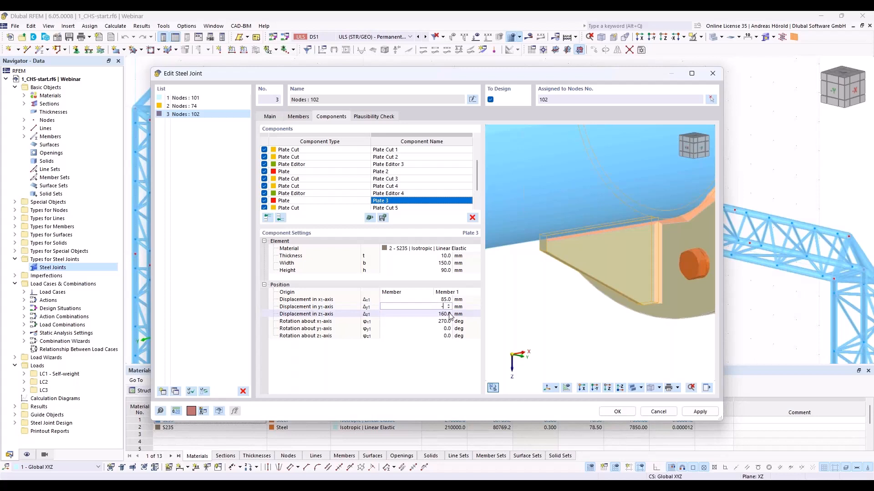
type("160")
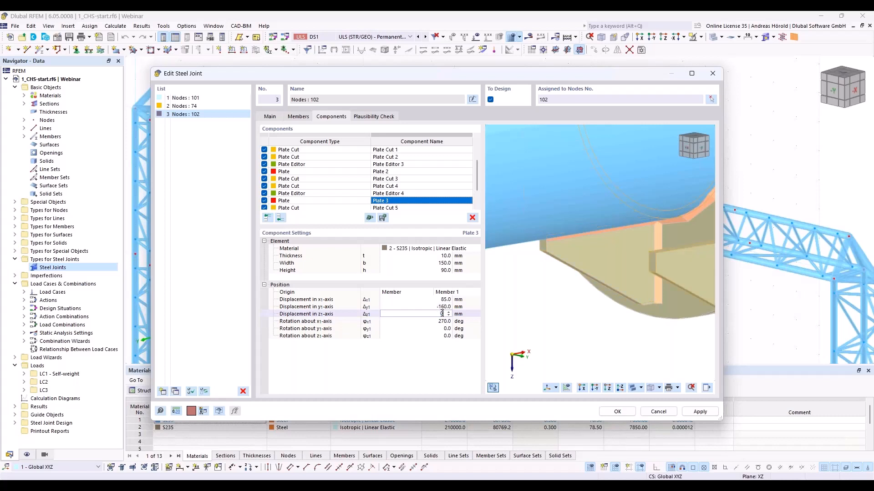
left_click(439, 322)
type("0")
left_click(440, 329)
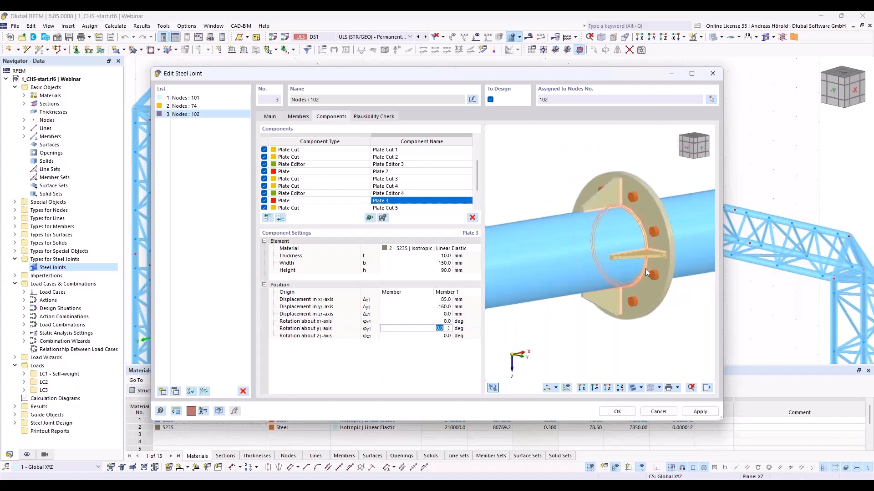
key("Return")
scroll(659, 312, "up", 3)
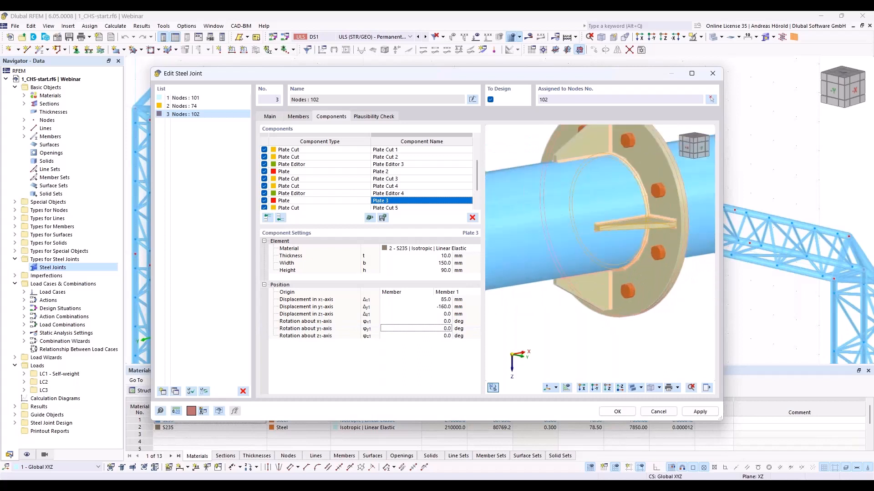
- Copy Plate 3, Plate Cut 5, Plate Cut 6 and Plate Editor 5 together to the end of the component list
middle_click_drag(670, 293, 567, 323, "ctrl")
scroll(335, 187, "down", 1)
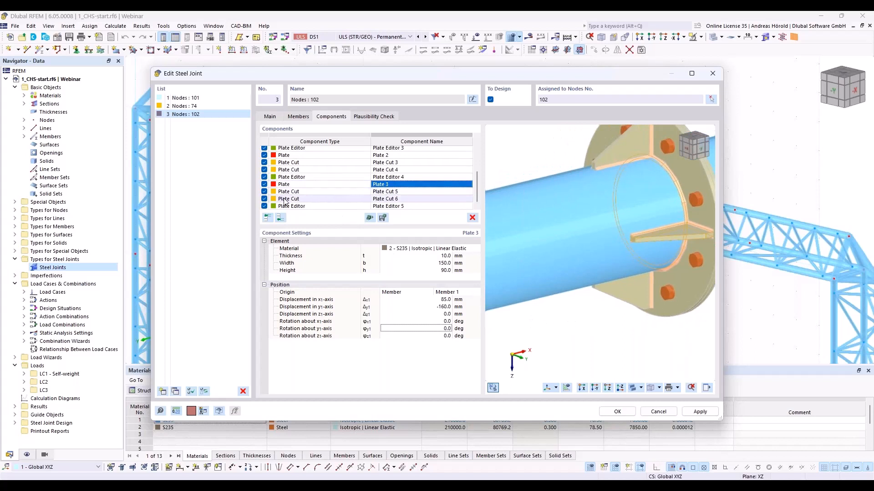
left_click(289, 184)
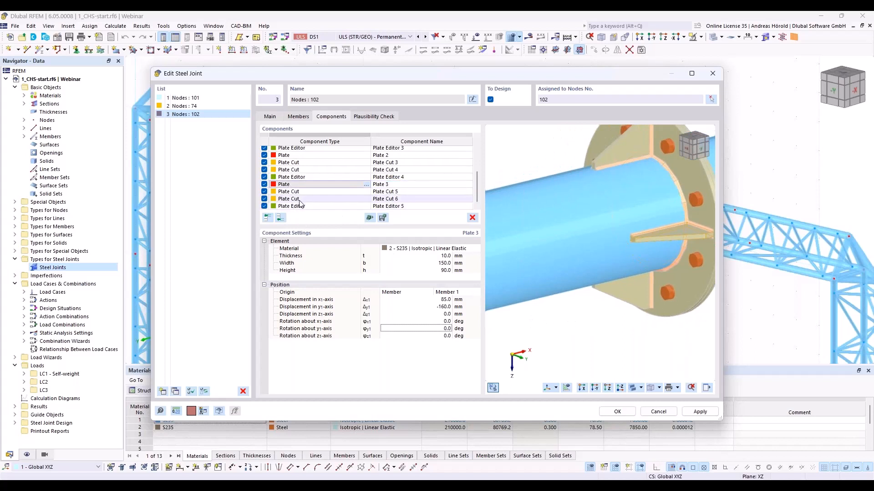
left_click(298, 207, "shift")
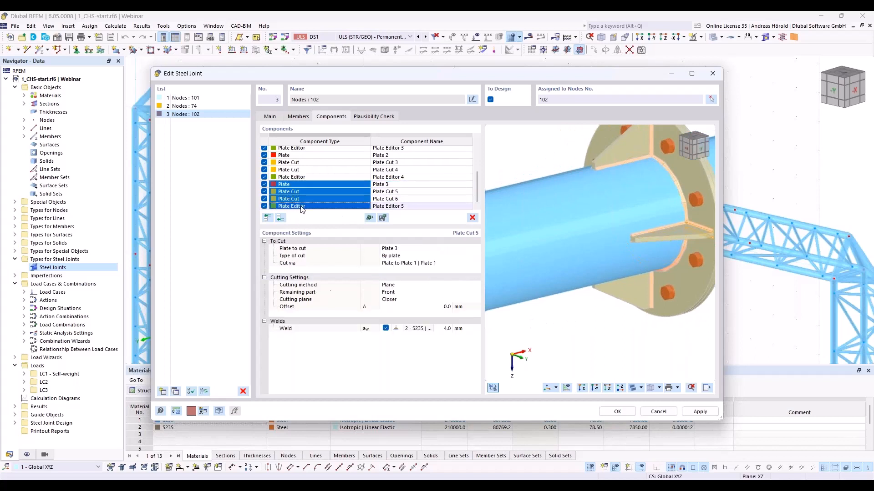
right_click(347, 201)
left_click(394, 262)
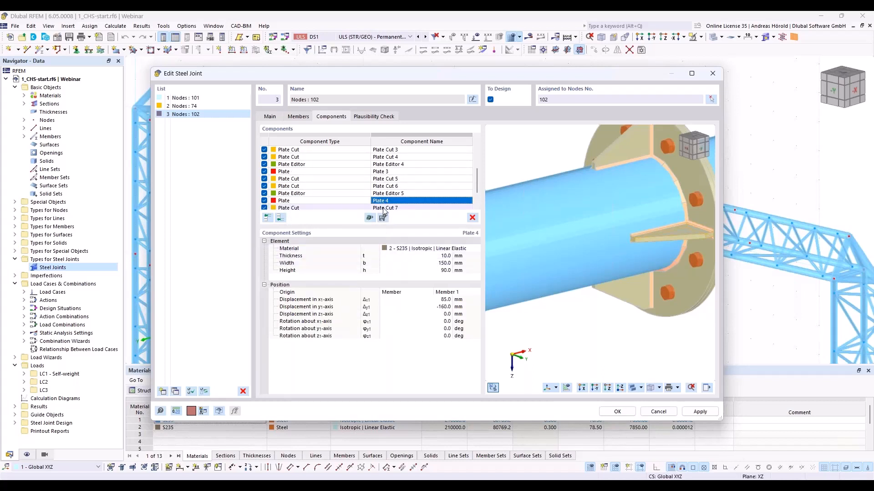
- Set Plate 4's displacement in the y1-axis to 160 mm and its rotation about the x1-axis to 180 deg
double_click(439, 307)
type("160")
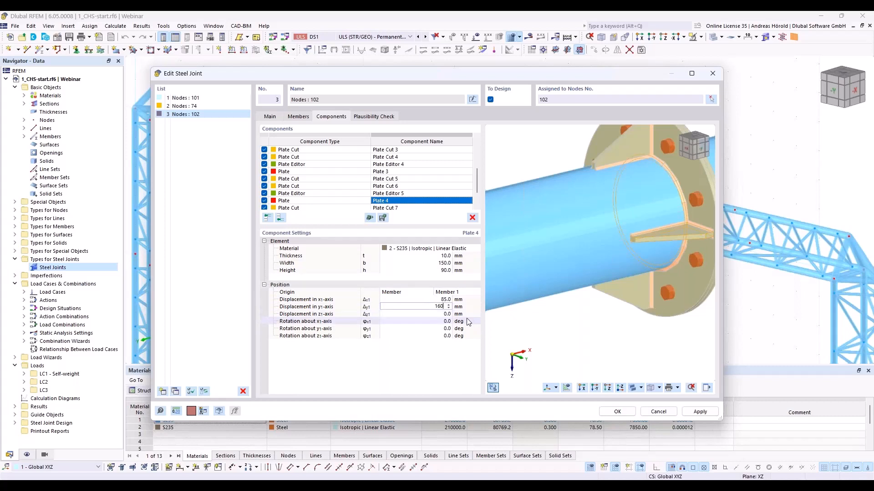
left_click(461, 323)
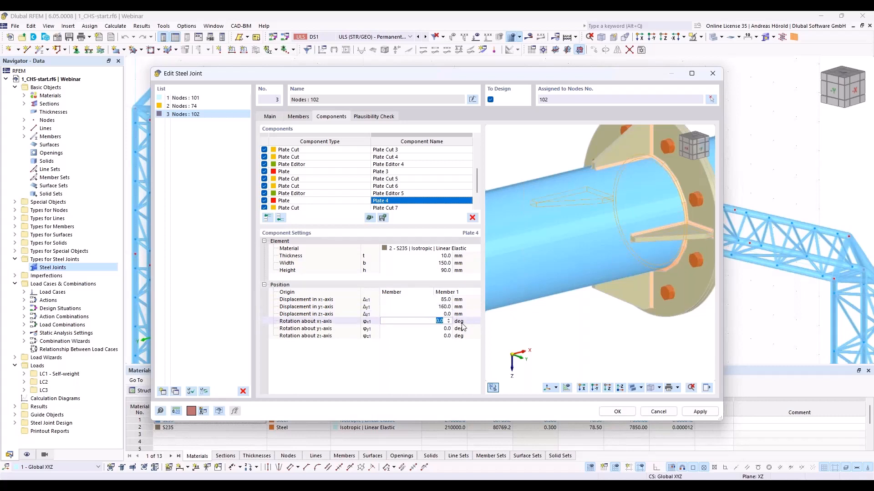
type("180")
key("Tab")
middle_click_drag(506, 314, 536, 314, "ctrl")
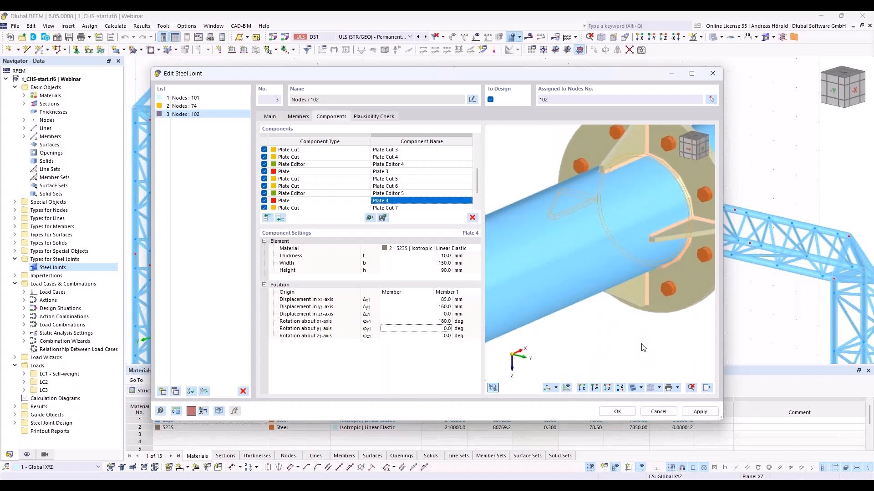
- Copy all stiffener components from Plate 1 through Plate Editor 6 together to the end of the component list
scroll(408, 187, "up", 3)
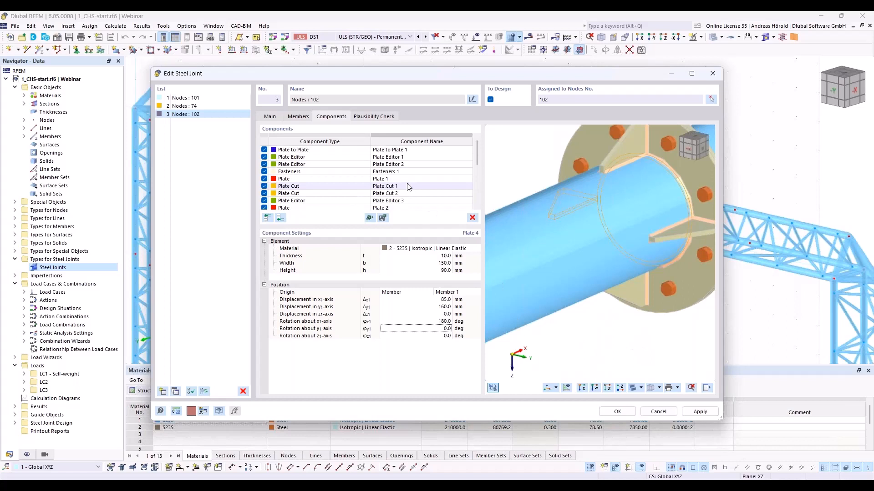
left_click(335, 182)
scroll(336, 193, "down", 4)
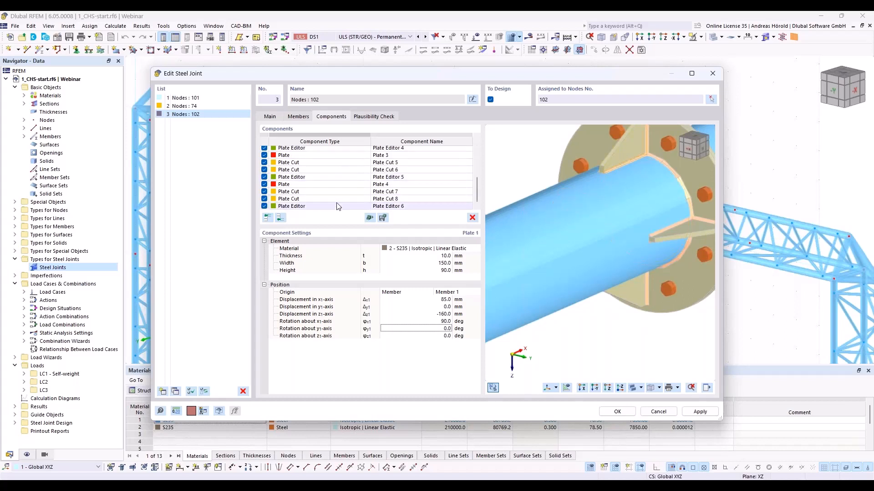
left_click(325, 206, "shift")
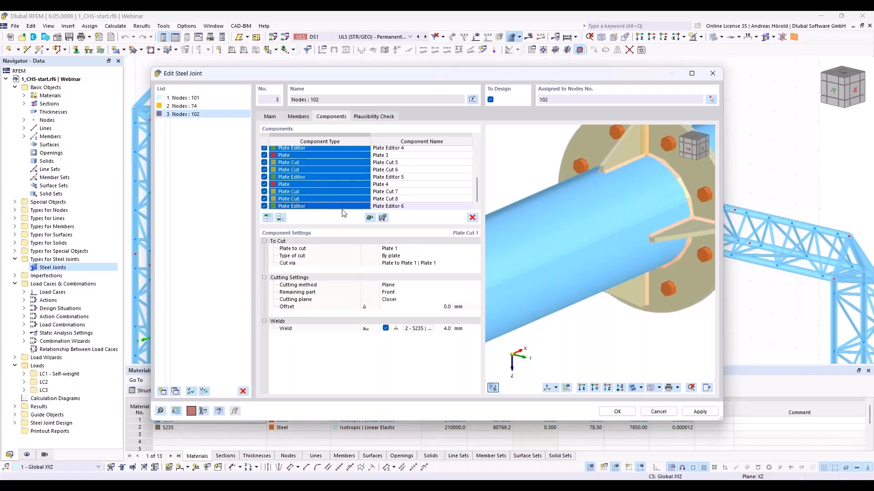
right_click(316, 193)
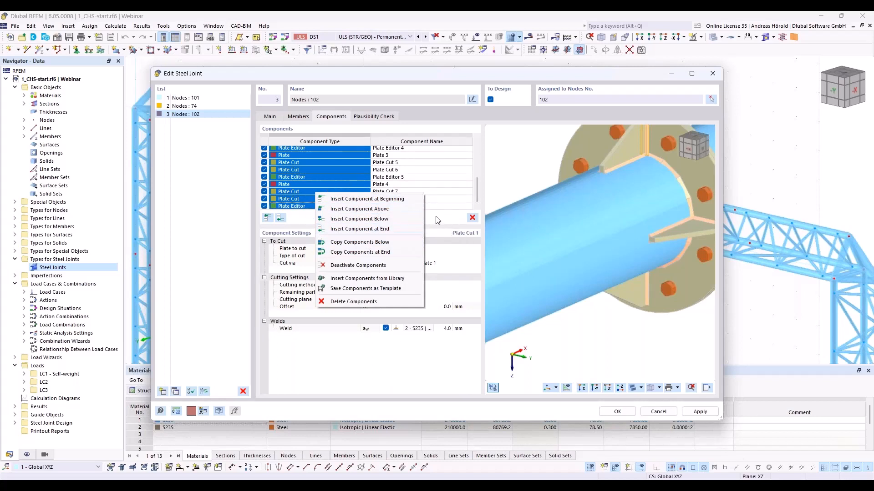
key("Escape")
scroll(349, 187, "up", 5)
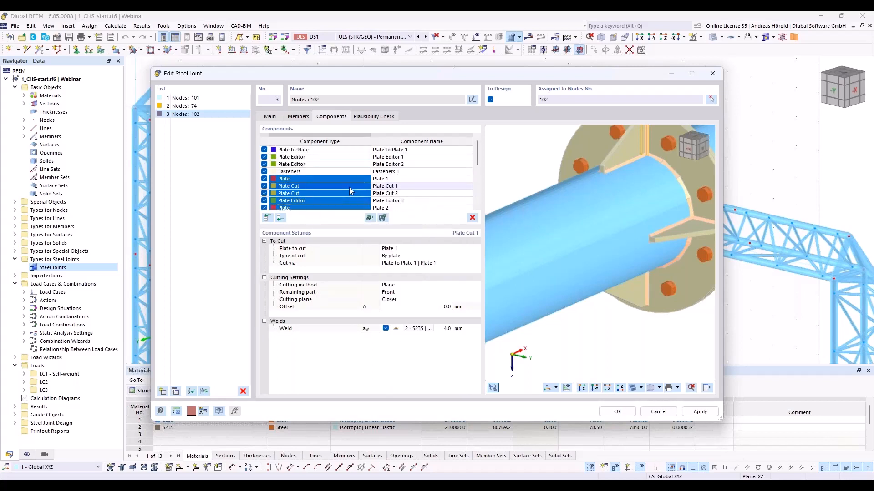
scroll(349, 187, "down", 5)
right_click(337, 180)
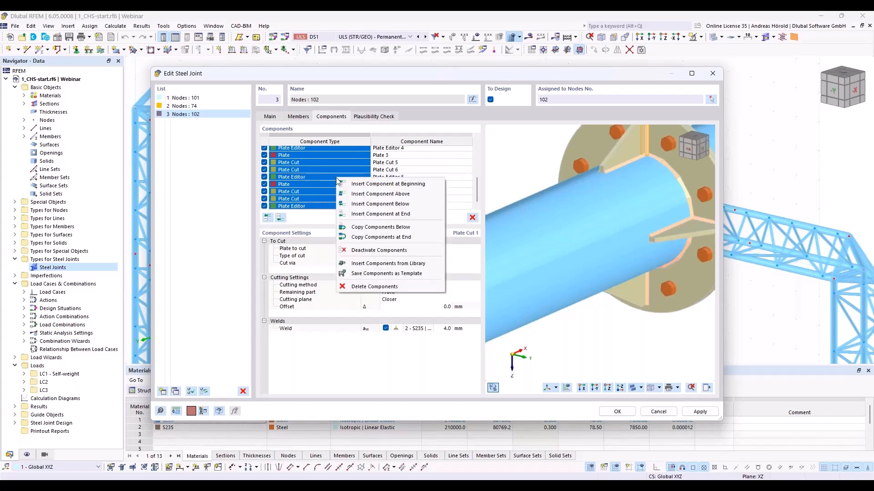
left_click(384, 237)
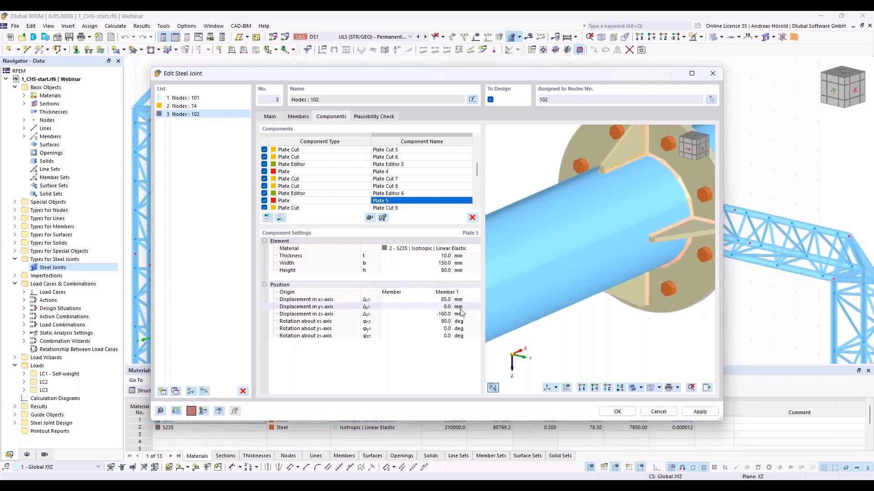
- Position Plate 5 with a y1 displacement of 113 mm, a z1 displacement of -113 mm and a rotation about x1 of 135 deg
left_click(444, 308)
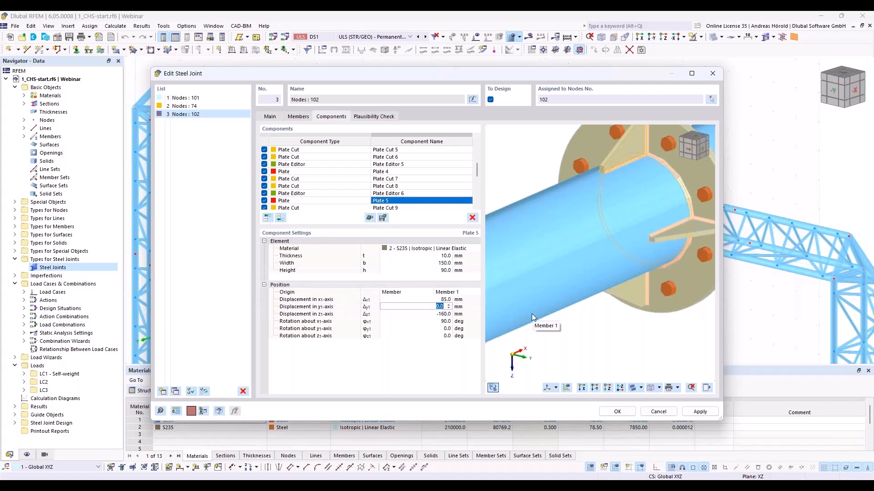
type("113")
key("Tab")
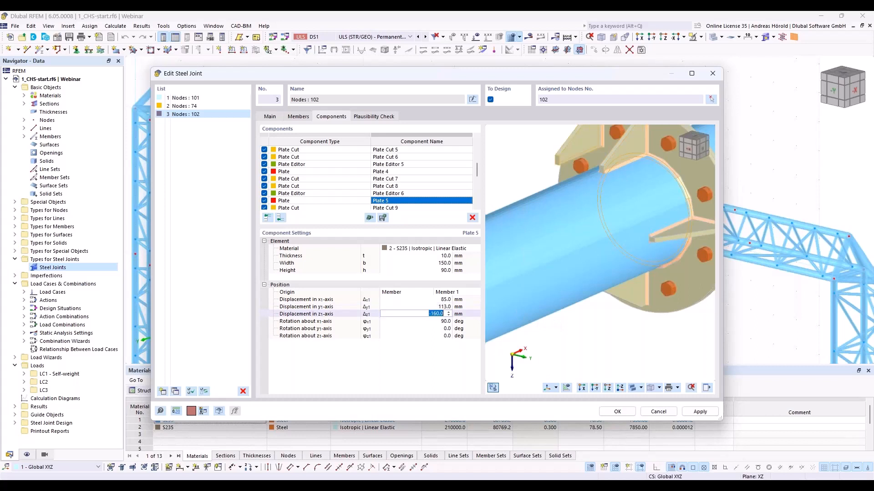
type("-113")
key("Tab")
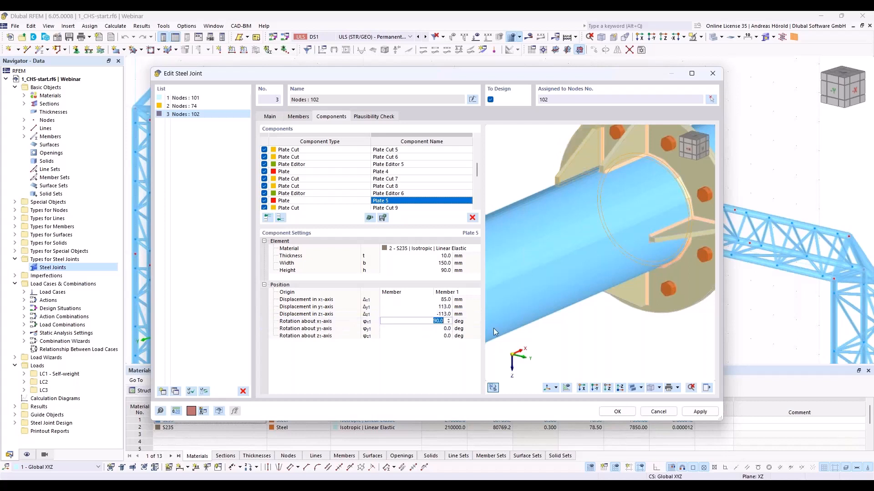
type("135")
key("Tab")
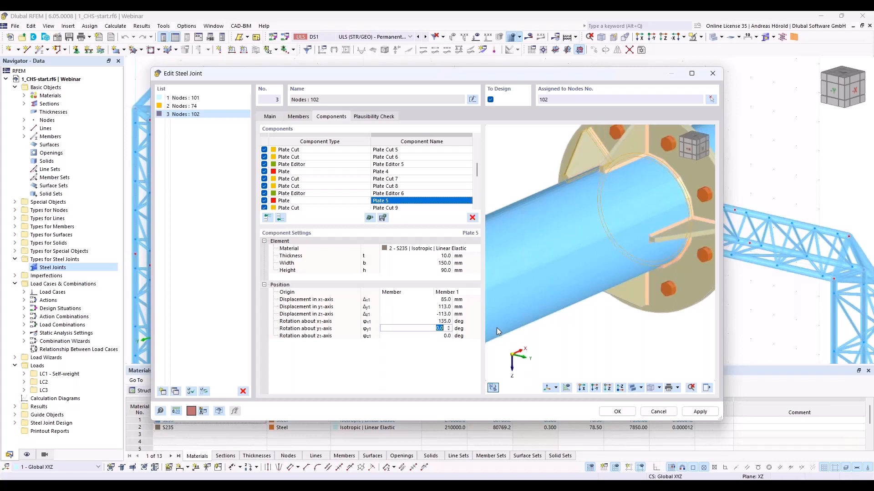
middle_click_drag(560, 218, 585, 192, "ctrl")
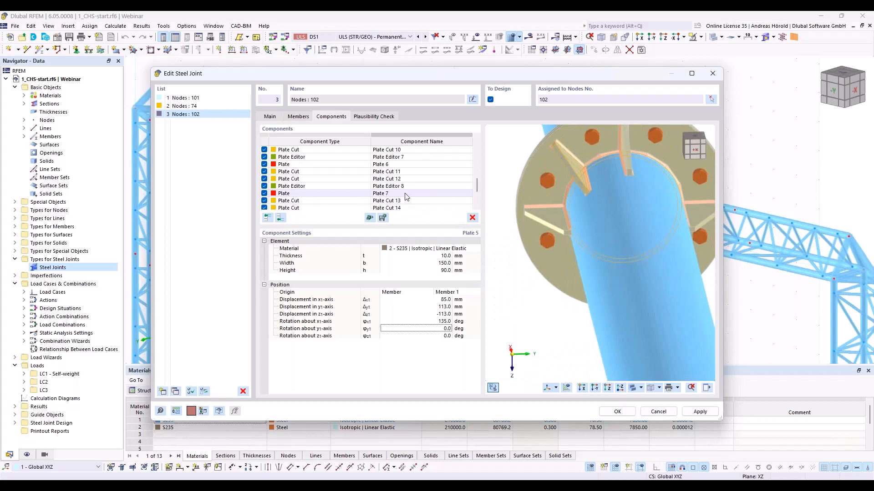
- Position Plate 6 with y1 and z1 displacements of 113 mm each and a rotation about x1 of 235 deg
scroll(407, 197, "up", 3)
double_click(401, 186)
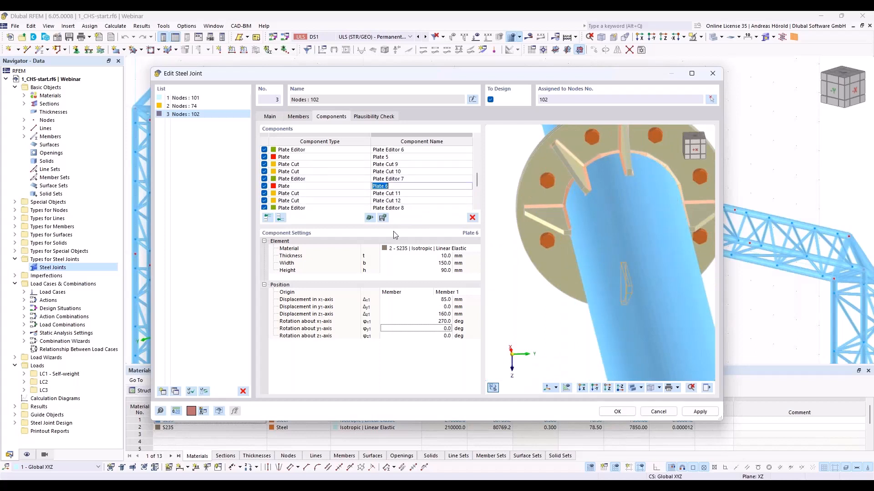
left_click(435, 306)
type("1")
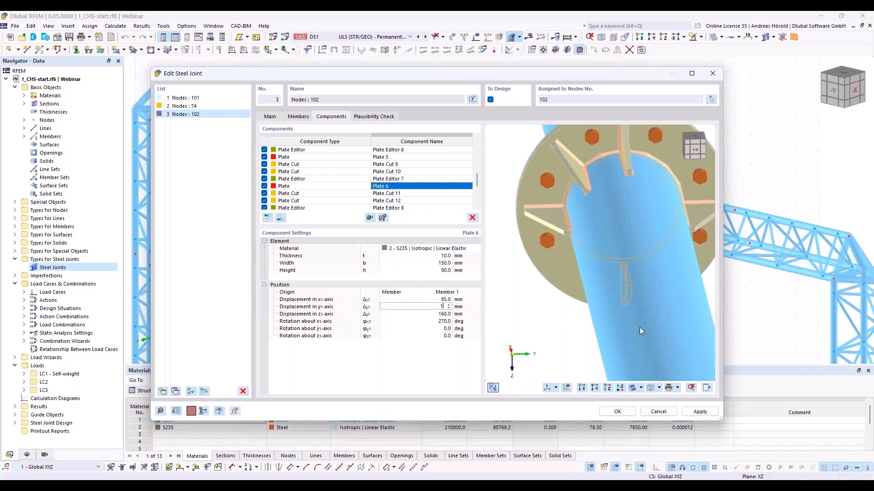
type("13")
left_click(448, 315)
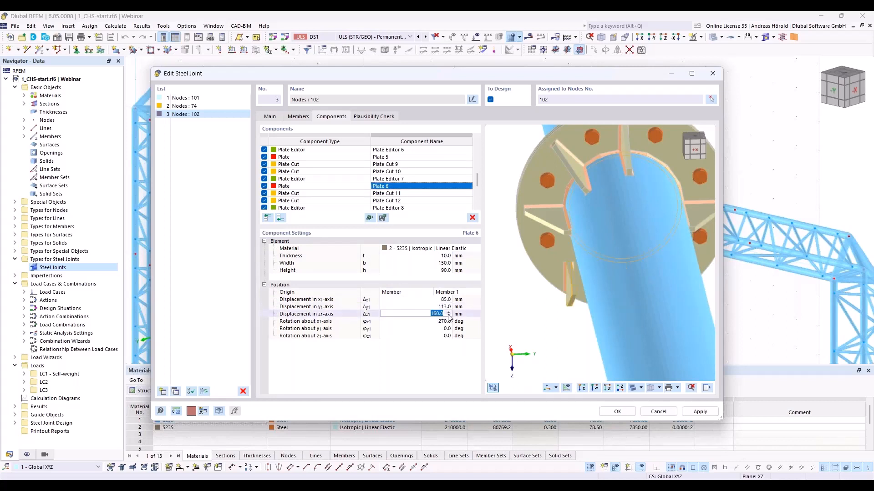
type("113")
key("Return")
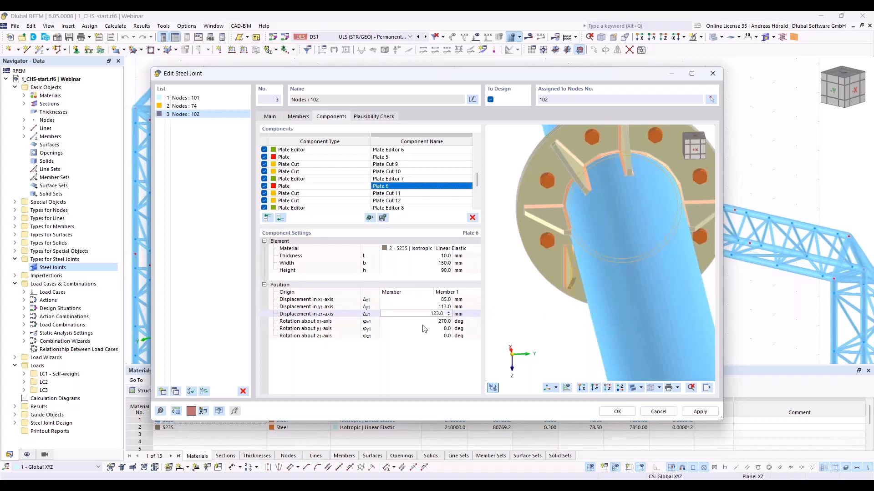
left_click(439, 322)
type("235")
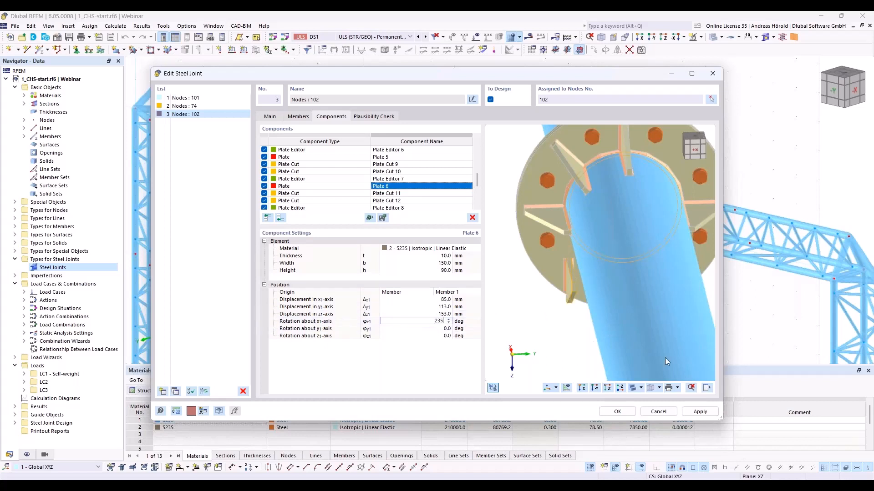
key("Return")
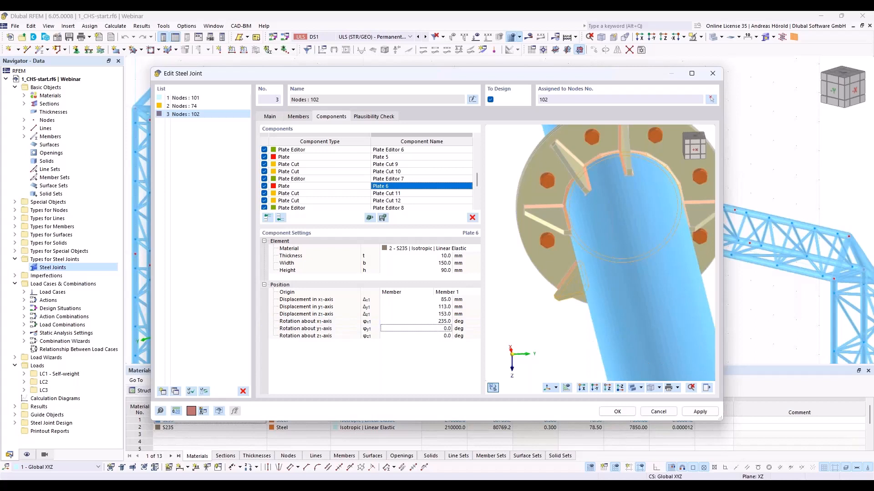
middle_click_drag(620, 350, 610, 342, "ctrl")
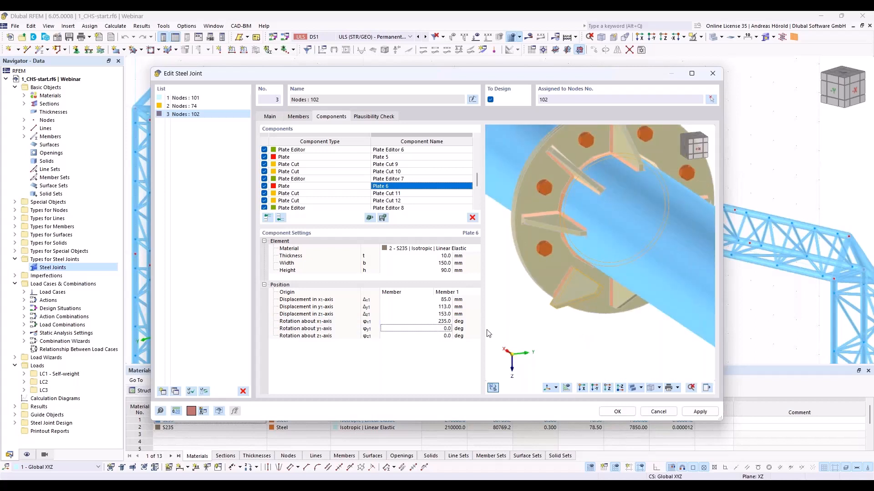
left_click(442, 314)
type("113")
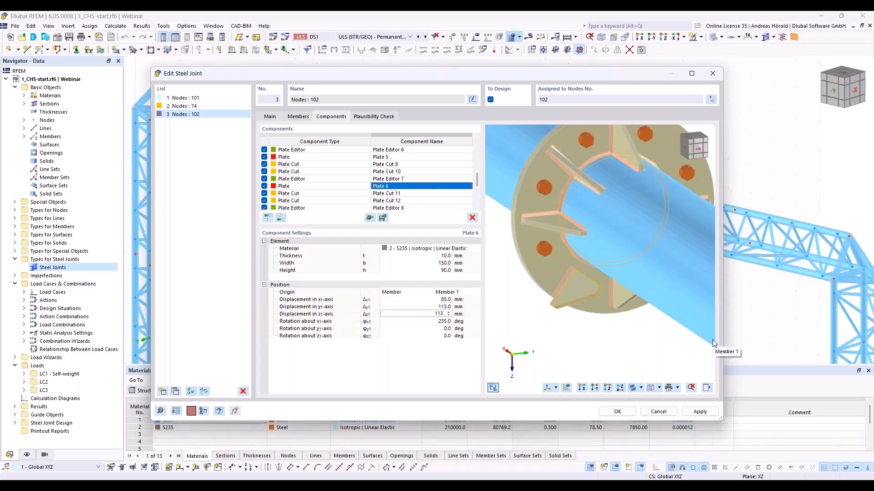
key("Tab")
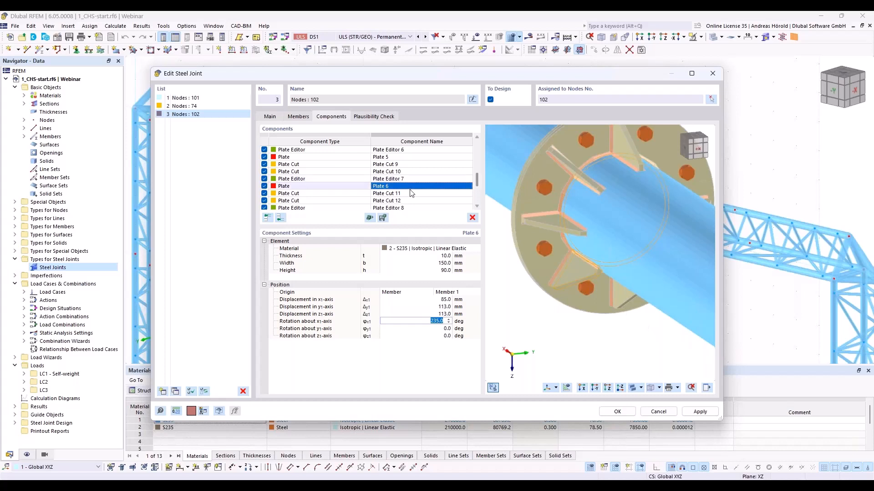
- Position Plate 7 with y1 and z1 displacements of -113 mm each and a rotation about x1 of 45 deg
scroll(410, 193, "down", 1)
scroll(411, 193, "down", 1)
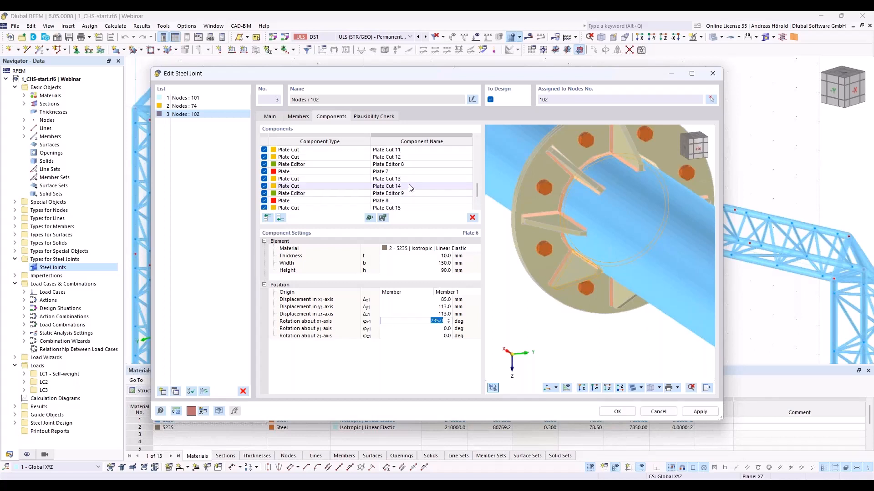
left_click(411, 172)
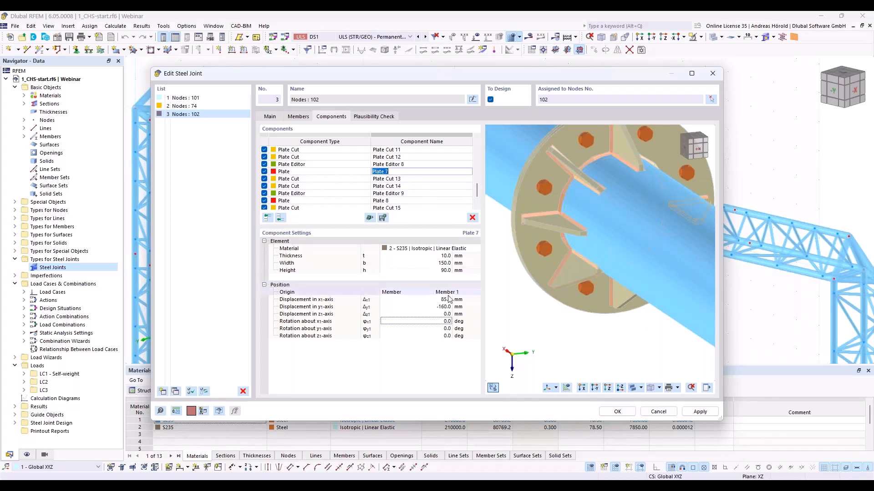
left_click(439, 307)
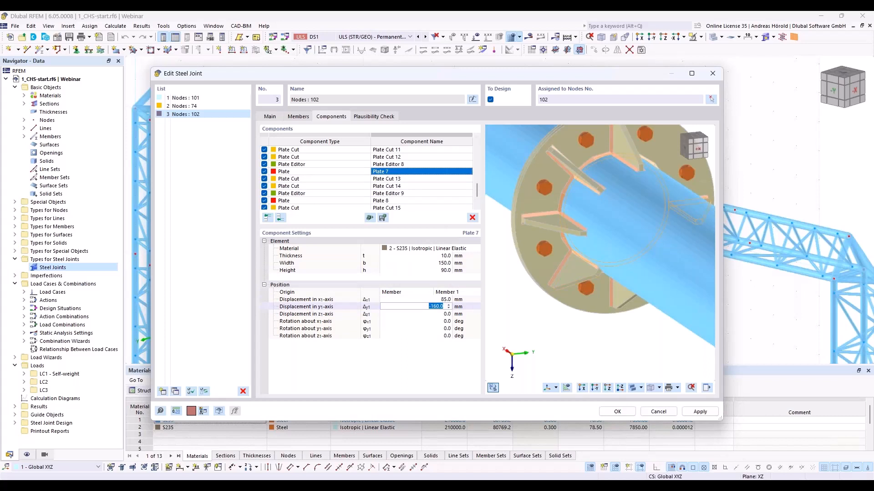
type("-113")
left_click(424, 313)
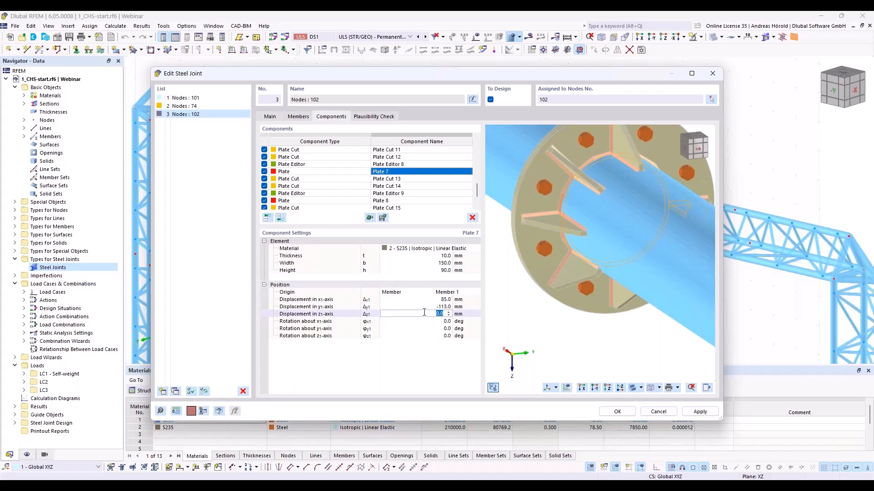
type("-113")
key("Return")
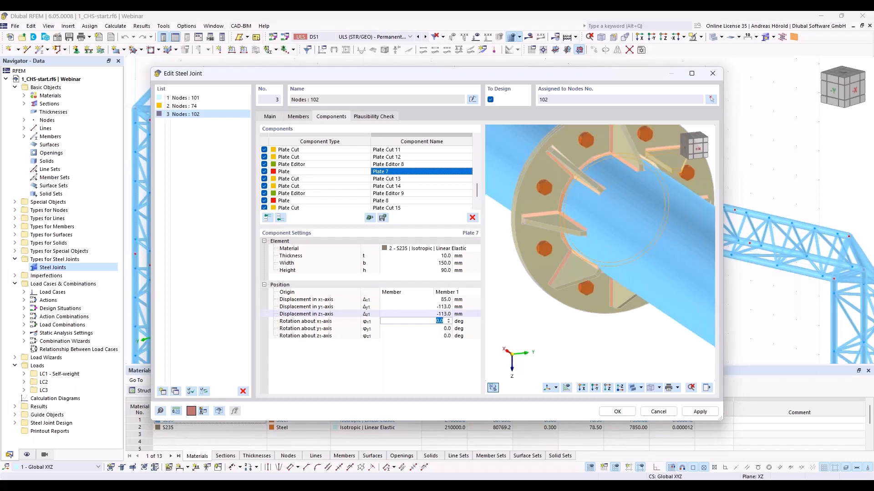
type("45")
key("Return")
middle_click_drag(653, 274, 615, 278, "ctrl")
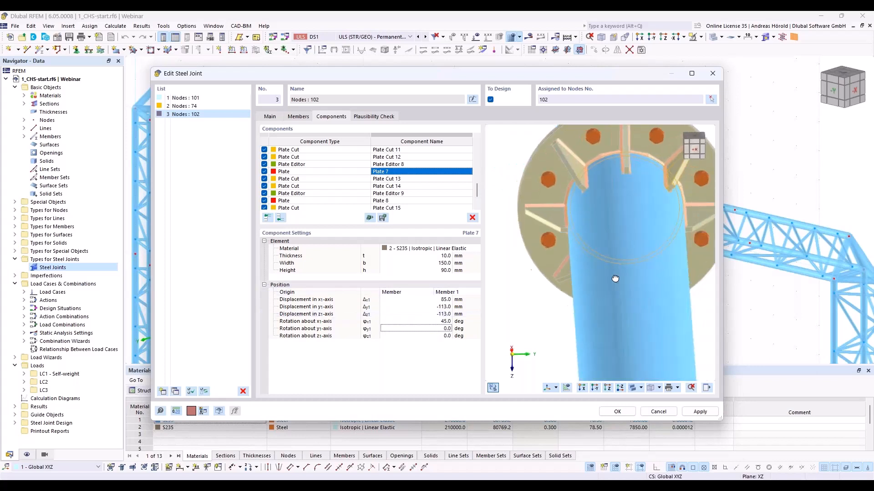
- Position Plate 8 with a y1 displacement of -113 mm, a z1 displacement of 113 mm and a rotation about x1 of 315 deg
scroll(675, 174, "down", 4)
middle_click_drag(685, 236, 635, 279)
scroll(659, 239, "up", 4)
left_click(400, 201)
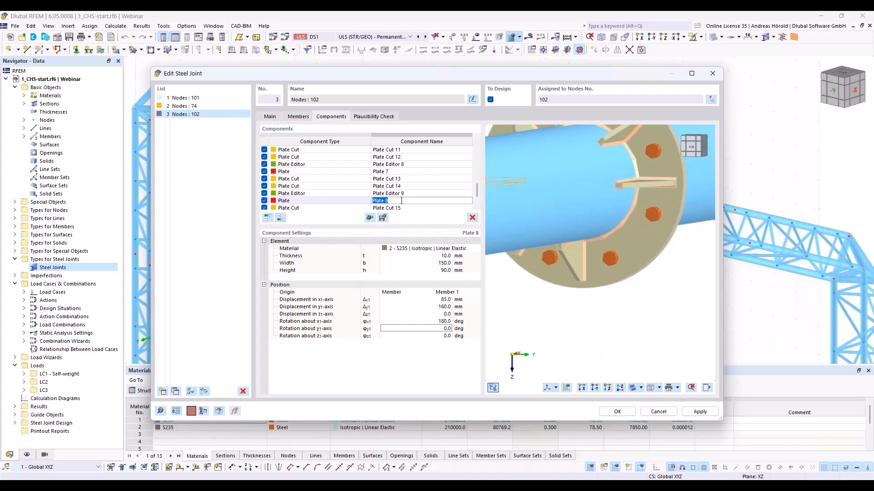
left_click(444, 307)
type("-")
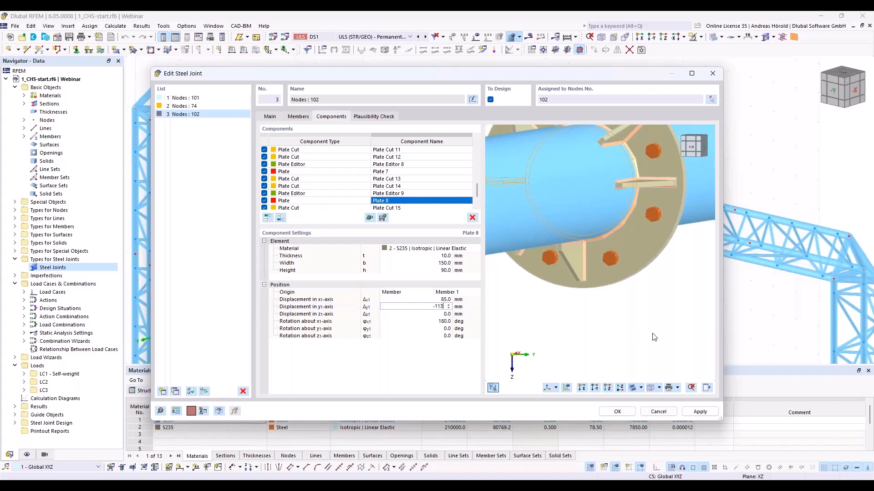
type("113")
key("Tab")
type("11")
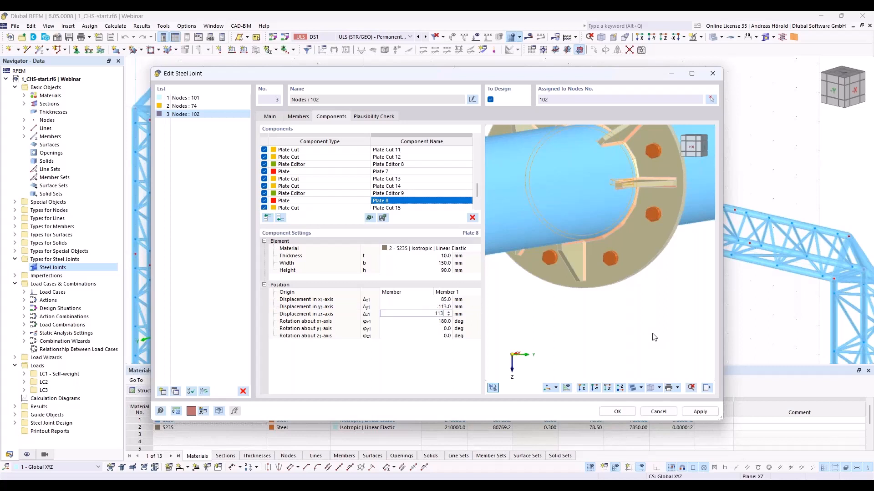
key("Tab")
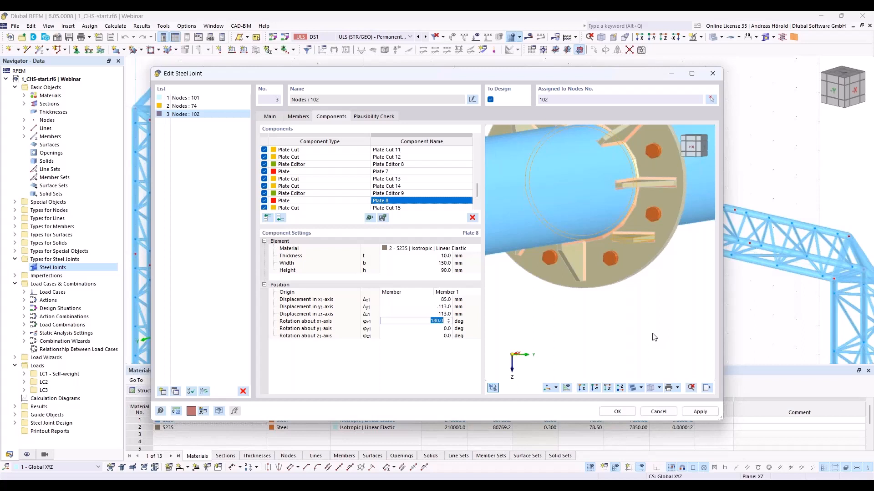
type("3154")
key("BackSpace")
key("Tab")
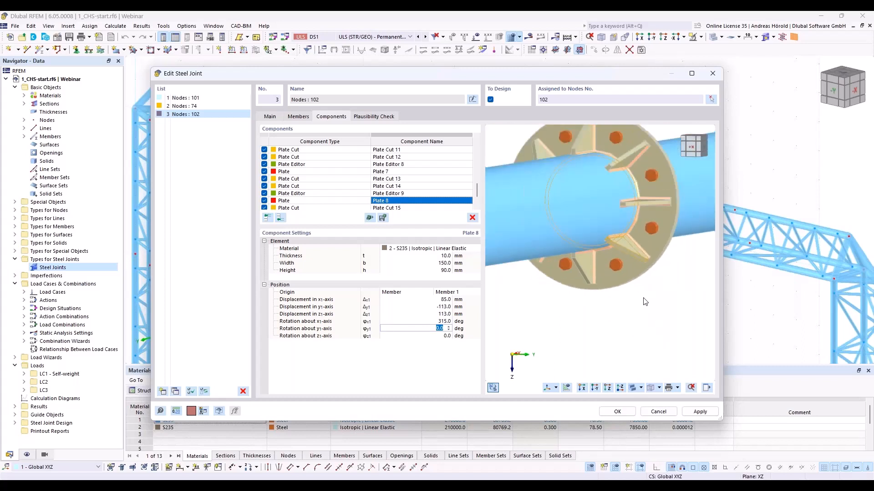
- Examine the end-plate joint at node 102 with its bolts and surrounding stiffening plates from the side
middle_click_drag(675, 295, 542, 343, "ctrl")
middle_click_drag(628, 318, 628, 338, "ctrl")
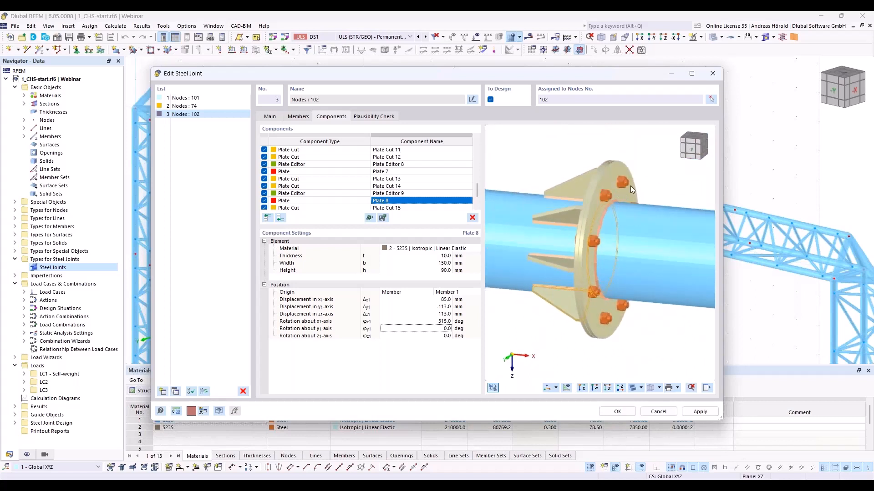
scroll(624, 184, "down", 1)
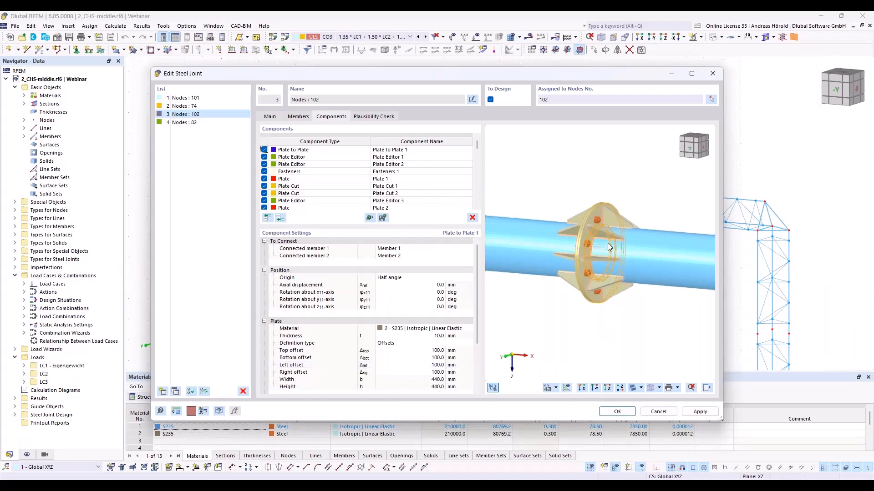
scroll(608, 247, "up", 5)
scroll(609, 247, "down", 4)
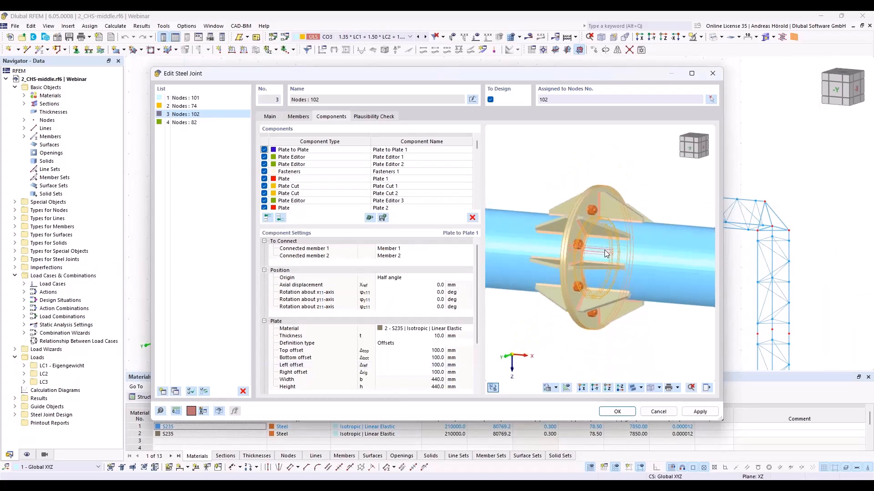
scroll(604, 250, "up", 1)
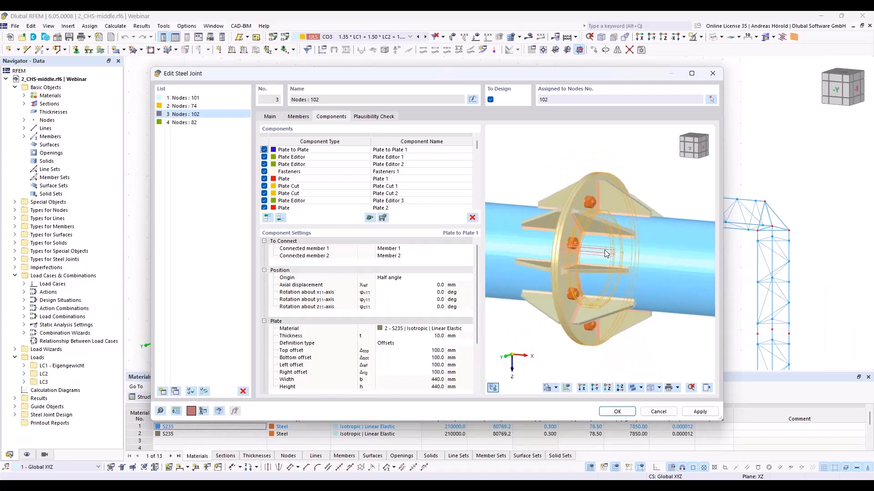
scroll(597, 260, "down", 1)
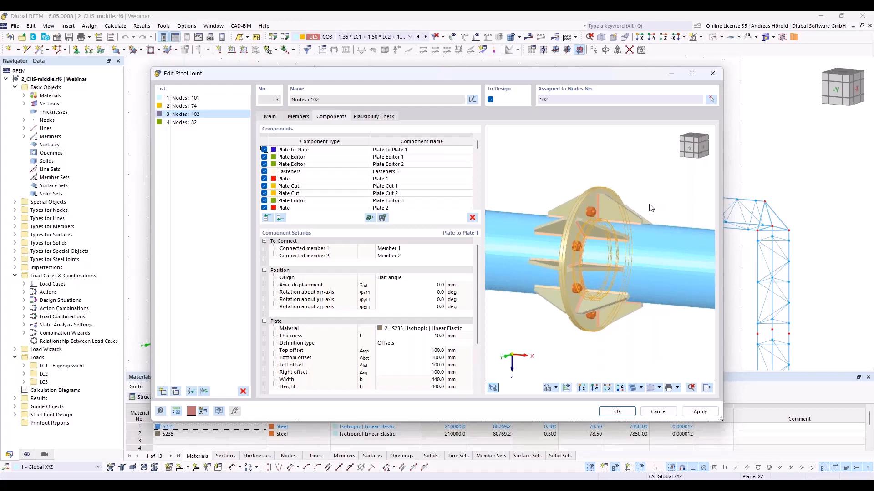
scroll(651, 208, "down", 2)
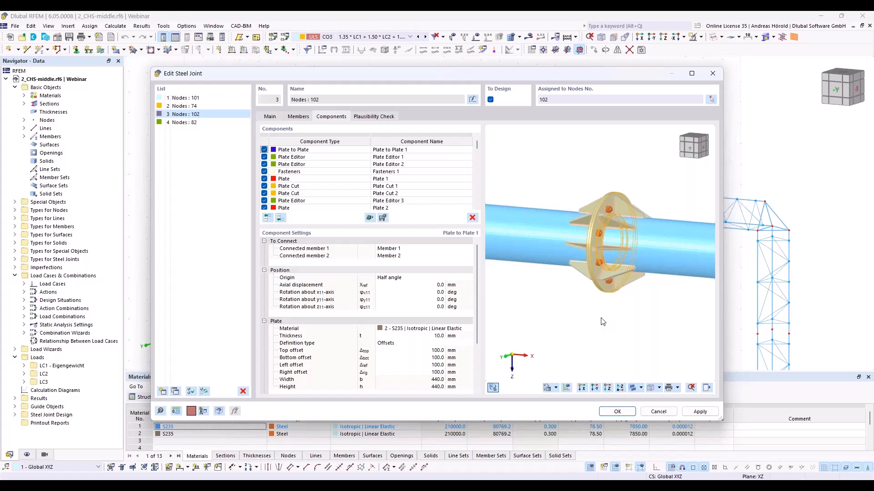
- Switch to the steel joint at node 82 and hide Auxiliary Planes 1 and 2 to inspect the gusset plates
left_click(195, 124)
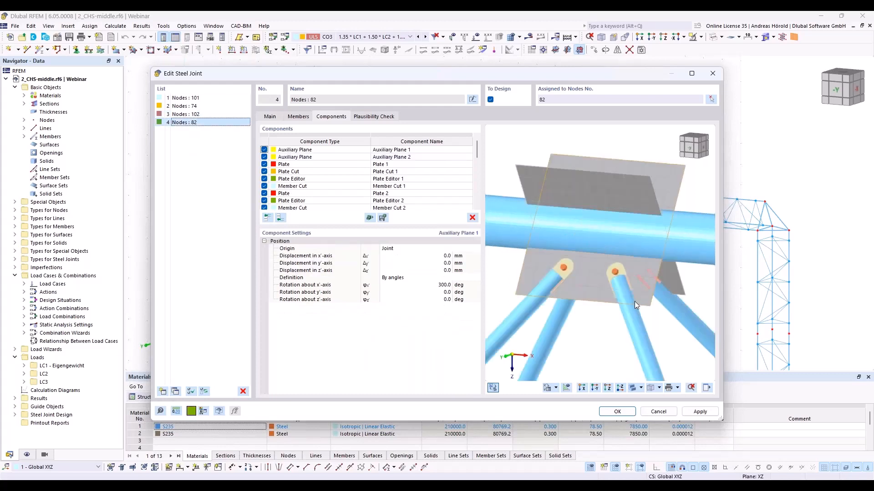
left_click(707, 388)
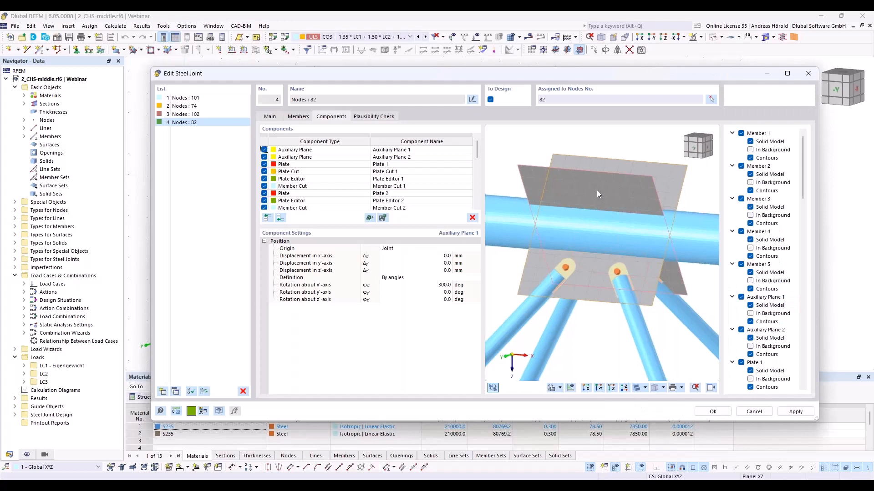
left_click(742, 330)
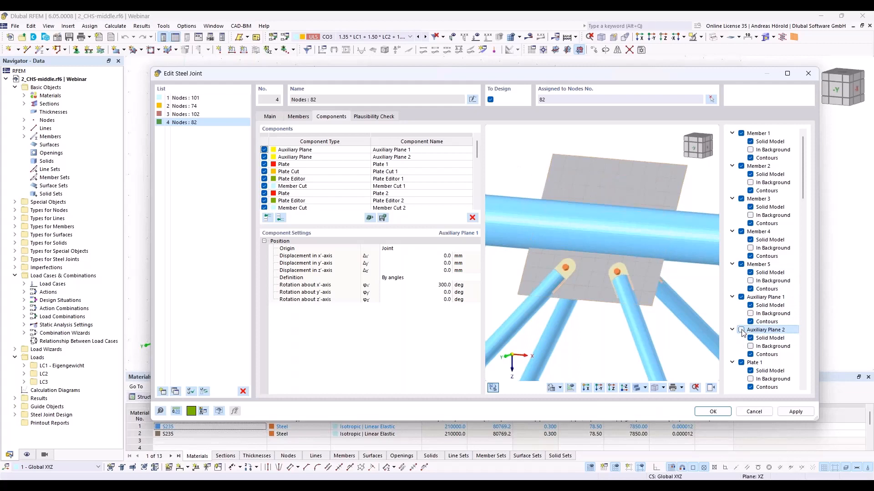
left_click(742, 298)
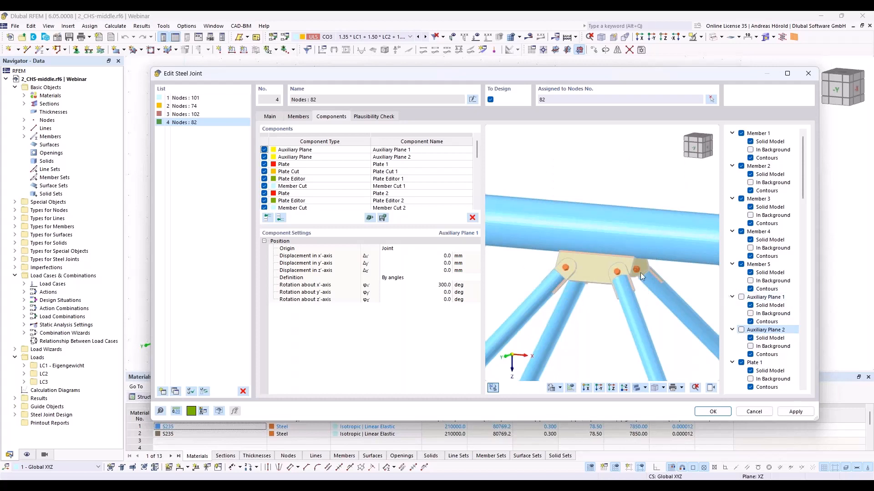
scroll(599, 263, "up", 2)
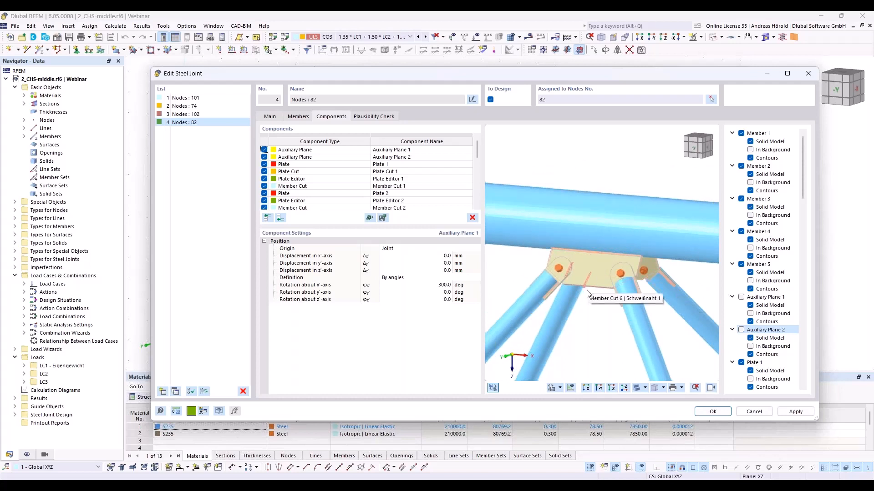
scroll(602, 328, "up", 2)
middle_click_drag(600, 325, 623, 322, "ctrl")
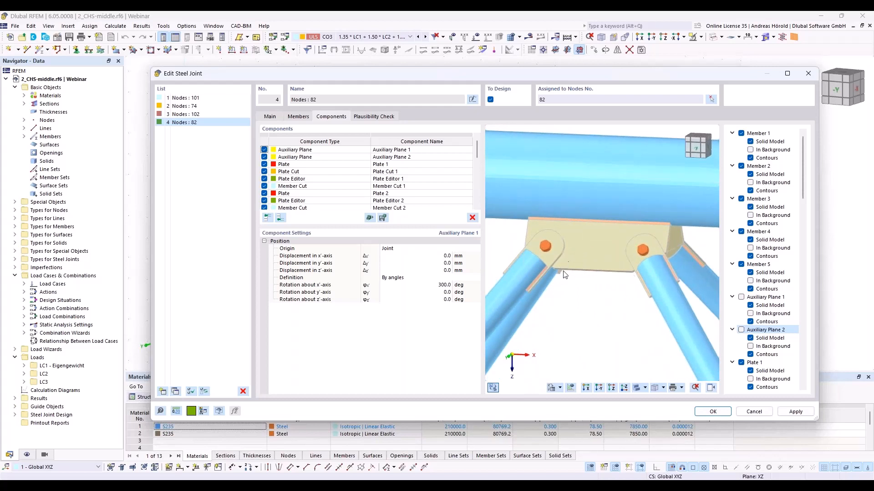
middle_click_drag(635, 313, 644, 285, "ctrl")
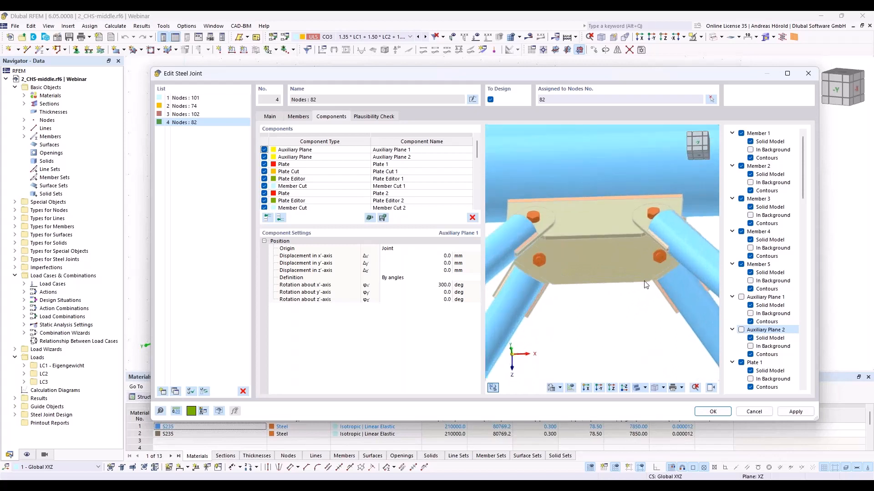
middle_click_drag(619, 321, 600, 346, "ctrl")
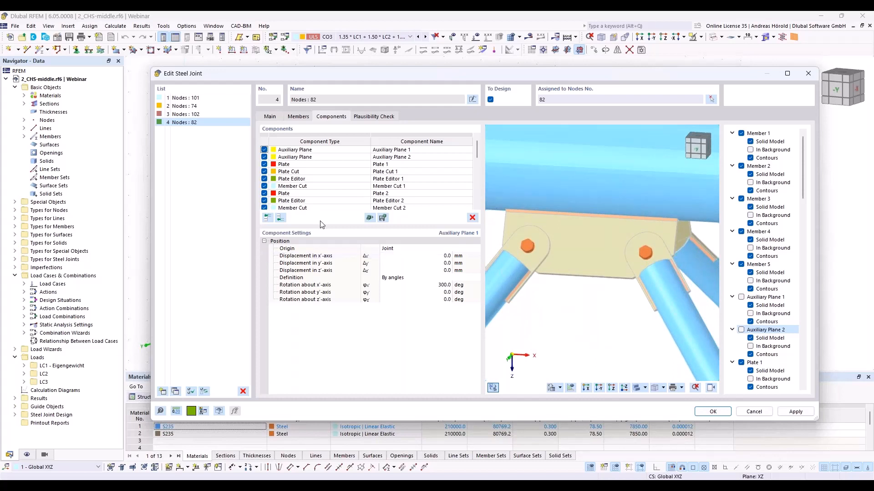
- Add an auxiliary solid at the end of node 82's component list and set its shape to Section
left_click(280, 219)
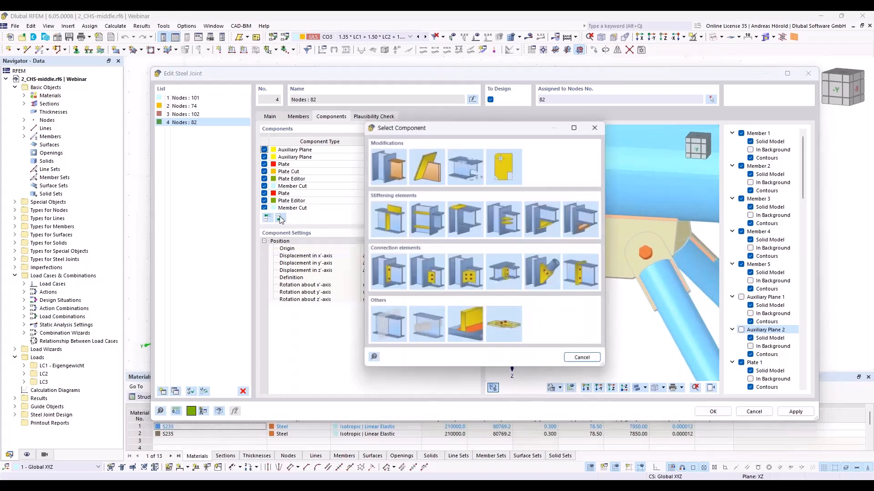
left_click(424, 329)
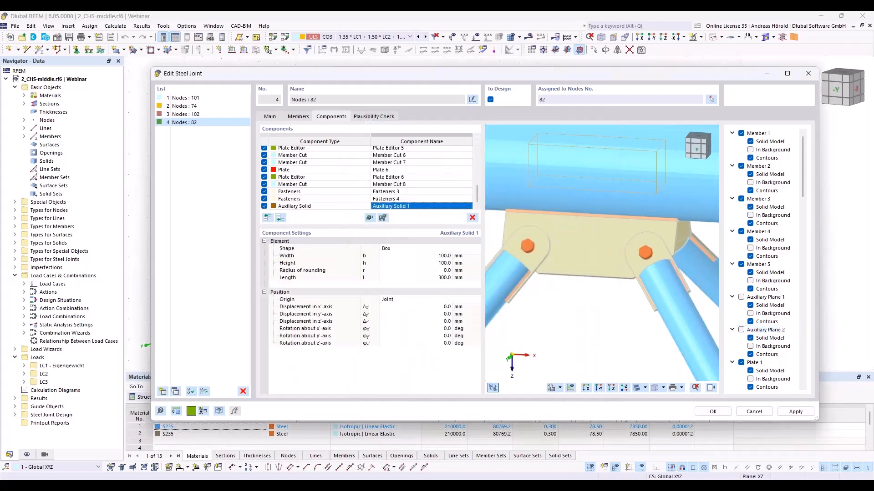
left_click(408, 251)
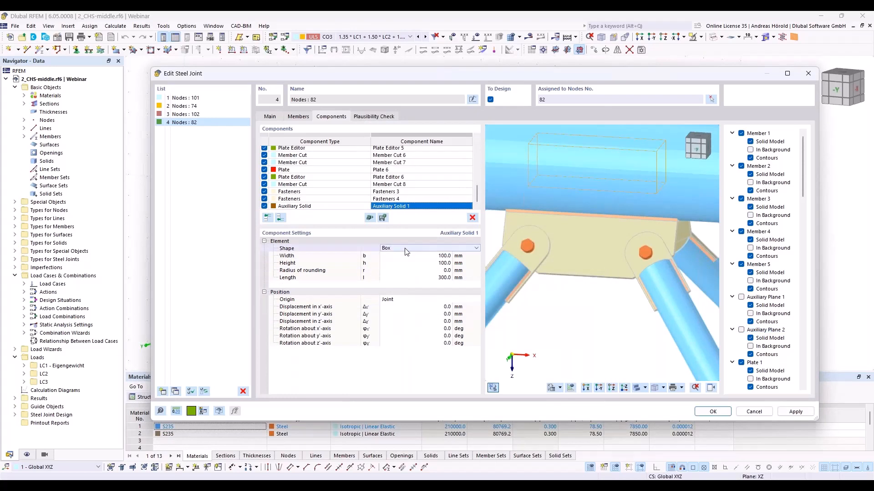
left_click(409, 249)
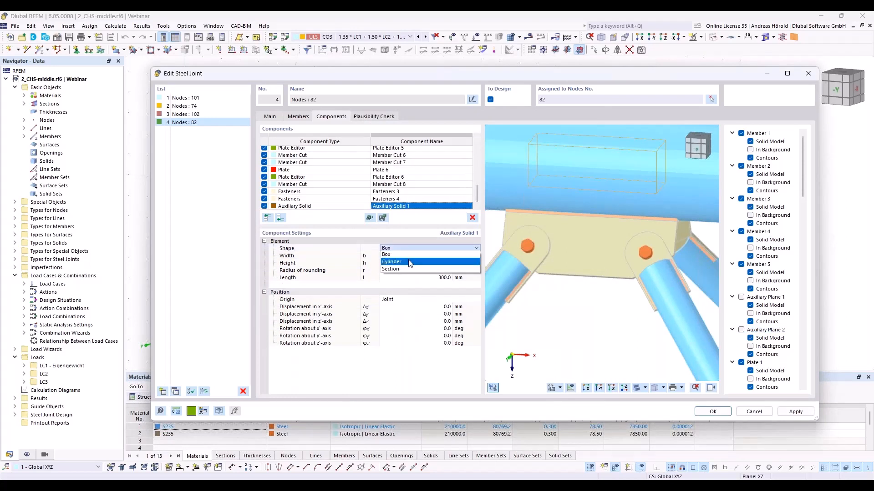
left_click(409, 267)
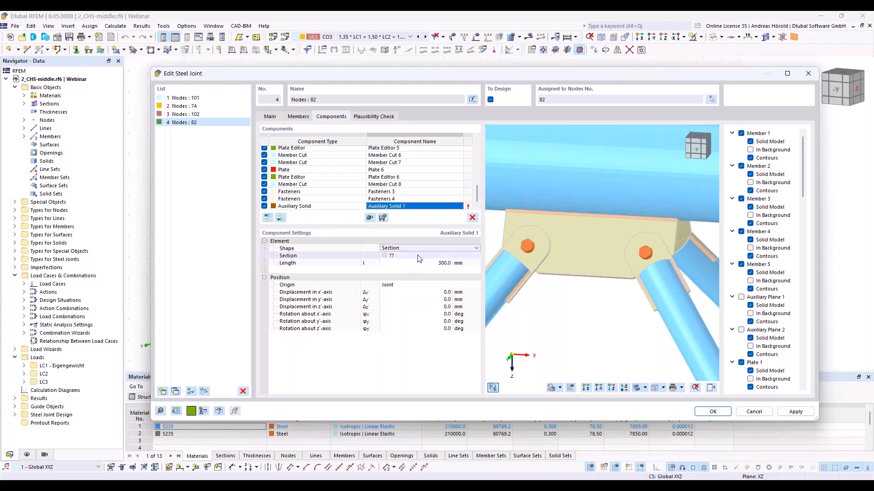
- Assign the auxiliary solid a Massive Half Oval section with a height of 75 mm and a width of 250 mm
left_click(423, 256)
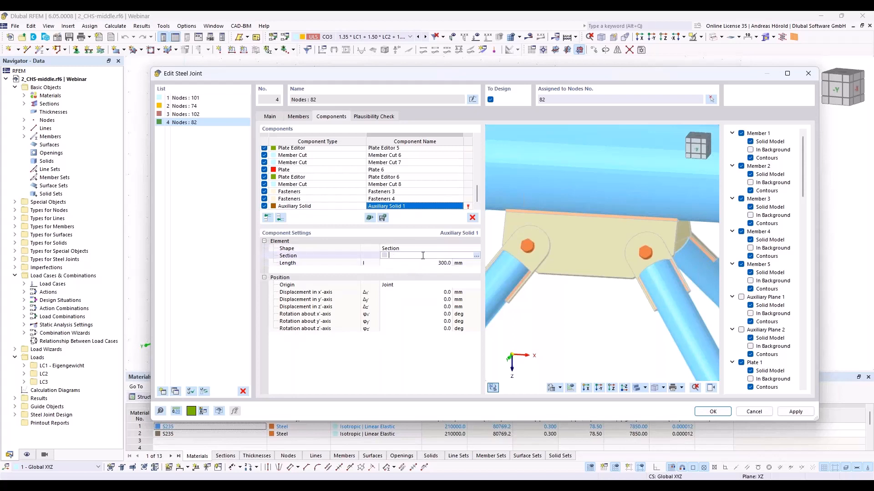
left_click(476, 258)
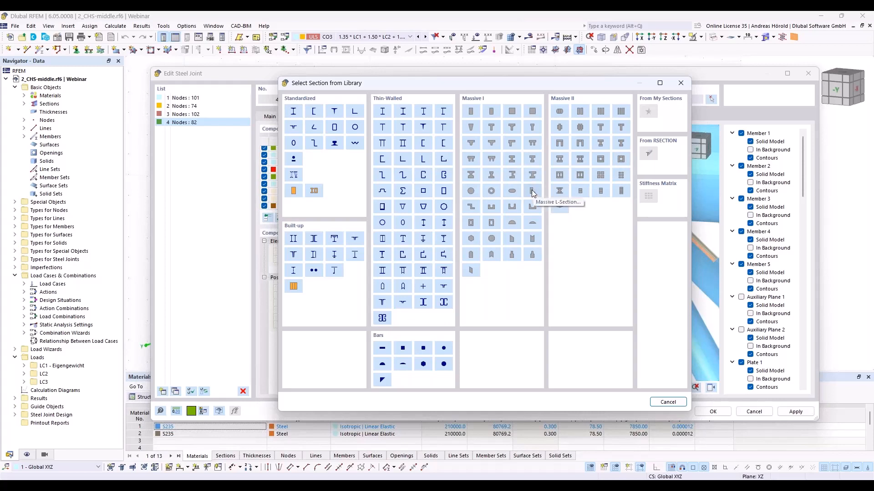
left_click(533, 225)
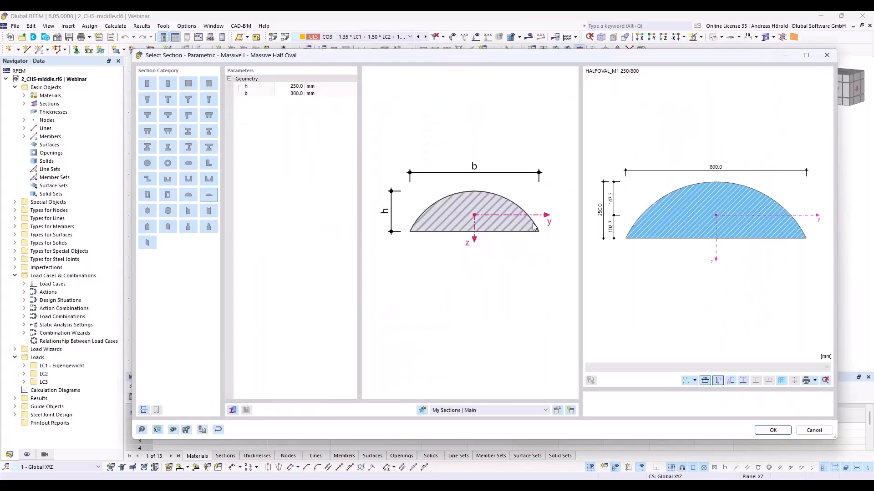
double_click(295, 89)
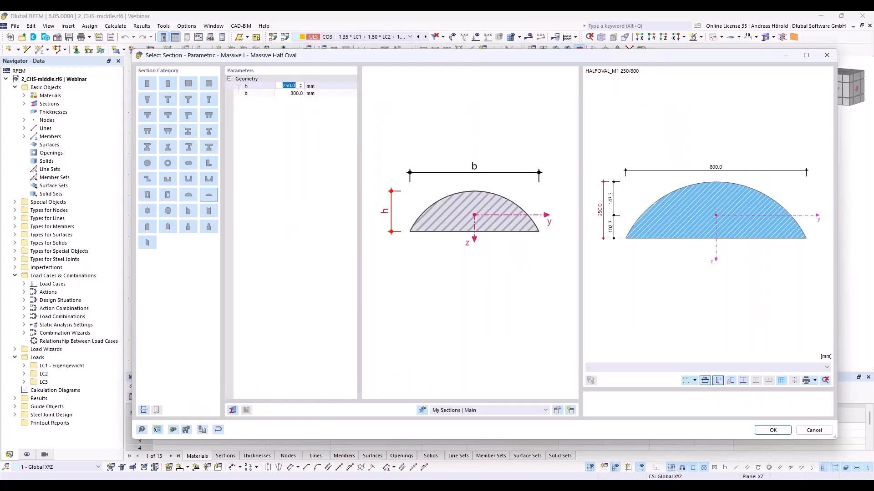
type("75")
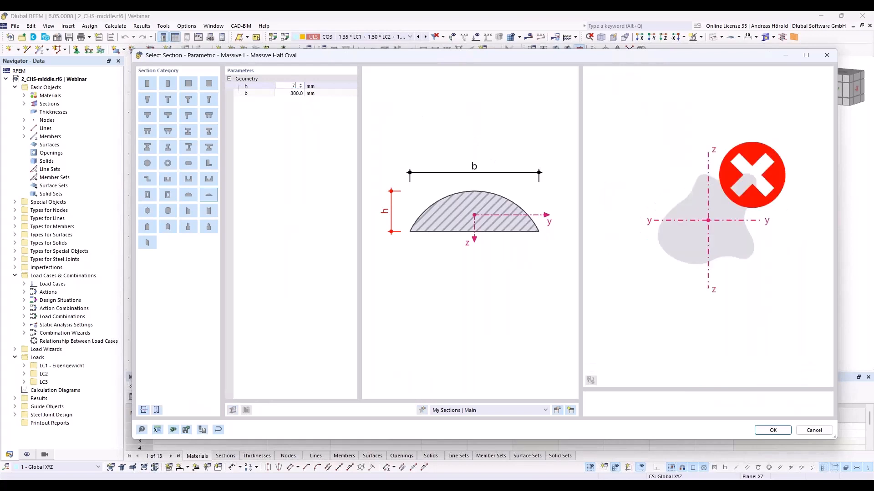
double_click(291, 93)
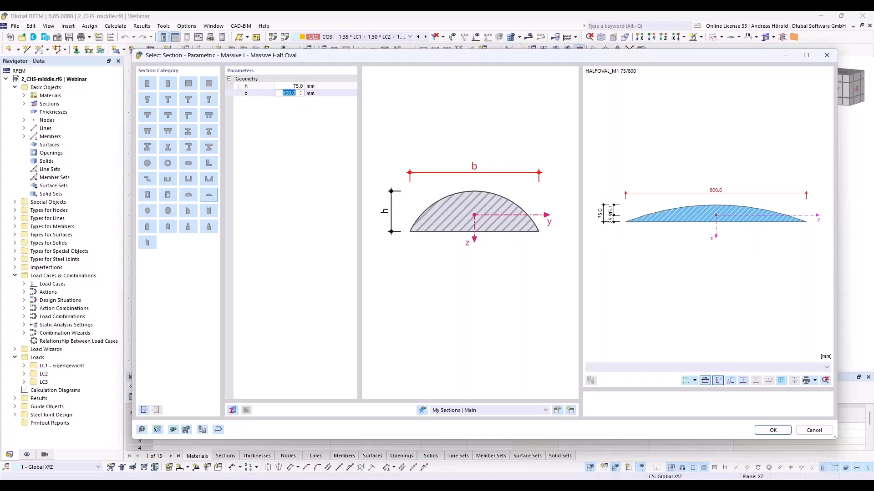
type("250")
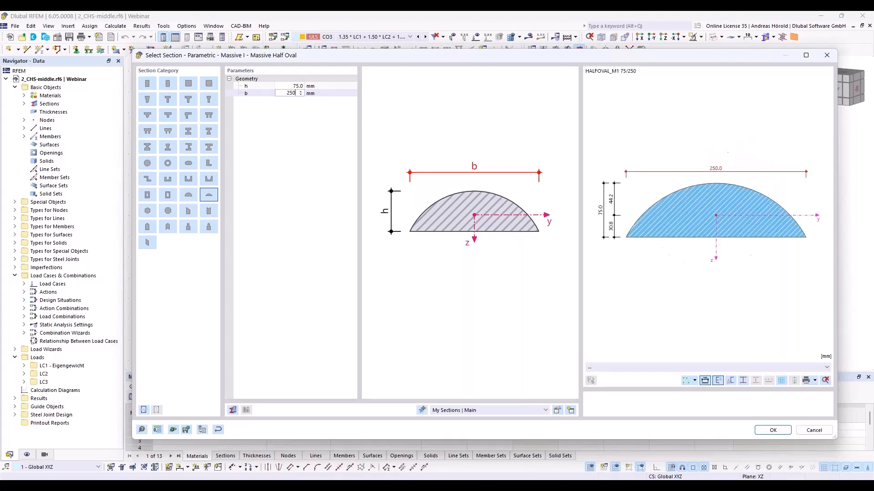
key("Return")
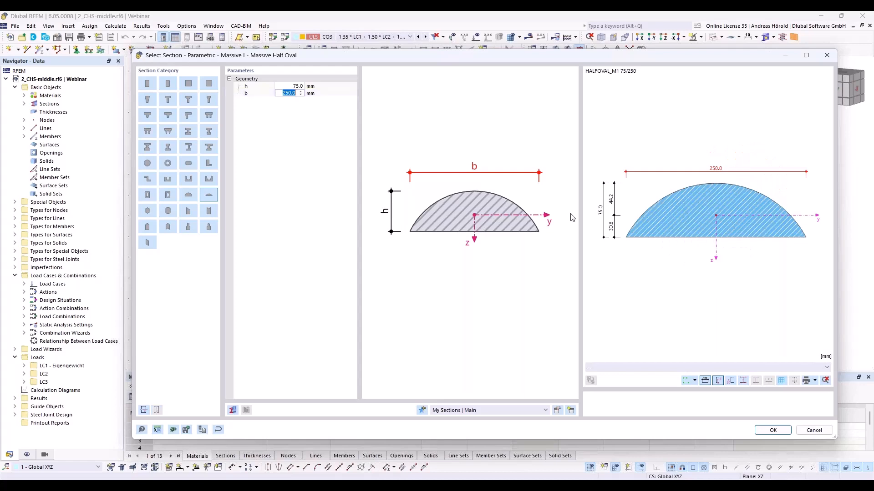
left_click(772, 431)
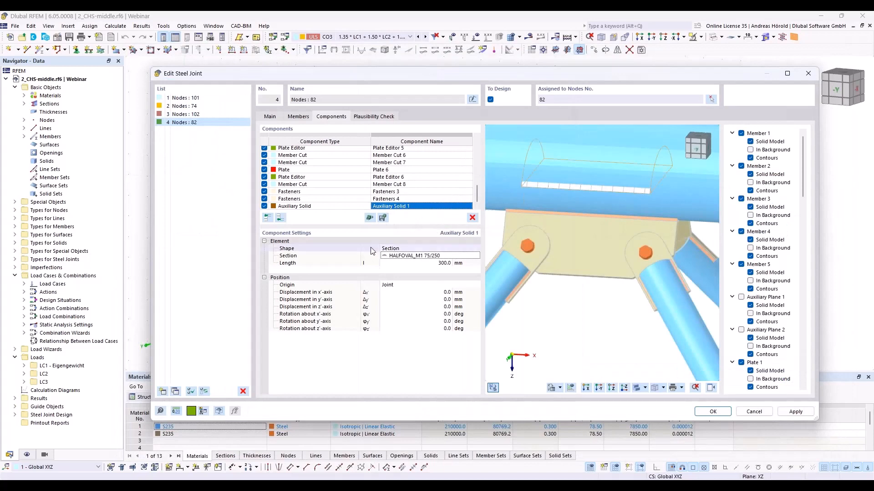
- Set the auxiliary solid's position origin to Plate and reference it to Plate 1
left_click(404, 285)
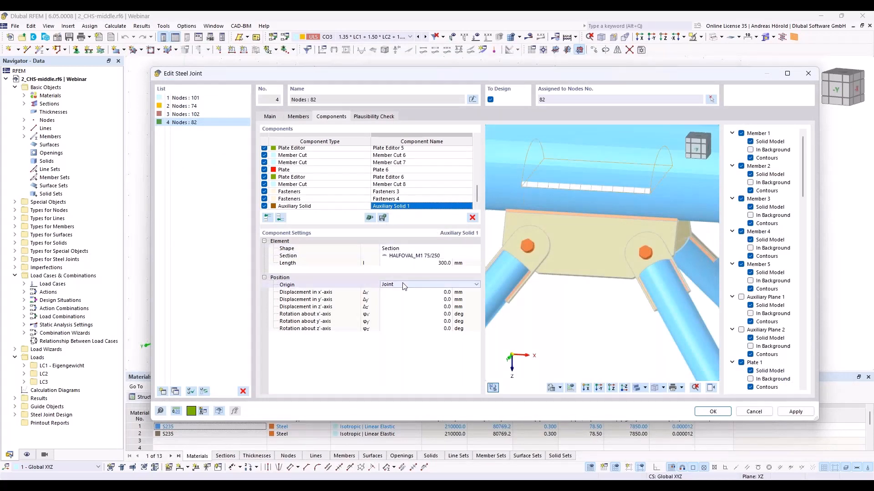
left_click(404, 286)
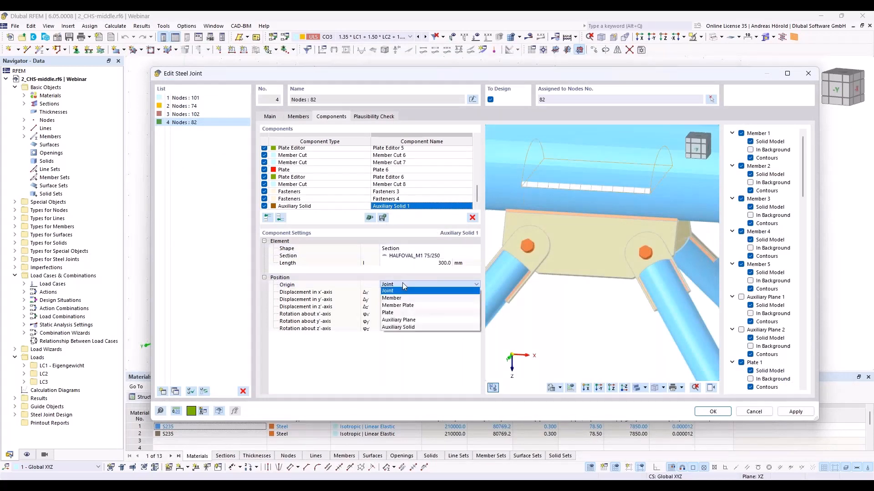
left_click(403, 312)
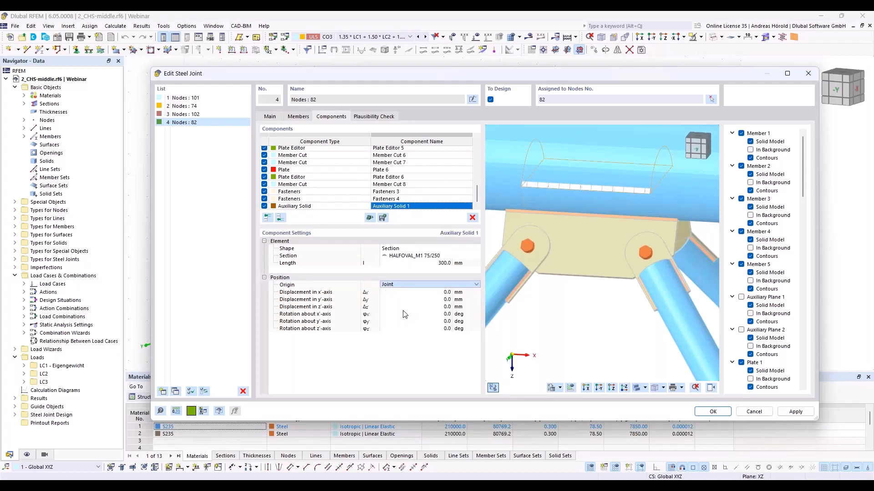
left_click(465, 287)
left_click(456, 304)
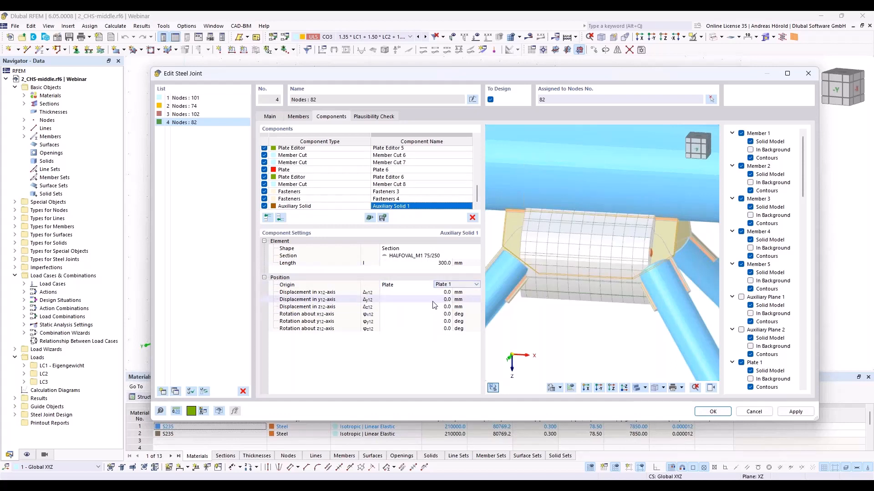
- Rotate the auxiliary solid 90 degrees about Plate 1's y-axis
left_click(438, 321)
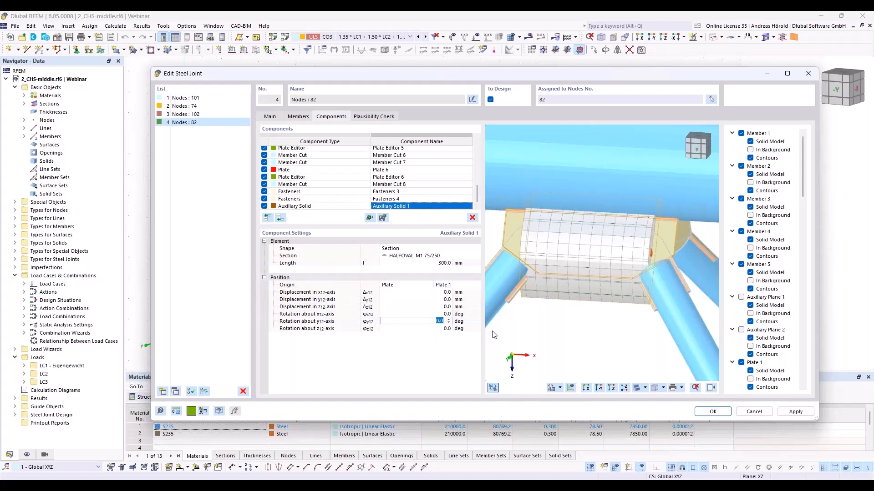
type("90")
key("Tab")
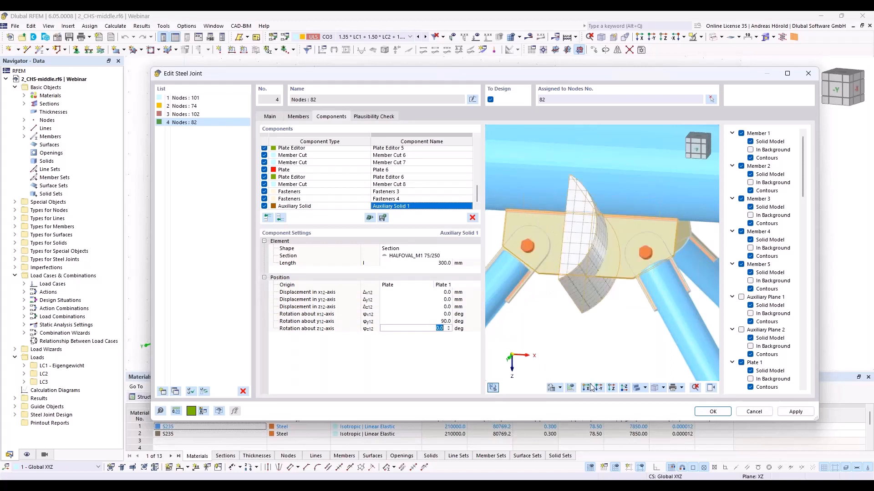
- Show the coordinate systems in the joint preview and rotate the auxiliary solid 270 degrees about Plate 1's z-axis
left_click(559, 387)
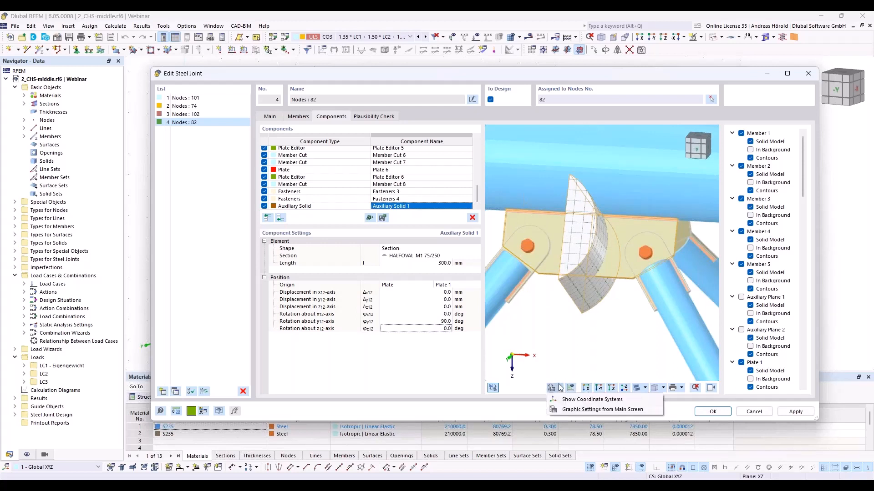
left_click(571, 400)
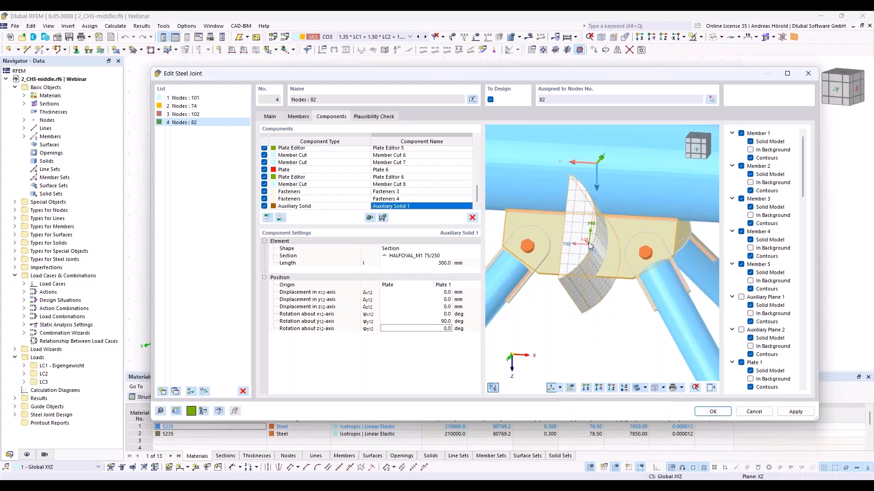
left_click(438, 329)
type("270")
key("Return")
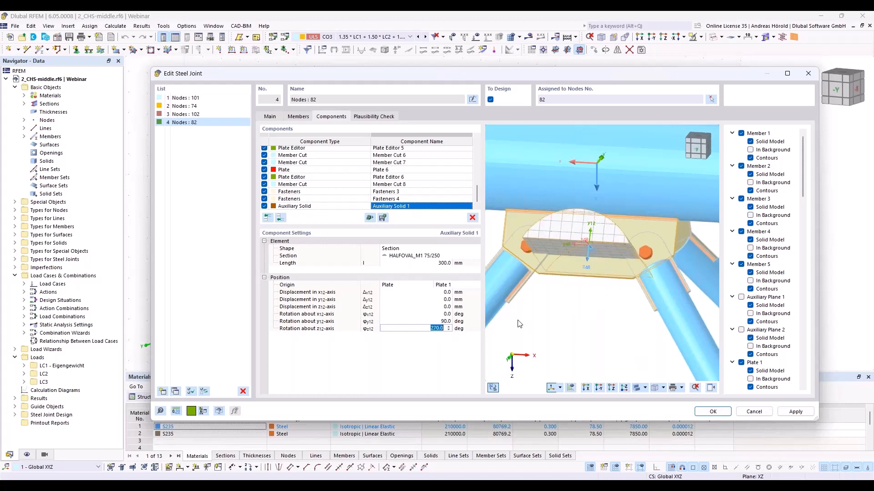
- Displace the auxiliary solid by -66 mm along Plate 1's y-axis and check its position against the gusset plate
left_click(442, 300)
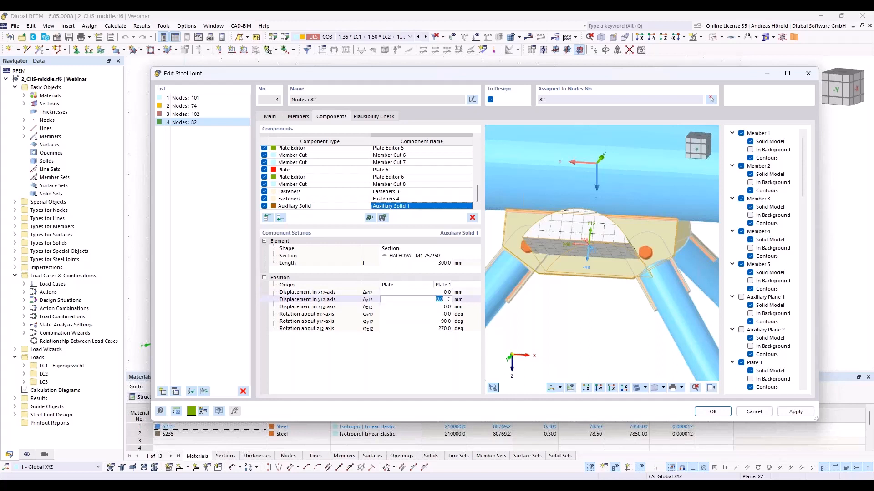
type("-66")
key("Tab")
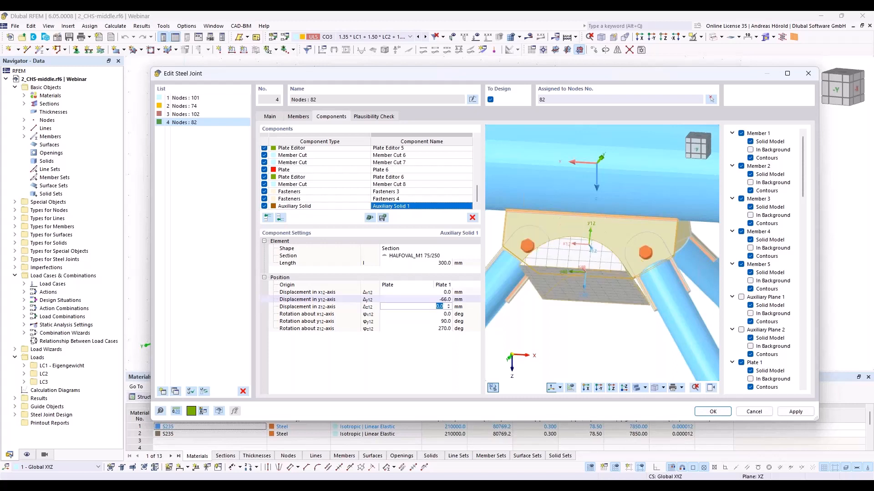
middle_click_drag(540, 308, 558, 346, "ctrl")
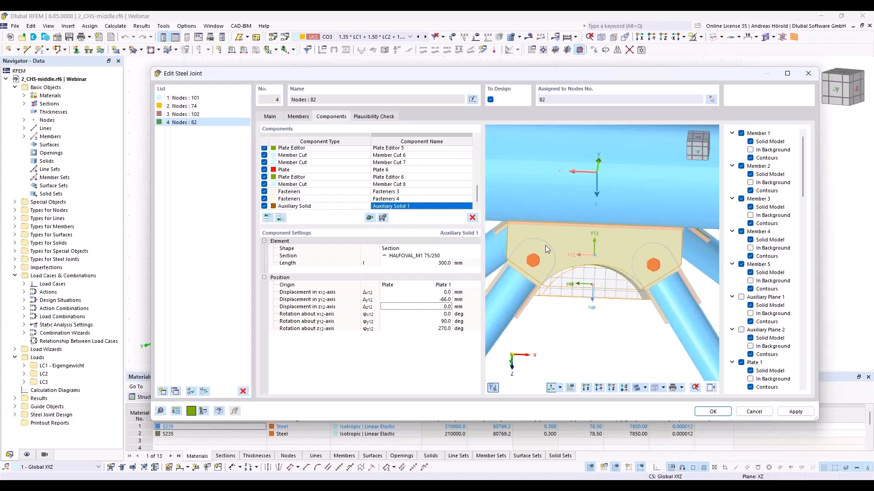
- Add a plate cut at the end of the component list that cuts Plate 1 by auxiliary solid, via Auxiliary Solid 1
left_click(280, 218)
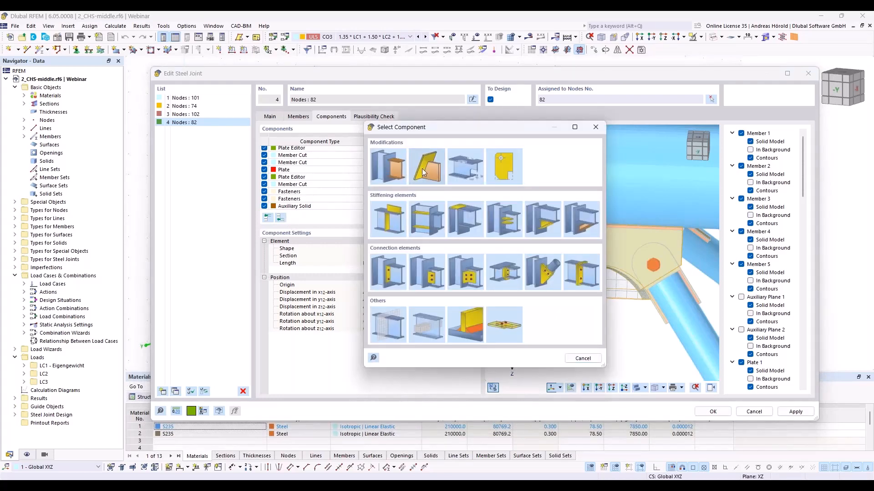
left_click(422, 170)
left_click(427, 249)
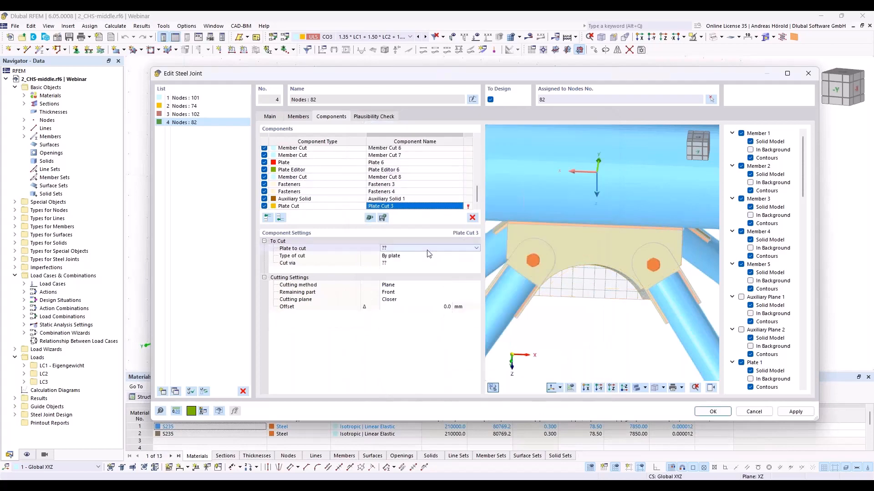
left_click(428, 249)
left_click(428, 262)
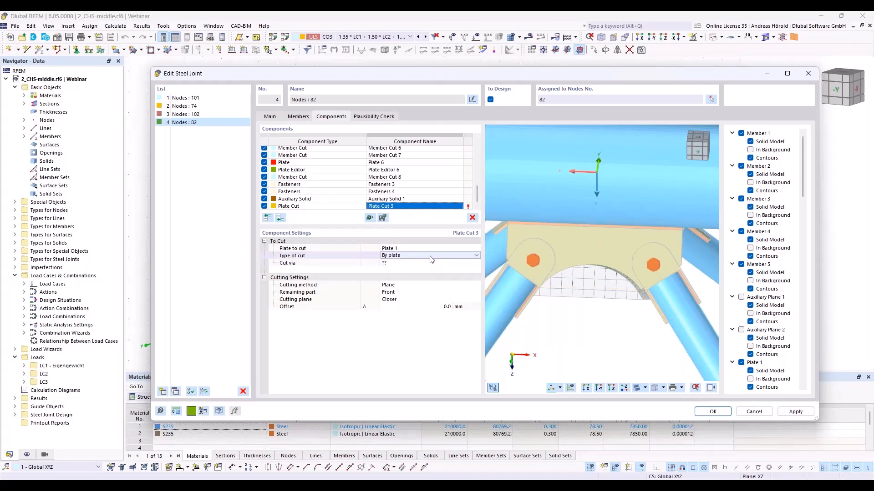
left_click(455, 256)
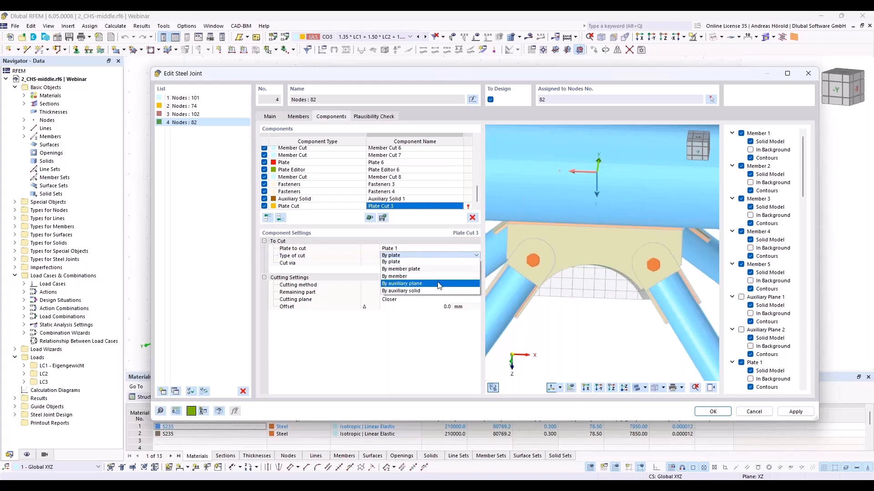
left_click(437, 293)
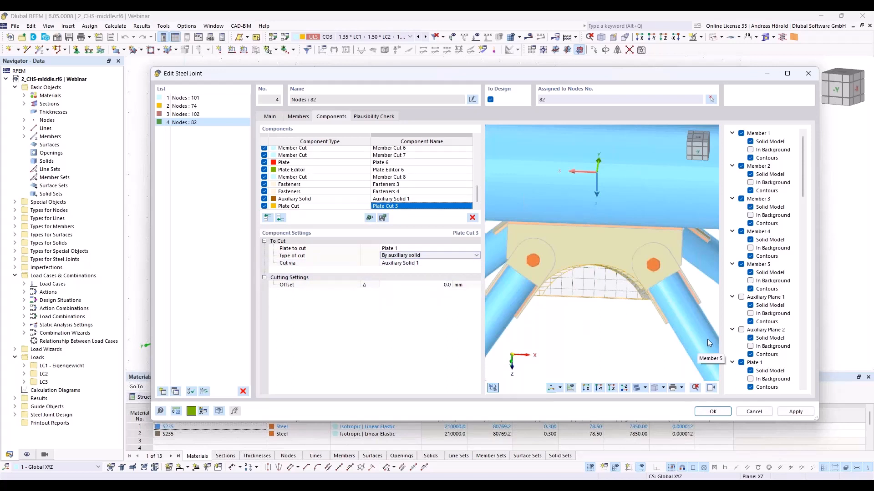
- Hide Auxiliary Solid 1 in the joint preview and inspect the curved cutout in Plate 1
scroll(745, 328, "down", 5)
scroll(745, 328, "down", 10)
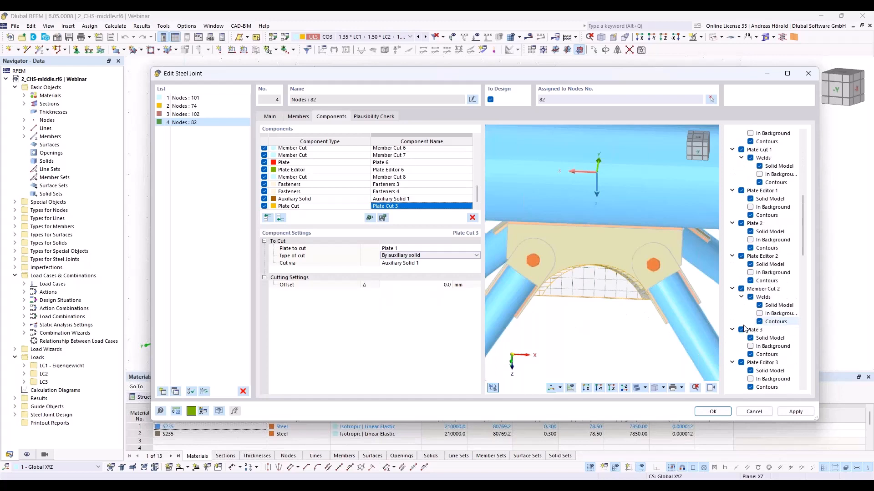
scroll(745, 329, "down", 7)
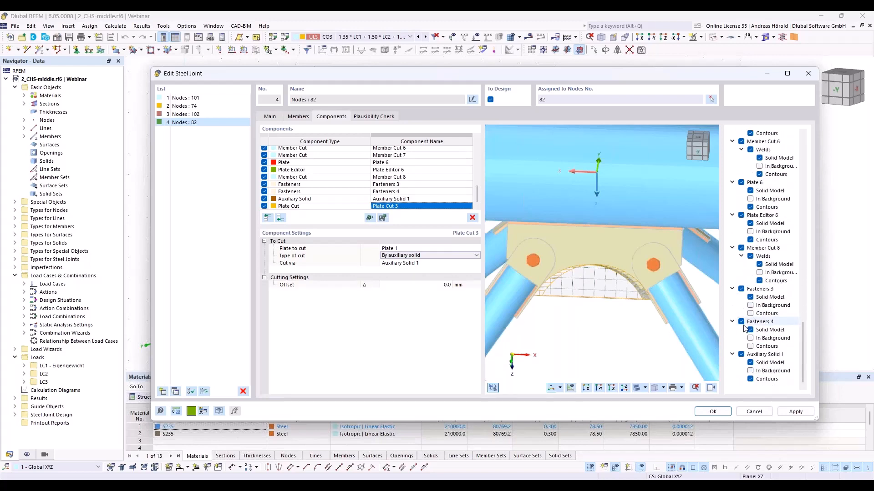
left_click(741, 354)
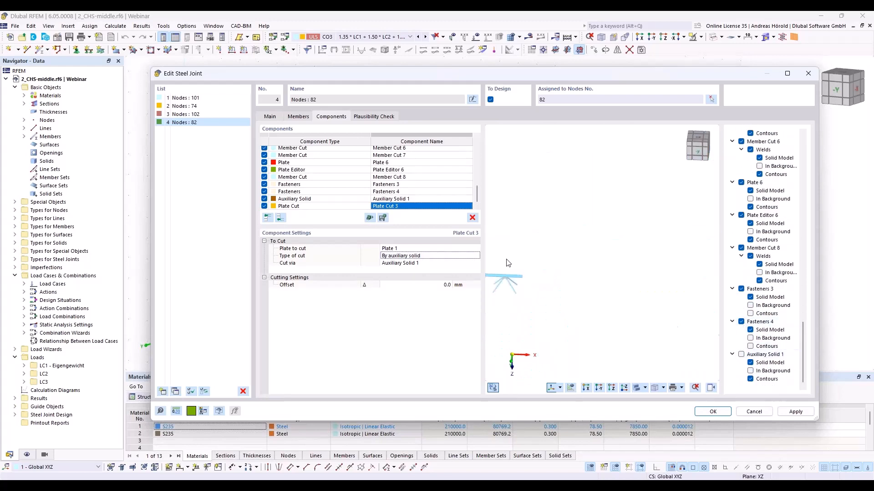
scroll(524, 288, "up", 6)
middle_click_drag(525, 288, 764, 349)
middle_click_drag(500, 221, 707, 326)
scroll(656, 326, "up", 7)
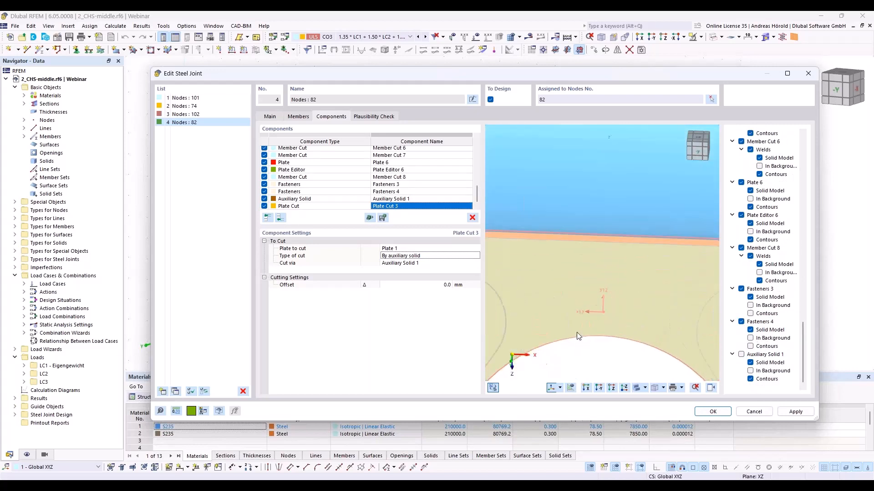
scroll(578, 328, "down", 3)
middle_click_drag(579, 326, 601, 276)
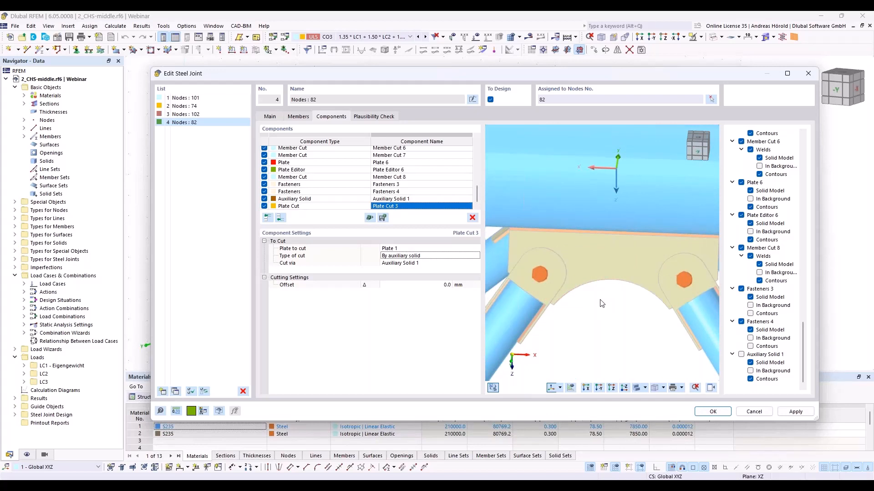
- Copy Auxiliary Solid 1 and Plate Cut 3 together to the end of the component list
left_click(319, 200)
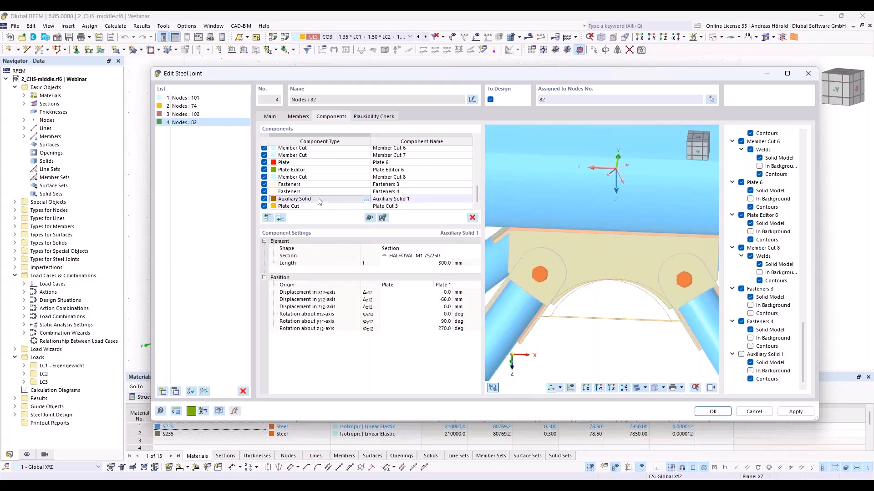
left_click(323, 207, "shift")
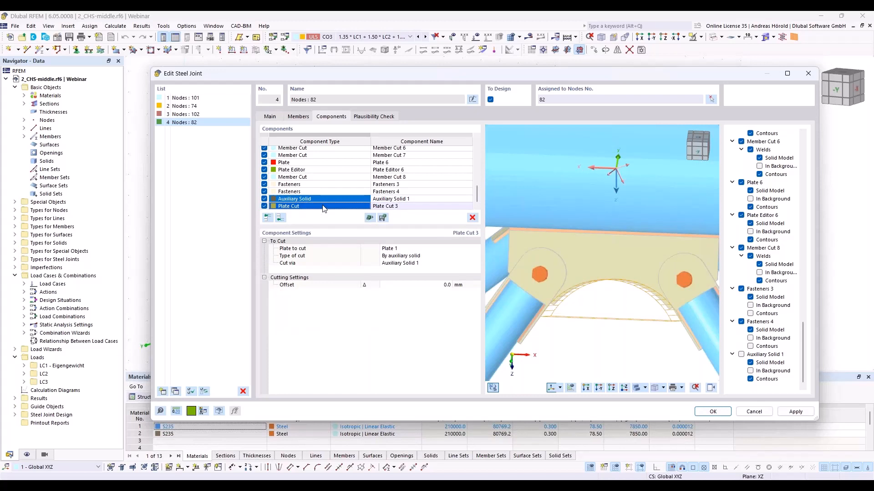
right_click(322, 206)
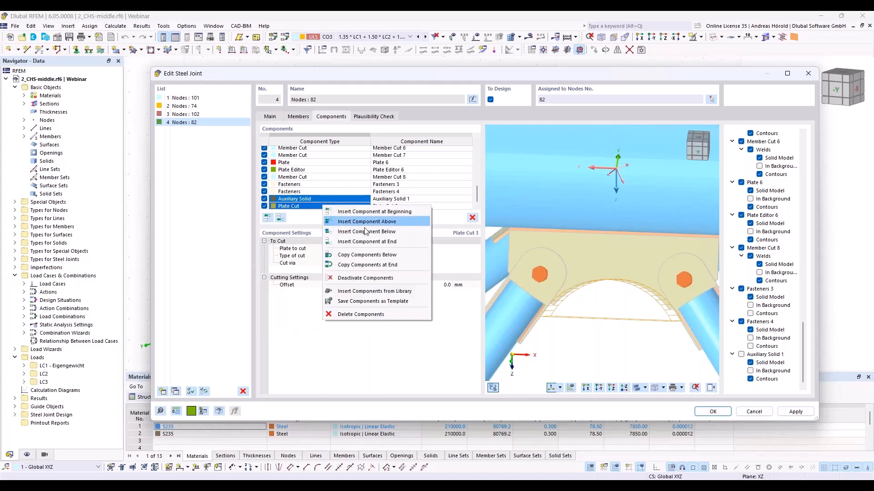
left_click(390, 265)
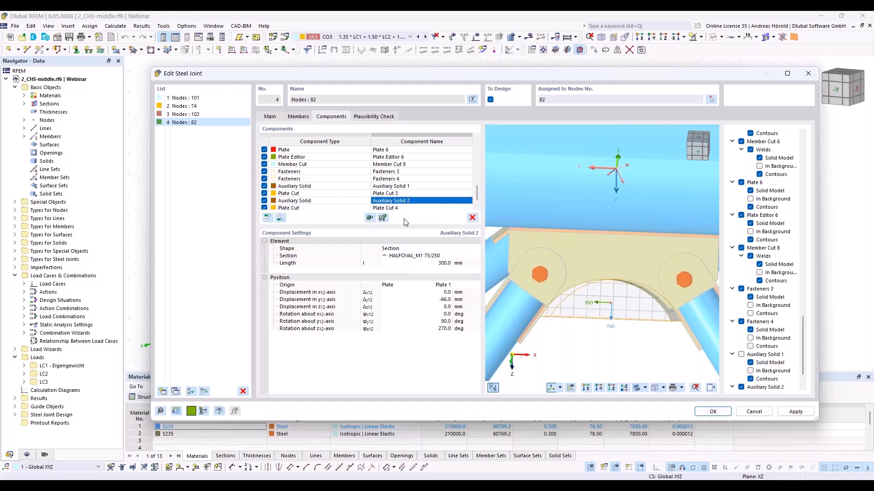
- Change the copied auxiliary solid's origin plate to Plate 4 and check its position on the opposite gusset plate
left_click(452, 285)
left_click(451, 285)
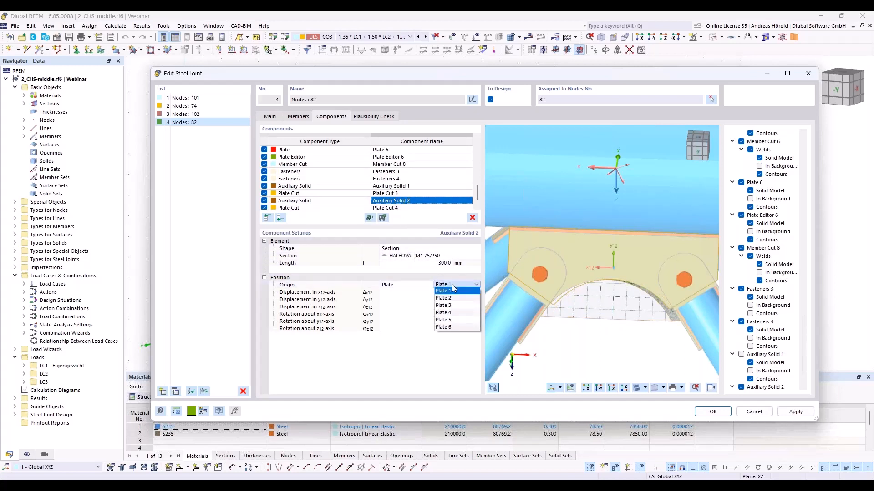
left_click(459, 314)
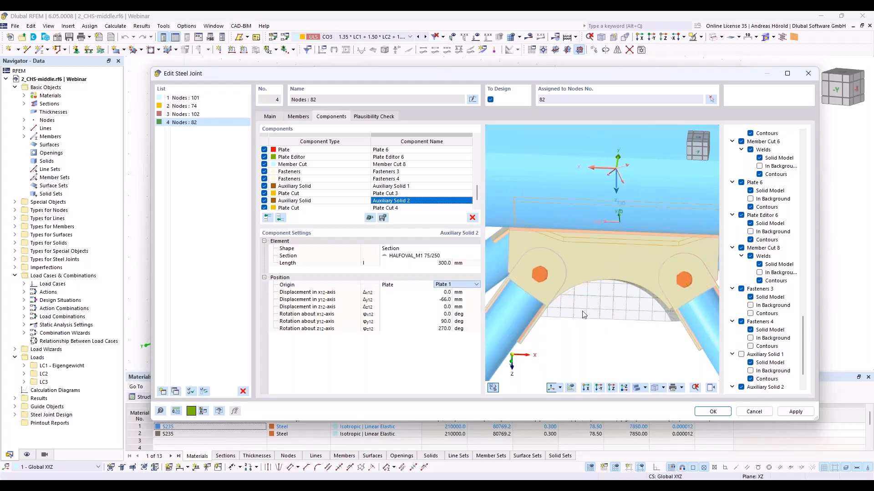
middle_click_drag(525, 301, 594, 297, "ctrl")
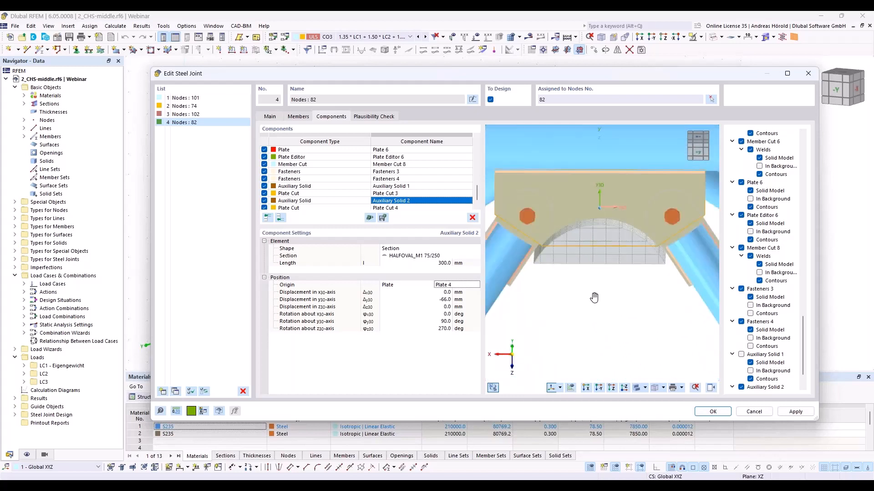
- Set the copied plate cut's plate to cut to Plate 4
left_click(387, 208)
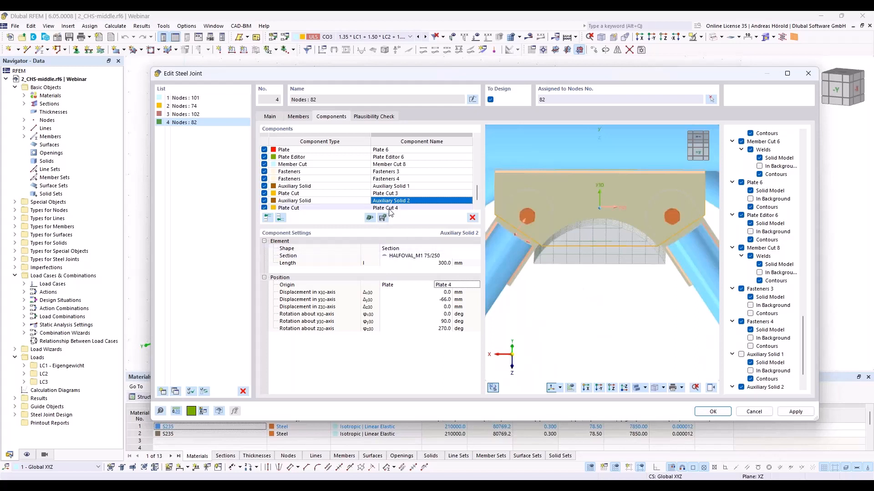
left_click(391, 208)
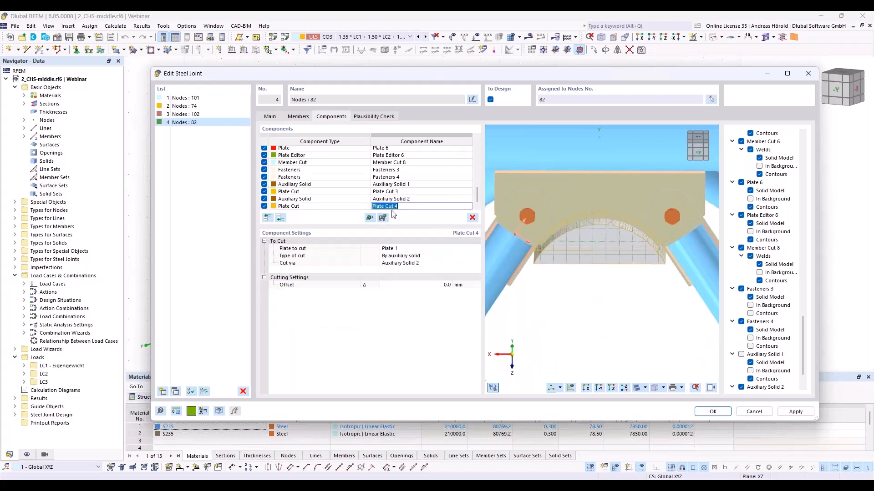
left_click(406, 249)
left_click(406, 251)
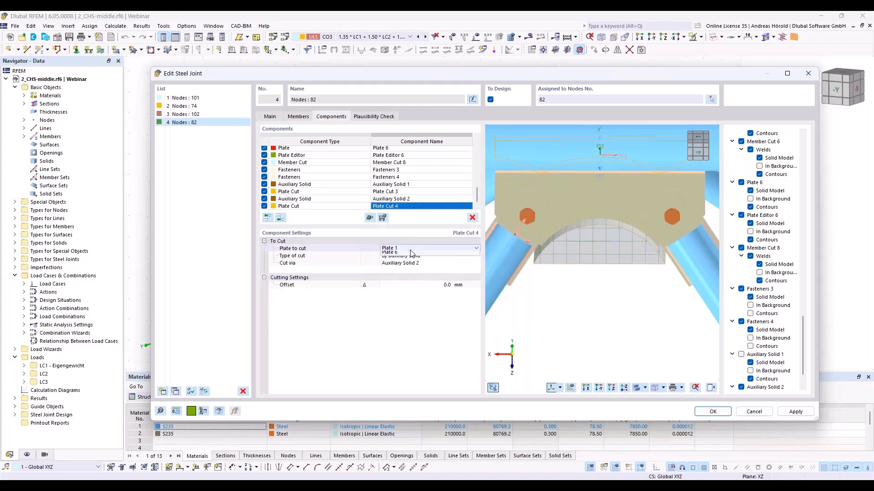
left_click(407, 277)
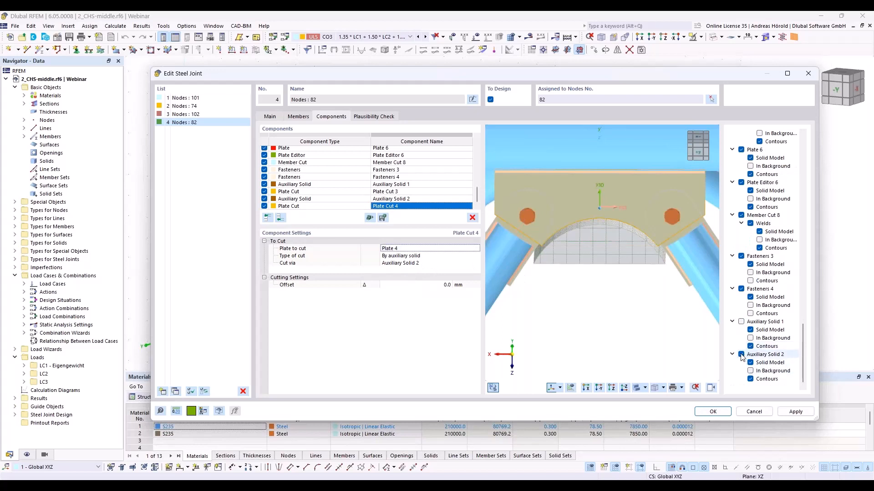
- Hide the copied auxiliary solid in the joint preview and inspect the arched cutouts of both gusset plates
left_click(741, 355)
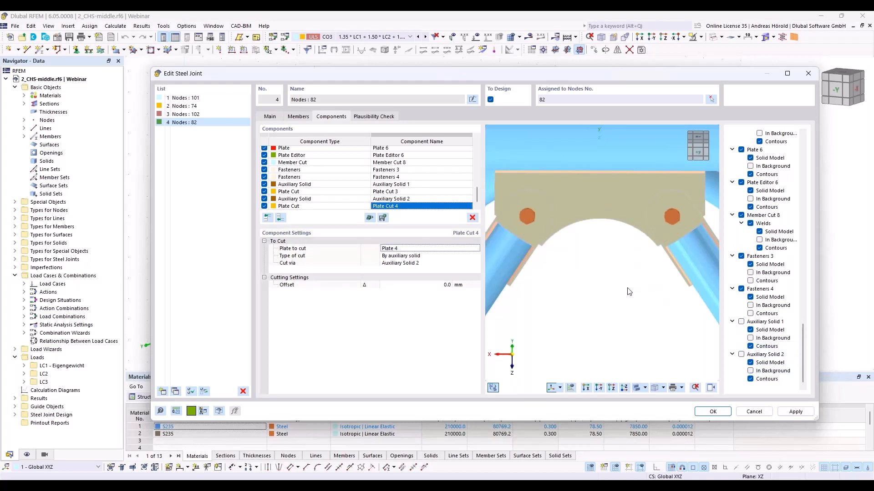
middle_click_drag(581, 253, 577, 188, "ctrl")
left_click(599, 388)
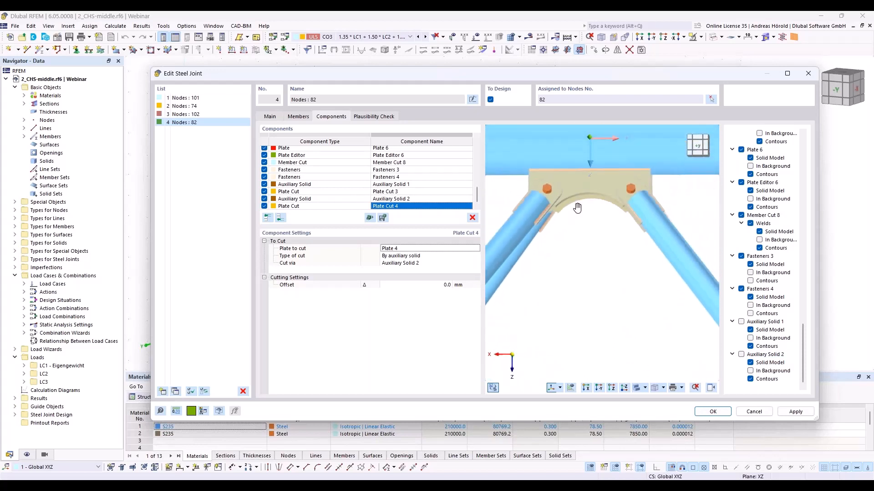
- Add an auxiliary solid at the end of the component list, shaped as a cylinder with a 50 mm diameter
left_click(598, 389)
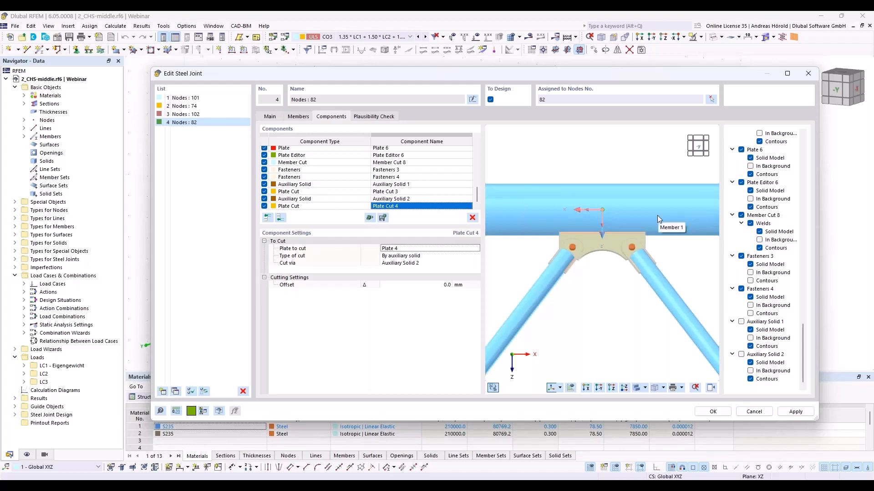
scroll(575, 157, "down", 4)
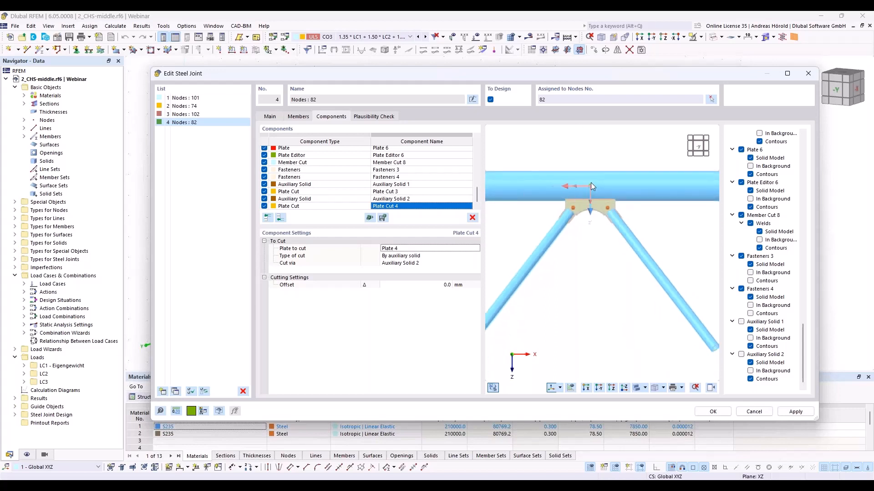
scroll(590, 182, "up", 5)
middle_click_drag(590, 185, 605, 276)
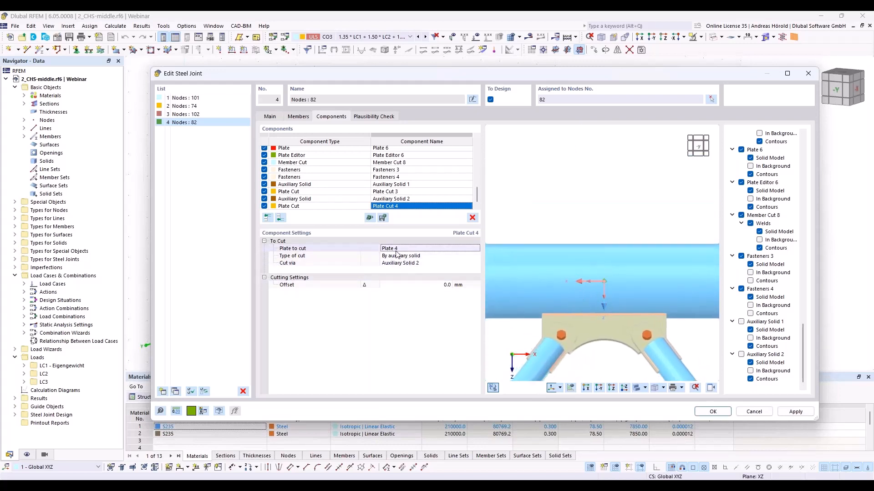
left_click(281, 218)
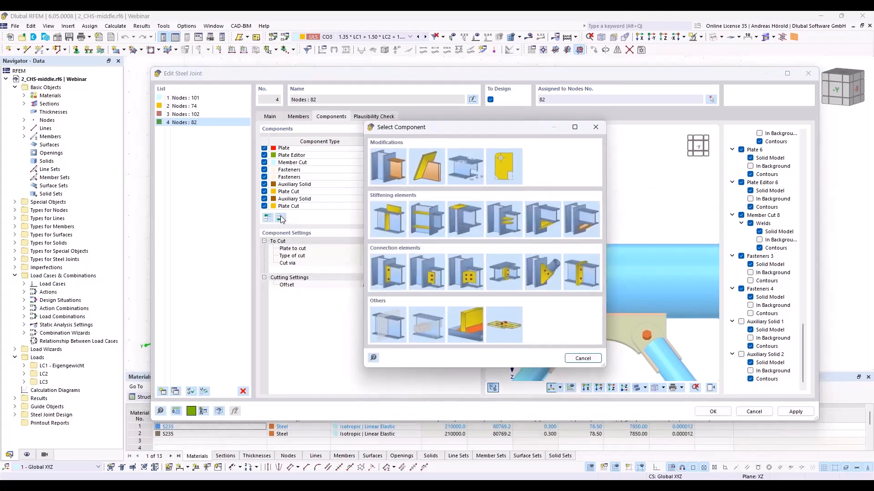
left_click(419, 322)
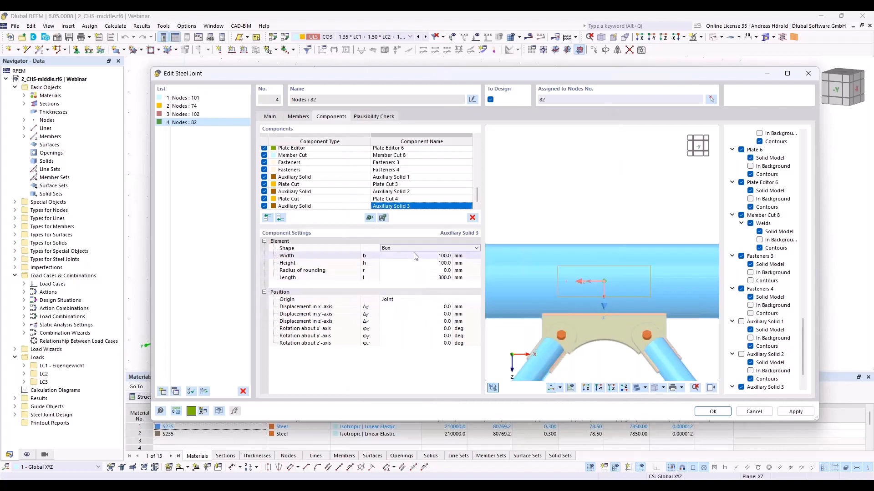
left_click(428, 248)
left_click(428, 262)
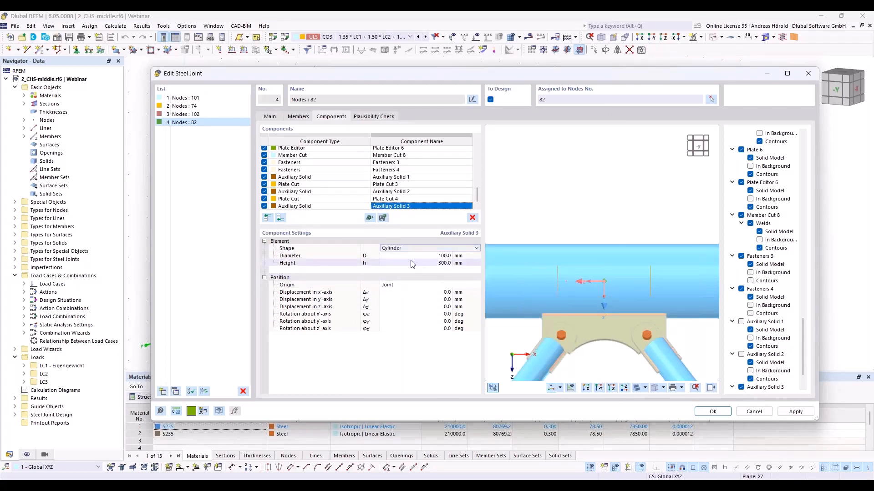
left_click(434, 255)
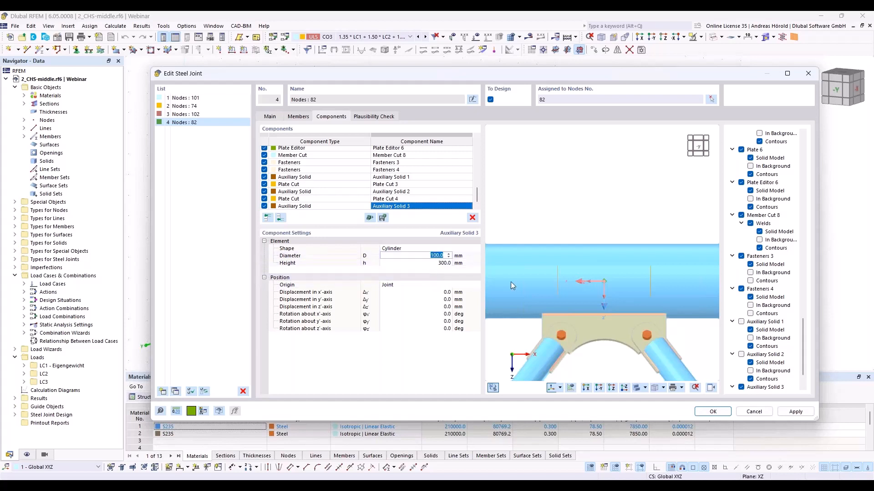
type("50")
key("Tab")
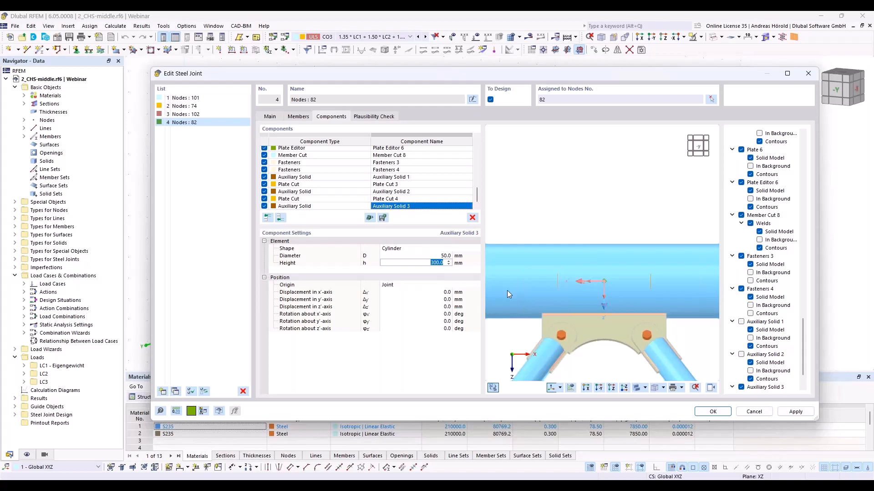
- Rotate the cylindrical auxiliary solid 90° about its z'-axis so that it runs crosswise through the chord
left_click(441, 328)
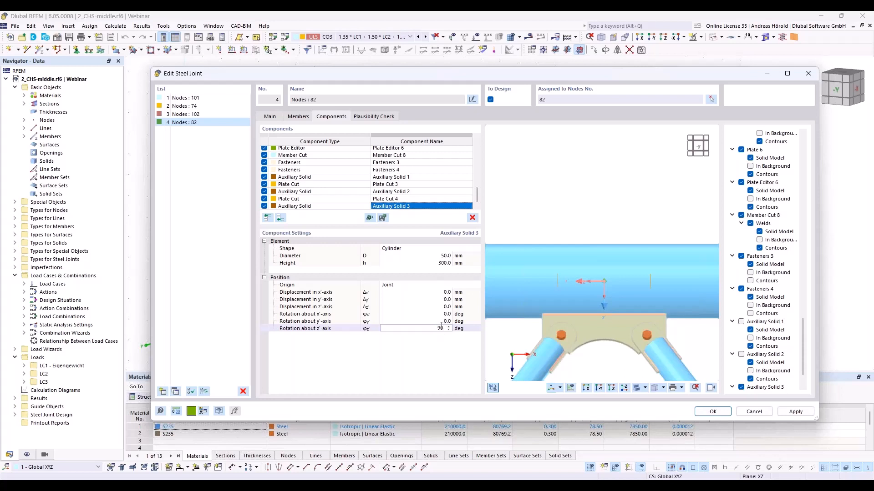
key("Return")
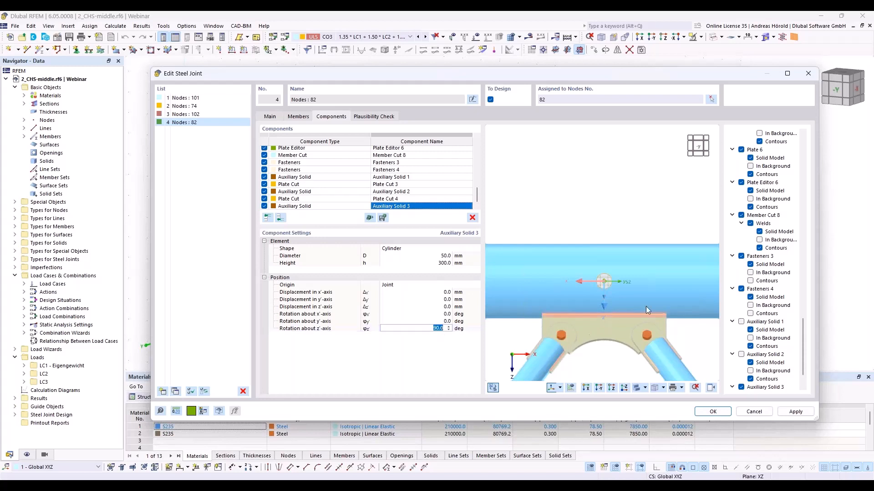
middle_click_drag(626, 217, 649, 200, "ctrl")
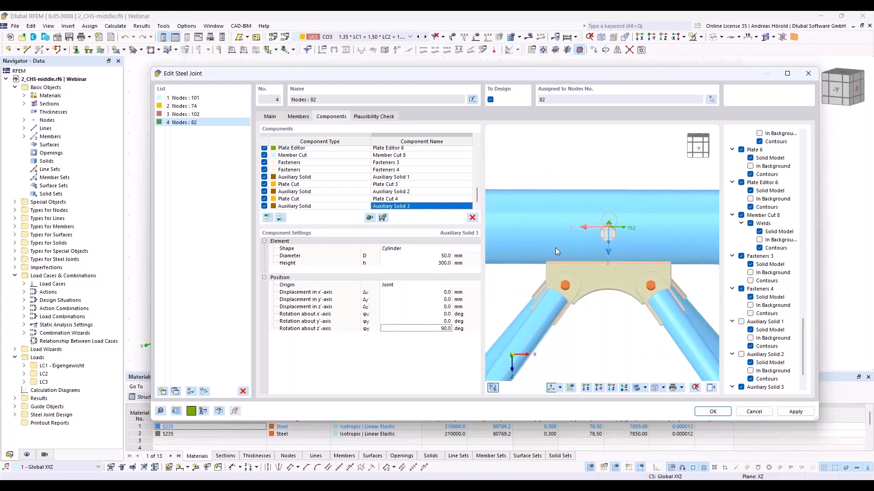
- Displace the cylindrical auxiliary solid by -120 mm in the x'-axis and 40 mm in the z'-axis
left_click(449, 293)
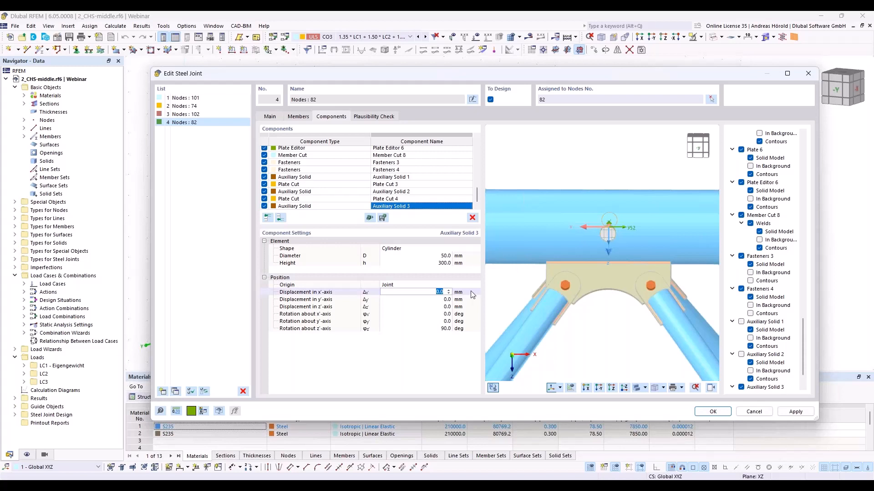
type("-120")
key("Tab")
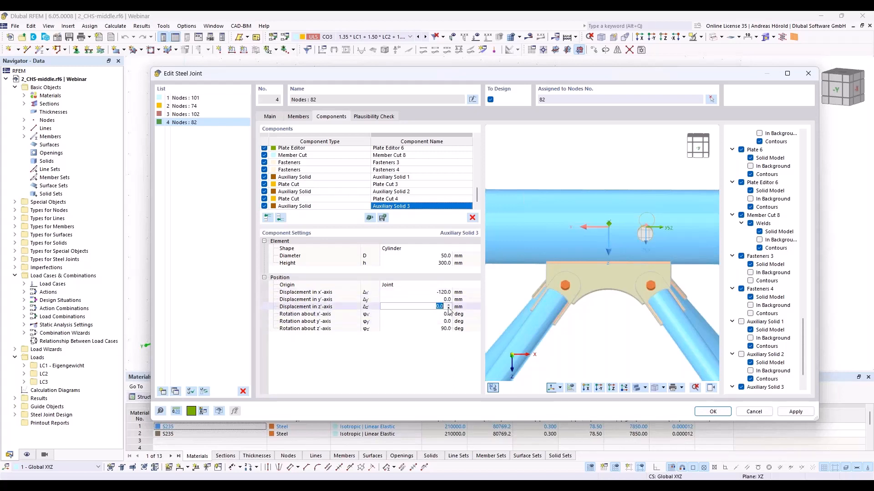
key("Tab")
type("40")
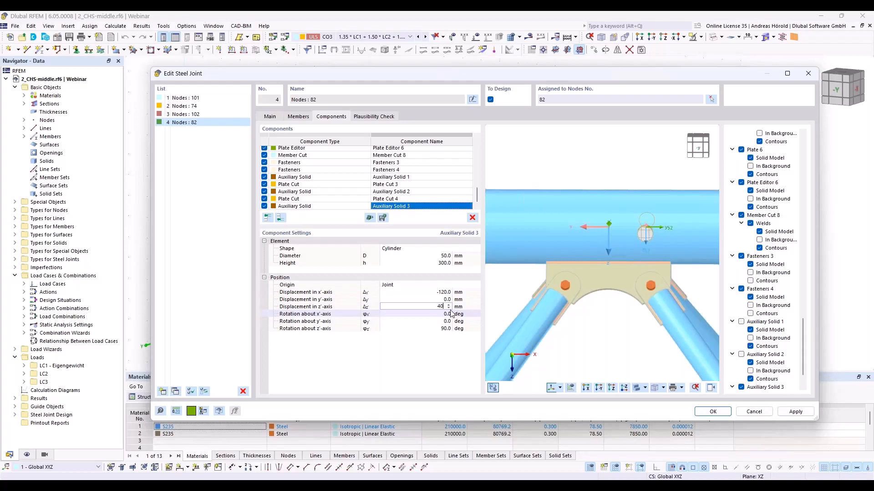
key("Tab")
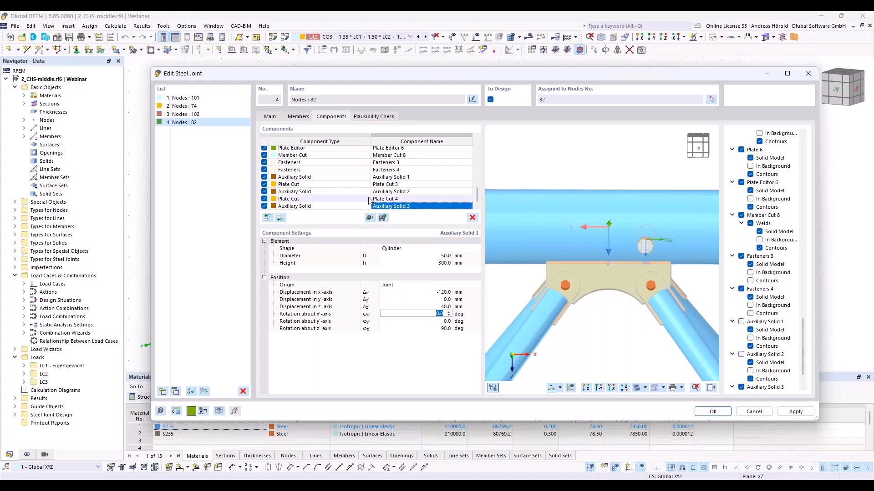
- Add a member cut at the end of the component list with Member 1 as the member to cut
left_click(282, 218)
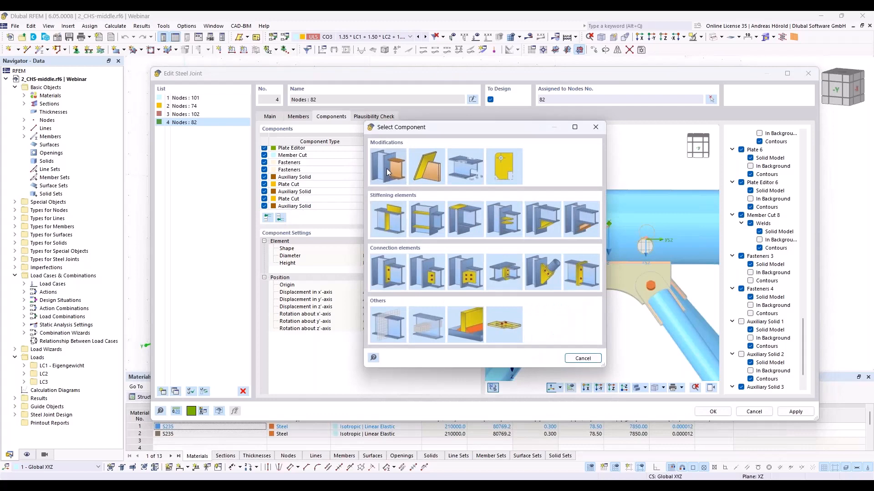
left_click(387, 172)
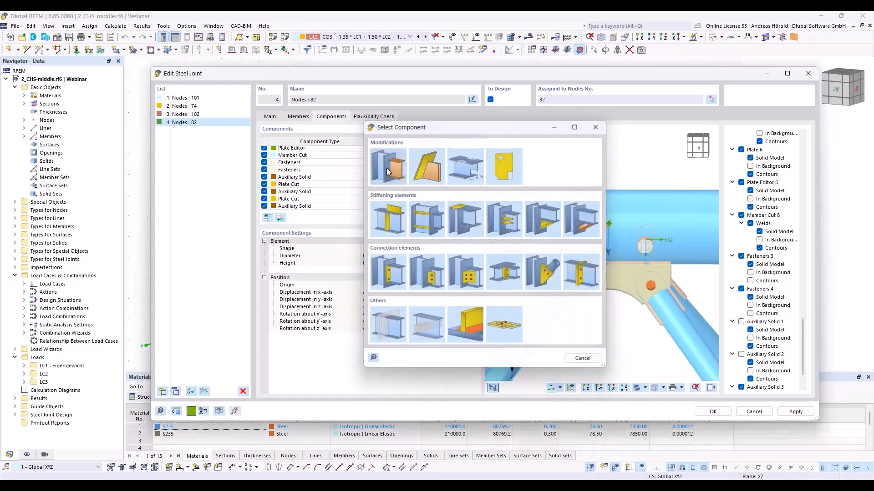
left_click(403, 249)
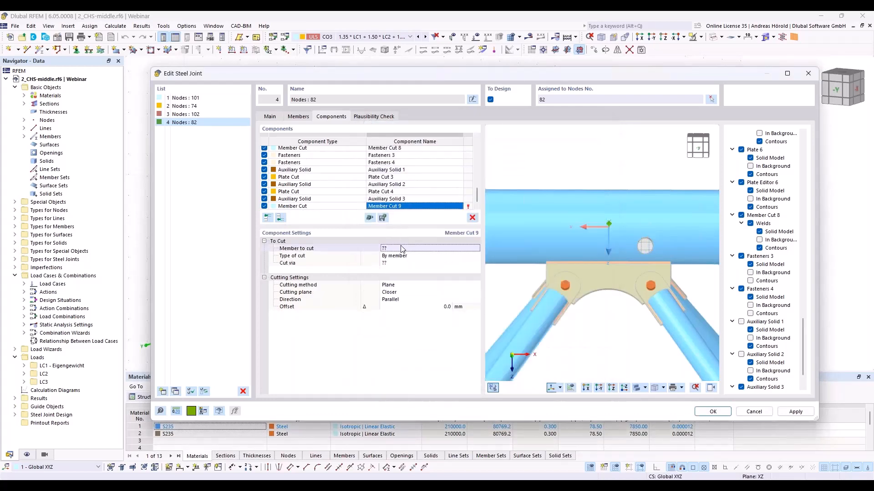
left_click(401, 247)
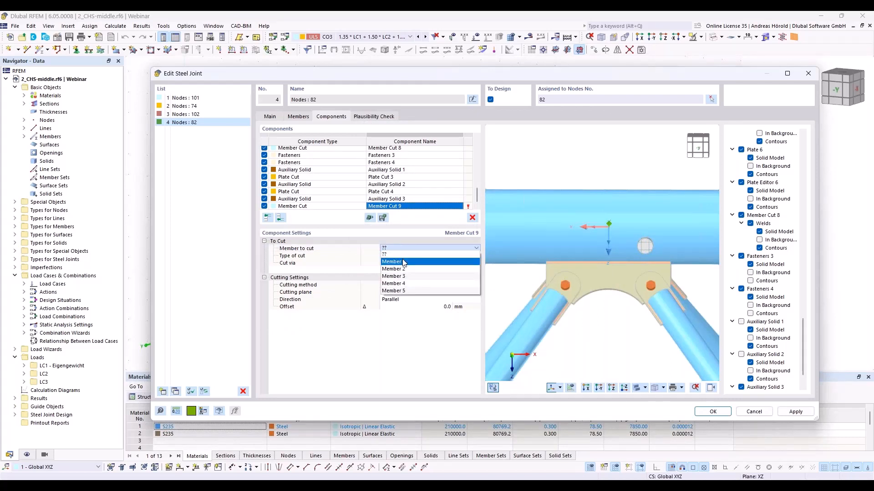
left_click(403, 260)
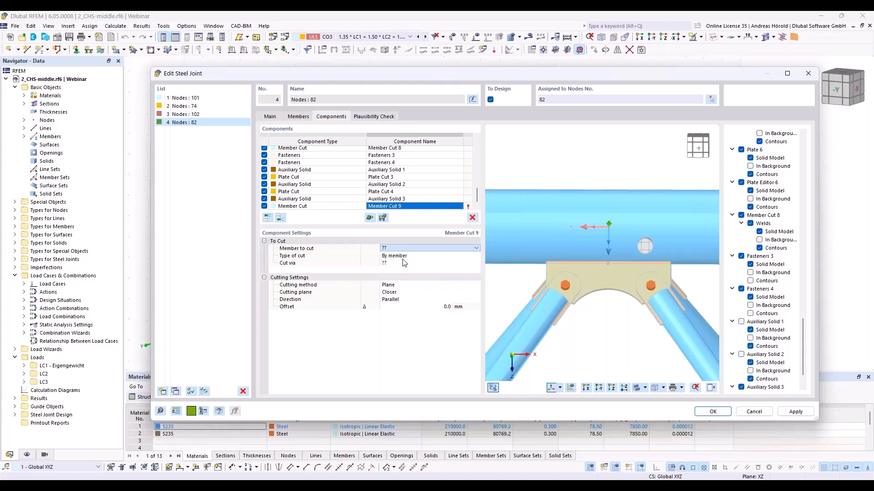
- Set the new member cut's type to By auxiliary solid and cut via Auxiliary Solid 3
left_click(411, 258)
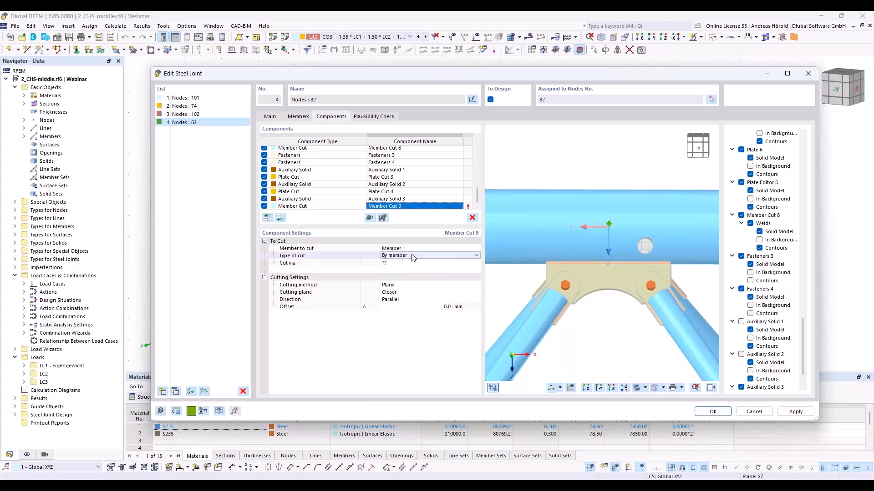
left_click(412, 255)
left_click(414, 277)
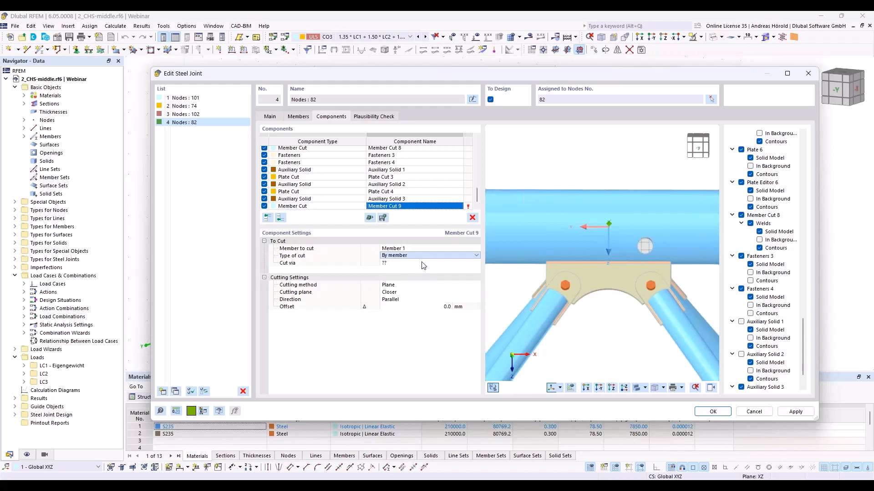
left_click(423, 263)
left_click(423, 263)
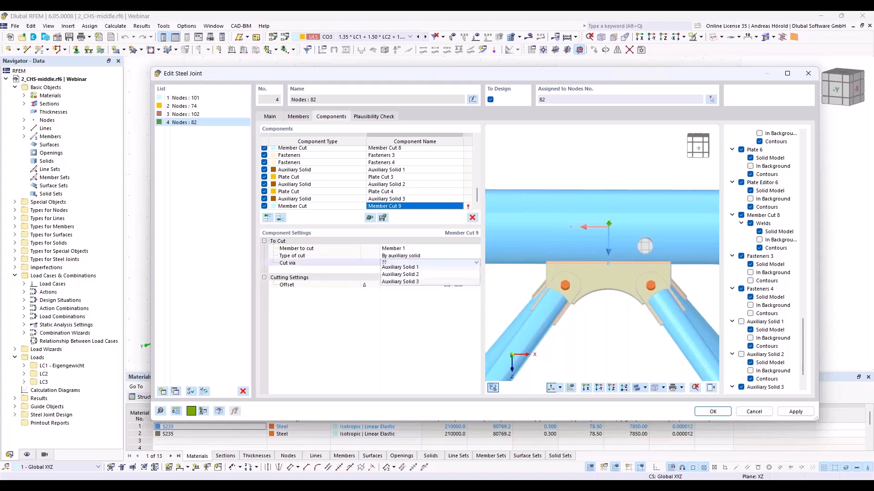
left_click(419, 283)
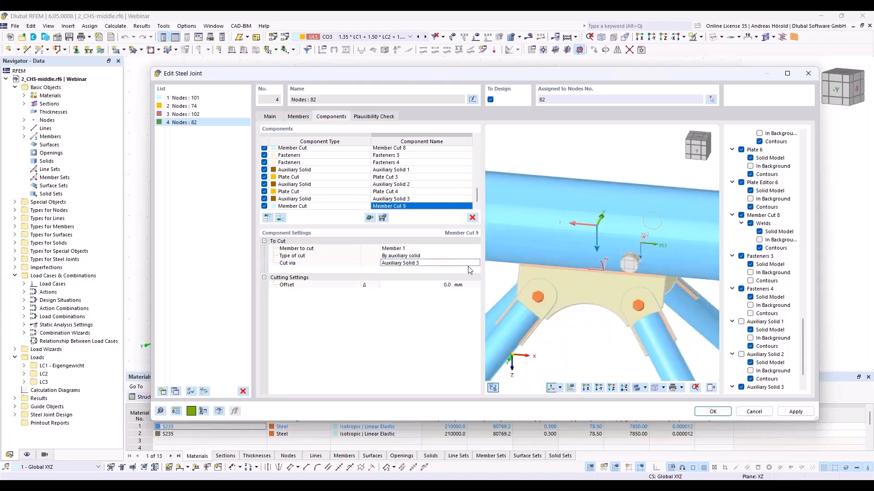
- Hide Auxiliary Solid 3 in the joint preview, inspect the round opening in the chord, and show the solid again
middle_click_drag(648, 291, 643, 251, "ctrl")
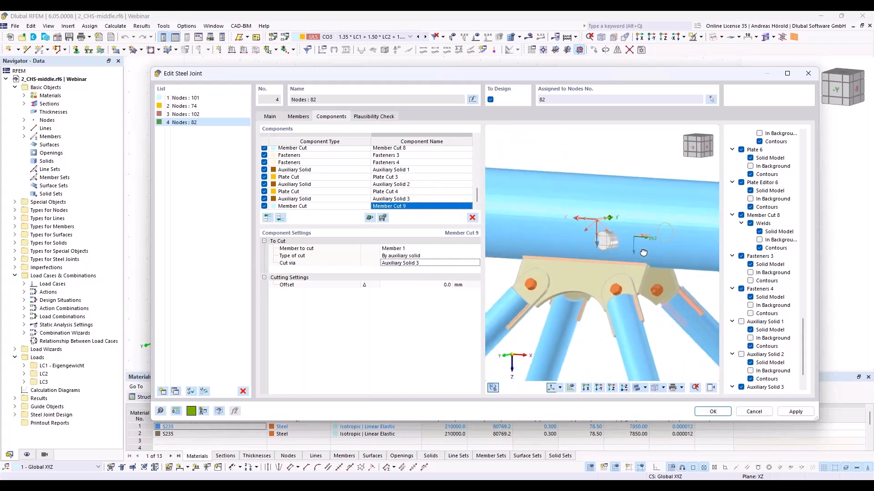
right_click(643, 251)
left_click(727, 370)
scroll(728, 370, "down", 1)
left_click(741, 355)
left_click(740, 355)
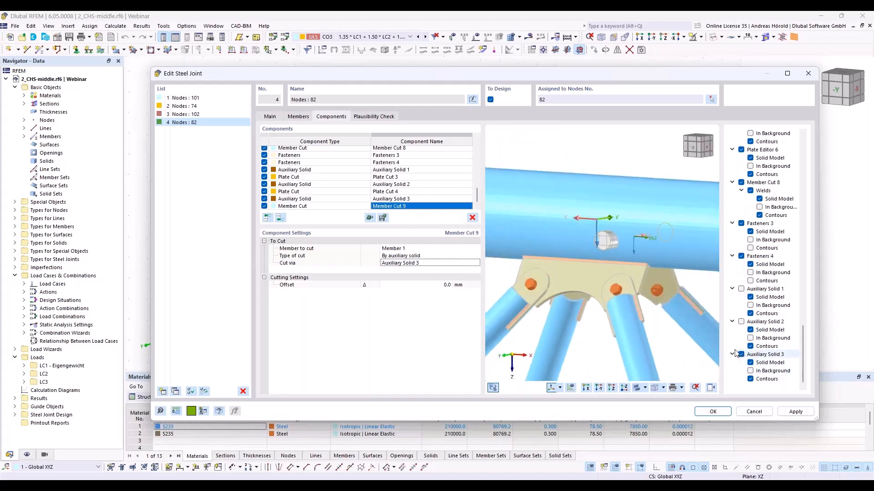
middle_click_drag(634, 320, 692, 317, "ctrl")
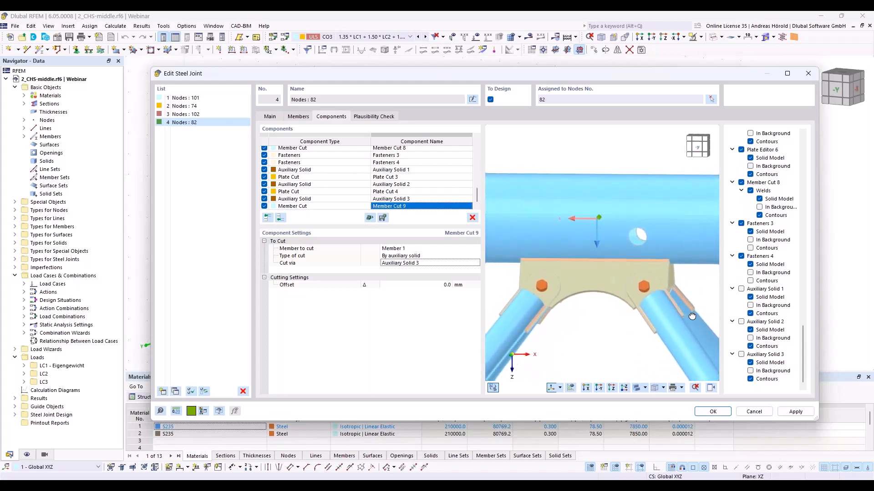
left_click(741, 355)
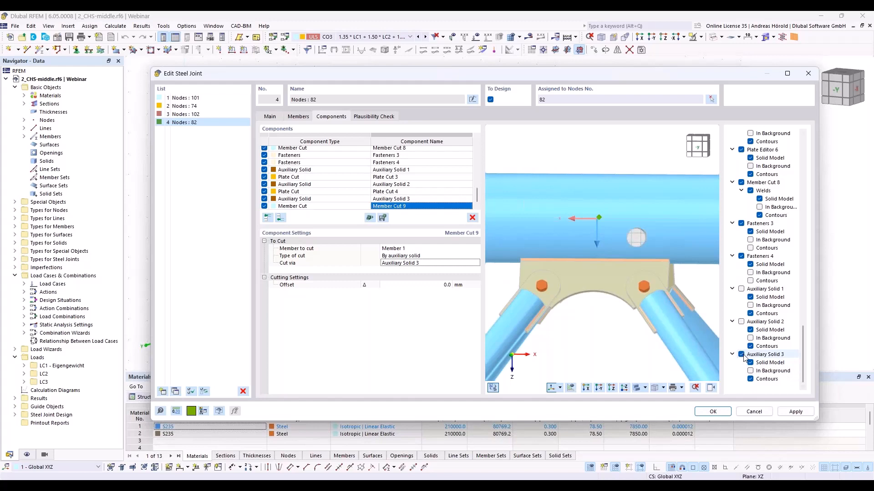
- Set the height of Auxiliary Solid 3 to 100 mm and check how far it reaches through the chord
left_click(409, 199)
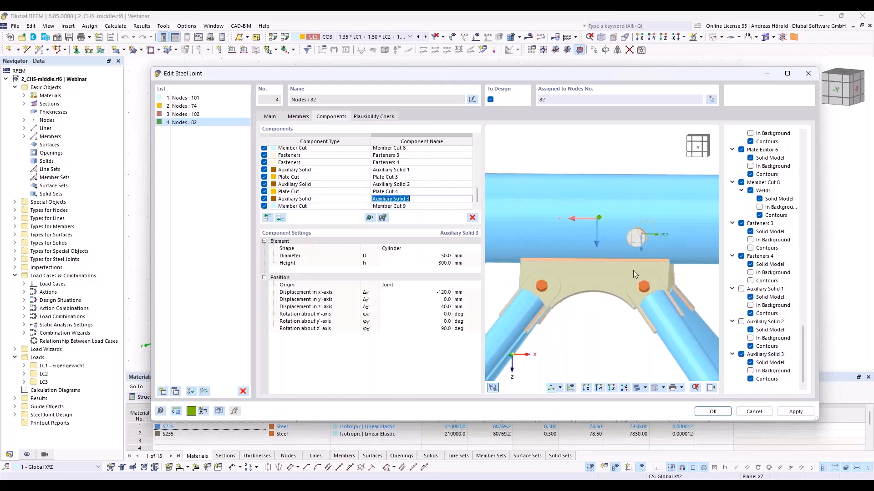
middle_click_drag(633, 271, 529, 319, "ctrl")
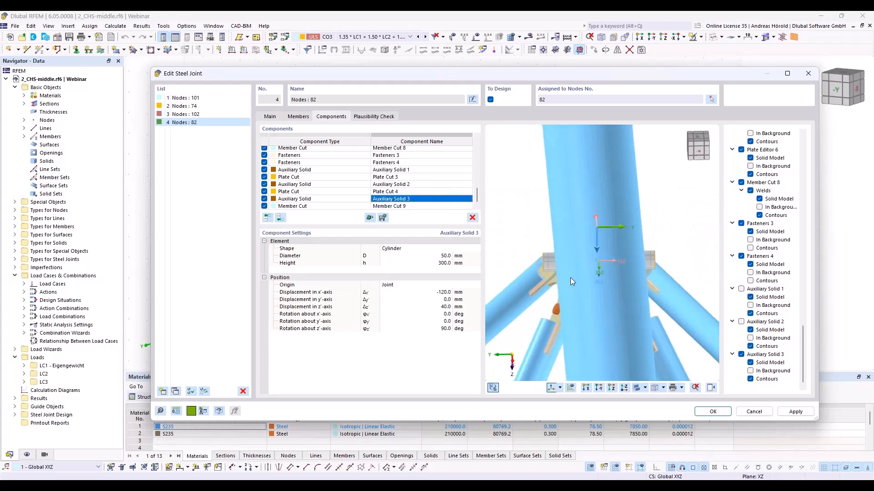
middle_click_drag(570, 298, 656, 294, "ctrl")
left_click(436, 263)
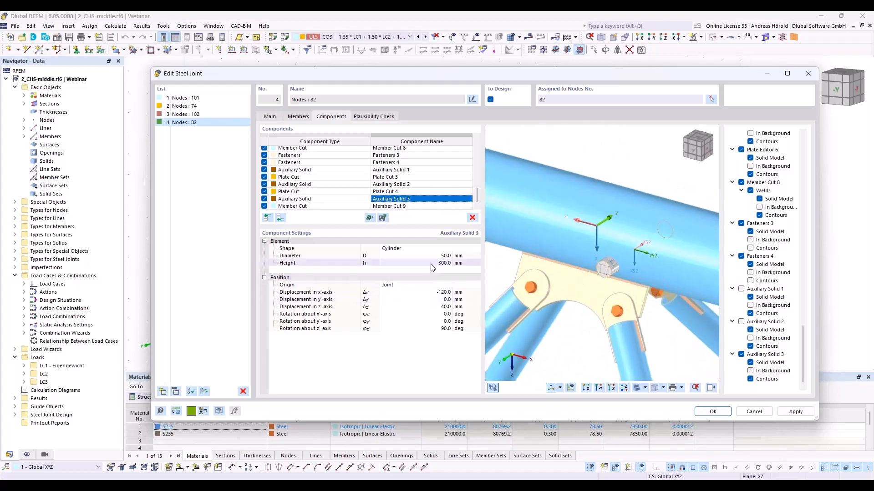
type("10")
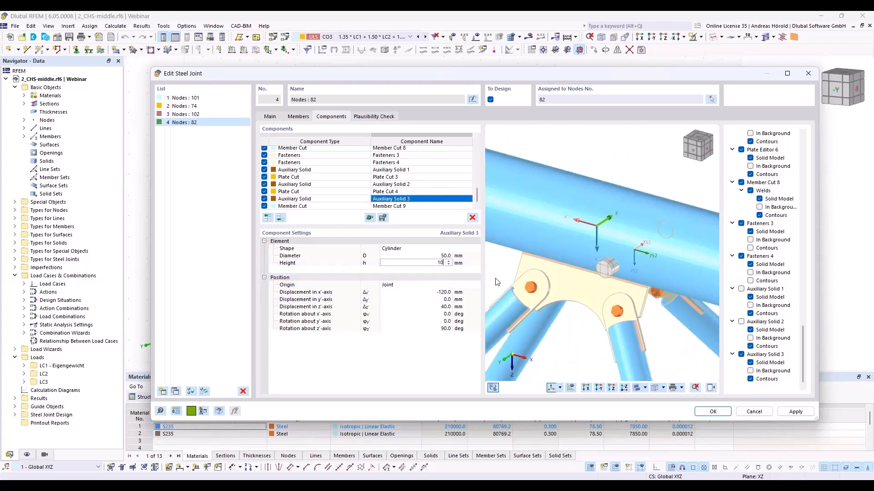
type("0")
key("Tab")
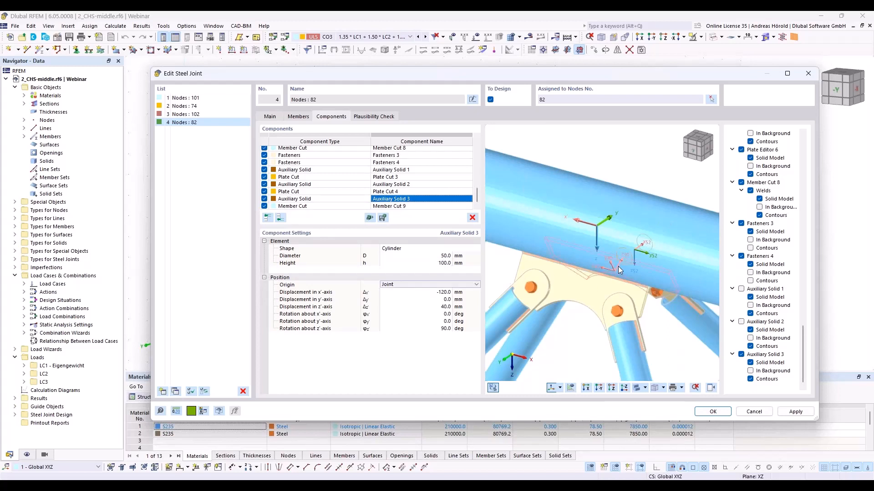
middle_click_drag(664, 344, 677, 318, "ctrl")
- Set the cylinder's height back to 300 mm and hide the solid in the joint preview to inspect the chord opening
left_click(453, 264)
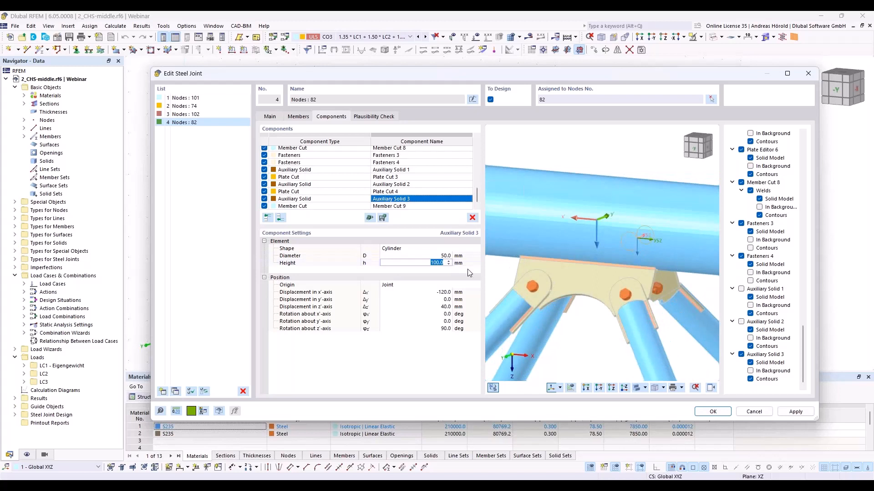
type("300")
key("Tab")
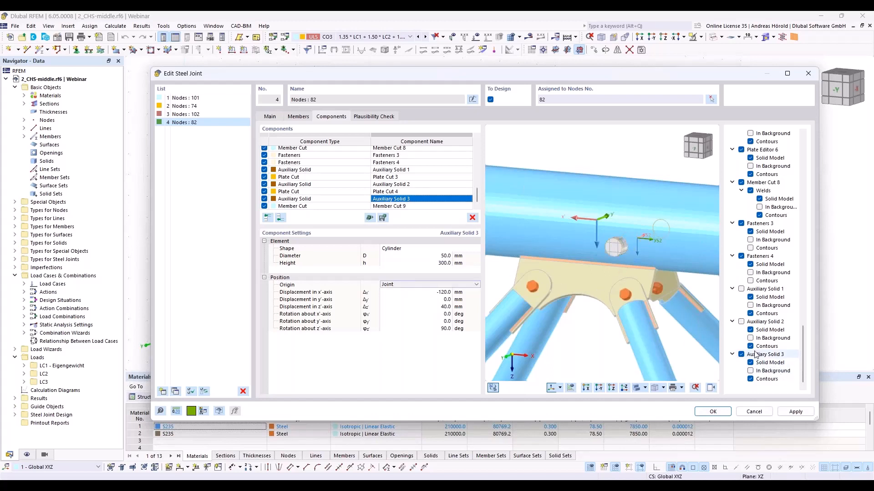
left_click(741, 354)
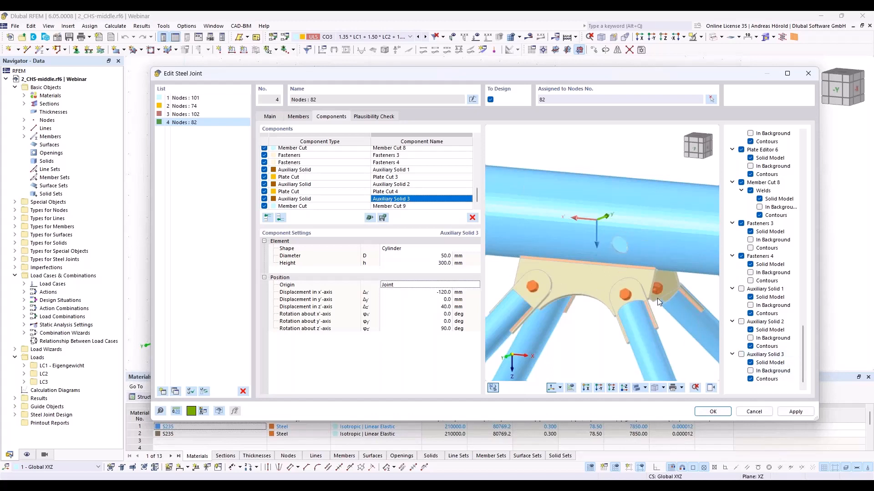
middle_click_drag(657, 299, 699, 279, "ctrl")
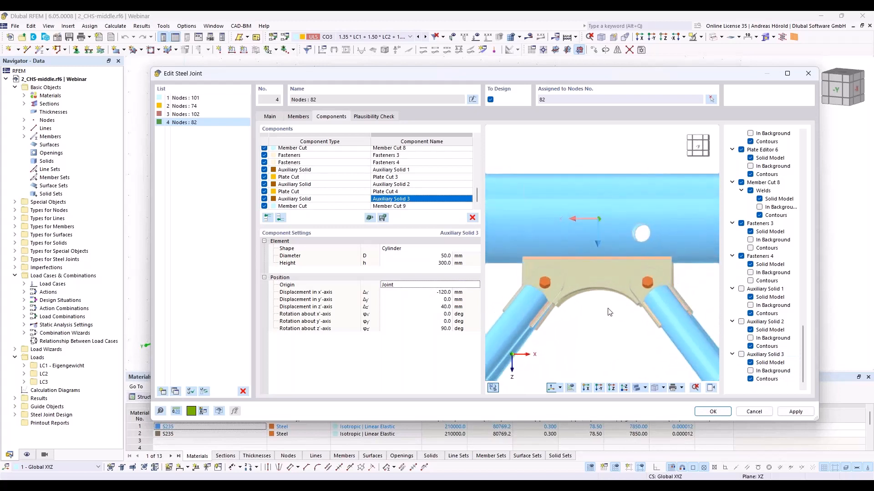
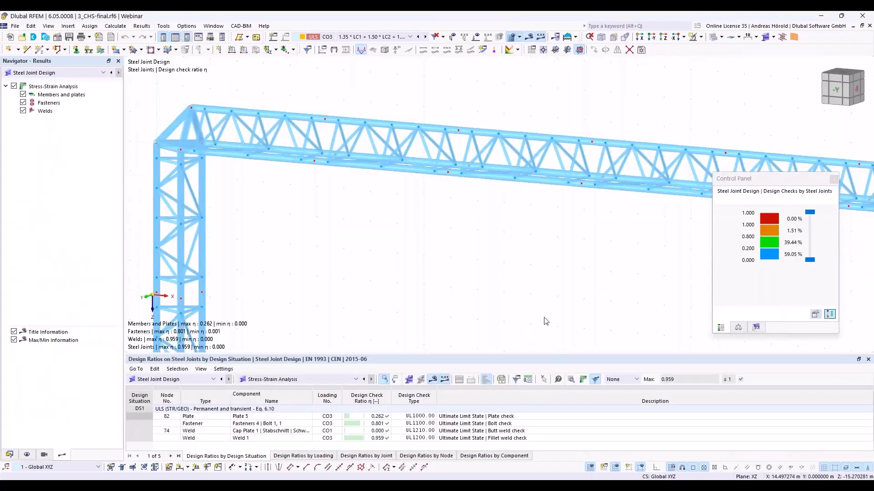
- Display the steel joints as simplified joint models and inspect the one on the girder's upper chord
scroll(544, 319, "down", 1)
middle_click_drag(543, 317, 501, 308)
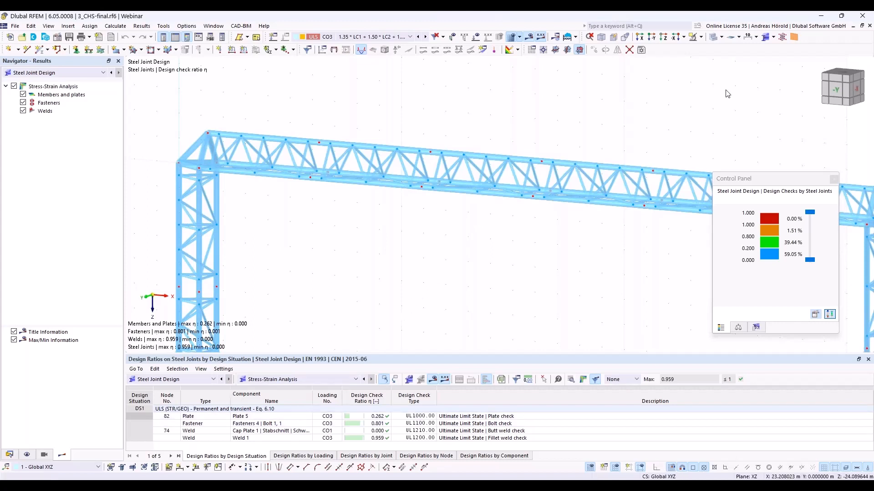
left_click(773, 37)
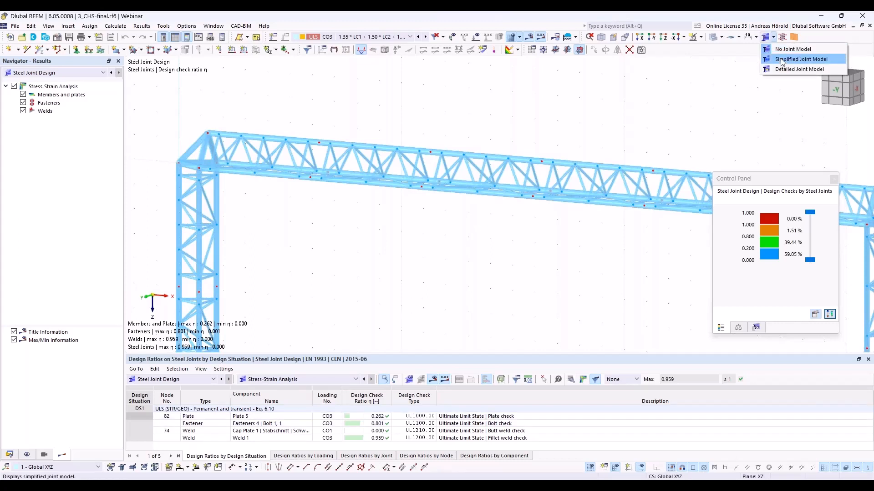
left_click(783, 59)
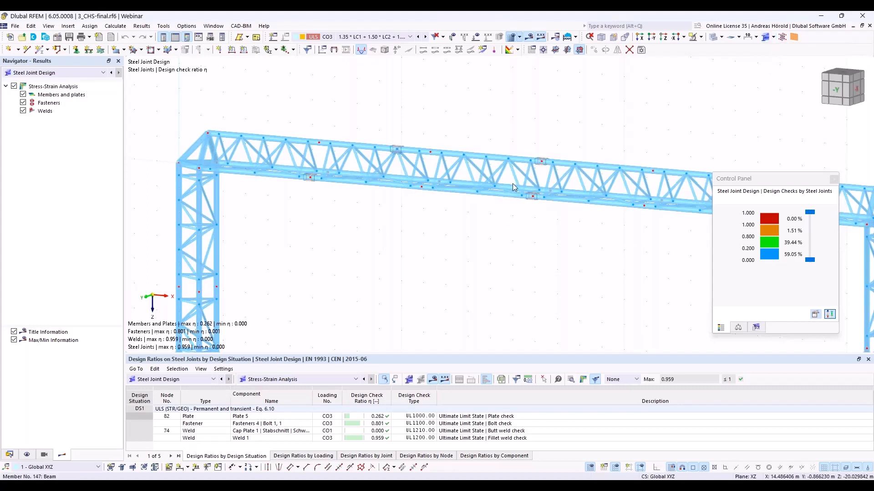
scroll(527, 185, "up", 5)
scroll(527, 182, "up", 5)
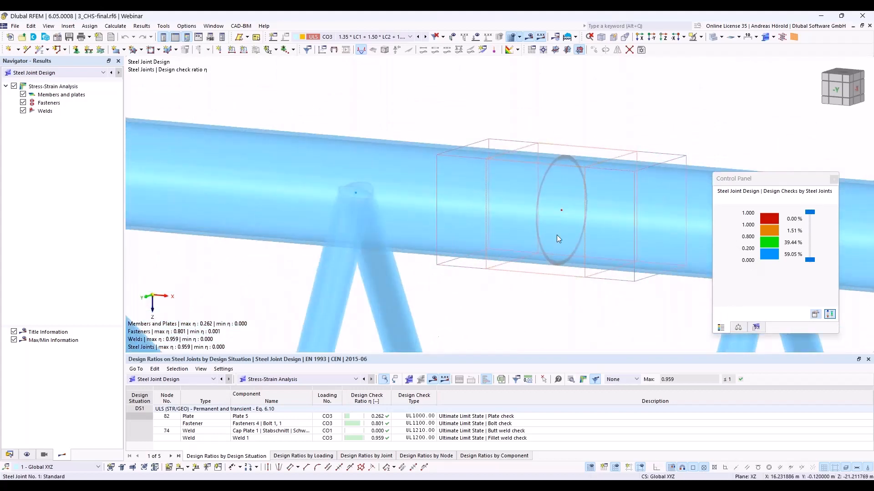
scroll(556, 235, "down", 2)
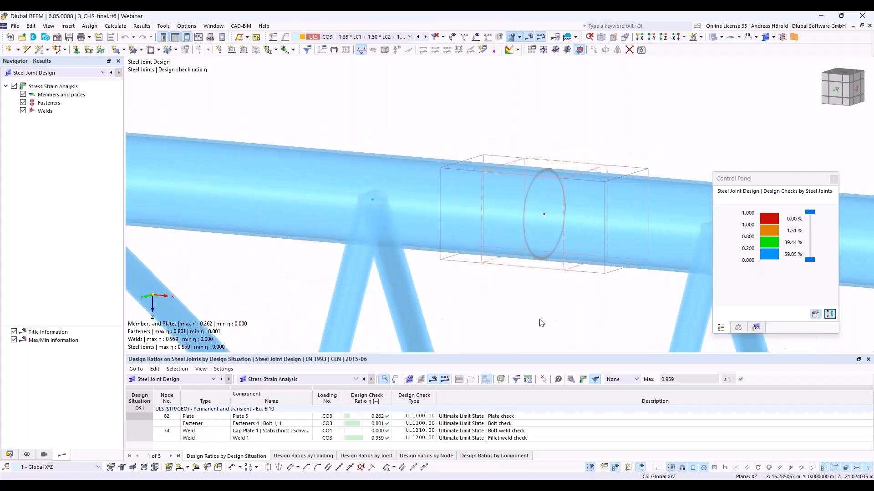
scroll(628, 235, "down", 5)
scroll(559, 217, "down", 5)
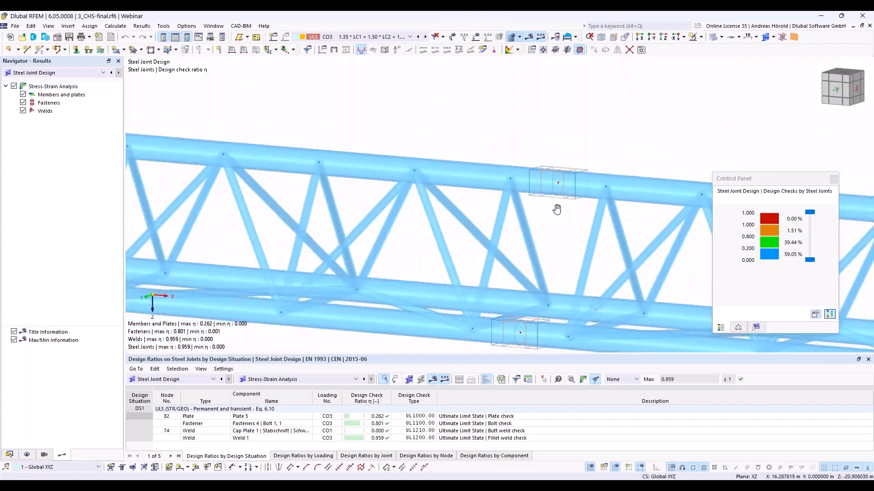
- Switch the display of the steel joints in the truss to the detailed joint model
left_click(782, 39)
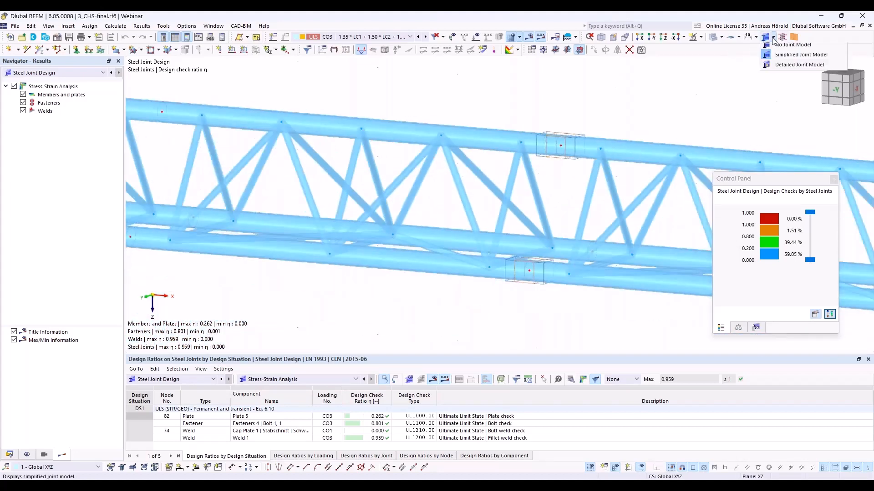
left_click(784, 70)
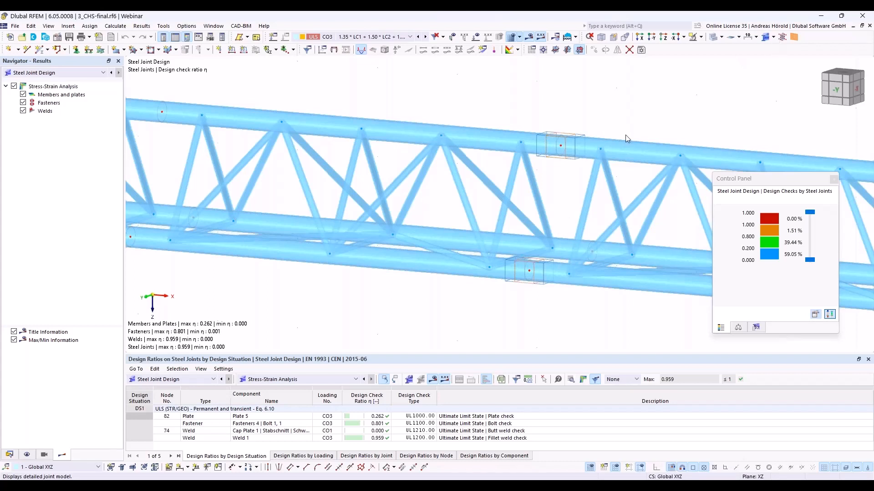
left_click(772, 38)
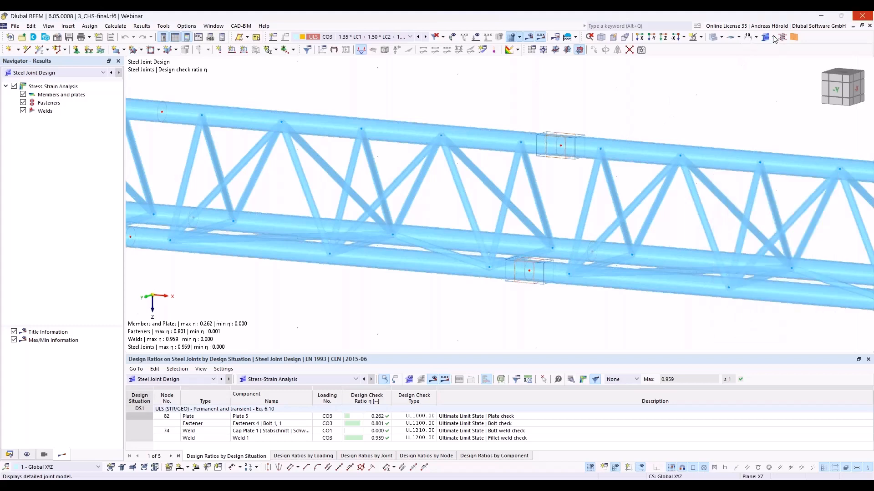
left_click(774, 39)
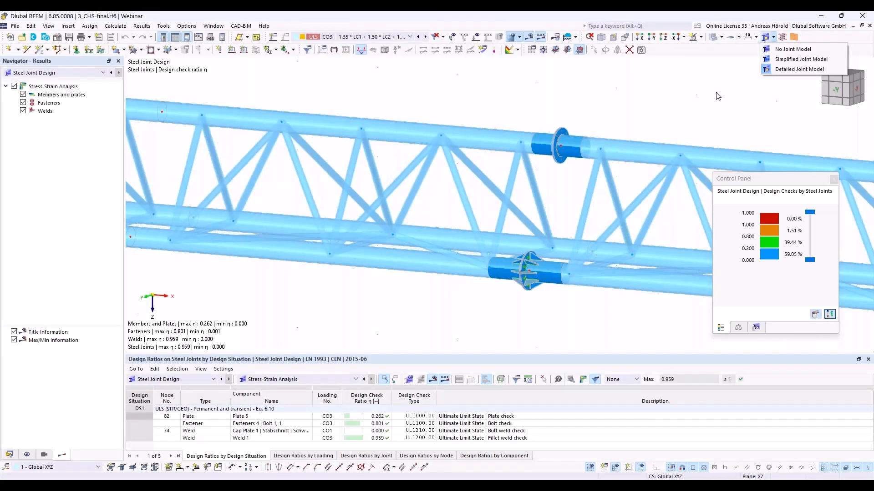
left_click(694, 99)
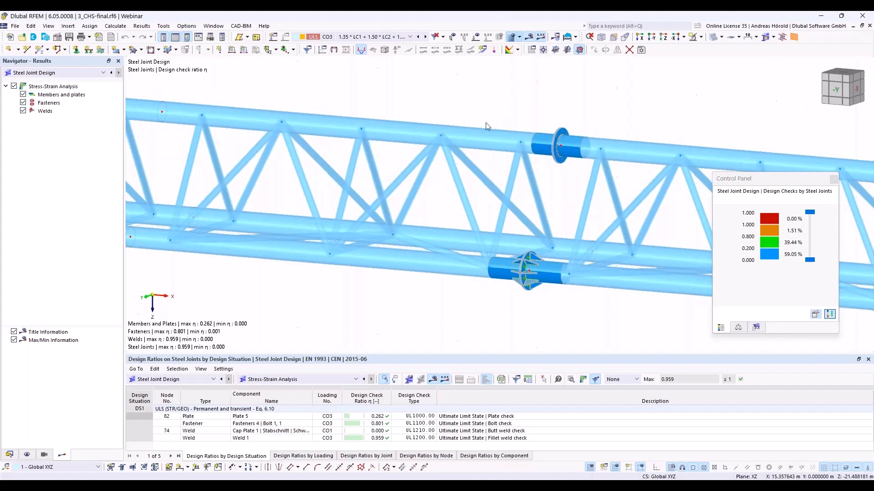
- Examine the stiffened flange joint at node 102 on the lower chord, checking the result colours of its ribs, bolts and welds
scroll(531, 260, "up", 2)
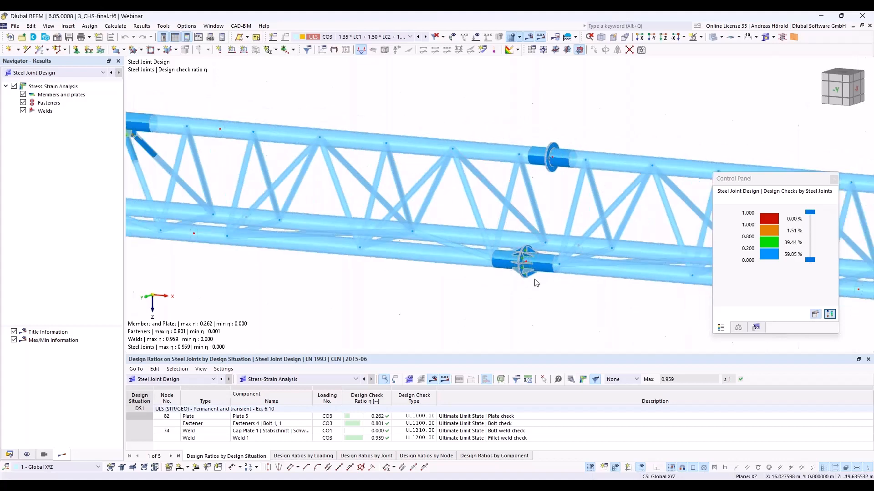
scroll(520, 250, "up", 5)
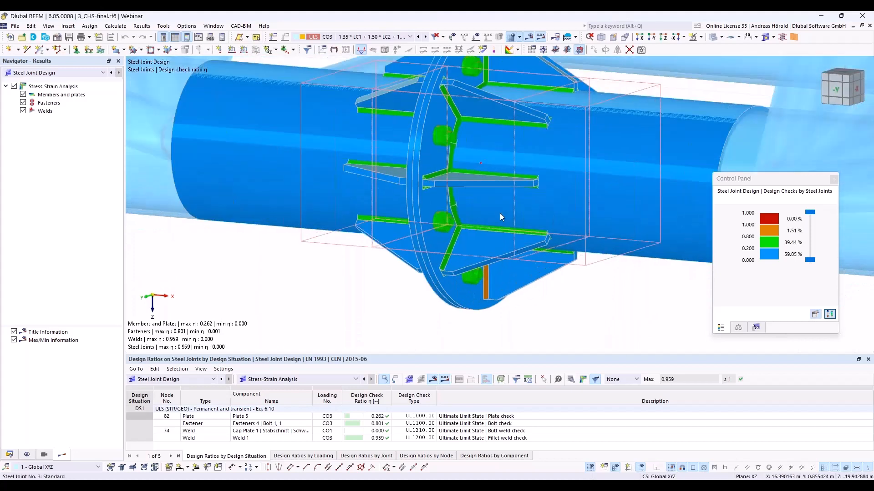
scroll(500, 212, "up", 1)
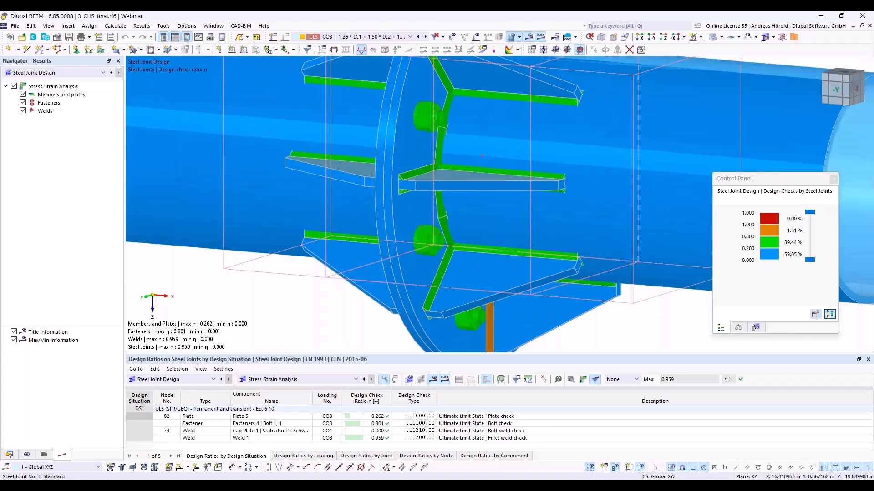
middle_click_drag(525, 285, 524, 227, "ctrl")
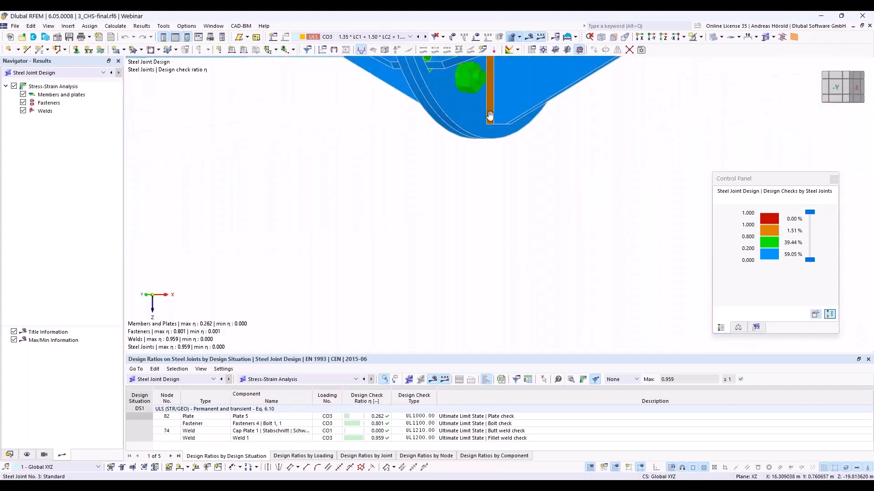
middle_click_drag(489, 115, 512, 178)
scroll(512, 178, "down", 2)
scroll(511, 171, "down", 2)
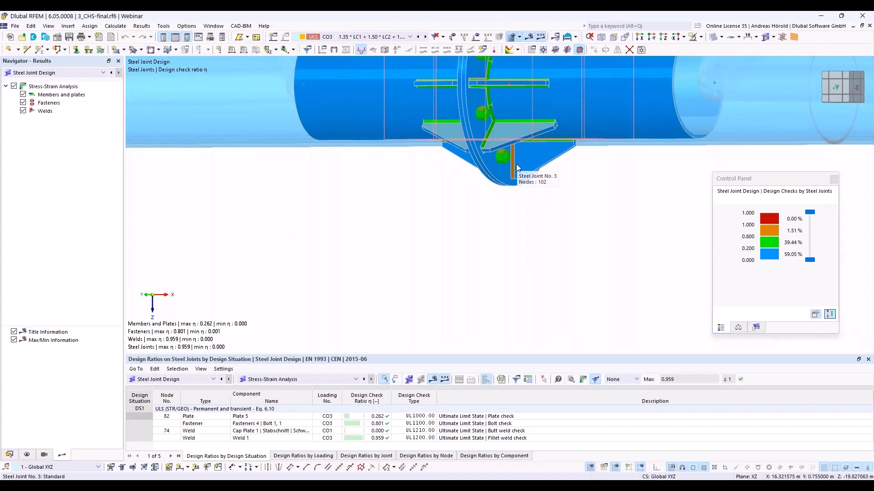
scroll(512, 165, "up", 5)
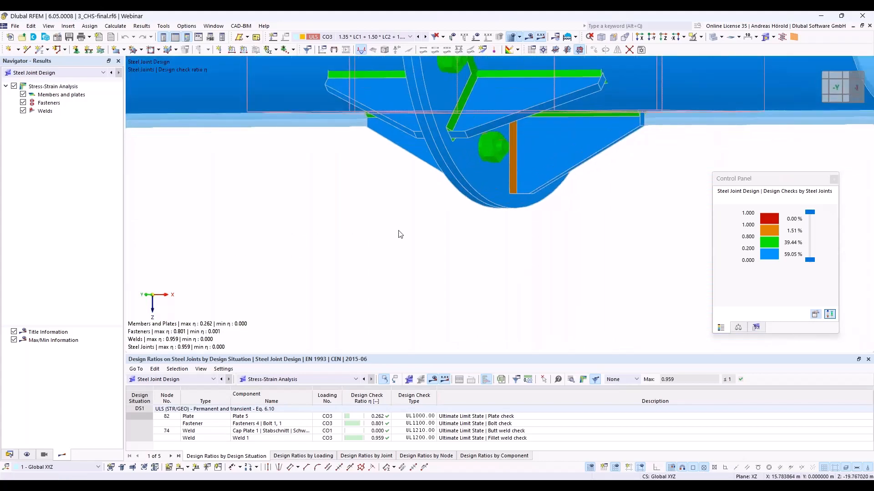
scroll(380, 228, "down", 6)
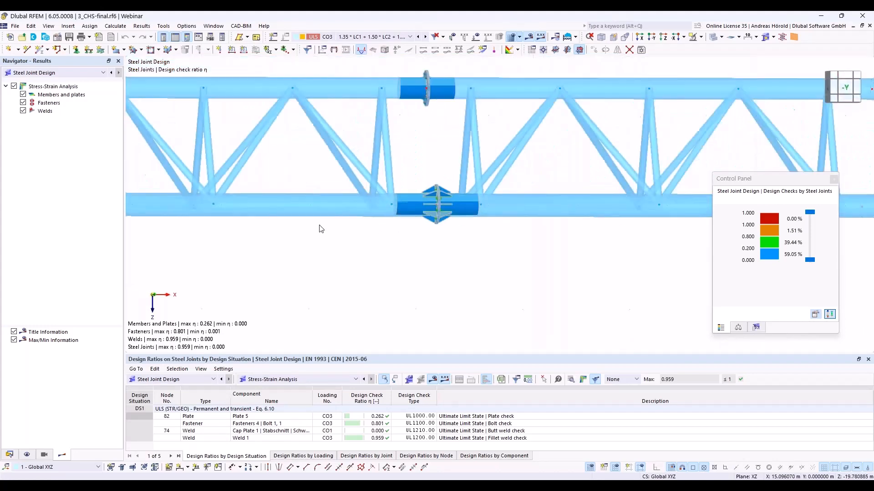
- Examine the plain flange joint on the upper chord from the other side, including its circumferential weld and bolts
middle_click_drag(321, 229, 393, 229)
middle_click_drag(410, 188, 485, 187, "ctrl")
scroll(485, 187, "up", 6)
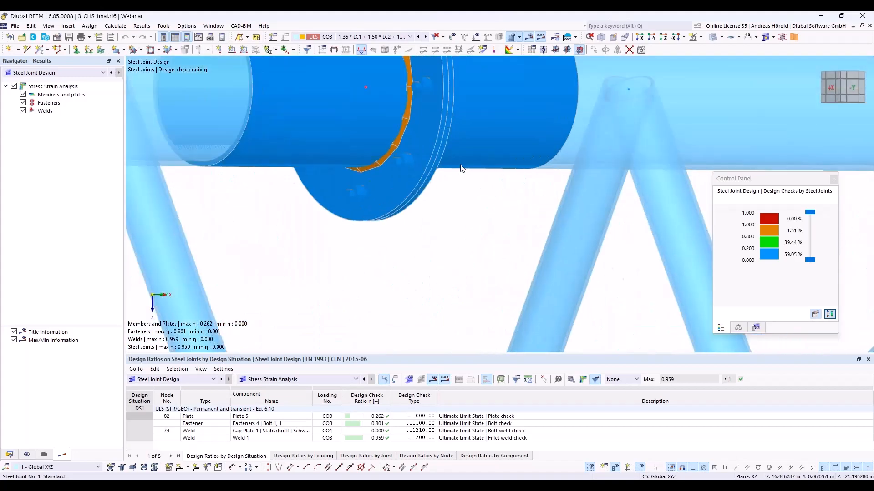
scroll(461, 235, "down", 4)
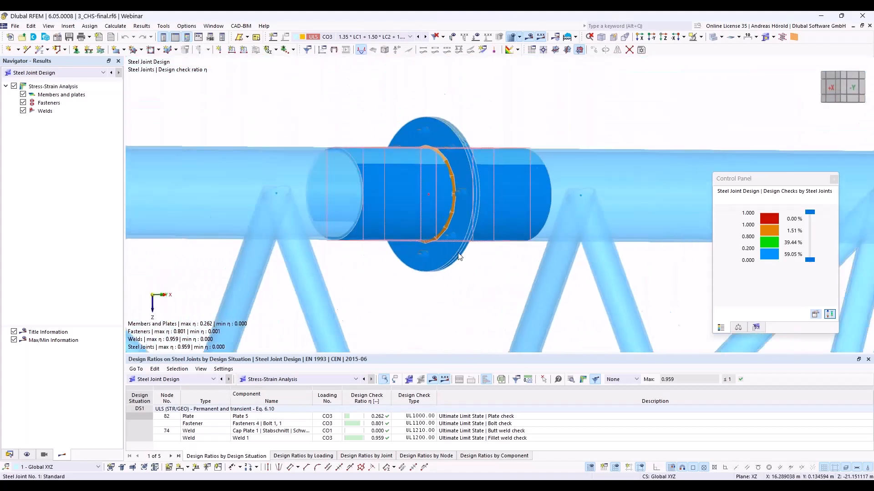
scroll(458, 256, "down", 5)
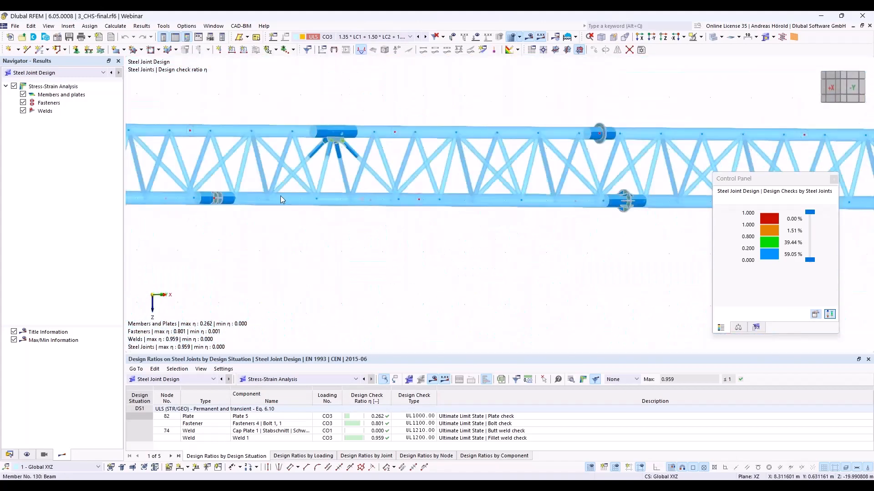
- Examine the design check colours on node 82's gusset plate joint and on the bolted splice in the lower chord
scroll(326, 164, "up", 6)
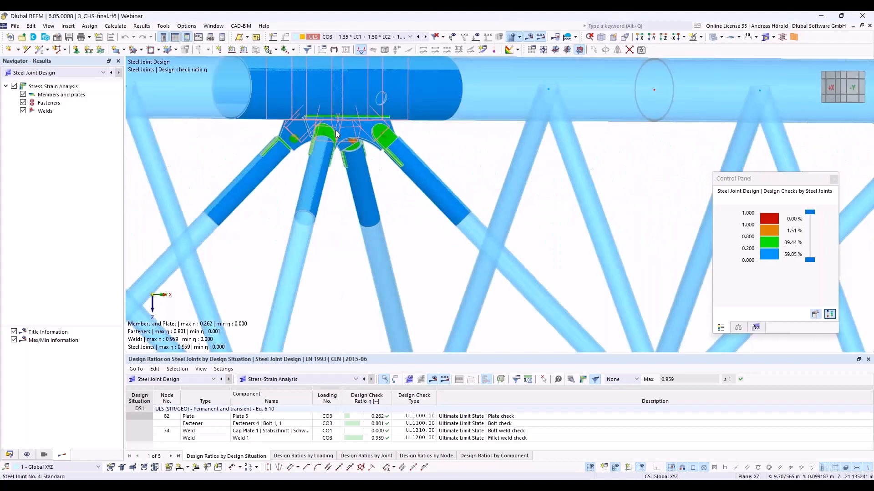
scroll(335, 131, "up", 2)
middle_click_drag(517, 262, 510, 244, "ctrl")
scroll(510, 244, "down", 6)
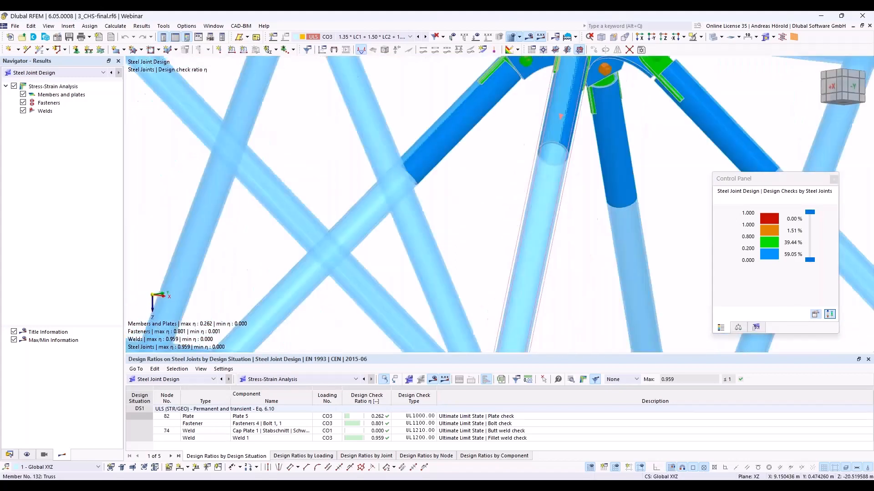
scroll(509, 244, "down", 6)
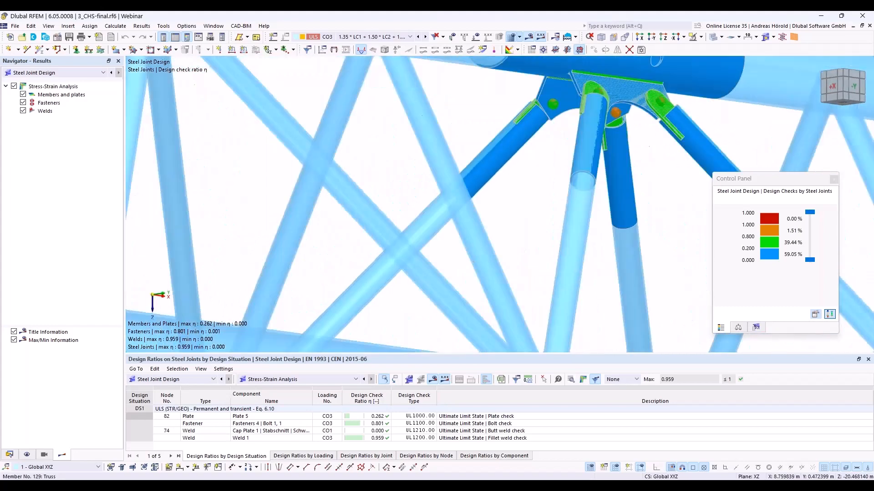
scroll(308, 284, "up", 4)
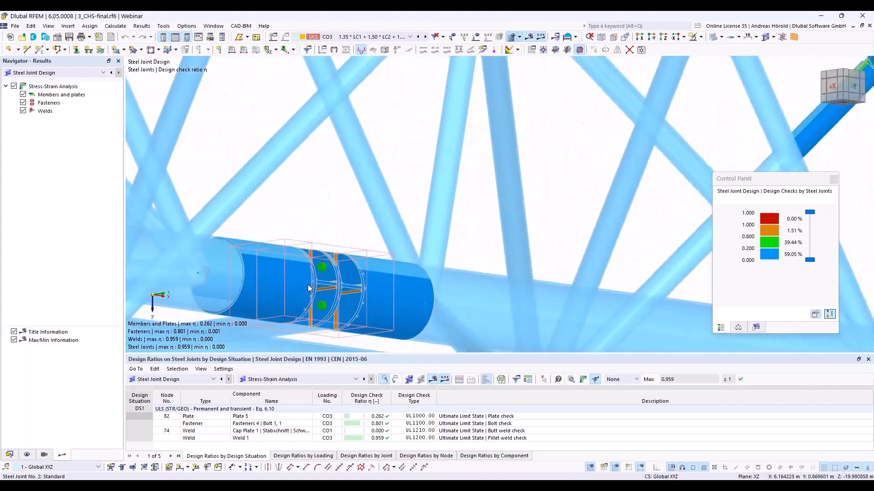
scroll(308, 286, "down", 5)
scroll(308, 285, "down", 1)
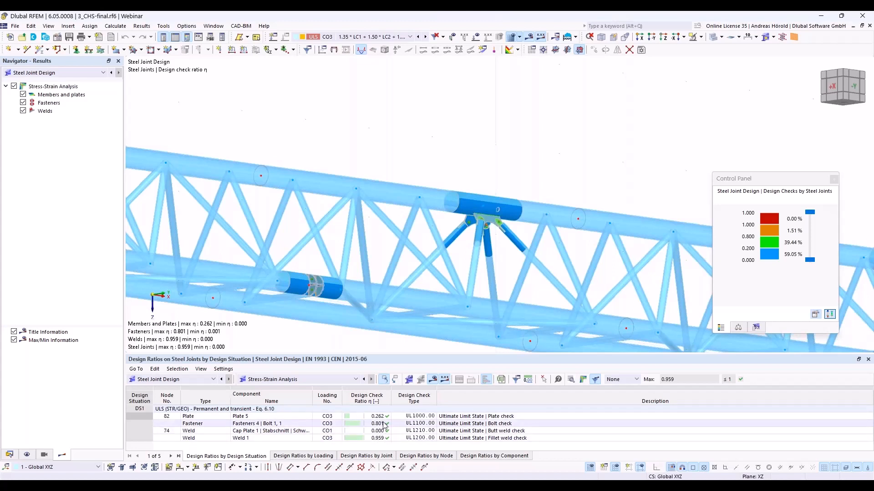
- List the design ratios by loading, enlarge the results table and review the checks for CO1 to CO4
left_click(304, 456)
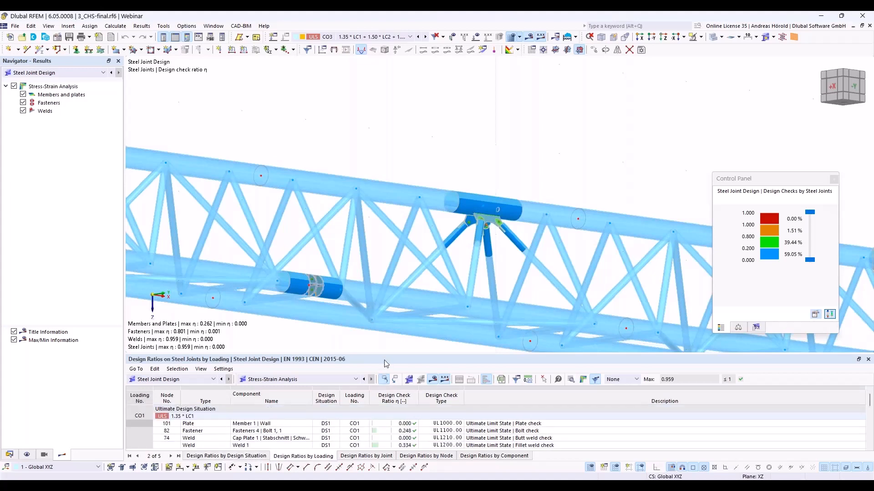
left_click_drag(386, 354, 388, 299)
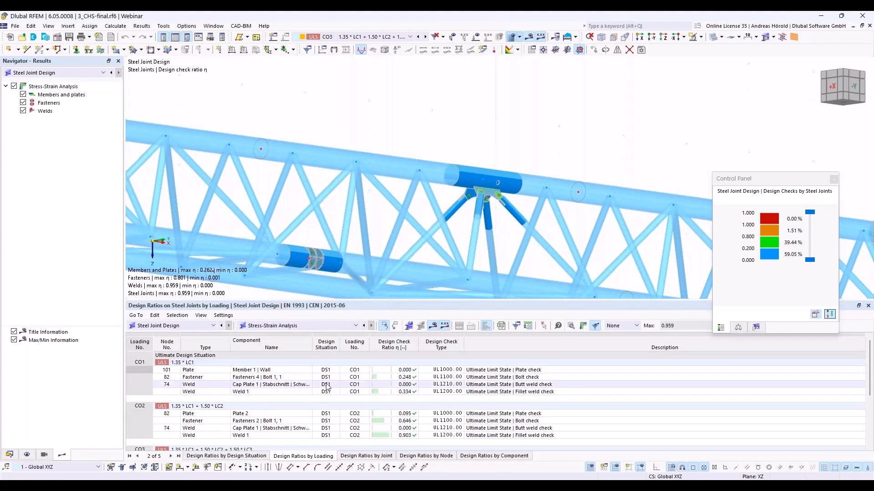
scroll(327, 387, "down", 3)
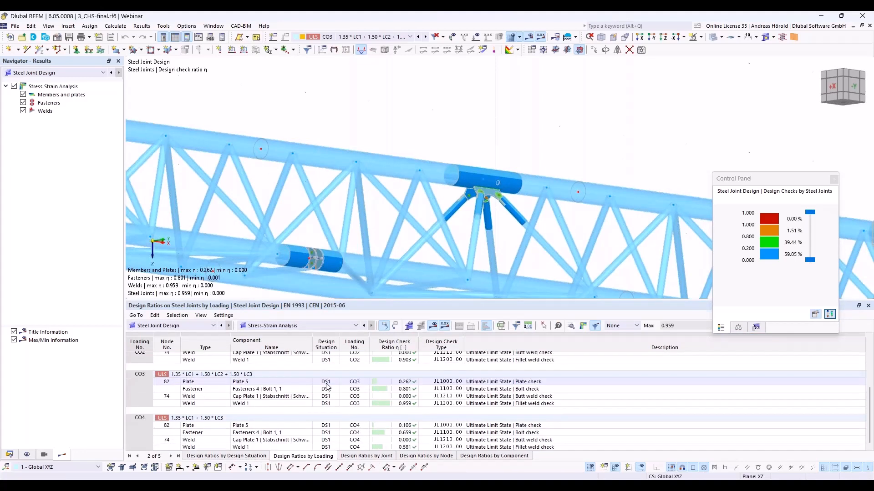
scroll(300, 392, "up", 3)
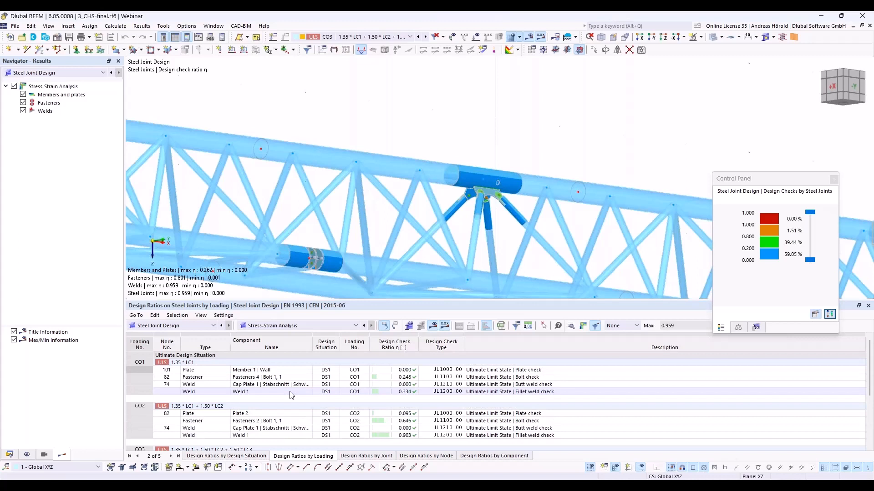
- Review the design ratios by joint and open the design check details for Fasteners 1 | Bolt 1, 2 at node 102
left_click(359, 457)
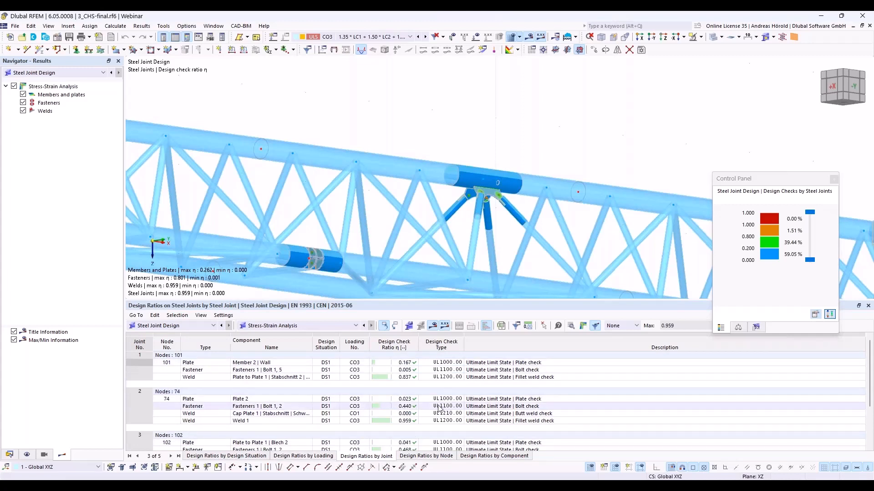
left_click(404, 378)
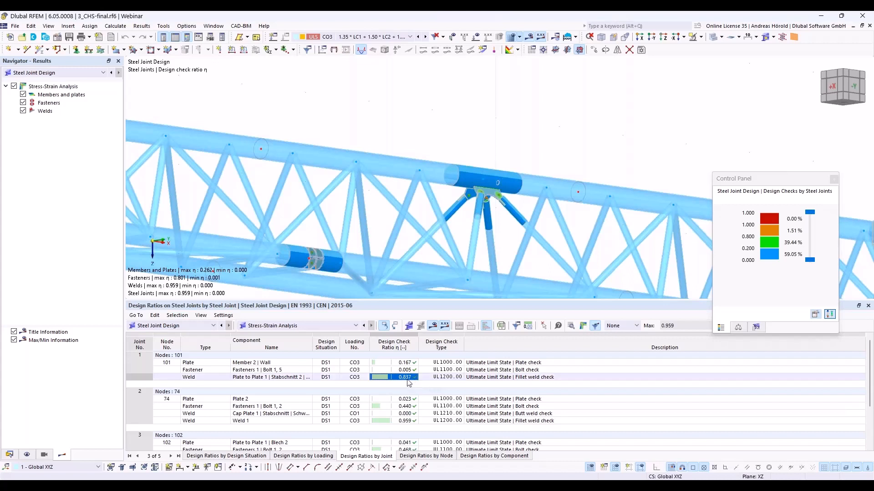
scroll(425, 409, "down", 1)
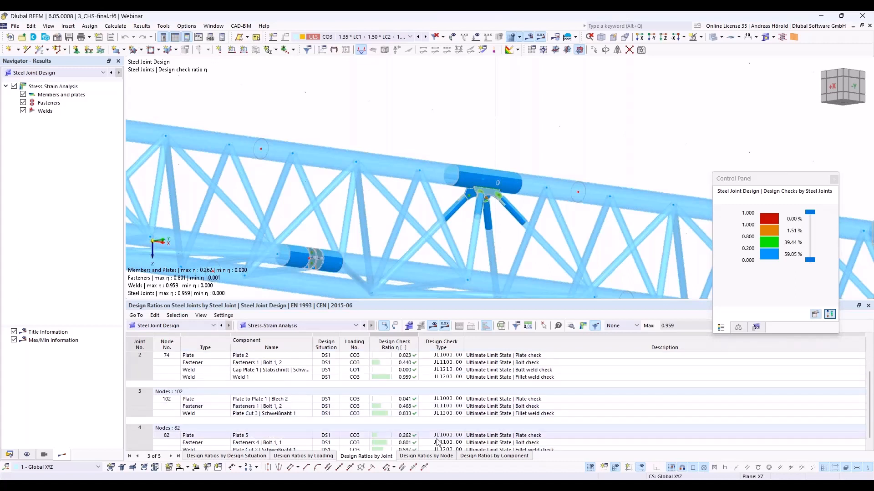
scroll(410, 409, "down", 1)
left_click(401, 407)
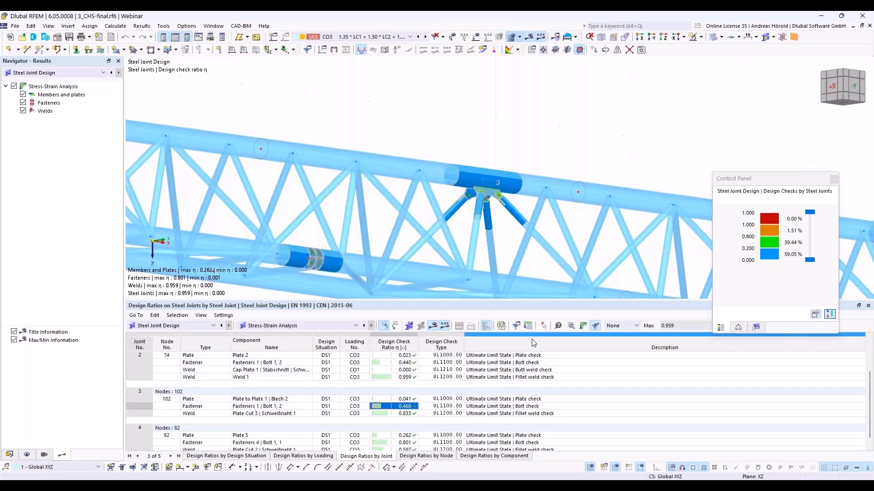
left_click(572, 326)
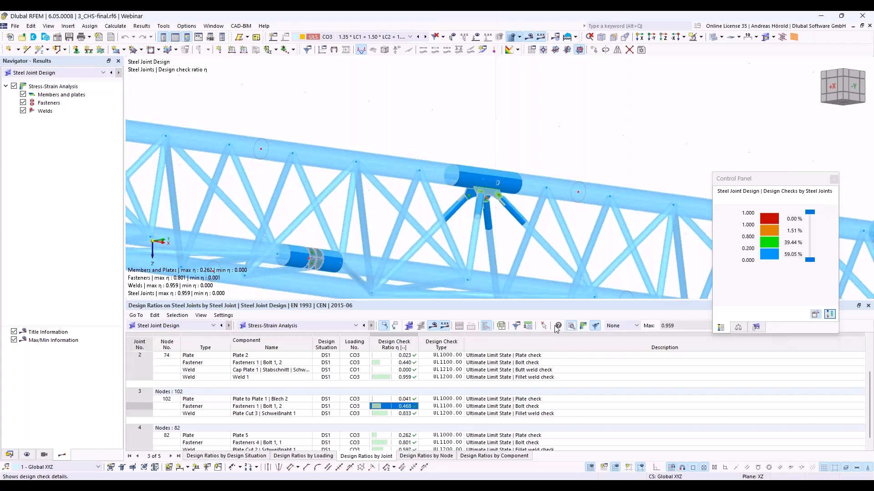
- Review the shear, bearing, tension and punching shear calculations in the design check details for Fasteners 1 | Bolt 1, 2 at node 102
left_click(557, 326)
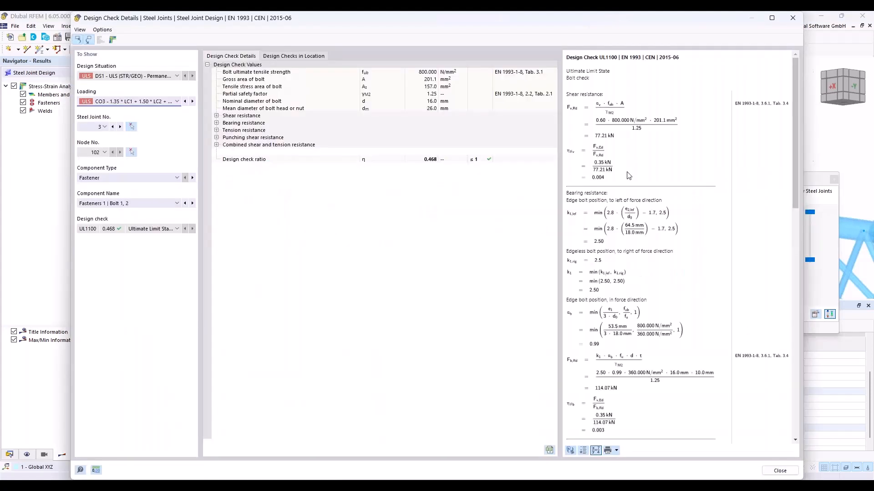
scroll(630, 227, "down", 6)
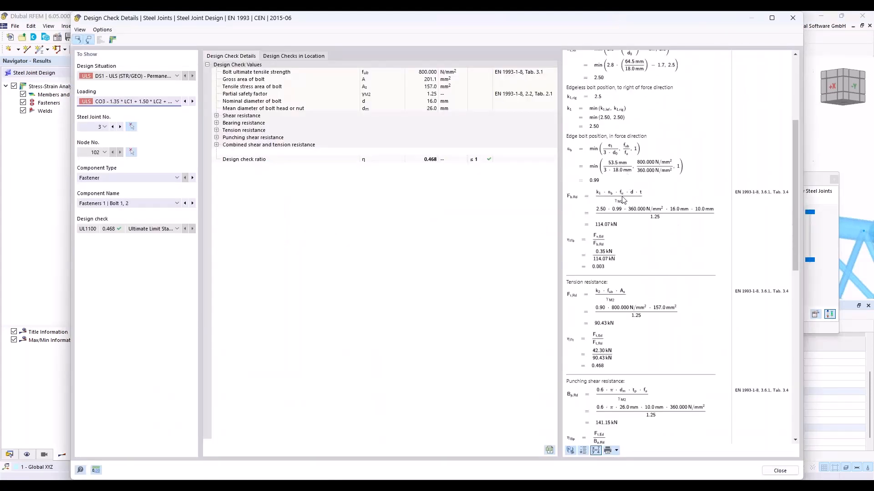
scroll(623, 200, "down", 4)
scroll(622, 201, "up", 7)
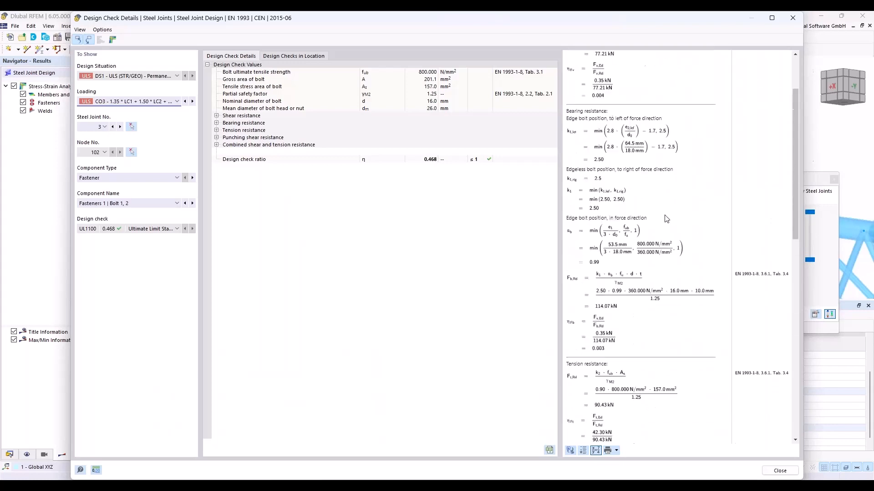
scroll(733, 325, "down", 9)
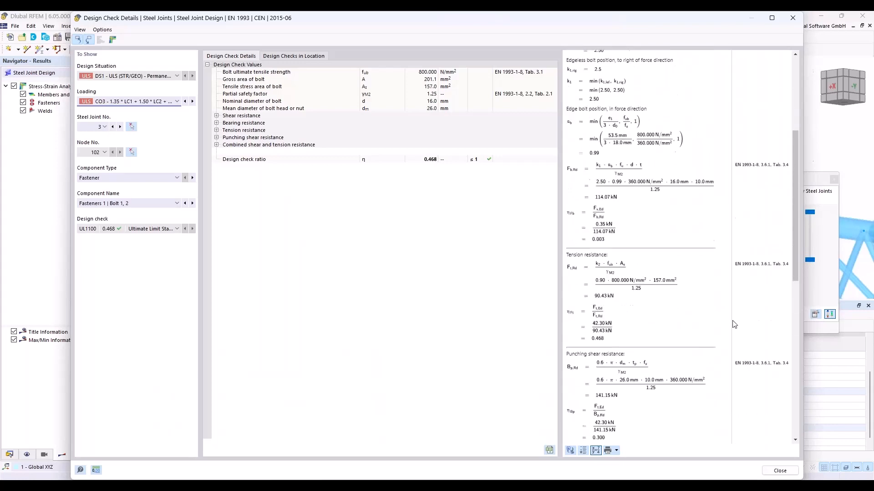
scroll(734, 324, "up", 7)
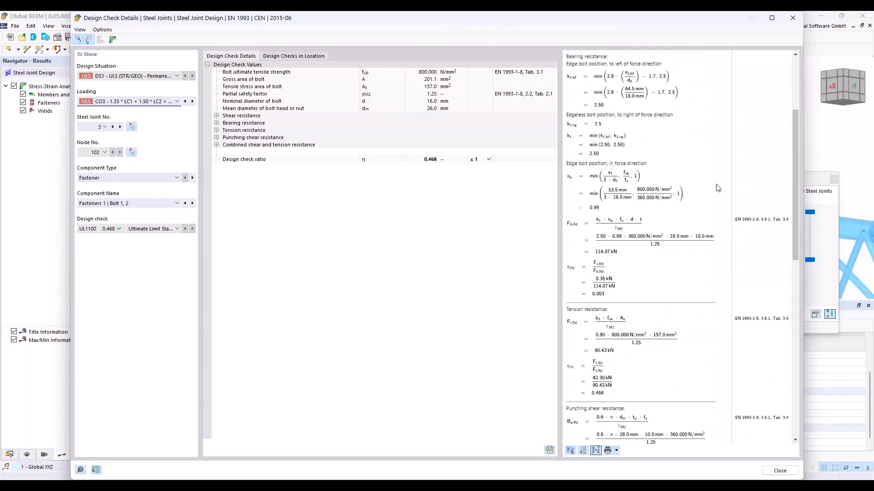
left_click(794, 18)
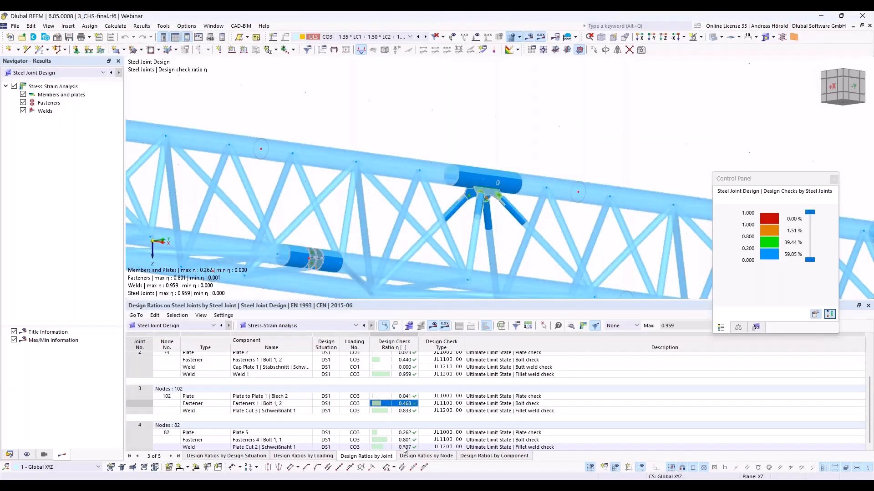
- Review the check details of weld Plate Cut 2 | Schweißnaht 1 at node 82 and isolate that weld in the steel joint results
left_click(404, 447)
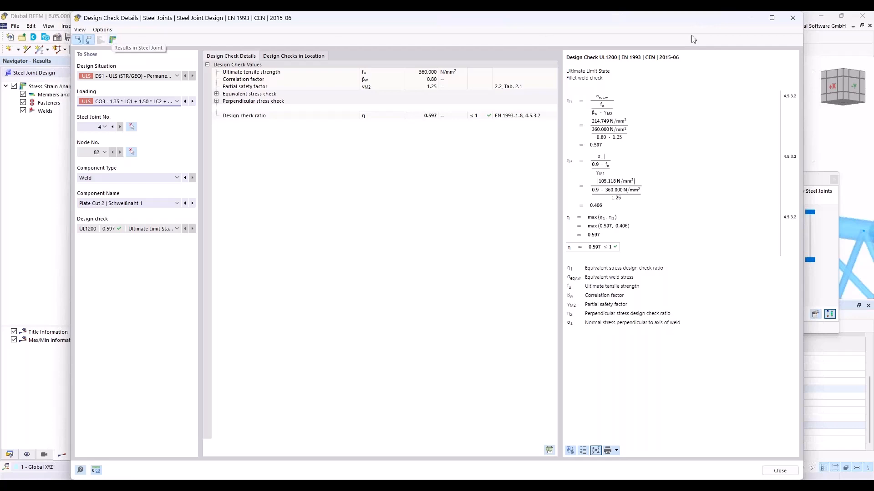
left_click(793, 18)
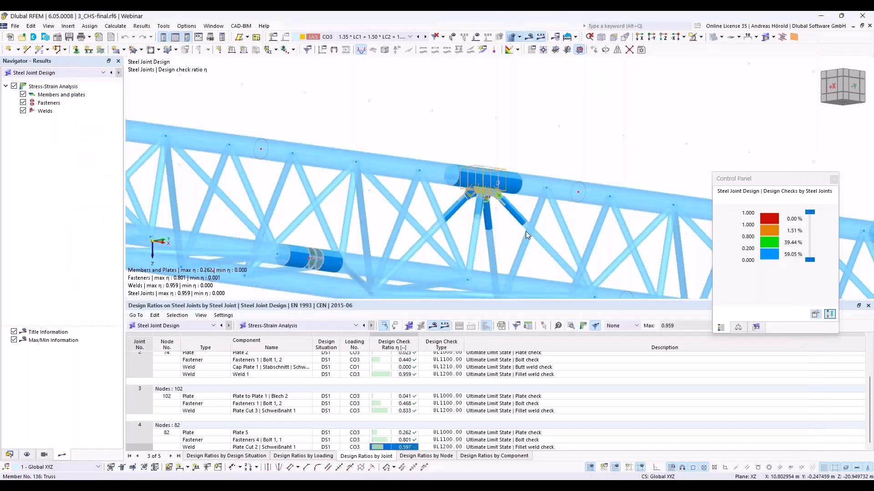
left_click(583, 326)
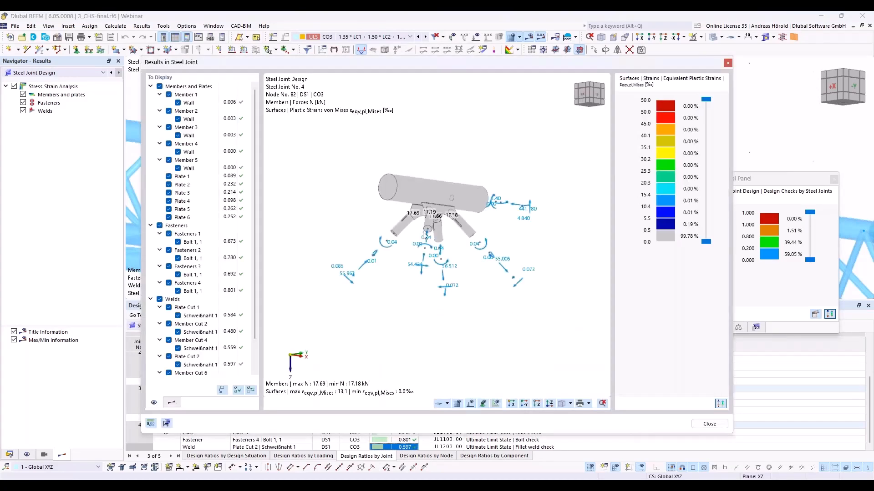
left_click_drag(410, 69, 391, 44)
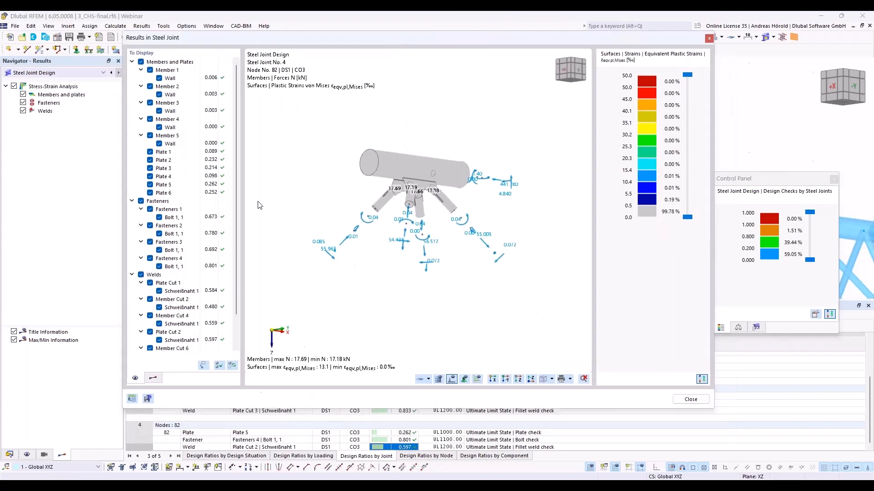
left_click(204, 366)
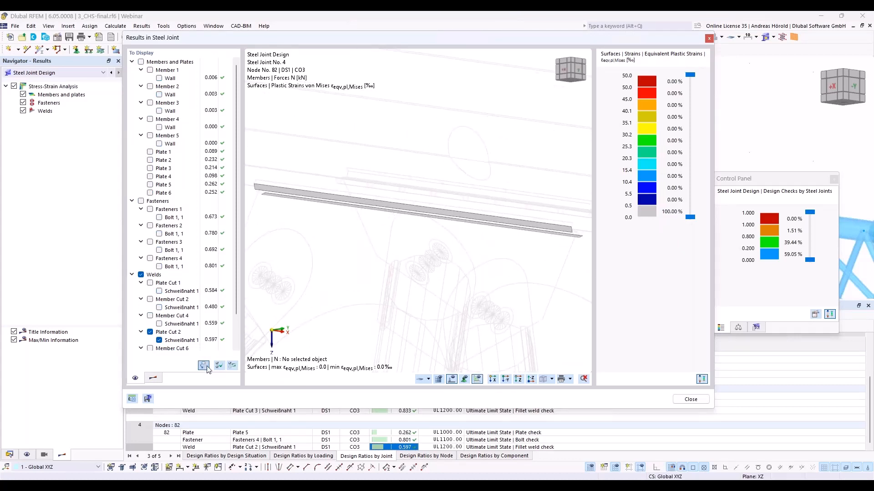
- Isolate Fasteners 4 | Bolt 1, 1 and Plate 5 of node 82 one after the other in the joint results
left_click(401, 440)
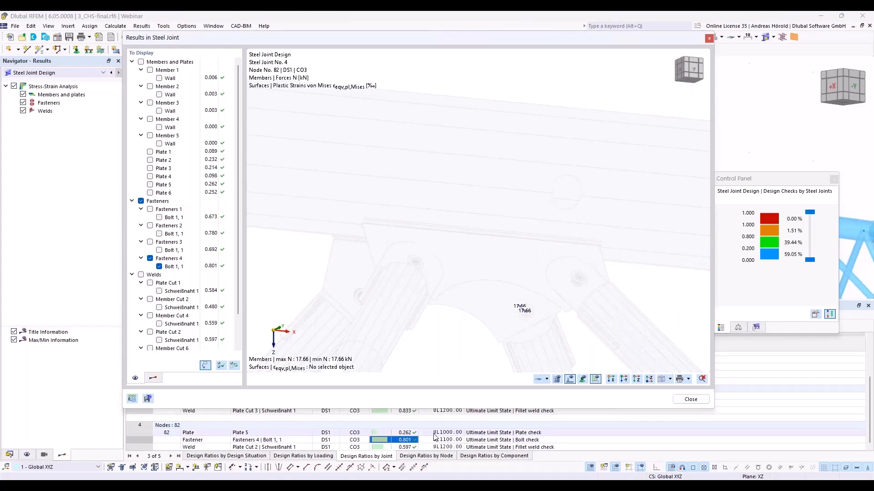
left_click(408, 433)
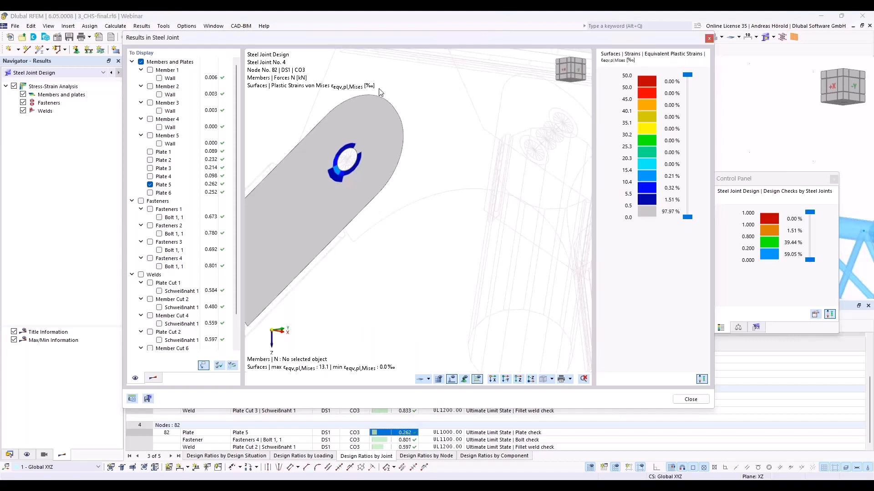
left_click_drag(371, 37, 297, 19)
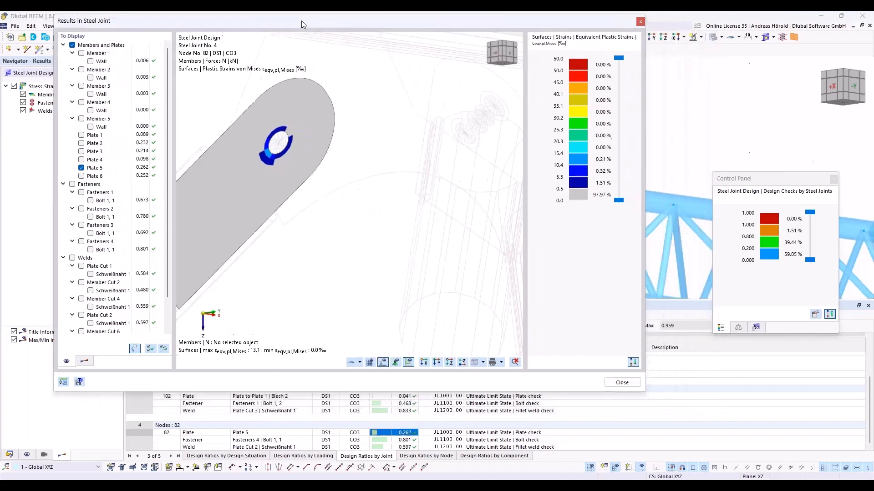
- Isolate weld Plate Cut 3 | Schweißnaht 1 at node 102 and display its equivalent stress with smoothing continuous within surfaces
left_click(397, 412)
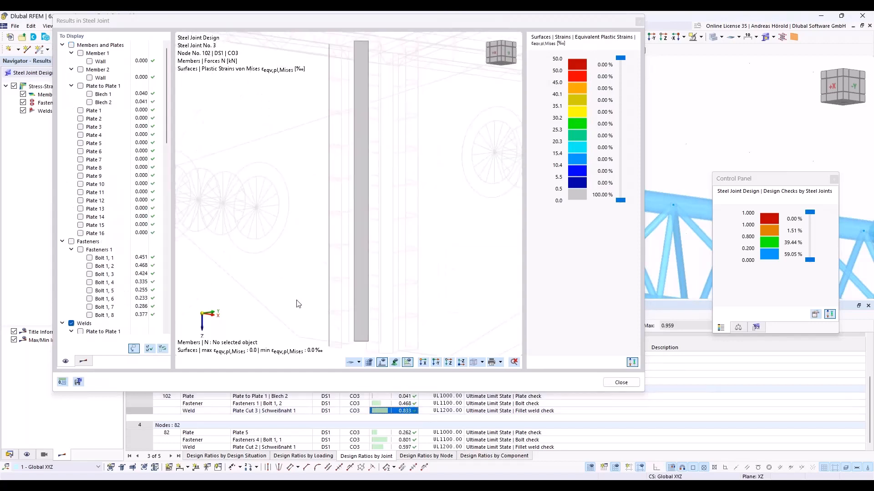
left_click(84, 362)
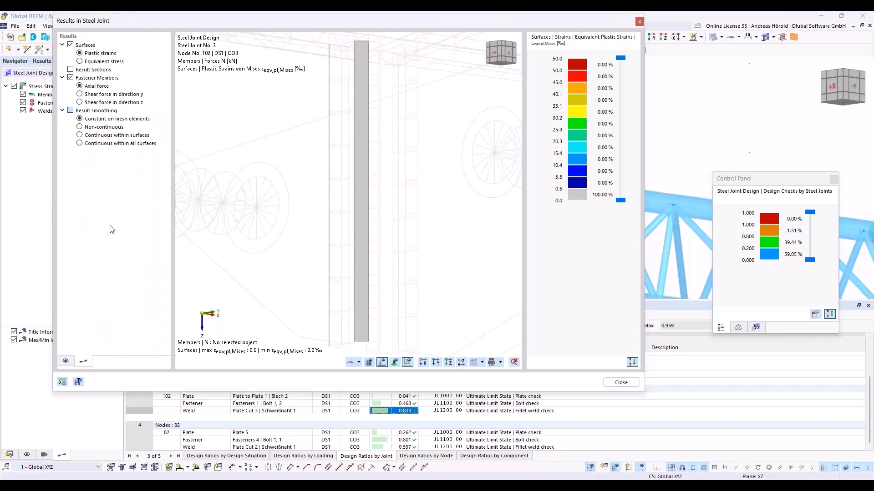
left_click(85, 135)
left_click(81, 61)
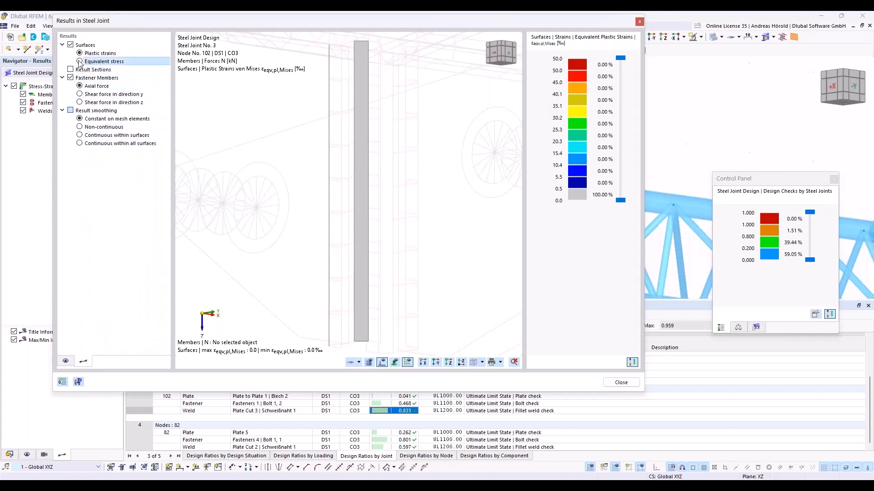
scroll(382, 193, "down", 5)
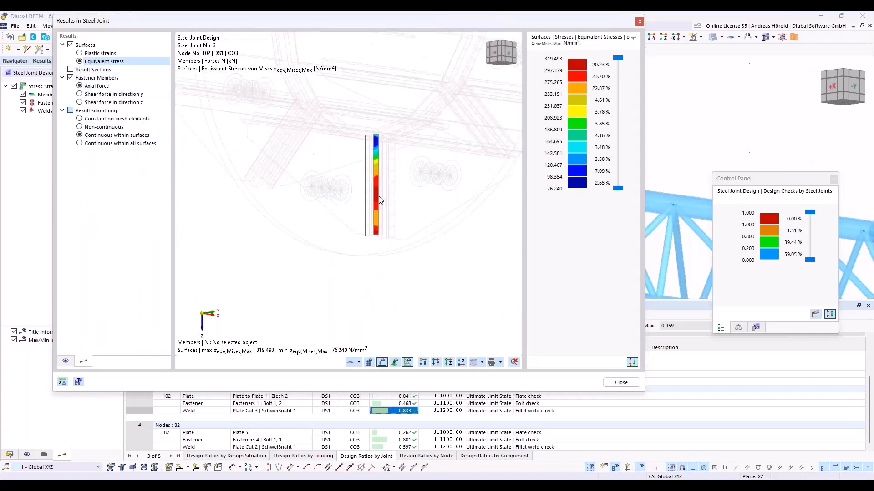
left_click(501, 363)
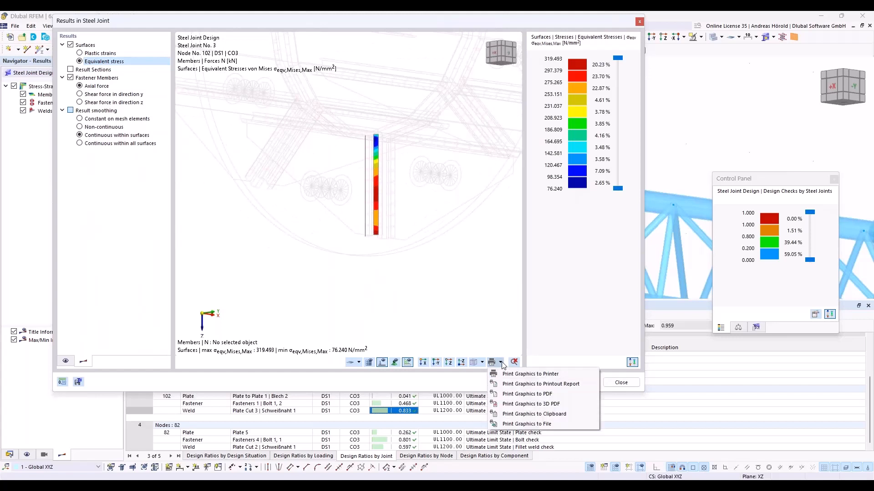
left_click(501, 363)
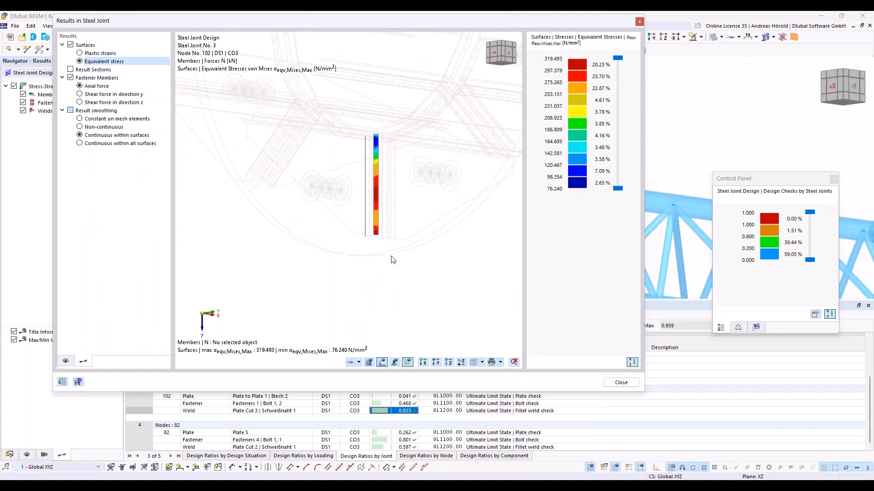
- Examine the axial force in Fasteners 1 | Bolt 1, 2 and the equivalent stresses on Plate to Plate 1 | Blech 2 at node 102
left_click(405, 403)
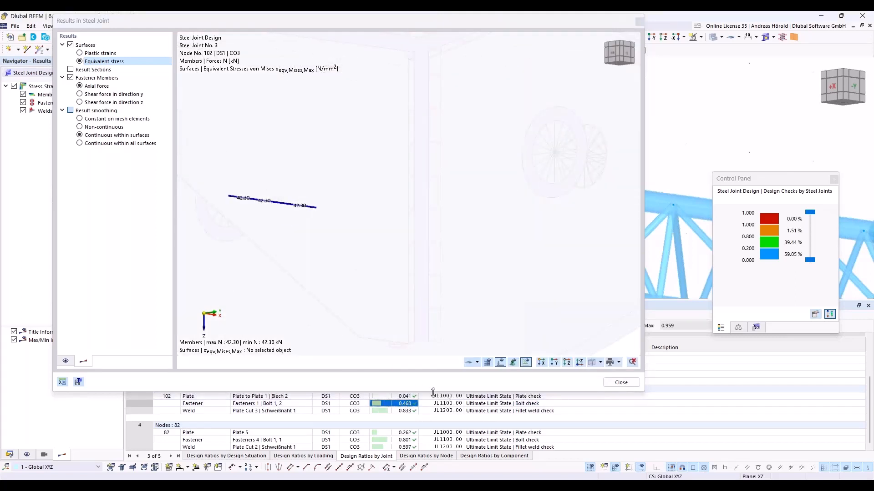
left_click(412, 397)
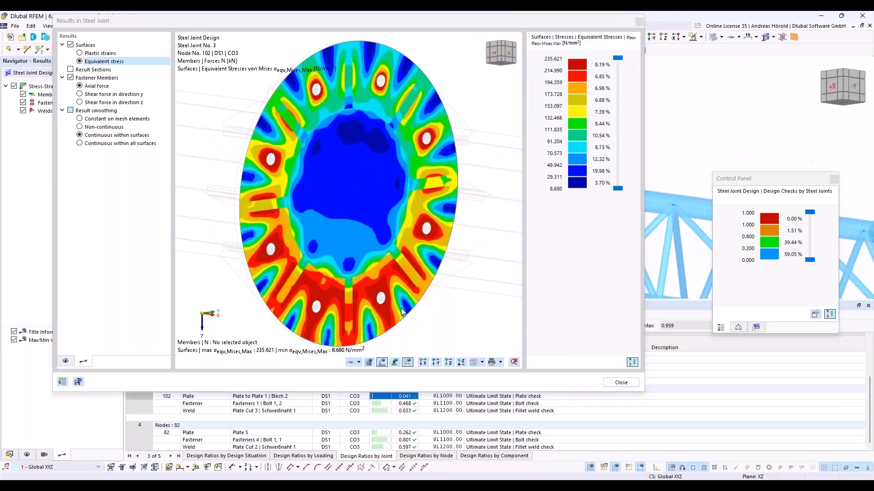
left_click(66, 362)
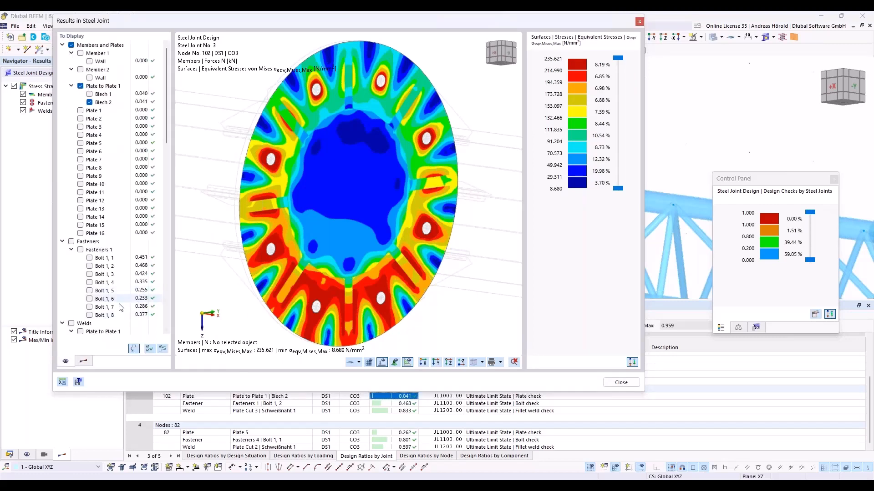
left_click(87, 363)
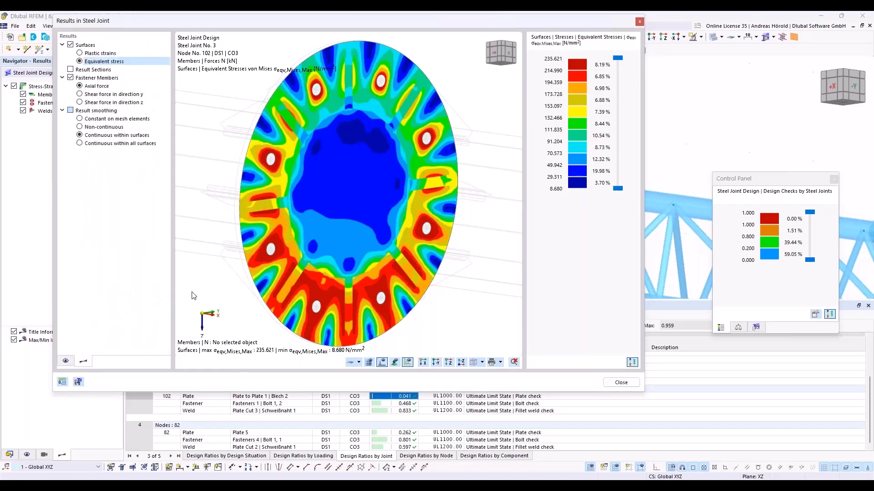
left_click(640, 22)
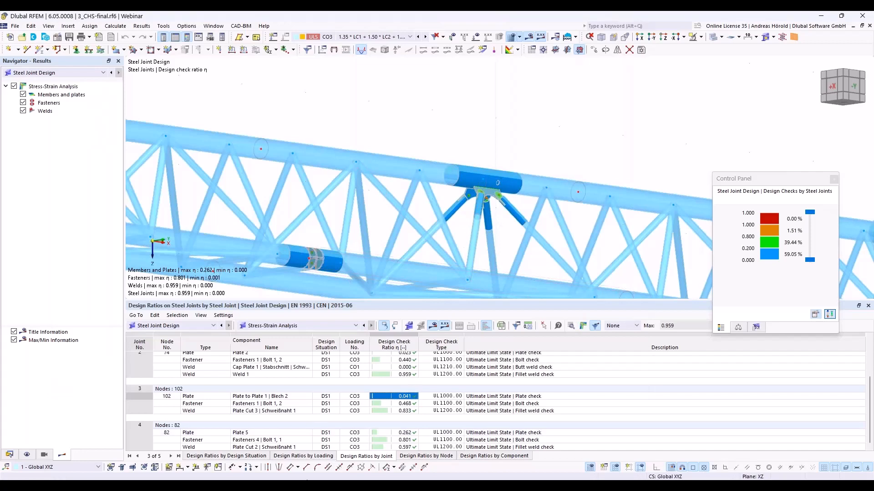
- Switch to the PowerPoint slide show and advance to the slide comparing load capacity and axial stiffness of the three connections
mouse_move(314, 486)
left_click(315, 461)
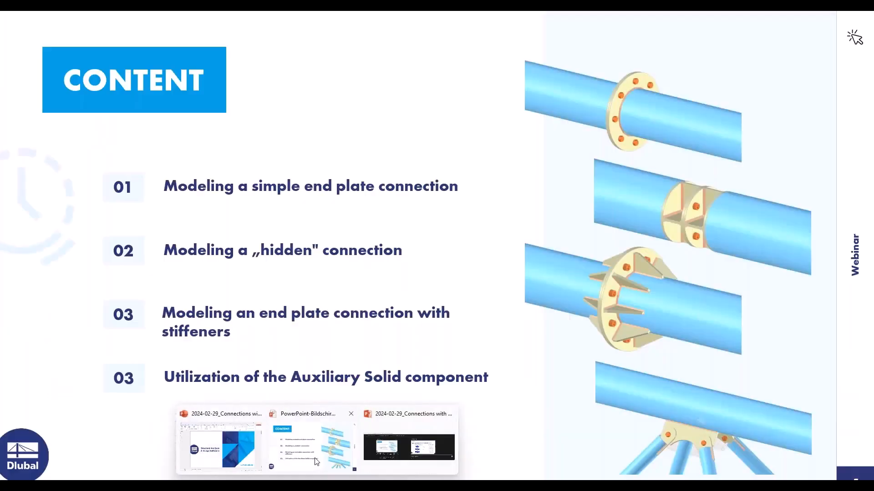
left_click(779, 349)
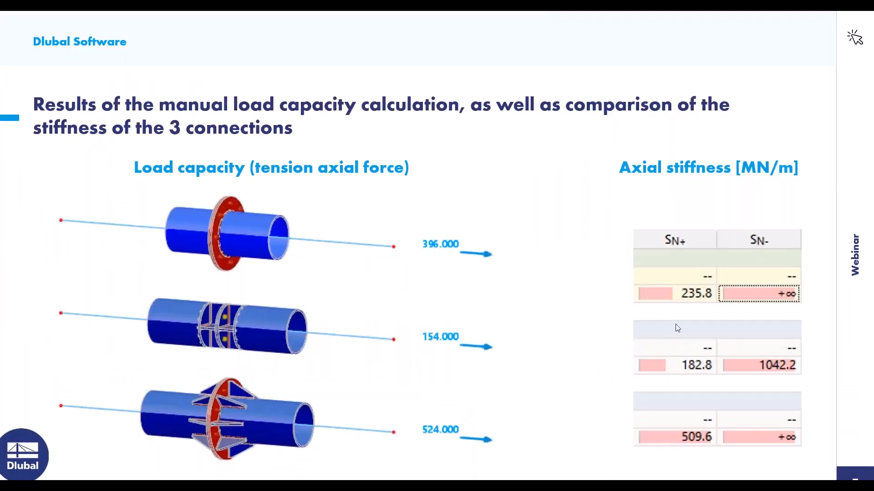